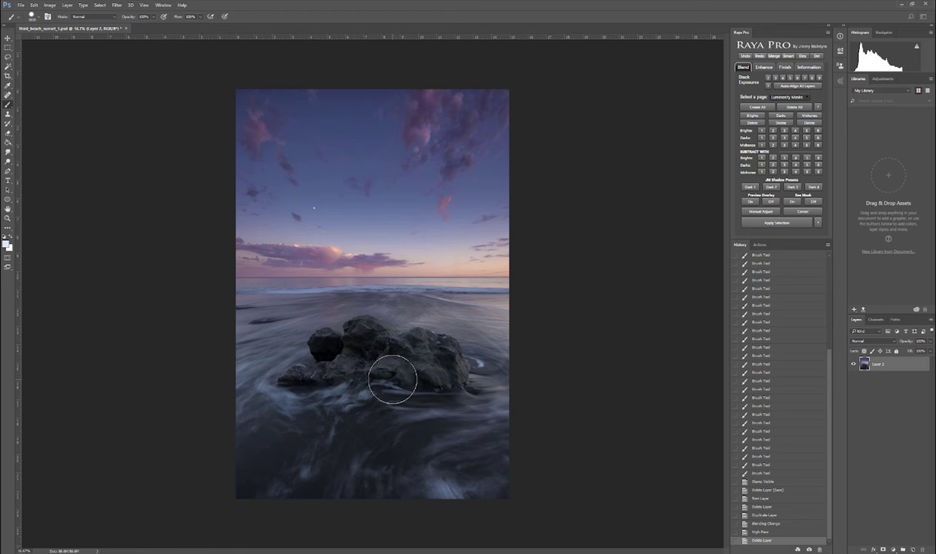
# - Create a new layer in Soft Light mode, filled with the 50% gray neutral color
pyautogui.press(']')
pyautogui.keyDown('alt'); pyautogui.click(913, 550); pyautogui.keyUp('alt')
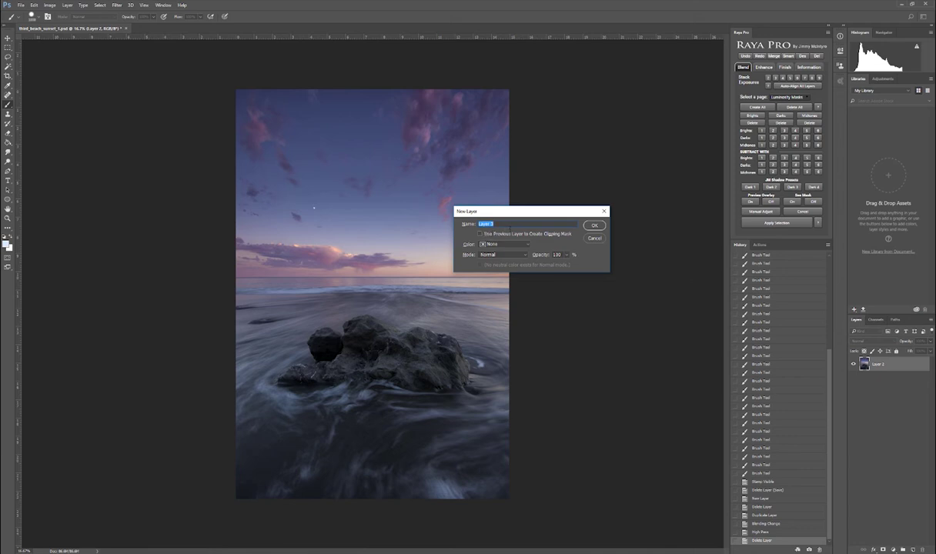
pyautogui.click(491, 254)
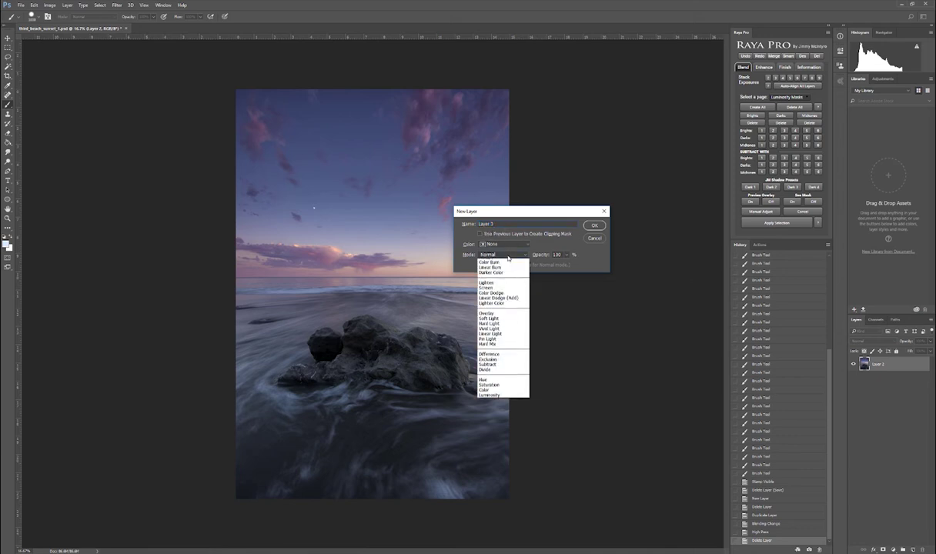
pyautogui.click(482, 325)
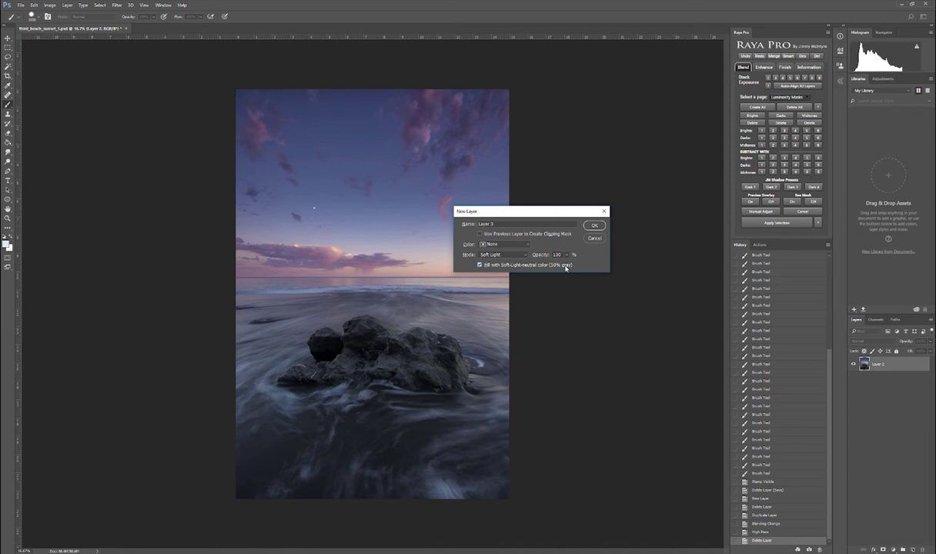
pyautogui.click(593, 228)
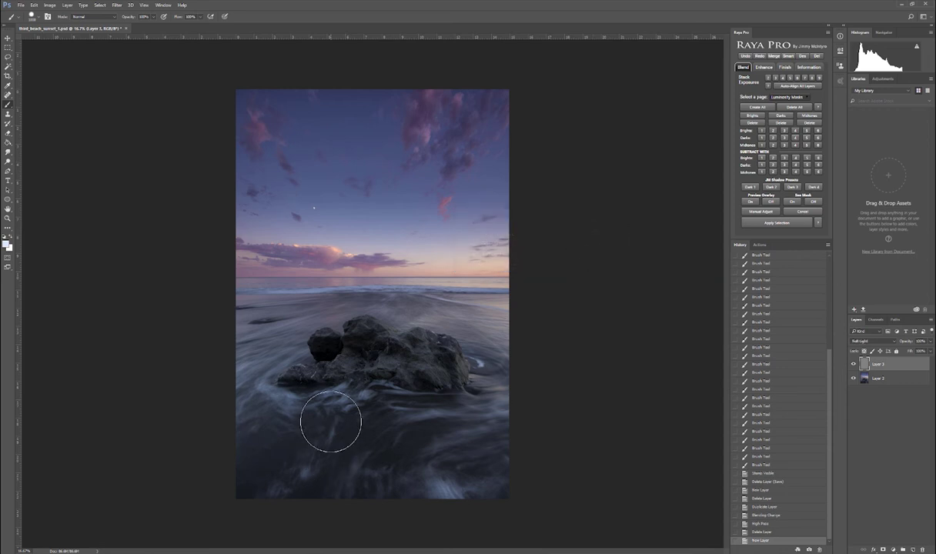
# - Sample a near-black foreground color from the shadow on the small rock
pyautogui.keyDown('alt'); pyautogui.click(325, 358); pyautogui.keyUp('alt')
pyautogui.click(7, 244)
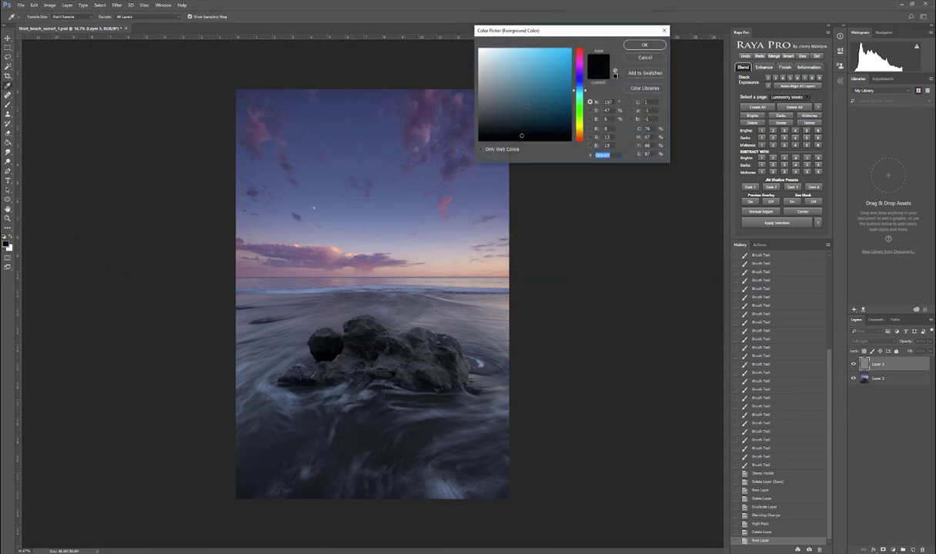
pyautogui.click(649, 47)
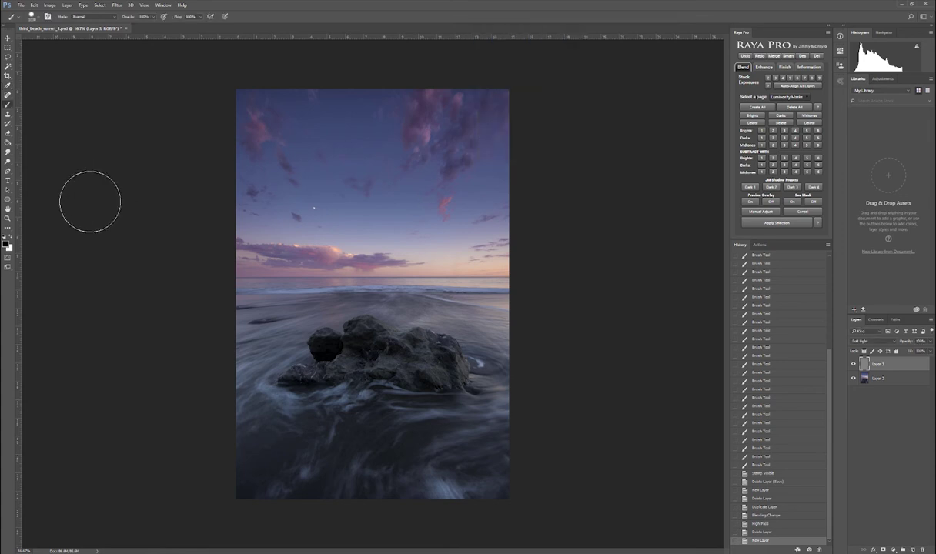
# - Set the foreground color to pure white for dodging
pyautogui.click(6, 244)
pyautogui.moveTo(487, 59); pyautogui.dragTo(447, 5)
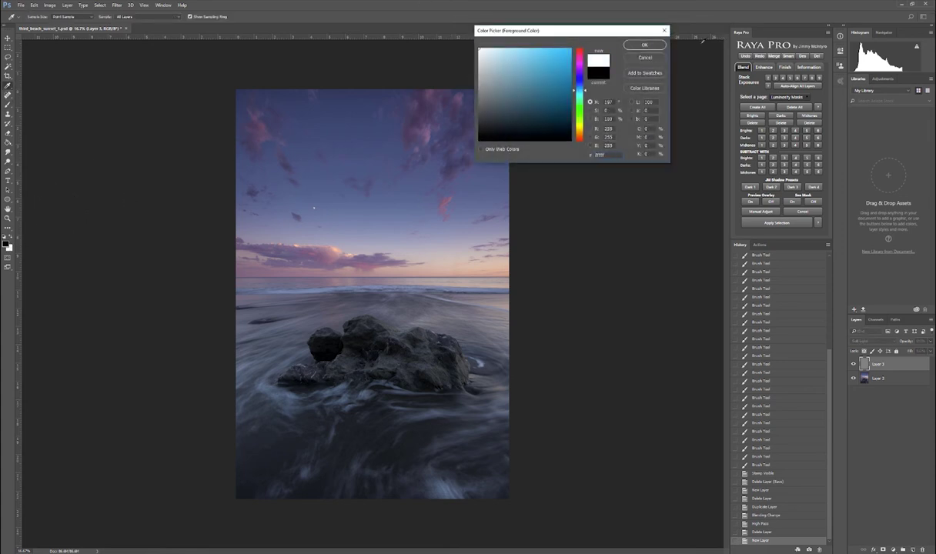
pyautogui.click(645, 45)
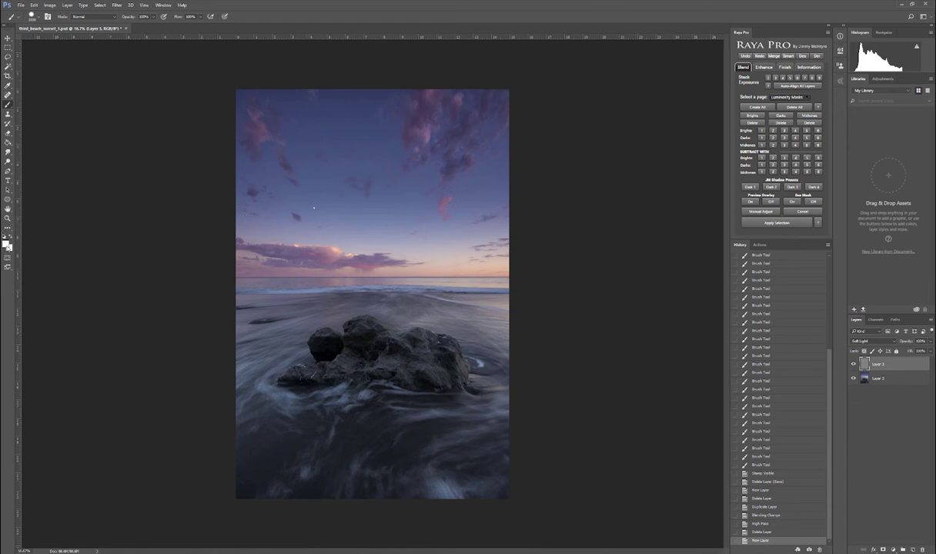
pyautogui.click(7, 243)
pyautogui.click(645, 45)
# - Set the brush opacity to 10% and brighten the sky along the horizon and toward the cloud on the gray layer
pyautogui.moveTo(385, 270); pyautogui.dragTo(530, 263)
pyautogui.hotkey('ctrl', 'z')
pyautogui.press('1')
pyautogui.moveTo(530, 263)
pyautogui.mouseDown()
pyautogui.moveTo(374, 274)
pyautogui.moveTo(365, 293)
pyautogui.moveTo(501, 265)
pyautogui.moveTo(375, 269)
pyautogui.moveTo(541, 267)
pyautogui.moveTo(368, 264)
pyautogui.mouseUp()
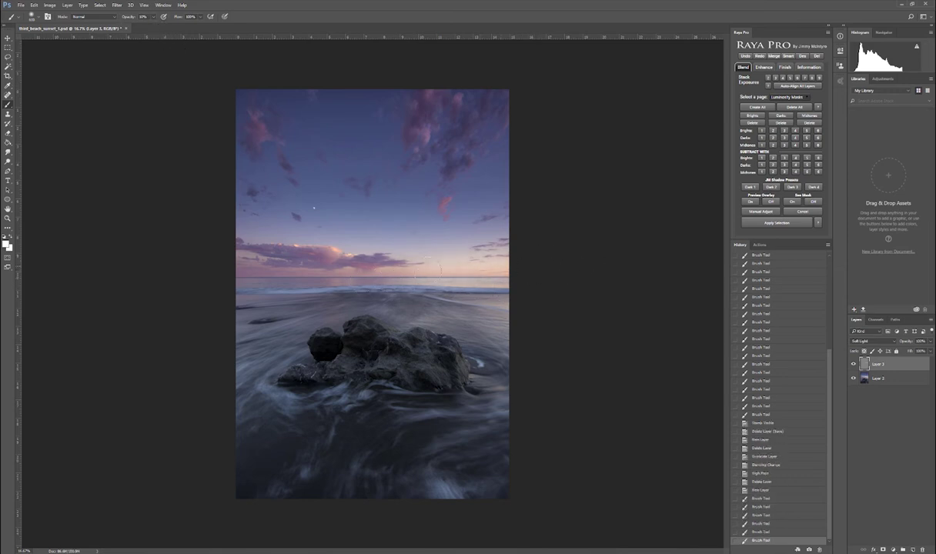
pyautogui.moveTo(428, 271)
pyautogui.mouseDown()
pyautogui.moveTo(495, 265)
pyautogui.moveTo(377, 279)
pyautogui.mouseUp()
pyautogui.moveTo(378, 279); pyautogui.dragTo(492, 268)
pyautogui.moveTo(421, 274); pyautogui.dragTo(362, 276)
pyautogui.moveTo(462, 269); pyautogui.dragTo(312, 283)
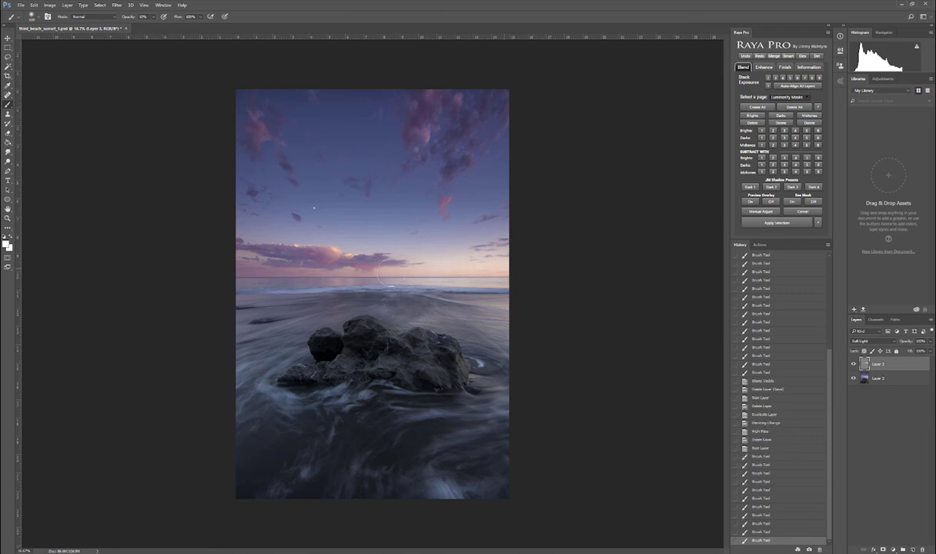
pyautogui.click(330, 261)
# - Brighten the sunlit edge of the large cloud above the horizon with a smaller brush
pyautogui.press('[')
pyautogui.press('[')
pyautogui.press('[')
pyautogui.press('[')
pyautogui.press('[')
pyautogui.scroll(3, 336, 254)
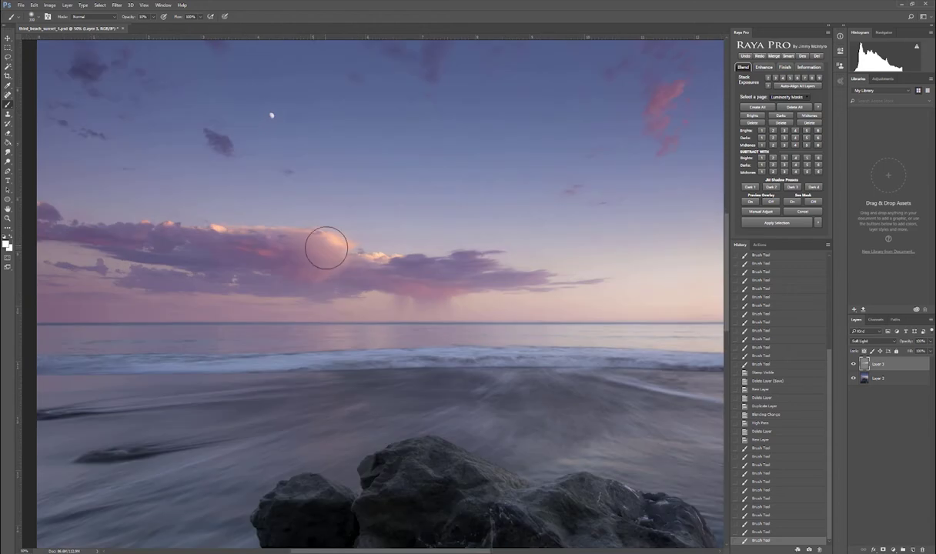
pyautogui.click(328, 237)
pyautogui.click(310, 245)
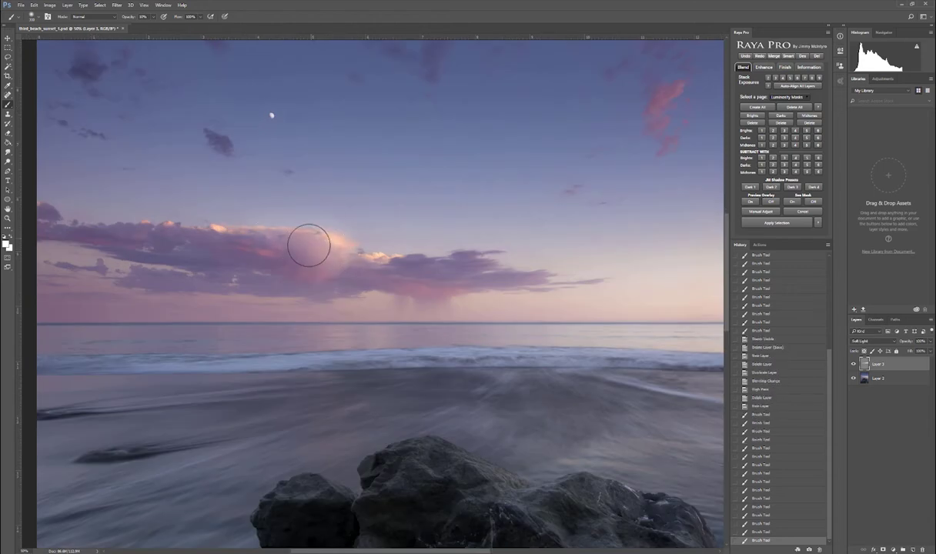
pyautogui.click(322, 261)
pyautogui.click(336, 243)
pyautogui.click(322, 250)
pyautogui.click(307, 253)
pyautogui.click(310, 260)
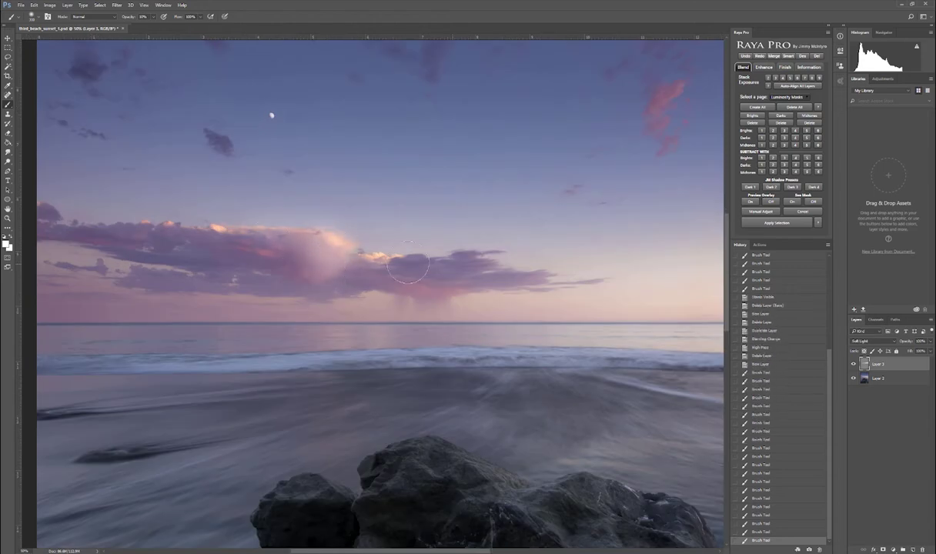
pyautogui.click(353, 244)
pyautogui.click(366, 248)
# - Reduce the brush to about the moon's size and brighten the moon with several white dabs
pyautogui.scroll(-1, 496, 260)
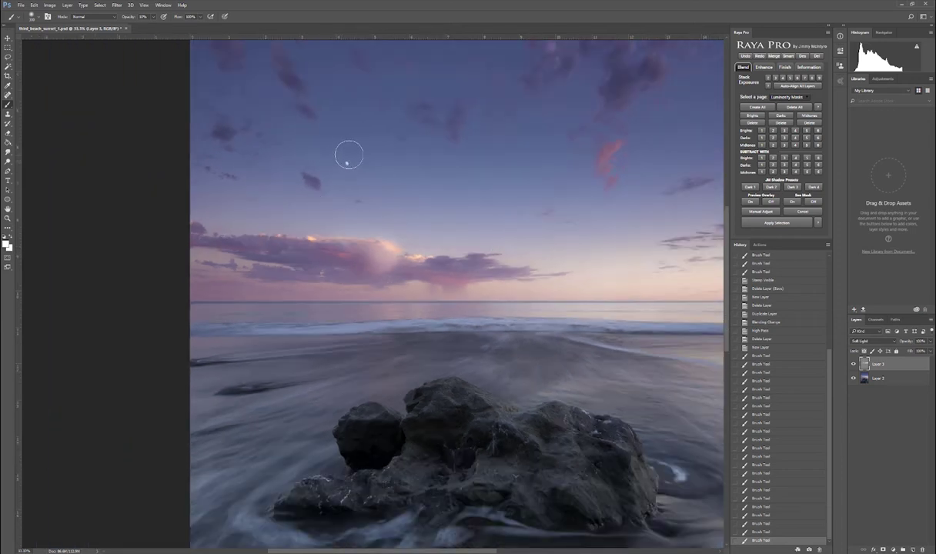
pyautogui.scroll(5, 345, 152)
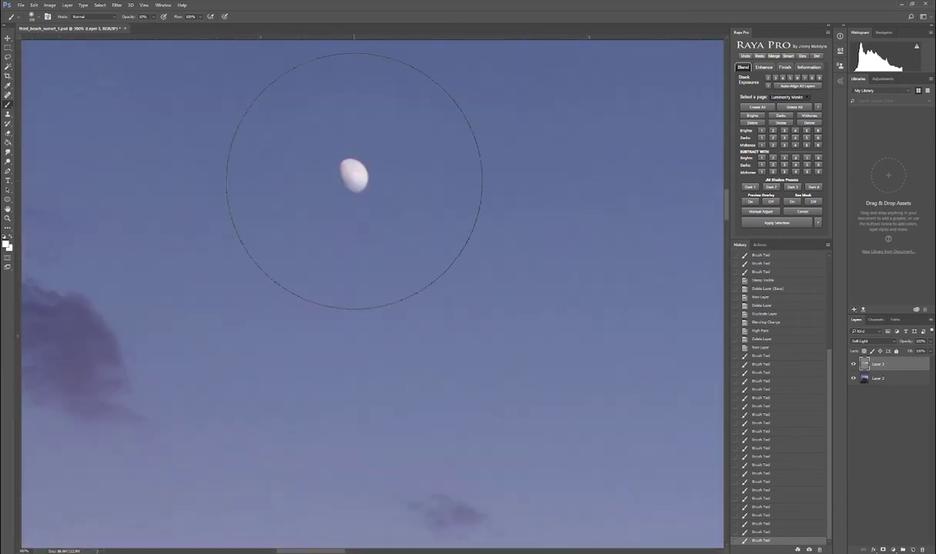
pyautogui.press('[')
pyautogui.press('[')
pyautogui.press('[')
pyautogui.press('[')
pyautogui.press('[')
pyautogui.press('[')
pyautogui.press('[')
pyautogui.press('[')
pyautogui.press('[')
pyautogui.press('[')
pyautogui.press('[')
pyautogui.press('[')
pyautogui.press('[')
pyautogui.press('[')
pyautogui.press('[')
pyautogui.press('[')
pyautogui.click(353, 178)
pyautogui.click(359, 175)
pyautogui.click(349, 177)
pyautogui.moveTo(336, 165); pyautogui.dragTo(348, 176)
pyautogui.moveTo(339, 162); pyautogui.dragTo(351, 171)
# - Brighten the small red cloud in the sky with white brush strokes
pyautogui.scroll(-4, 458, 212)
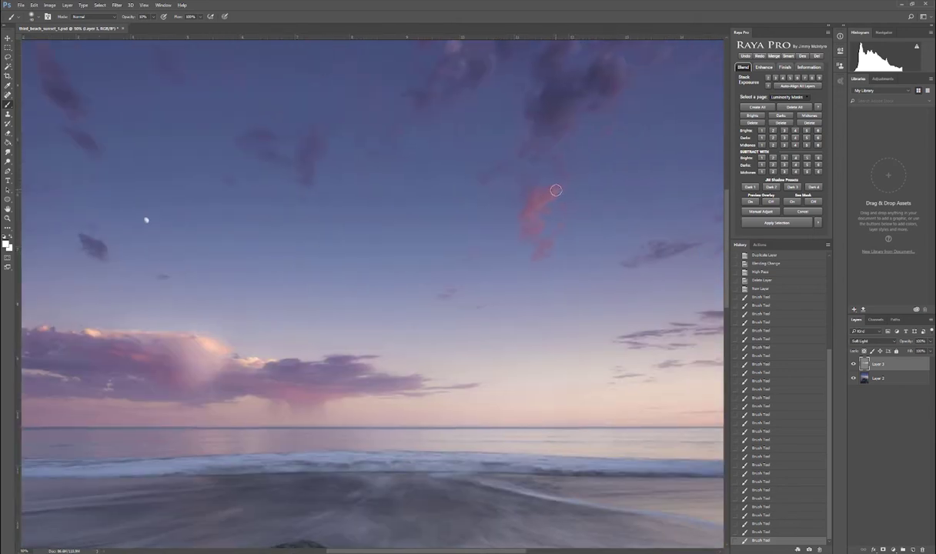
pyautogui.moveTo(556, 190)
pyautogui.mouseDown()
pyautogui.moveTo(527, 183)
pyautogui.moveTo(512, 196)
pyautogui.moveTo(519, 192)
pyautogui.mouseUp()
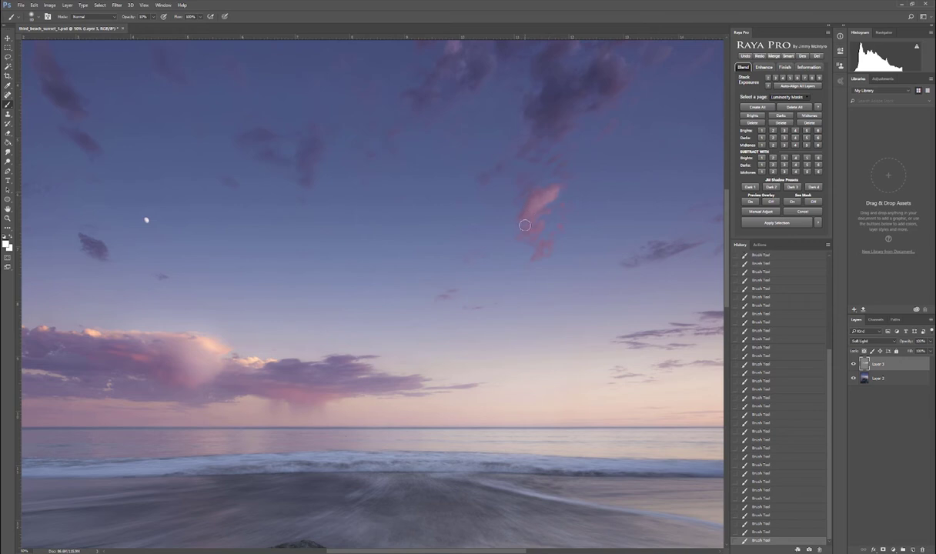
pyautogui.scroll(3, 544, 188)
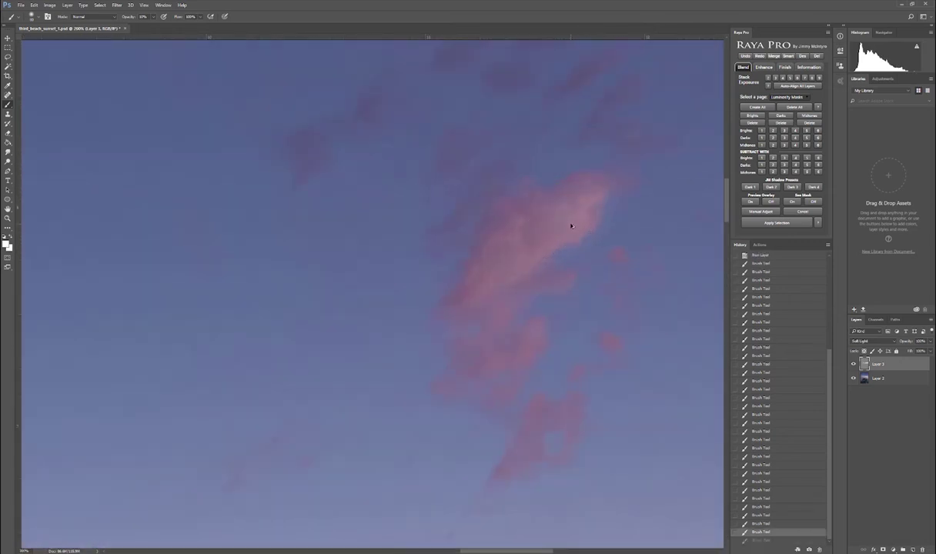
pyautogui.moveTo(589, 201)
pyautogui.mouseDown()
pyautogui.moveTo(489, 258)
pyautogui.moveTo(570, 212)
pyautogui.moveTo(489, 272)
pyautogui.moveTo(568, 223)
pyautogui.moveTo(572, 208)
pyautogui.moveTo(502, 271)
pyautogui.moveTo(552, 237)
pyautogui.moveTo(521, 262)
pyautogui.moveTo(568, 243)
pyautogui.moveTo(567, 225)
pyautogui.moveTo(490, 277)
pyautogui.moveTo(539, 253)
pyautogui.moveTo(590, 208)
pyautogui.moveTo(548, 216)
pyautogui.moveTo(583, 226)
pyautogui.moveTo(532, 251)
pyautogui.moveTo(575, 215)
pyautogui.moveTo(544, 226)
pyautogui.moveTo(596, 193)
pyautogui.moveTo(539, 217)
pyautogui.moveTo(516, 249)
pyautogui.moveTo(530, 229)
pyautogui.moveTo(571, 206)
pyautogui.moveTo(540, 218)
pyautogui.moveTo(535, 228)
pyautogui.moveTo(588, 212)
pyautogui.moveTo(549, 226)
pyautogui.moveTo(515, 226)
pyautogui.mouseUp()
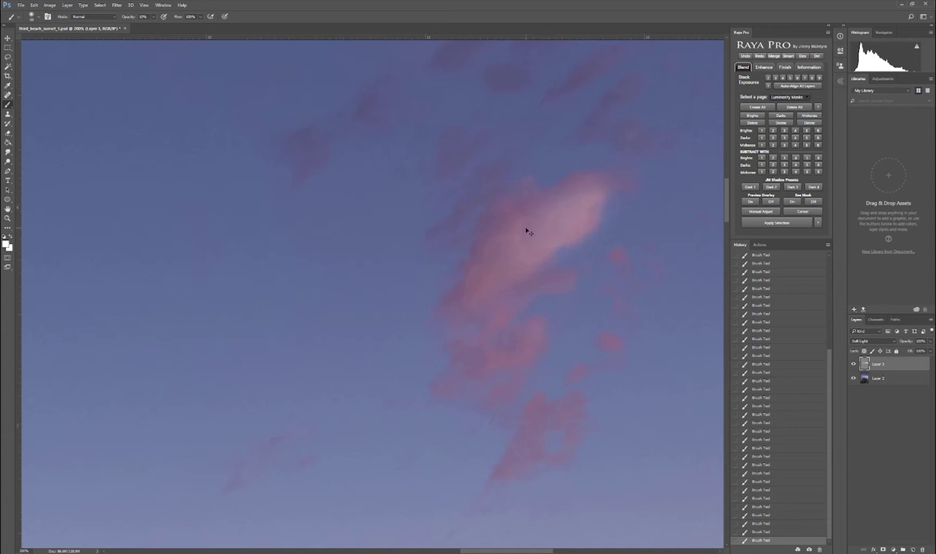
# - Undo the last brush strokes on the red cloud and delete the Soft Light dodging layer
pyautogui.hotkey('ctrl', 'alt', 'z')
pyautogui.hotkey('ctrl', 'alt', 'z')
pyautogui.hotkey('ctrl', 'alt', 'z')
pyautogui.hotkey('ctrl', 'alt', 'z')
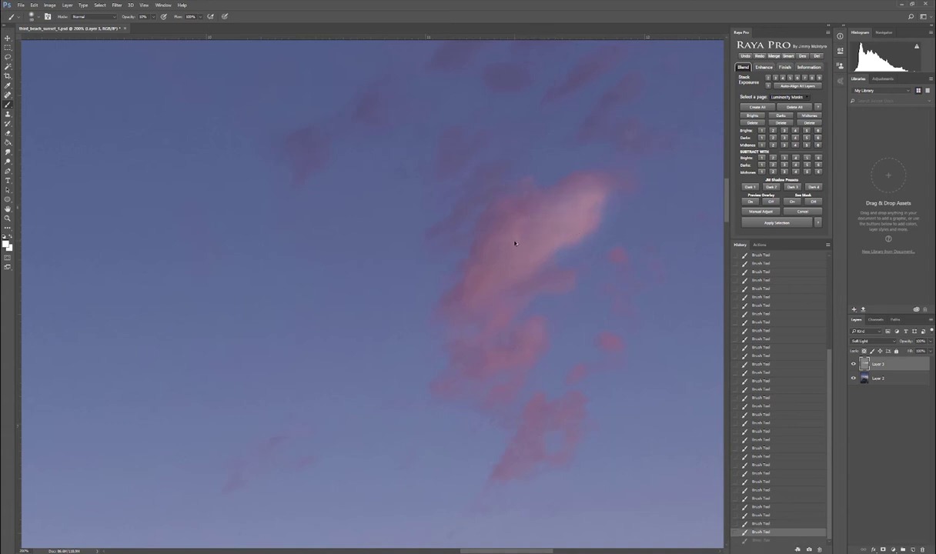
pyautogui.moveTo(901, 364); pyautogui.dragTo(923, 549)
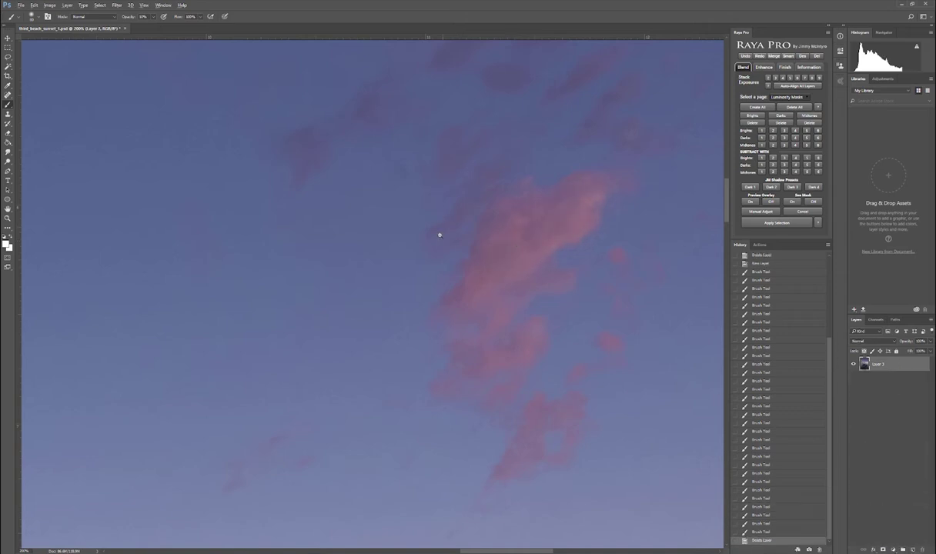
# - Add a new Soft Light layer filled with 50% gray above the photo layer
pyautogui.hotkey('ctrl', '0')
pyautogui.hotkey('ctrl', '-')
pyautogui.hotkey('ctrl', '-')
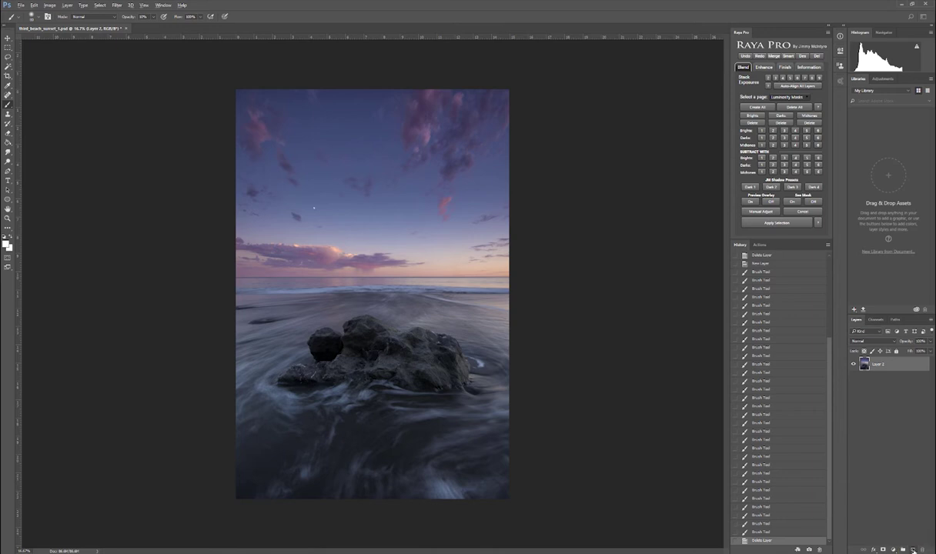
pyautogui.keyDown('alt'); pyautogui.click(913, 550); pyautogui.keyUp('alt')
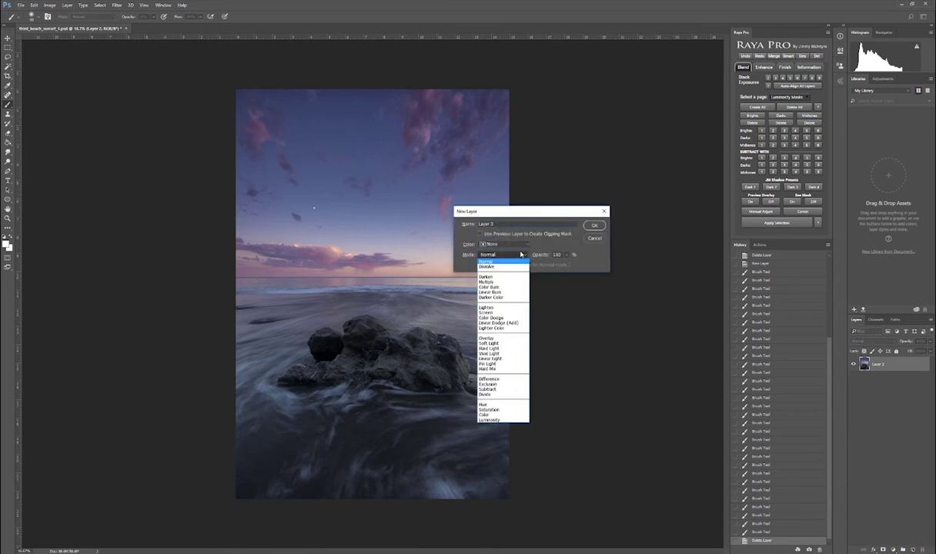
pyautogui.click(508, 344)
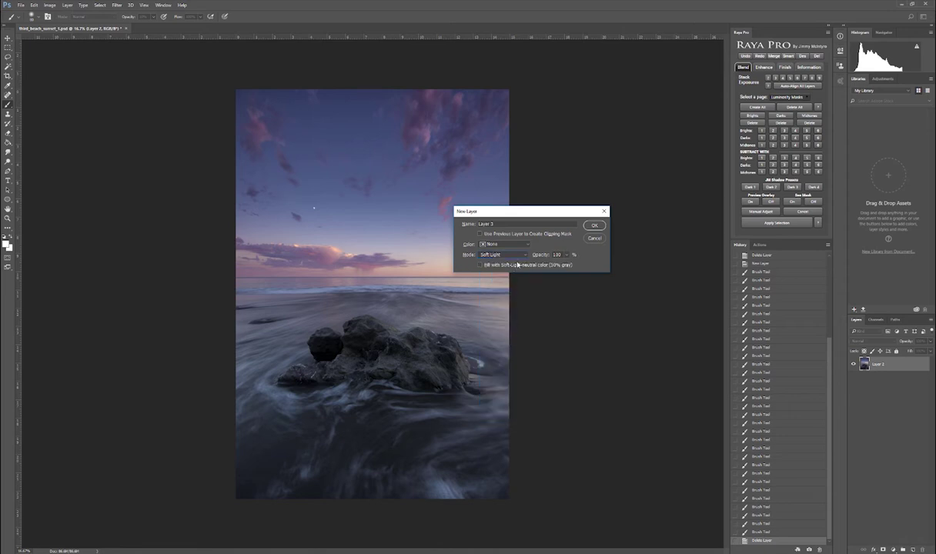
pyautogui.click(594, 226)
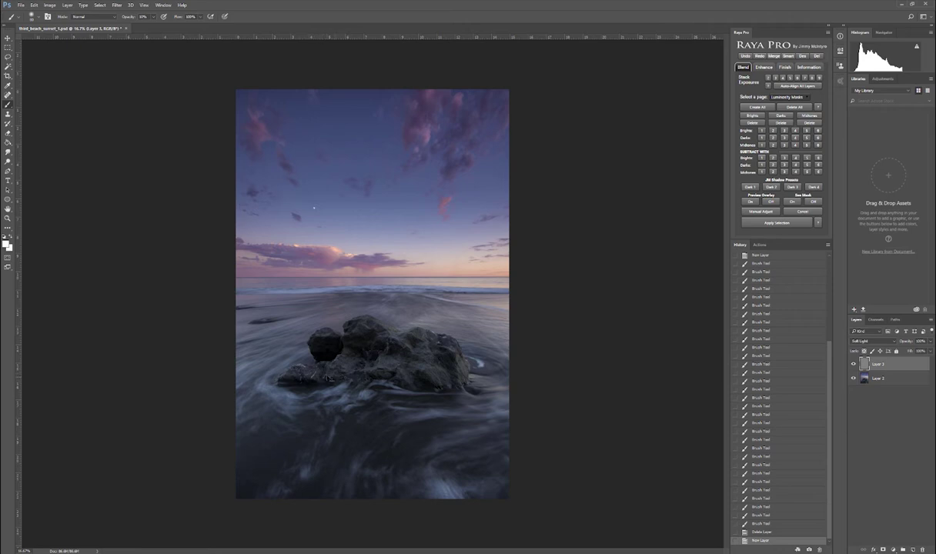
# - Rename the new gray layer as rock_darks
pyautogui.scroll(2, 293, 340)
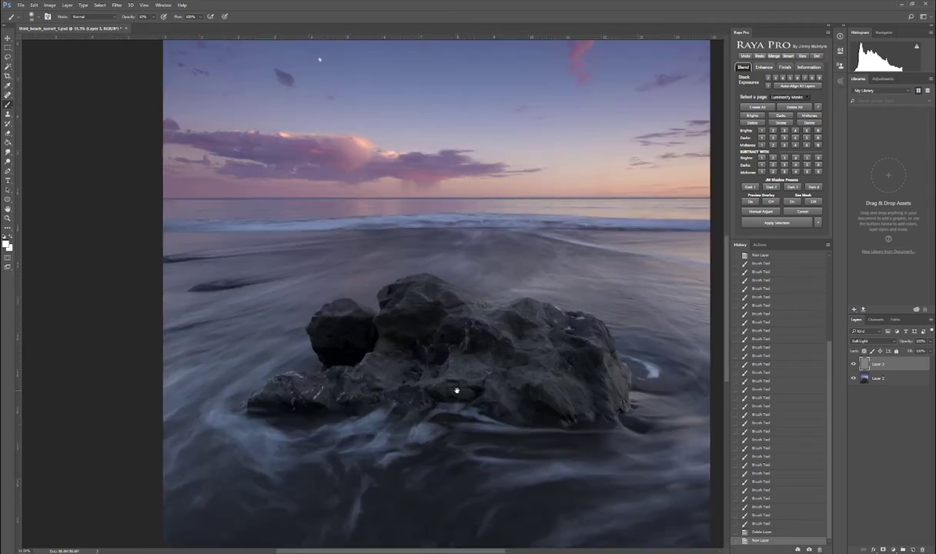
pyautogui.moveTo(457, 391); pyautogui.dragTo(383, 245)
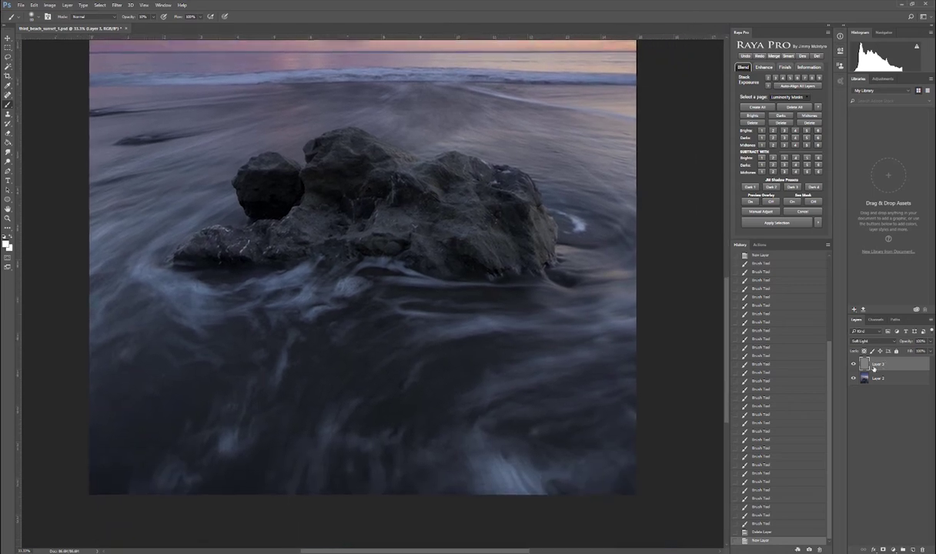
pyautogui.doubleClick(876, 365)
pyautogui.write('d')
pyautogui.press('Return')
# - Enlarge the brush and sample a near-black foreground color from the shadow on the small rock
pyautogui.press(']')
pyautogui.press(']')
pyautogui.press(']')
pyautogui.press(']')
pyautogui.press(']')
pyautogui.press(']')
pyautogui.press(']')
pyautogui.press(']')
pyautogui.press(']')
pyautogui.press(']')
pyautogui.press(']')
pyautogui.press(']')
pyautogui.press(']')
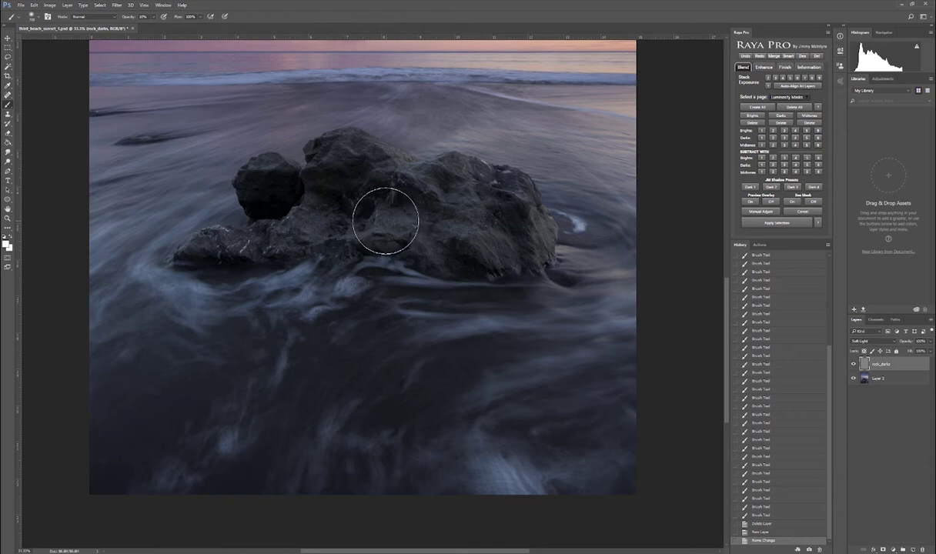
pyautogui.keyDown('alt'); pyautogui.click(270, 209); pyautogui.keyUp('alt')
pyautogui.keyDown('alt'); pyautogui.click(268, 210); pyautogui.keyUp('alt')
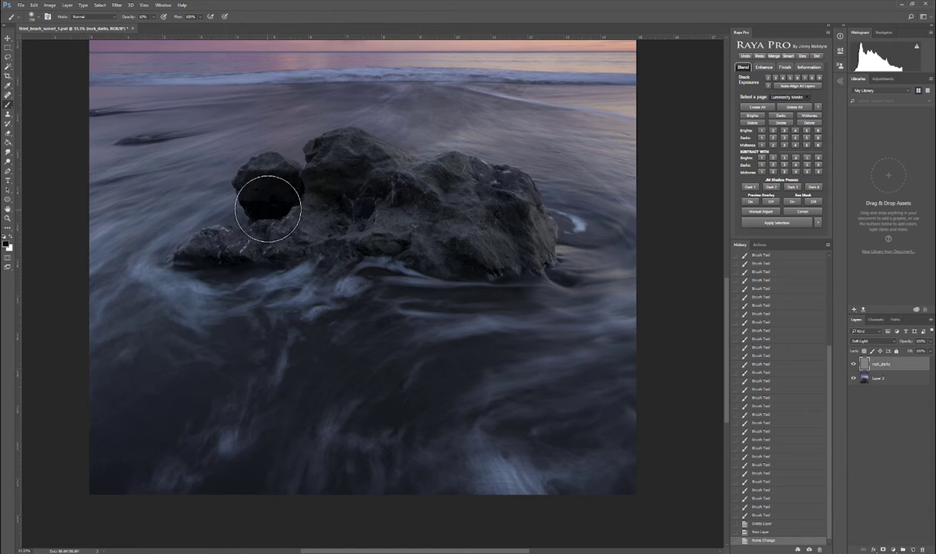
pyautogui.keyDown('alt'); pyautogui.click(270, 211); pyautogui.keyUp('alt')
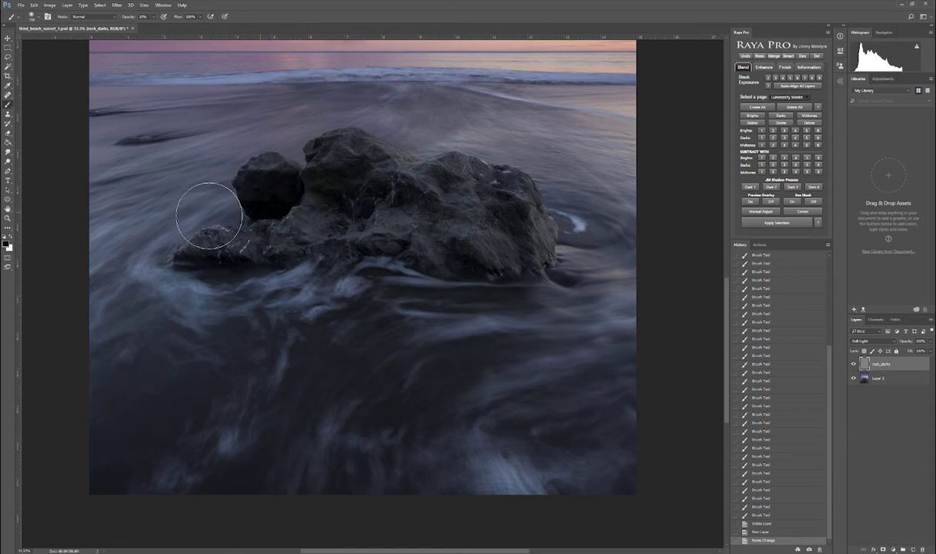
pyautogui.click(6, 243)
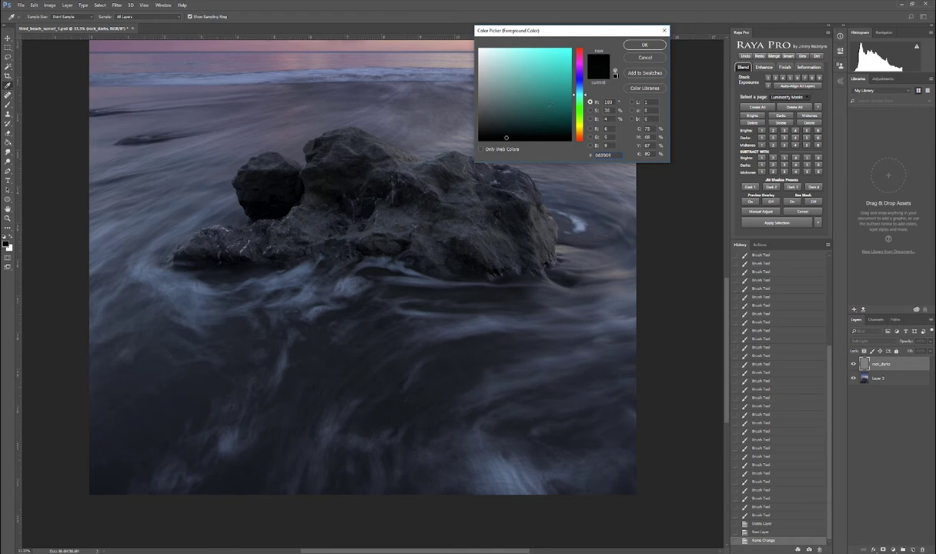
pyautogui.click(646, 46)
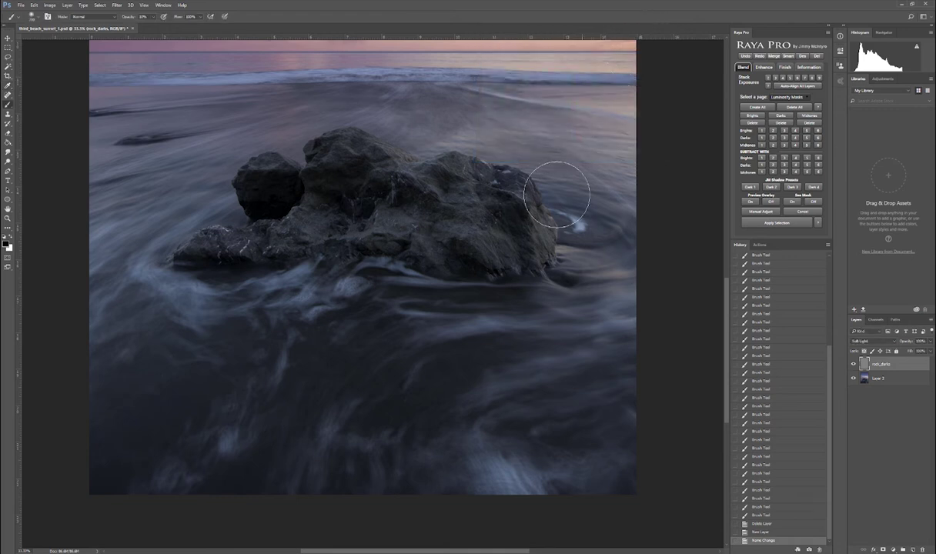
# - Shrink the brush and darken the lower front edge of the rock where it meets the water
pyautogui.press('[')
pyautogui.press('[')
pyautogui.press('[')
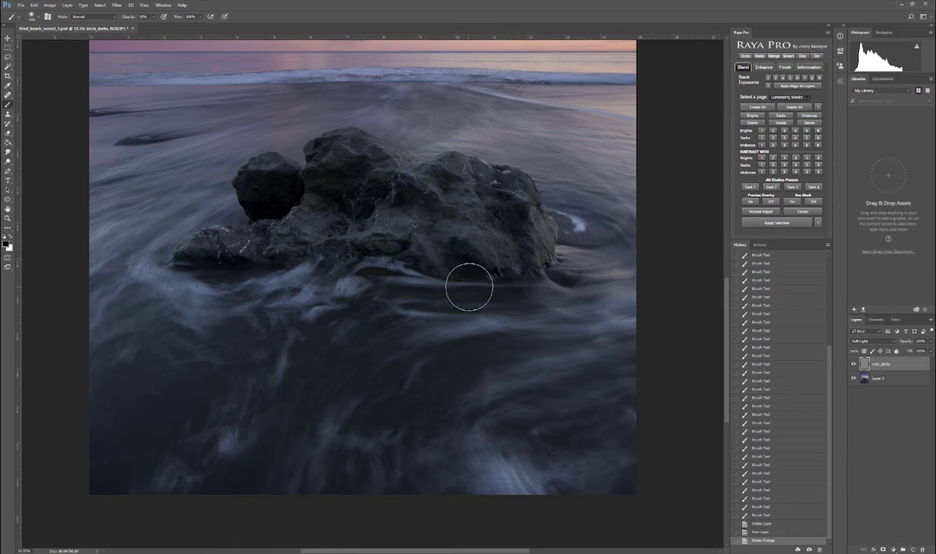
pyautogui.press('[')
pyautogui.press('[')
pyautogui.press('[')
pyautogui.press('[')
pyautogui.press('[')
pyautogui.moveTo(536, 277)
pyautogui.mouseDown()
pyautogui.moveTo(489, 284)
pyautogui.moveTo(484, 276)
pyautogui.moveTo(423, 274)
pyautogui.mouseUp()
pyautogui.moveTo(479, 275); pyautogui.dragTo(452, 259)
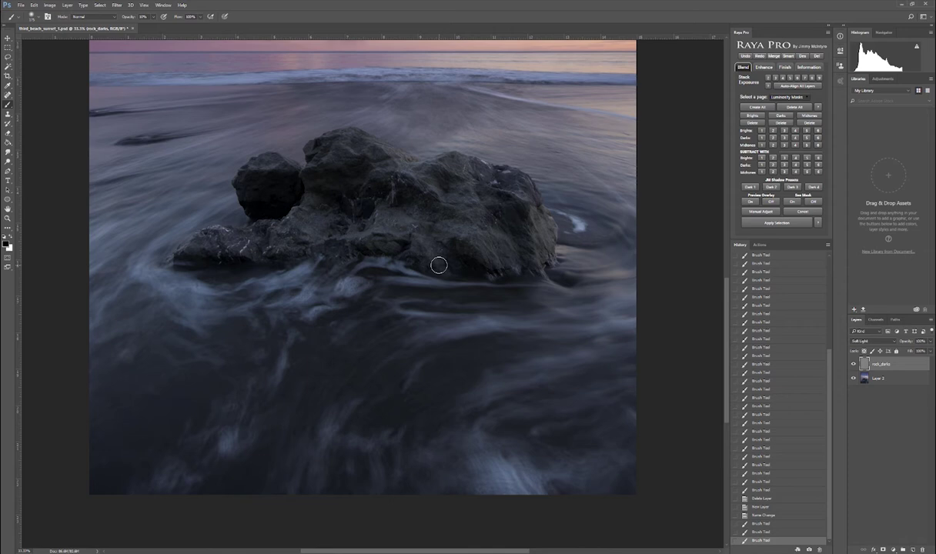
pyautogui.moveTo(471, 272)
pyautogui.mouseDown()
pyautogui.moveTo(449, 253)
pyautogui.moveTo(442, 268)
pyautogui.mouseUp()
# - Darken the large rock's front face and the waterline at its seaward end, adjusting the brush size between strokes
pyautogui.press(']')
pyautogui.moveTo(520, 257)
pyautogui.mouseDown()
pyautogui.moveTo(516, 239)
pyautogui.moveTo(505, 313)
pyautogui.mouseUp()
pyautogui.moveTo(474, 222); pyautogui.dragTo(504, 290)
pyautogui.press('[')
pyautogui.press('[')
pyautogui.press('[')
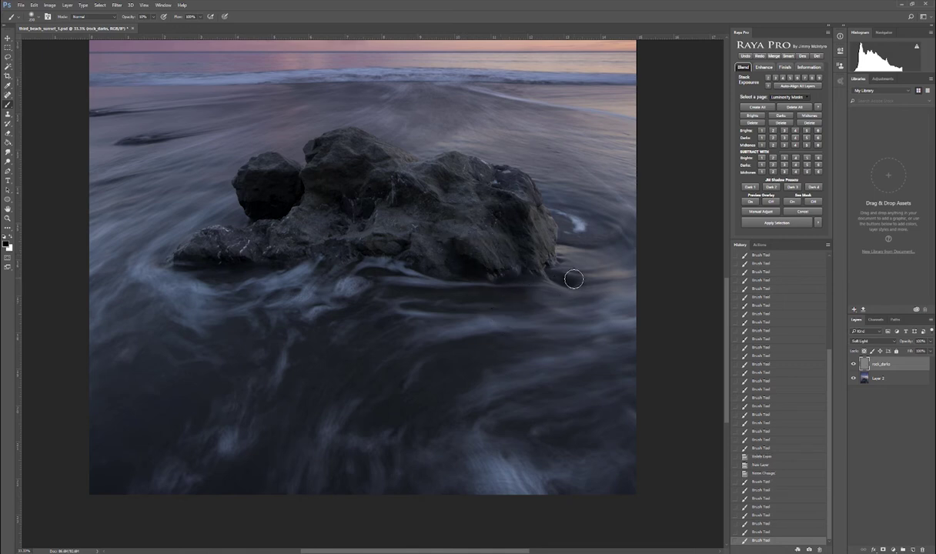
pyautogui.moveTo(573, 279)
pyautogui.mouseDown()
pyautogui.moveTo(544, 276)
pyautogui.moveTo(561, 279)
pyautogui.mouseUp()
# - Enlarge the brush and darken the centre of the rock and the surrounding foreground water with broad strokes
pyautogui.press(']')
pyautogui.press(']')
pyautogui.press(']')
pyautogui.press(']')
pyautogui.press(']')
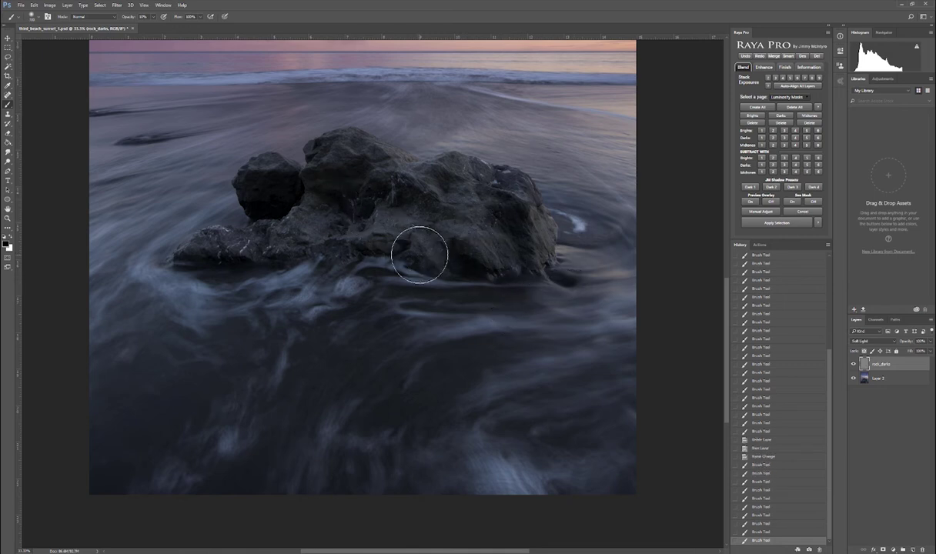
pyautogui.hotkey('ctrl', '-')
pyautogui.hotkey('ctrl', '-')
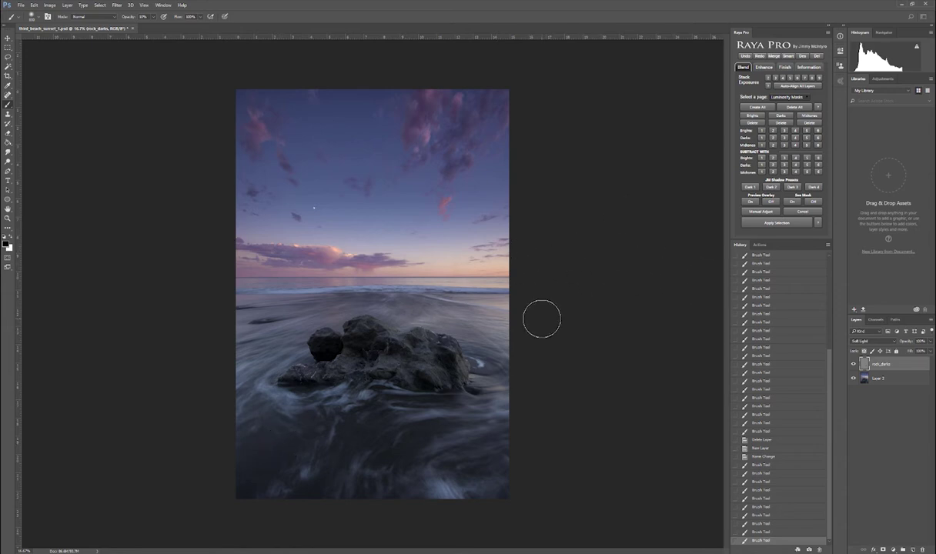
pyautogui.scroll(1, 346, 356)
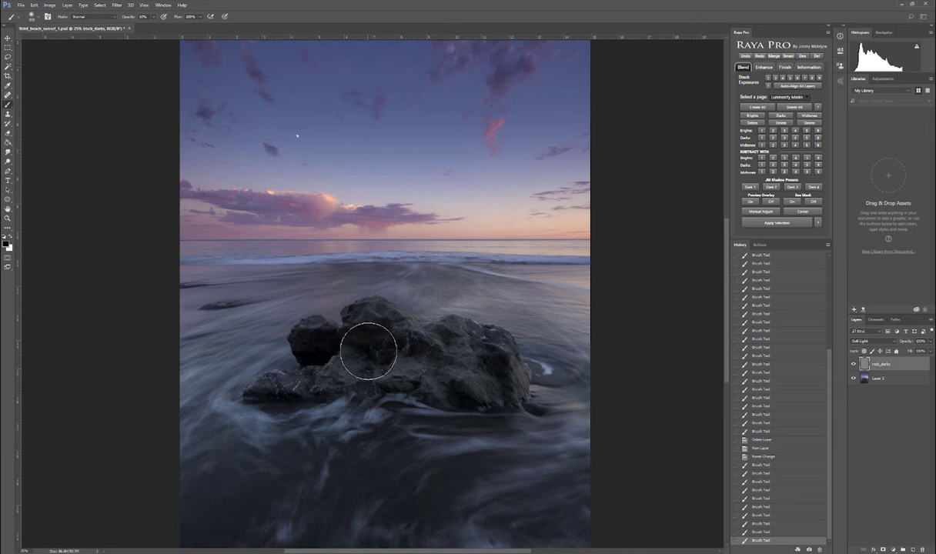
pyautogui.moveTo(369, 351); pyautogui.dragTo(384, 368)
pyautogui.moveTo(370, 332)
pyautogui.mouseDown()
pyautogui.moveTo(390, 359)
pyautogui.moveTo(351, 352)
pyautogui.moveTo(381, 406)
pyautogui.moveTo(361, 412)
pyautogui.moveTo(428, 419)
pyautogui.moveTo(449, 405)
pyautogui.moveTo(321, 404)
pyautogui.moveTo(415, 399)
pyautogui.moveTo(401, 450)
pyautogui.moveTo(463, 468)
pyautogui.moveTo(533, 466)
pyautogui.moveTo(433, 495)
pyautogui.moveTo(399, 516)
pyautogui.moveTo(522, 504)
pyautogui.moveTo(406, 535)
pyautogui.moveTo(501, 499)
pyautogui.moveTo(462, 475)
pyautogui.moveTo(566, 454)
pyautogui.moveTo(355, 438)
pyautogui.moveTo(369, 479)
pyautogui.moveTo(572, 480)
pyautogui.moveTo(462, 433)
pyautogui.moveTo(583, 428)
pyautogui.moveTo(401, 474)
pyautogui.moveTo(351, 465)
pyautogui.moveTo(351, 431)
pyautogui.moveTo(280, 474)
pyautogui.moveTo(322, 465)
pyautogui.moveTo(217, 475)
pyautogui.moveTo(291, 476)
pyautogui.moveTo(248, 445)
pyautogui.moveTo(348, 484)
pyautogui.moveTo(370, 443)
pyautogui.moveTo(251, 443)
pyautogui.moveTo(227, 473)
pyautogui.moveTo(275, 496)
pyautogui.moveTo(173, 499)
pyautogui.moveTo(246, 464)
pyautogui.moveTo(248, 449)
pyautogui.moveTo(210, 489)
pyautogui.moveTo(235, 448)
pyautogui.moveTo(253, 440)
pyautogui.moveTo(184, 435)
pyautogui.mouseUp()
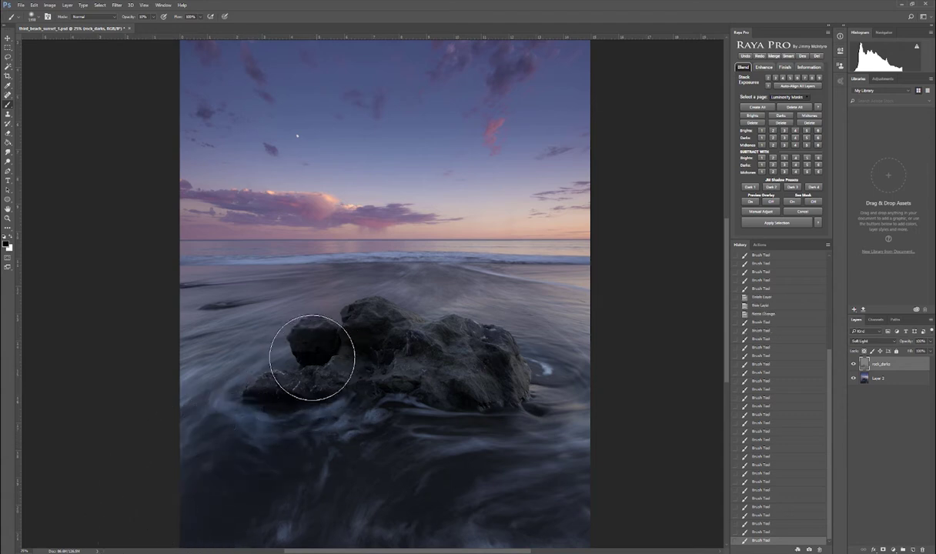
# - Shrink the brush and darken the small rock's shadowed base and the crevices beside the main rock's peak
pyautogui.press('[')
pyautogui.press('[')
pyautogui.press('[')
pyautogui.press('[')
pyautogui.press('[')
pyautogui.press('[')
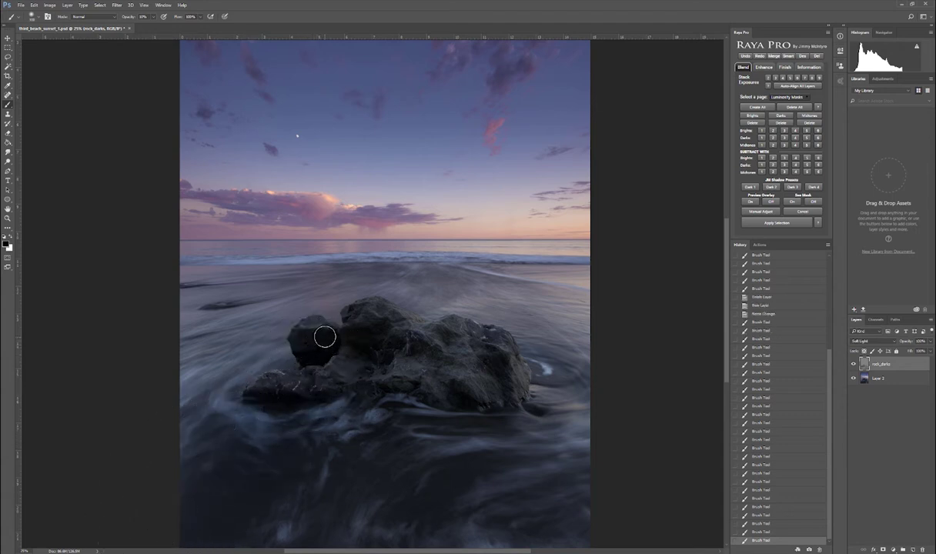
pyautogui.click(306, 370)
pyautogui.click(327, 346)
pyautogui.click(351, 338)
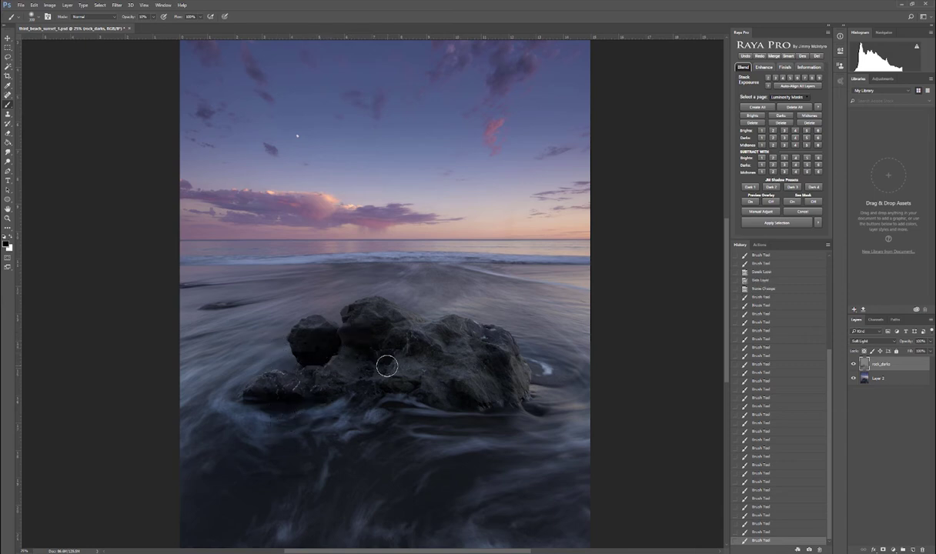
pyautogui.click(348, 325)
pyautogui.click(361, 309)
# - Toggle the rock_darks layer's visibility repeatedly to compare the photo before and after burning
pyautogui.click(854, 365)
pyautogui.click(853, 365)
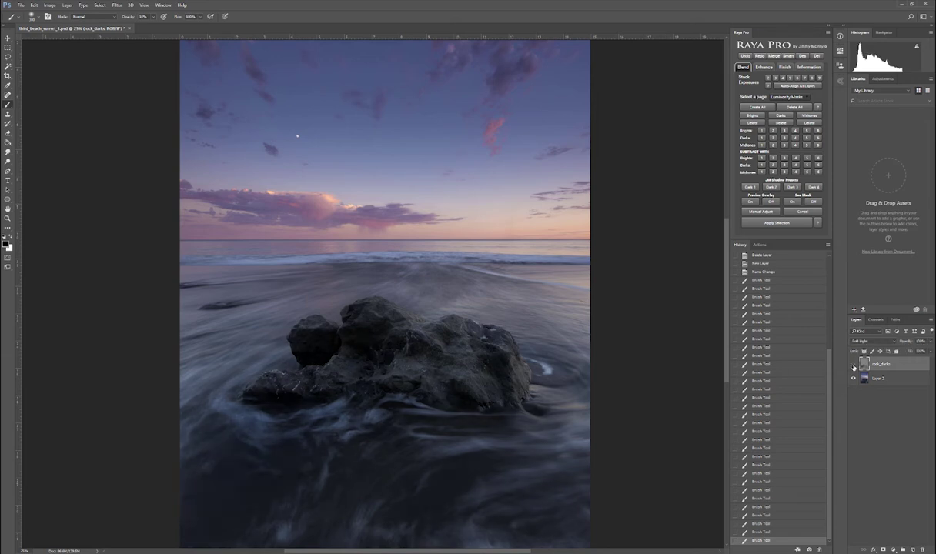
pyautogui.click(854, 365)
pyautogui.click(853, 365)
pyautogui.click(853, 365)
pyautogui.click(853, 365)
pyautogui.click(853, 365)
pyautogui.click(853, 365)
pyautogui.click(853, 365)
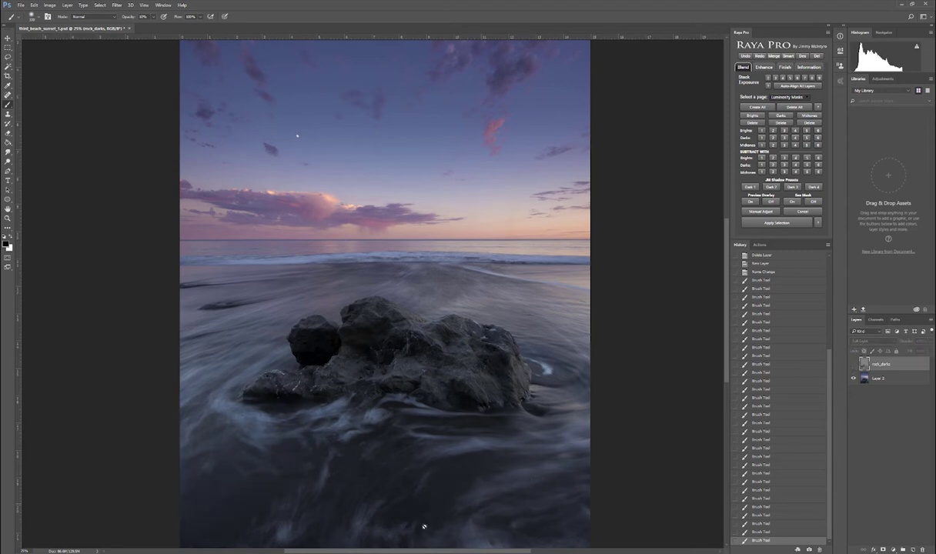
pyautogui.click(854, 365)
pyautogui.click(853, 365)
pyautogui.click(853, 365)
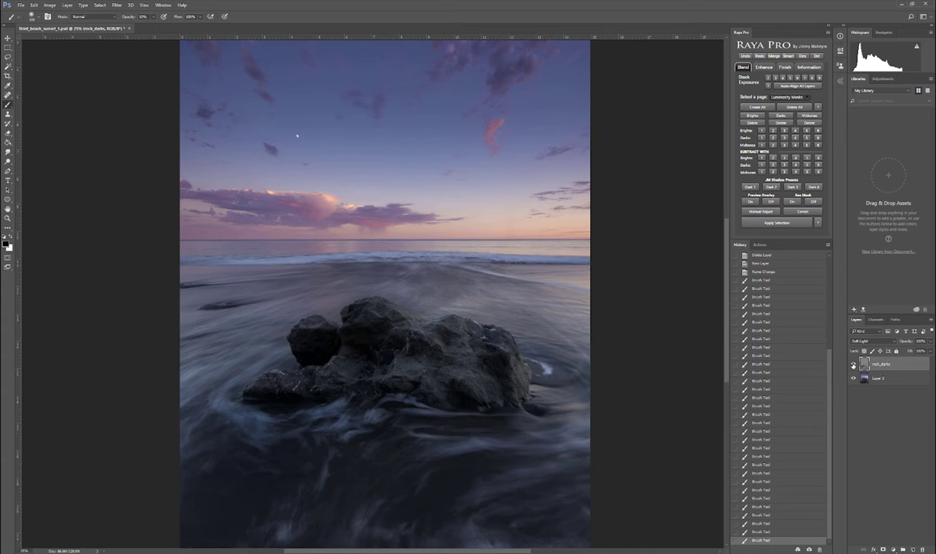
pyautogui.click(853, 365)
# - Compare the upper rock surfaces close up with the rock_darks layer hidden and shown
pyautogui.scroll(3, 350, 299)
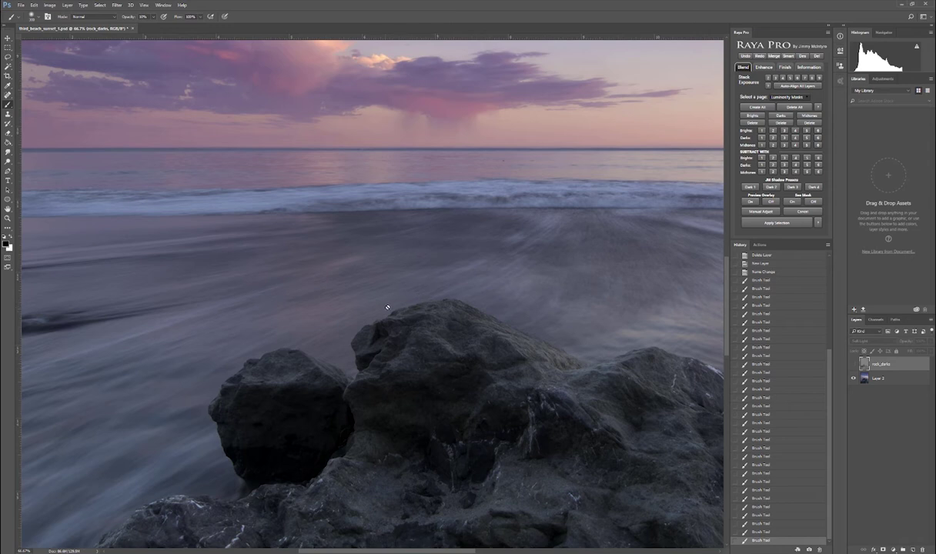
pyautogui.click(853, 365)
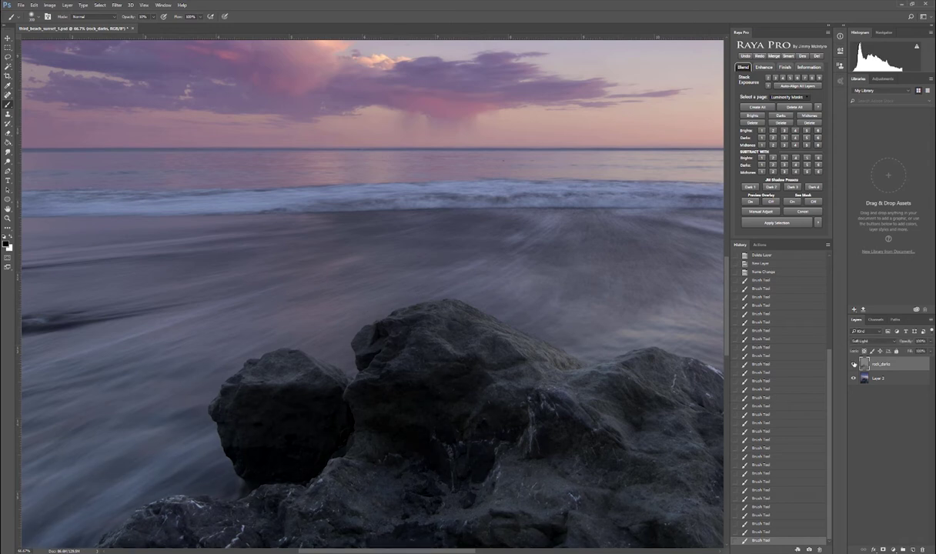
pyautogui.click(853, 365)
pyautogui.click(853, 365)
pyautogui.click(853, 365)
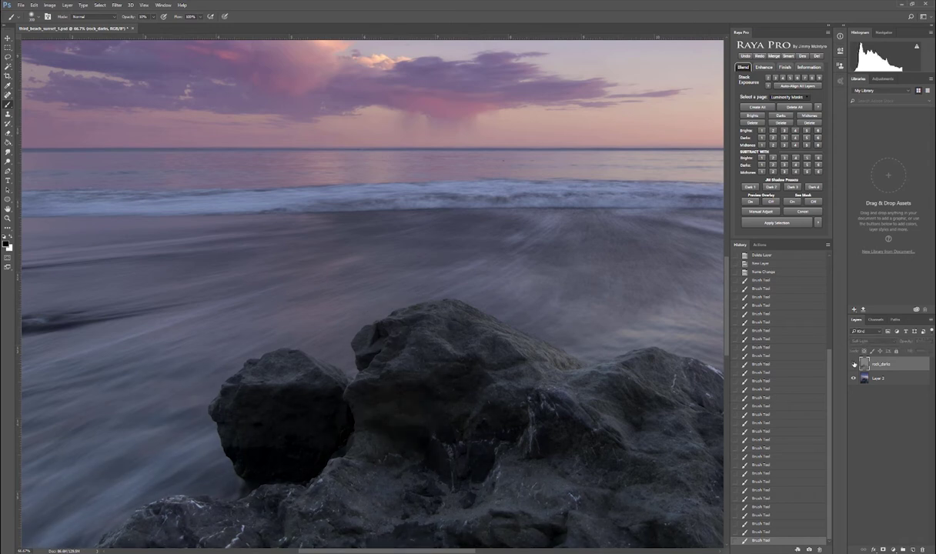
pyautogui.click(853, 365)
pyautogui.click(854, 365)
pyautogui.click(853, 365)
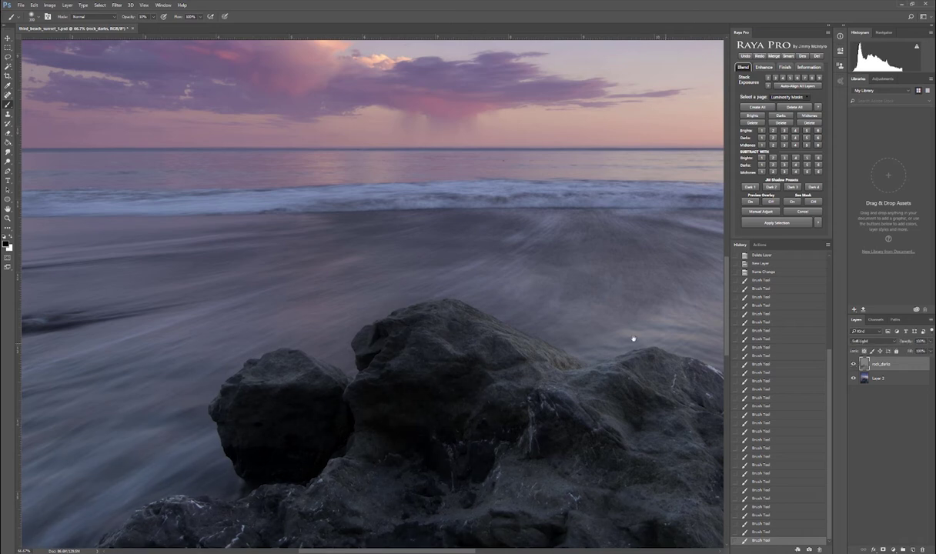
# - Examine the darkened rock base and surrounding water at several magnifications
pyautogui.scroll(-3, 629, 336)
pyautogui.scroll(-1, 626, 335)
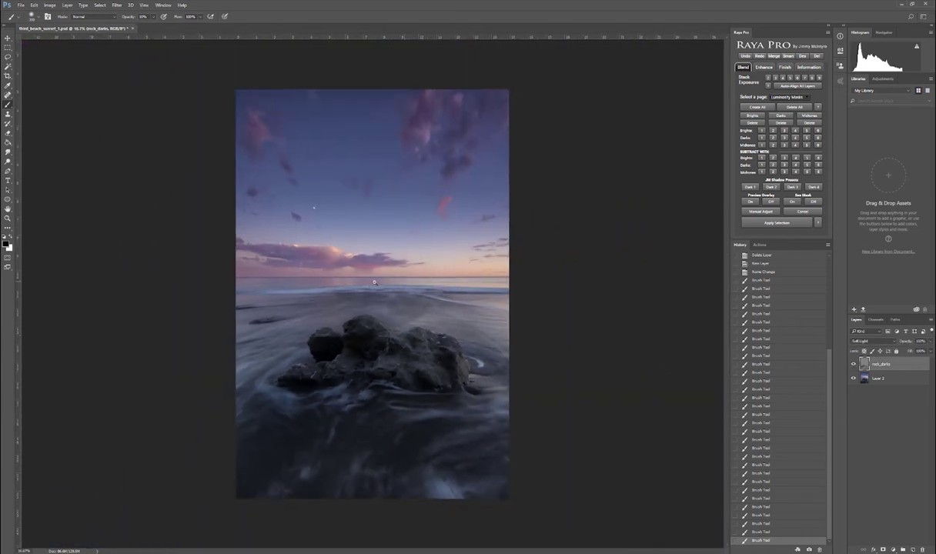
pyautogui.scroll(2, 263, 367)
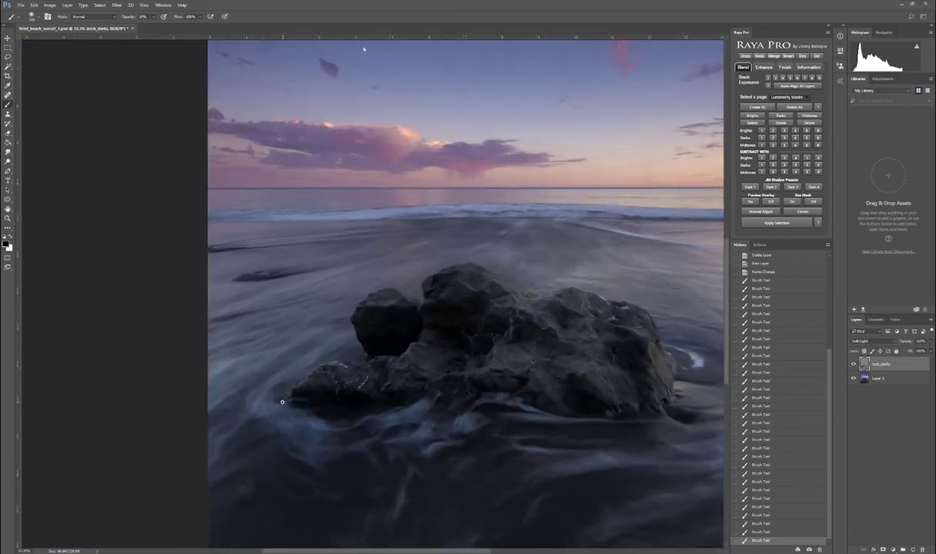
pyautogui.scroll(1, 279, 388)
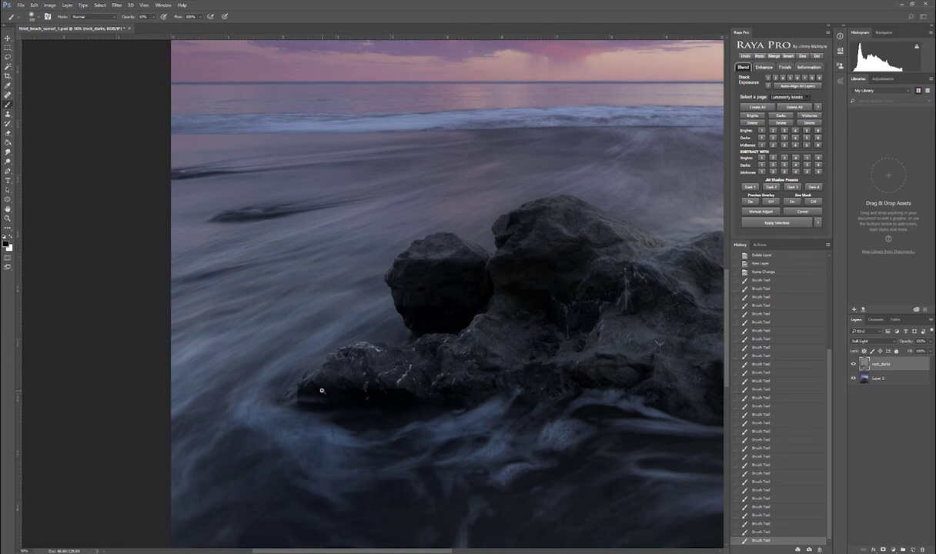
pyautogui.scroll(-1, 308, 372)
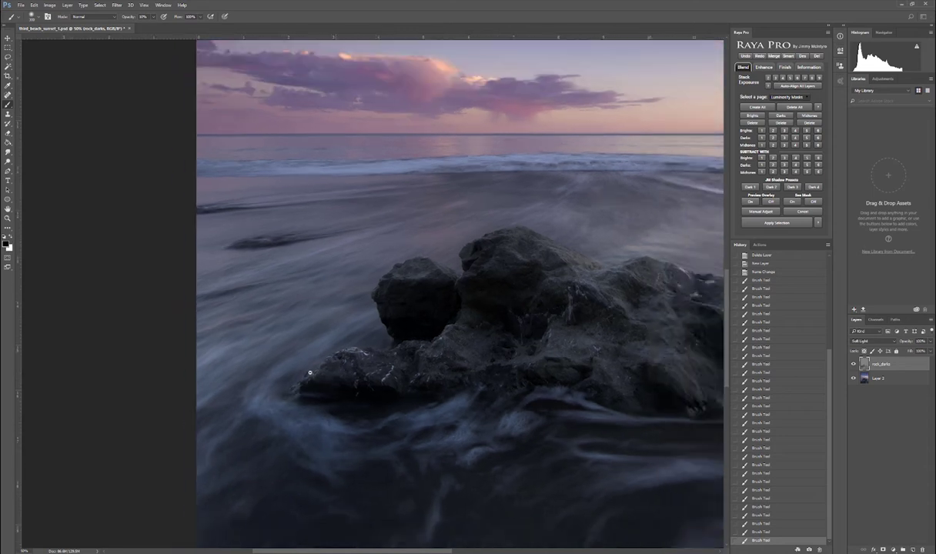
pyautogui.scroll(-1, 309, 372)
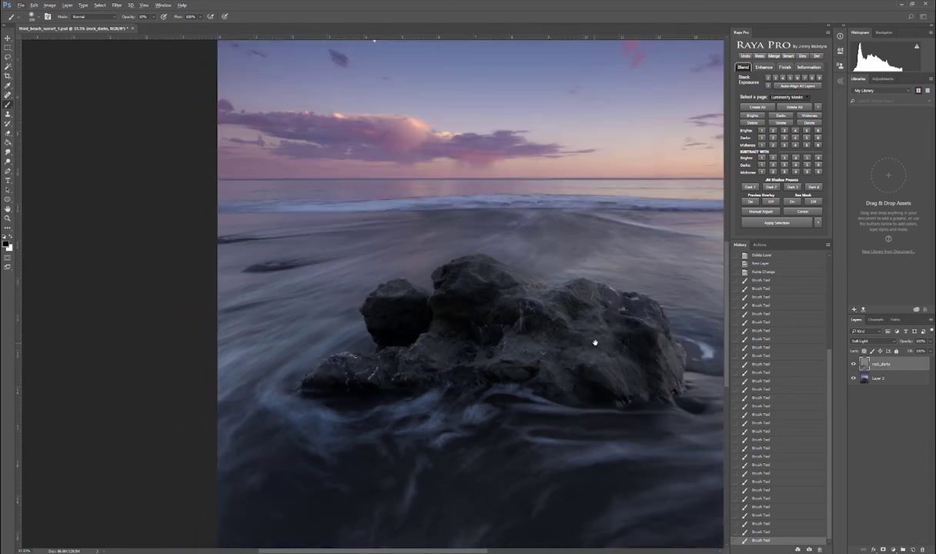
pyautogui.moveTo(563, 332)
pyautogui.mouseDown()
pyautogui.moveTo(508, 314)
pyautogui.moveTo(501, 240)
pyautogui.mouseUp()
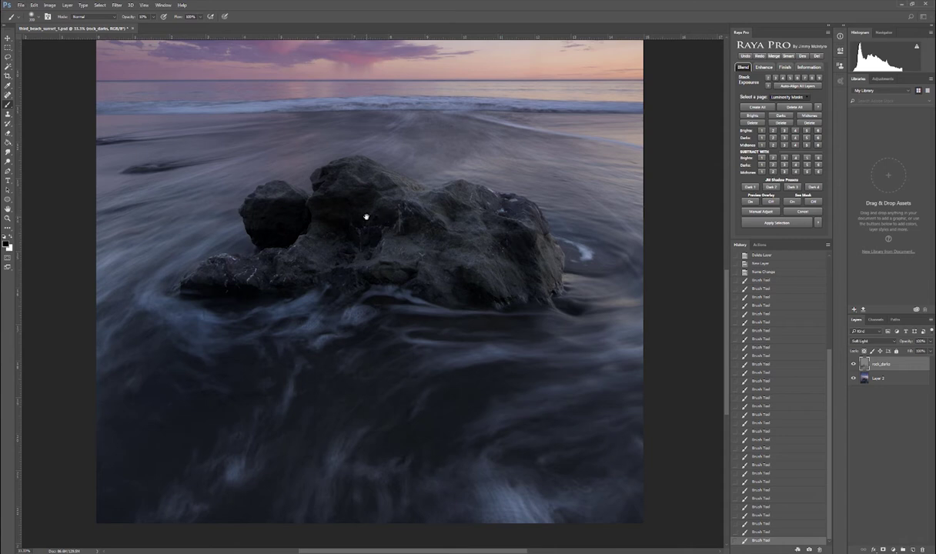
pyautogui.scroll(-1, 366, 217)
pyautogui.scroll(-1, 366, 216)
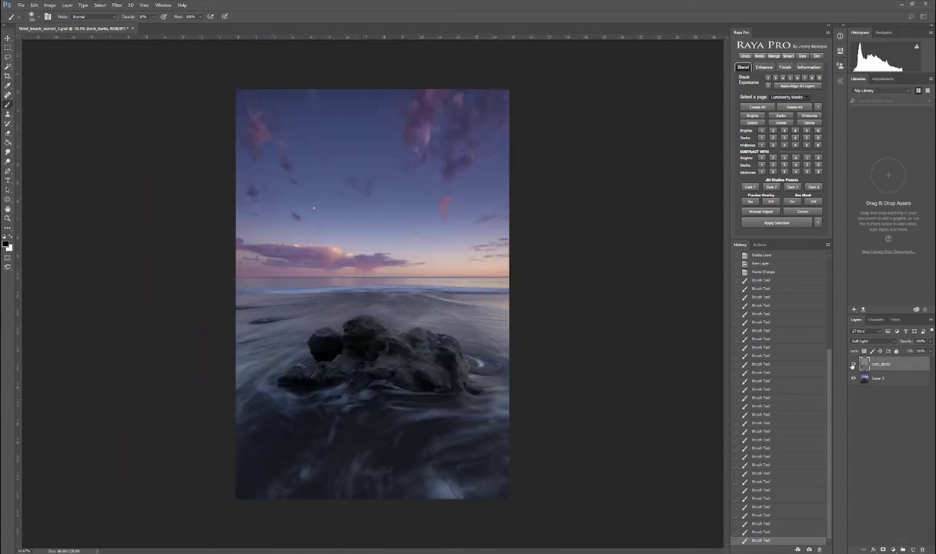
# - Compare the whole photo with and without the rock_darks layer, leaving the layer hidden
pyautogui.click(854, 364)
pyautogui.click(853, 364)
pyautogui.click(853, 364)
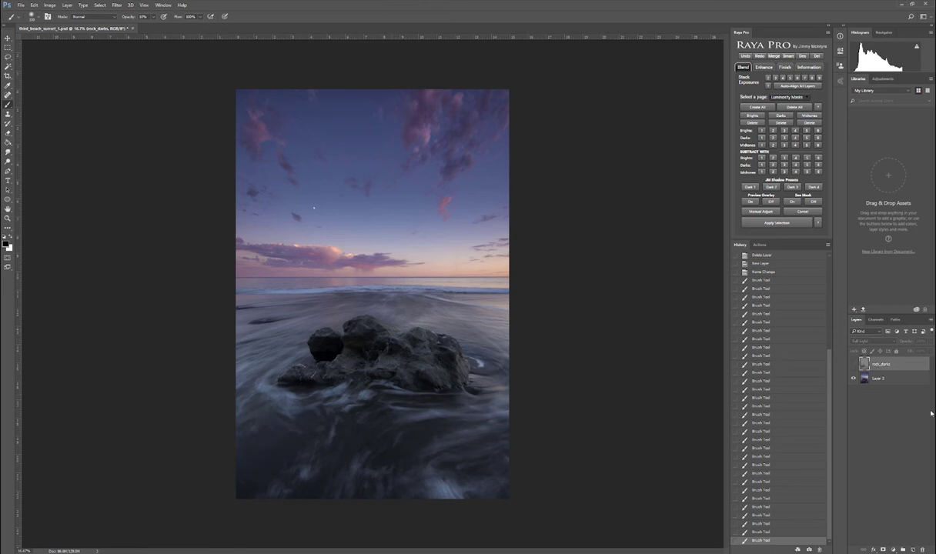
# - Save a luminosity selection loaded from the RGB channel as a new alpha channel and display that channel alone
pyautogui.click(875, 319)
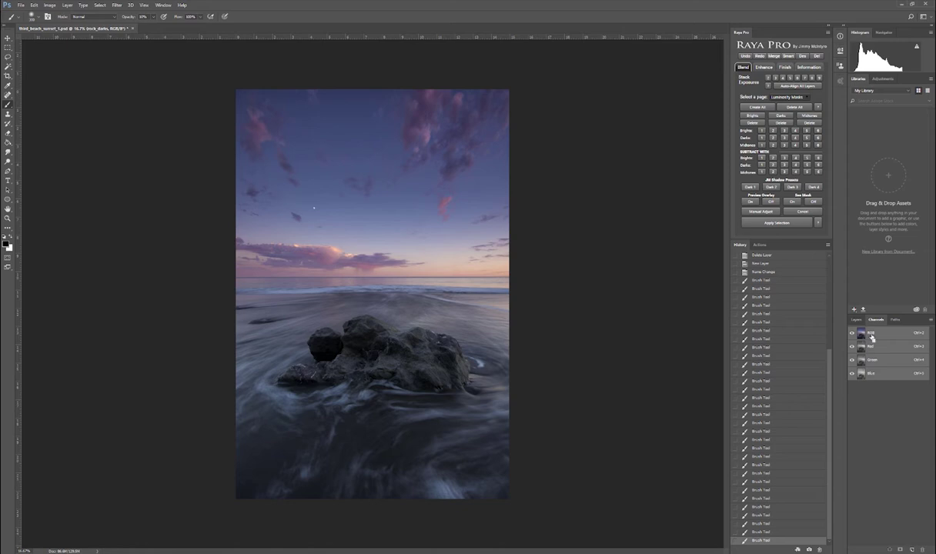
pyautogui.keyDown('ctrl'); pyautogui.click(872, 337); pyautogui.keyUp('ctrl')
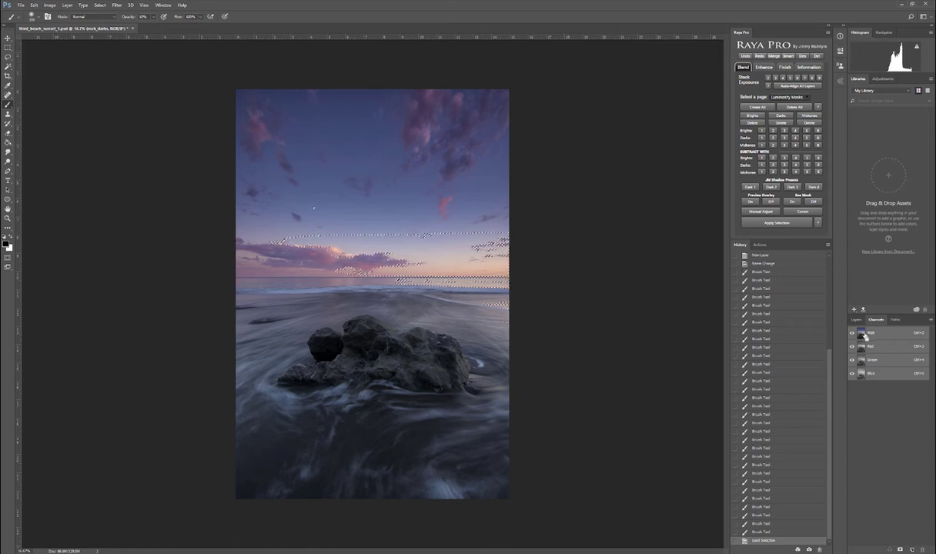
pyautogui.click(900, 549)
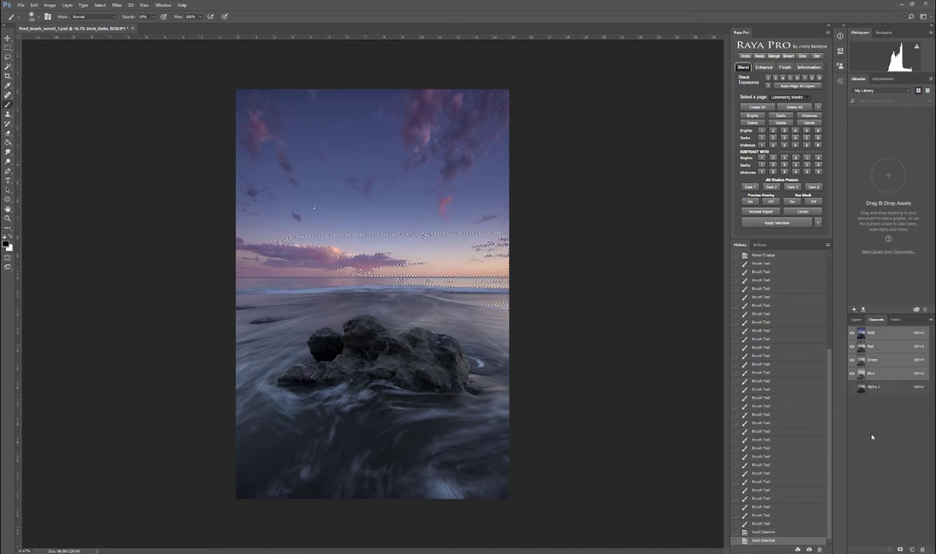
pyautogui.hotkey('ctrl', 'd')
pyautogui.click(884, 391)
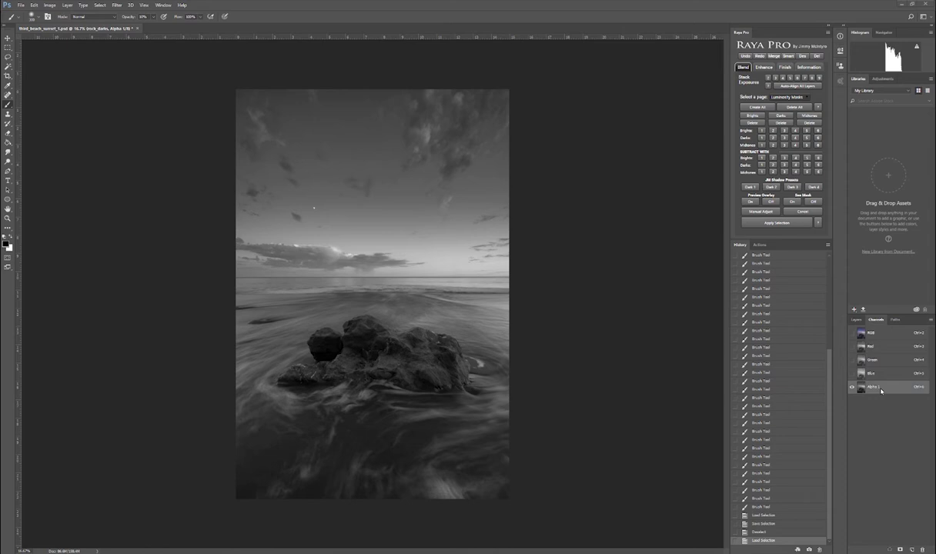
pyautogui.keyDown('ctrl'); pyautogui.click(881, 392); pyautogui.keyUp('ctrl')
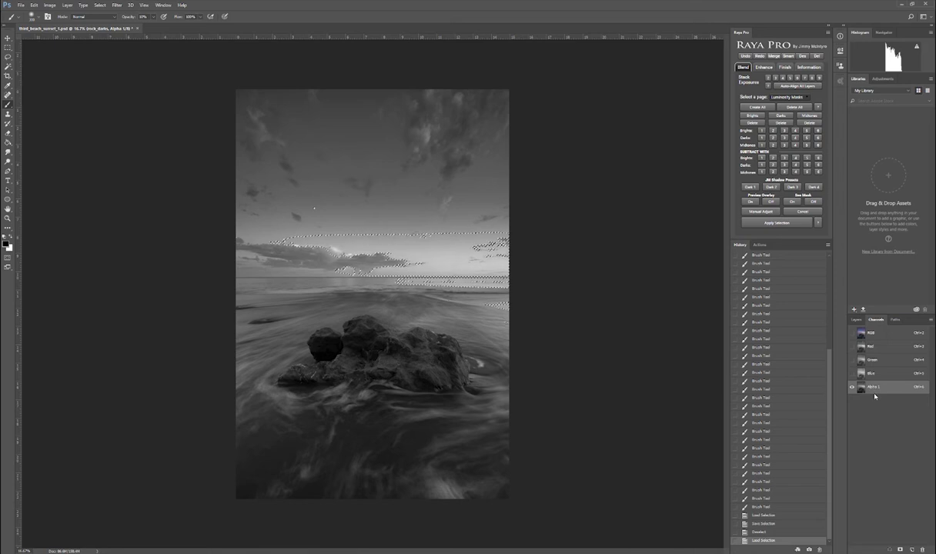
pyautogui.click(874, 376)
pyautogui.click(874, 389)
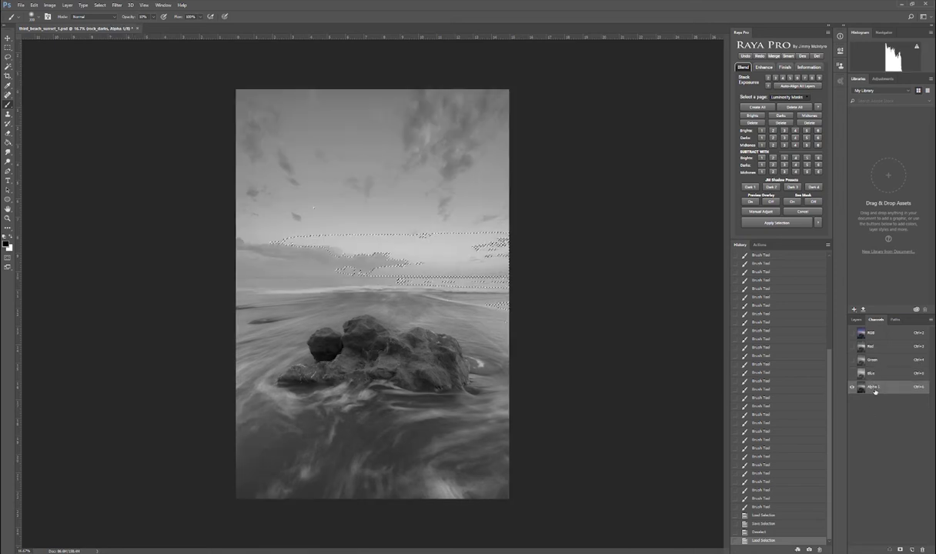
pyautogui.hotkey('ctrl', 'd')
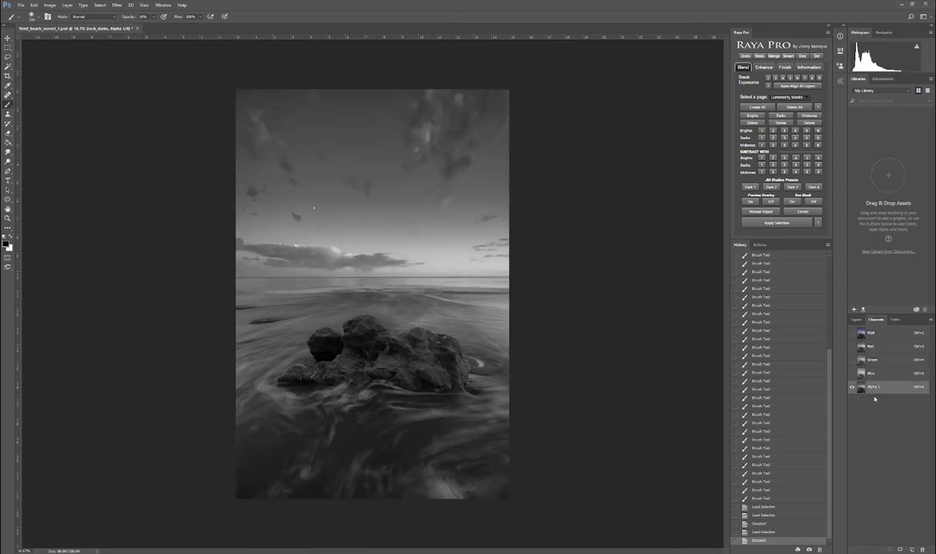
# - Save the intersection of the Alpha 1 selection with itself as a new alpha channel and compare it with Alpha 1
pyautogui.keyDown('ctrl'); pyautogui.click(872, 391); pyautogui.keyUp('ctrl')
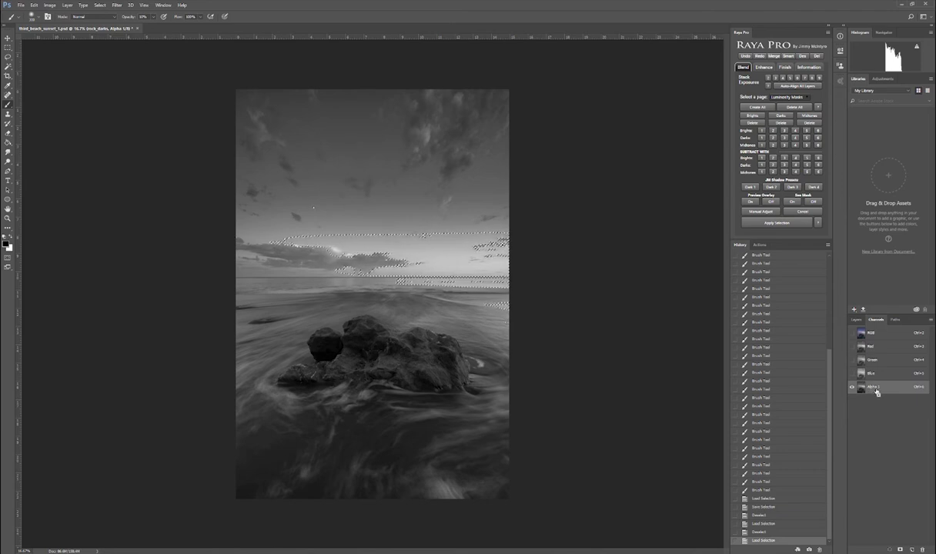
pyautogui.keyDown('ctrl'); pyautogui.click(876, 392); pyautogui.keyUp('ctrl')
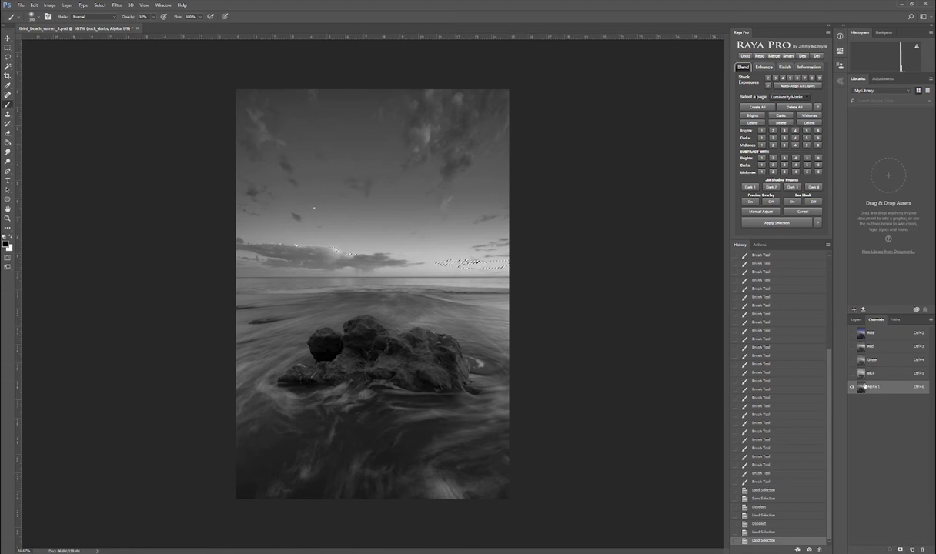
pyautogui.click(900, 549)
pyautogui.click(875, 402)
pyautogui.hotkey('ctrl', 'd')
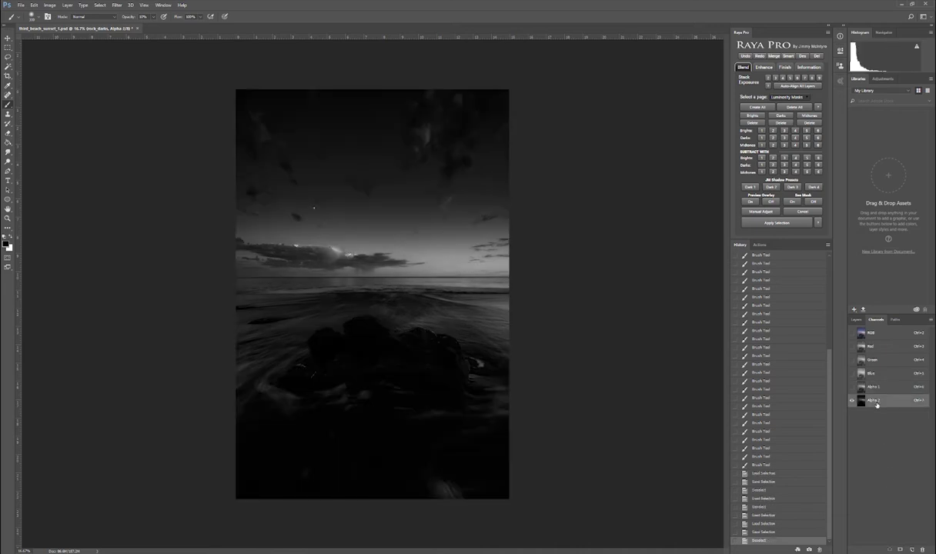
pyautogui.click(876, 385)
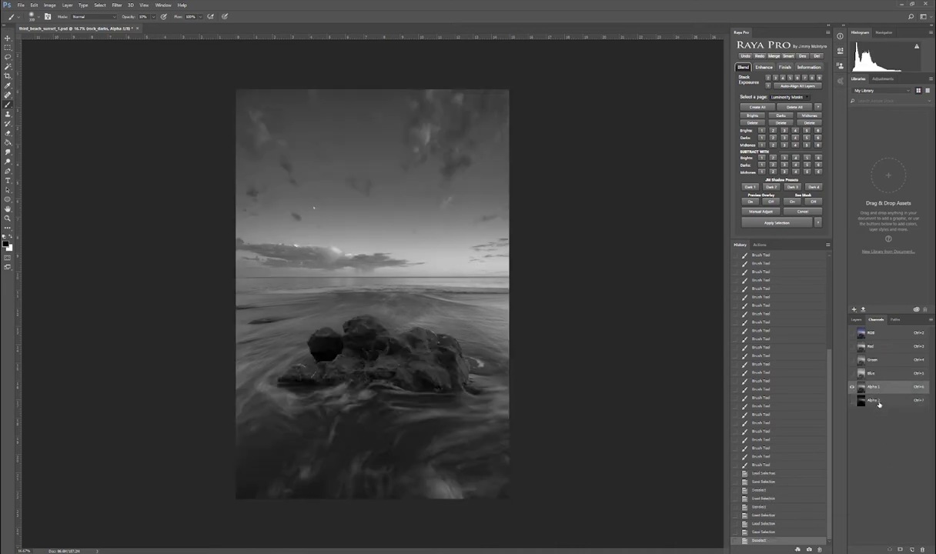
pyautogui.click(876, 401)
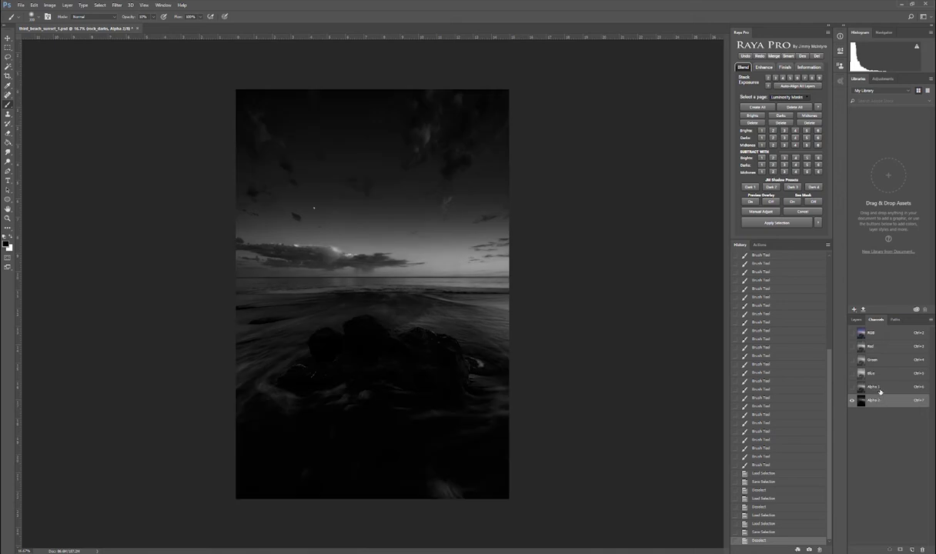
# - Save the intersection of the Alpha 2 selection with itself as a new alpha channel, display that channel alone and deselect
pyautogui.click(876, 386)
pyautogui.click(876, 401)
pyautogui.keyDown('ctrl'); pyautogui.click(876, 406); pyautogui.keyUp('ctrl')
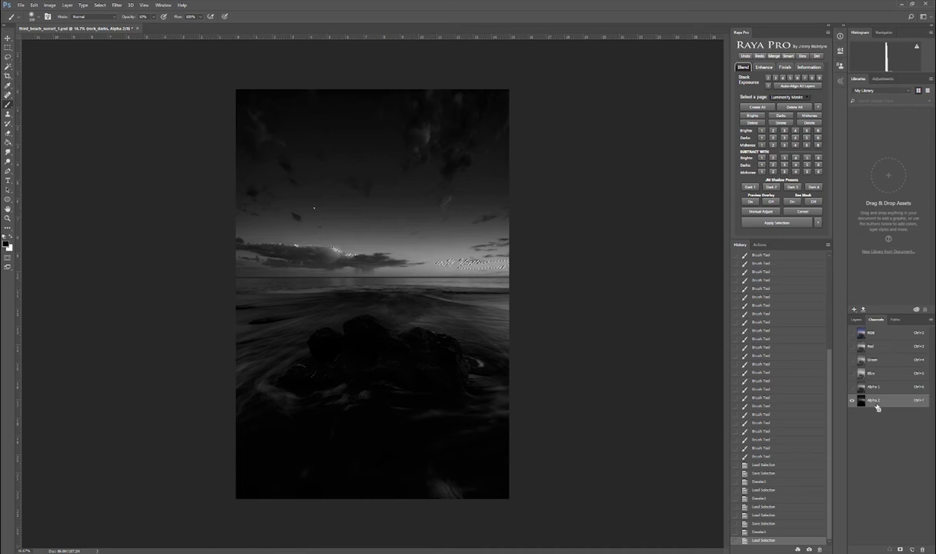
pyautogui.hotkey('ctrl', 'd')
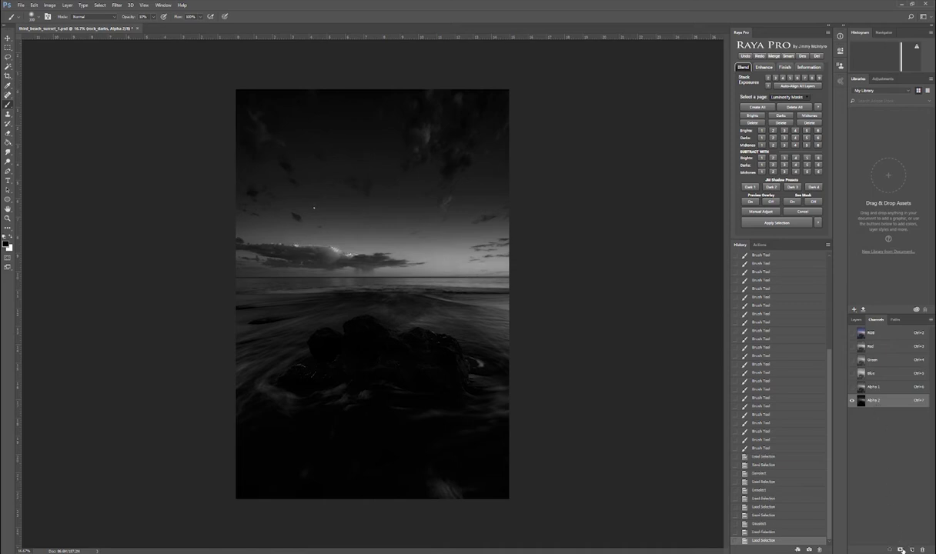
pyautogui.click(902, 549)
pyautogui.click(876, 415)
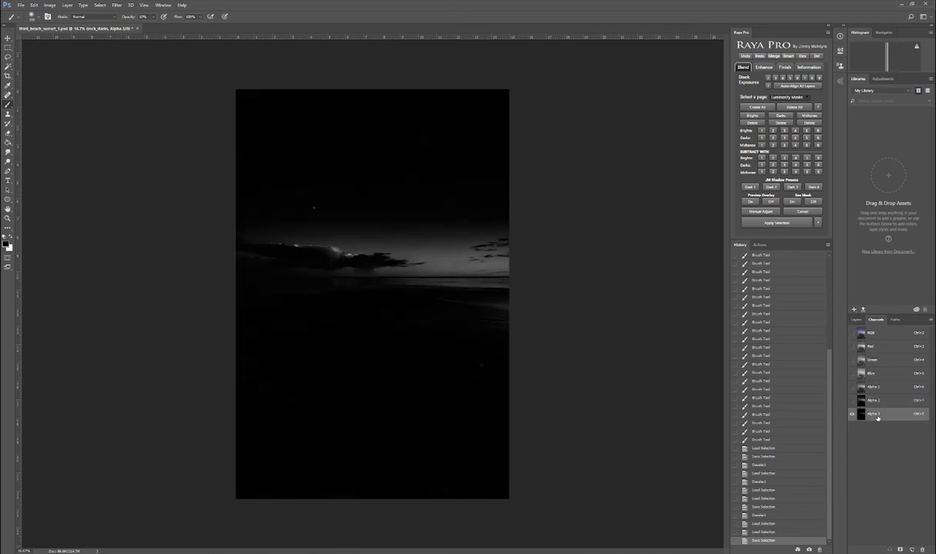
pyautogui.hotkey('ctrl', 'd')
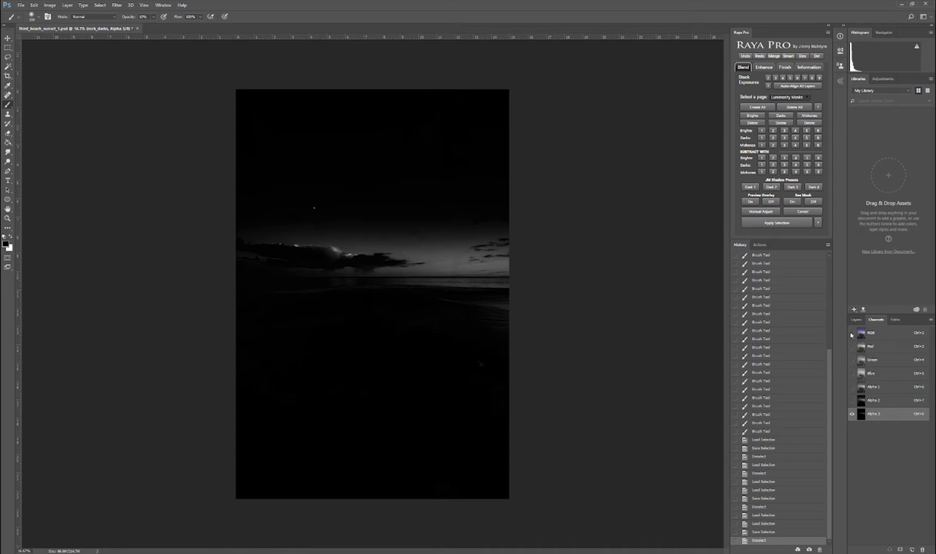
# - Load Alpha 1 as a selection, invert it and save it as a new alpha channel, displaying that channel without the selection
pyautogui.click(881, 389)
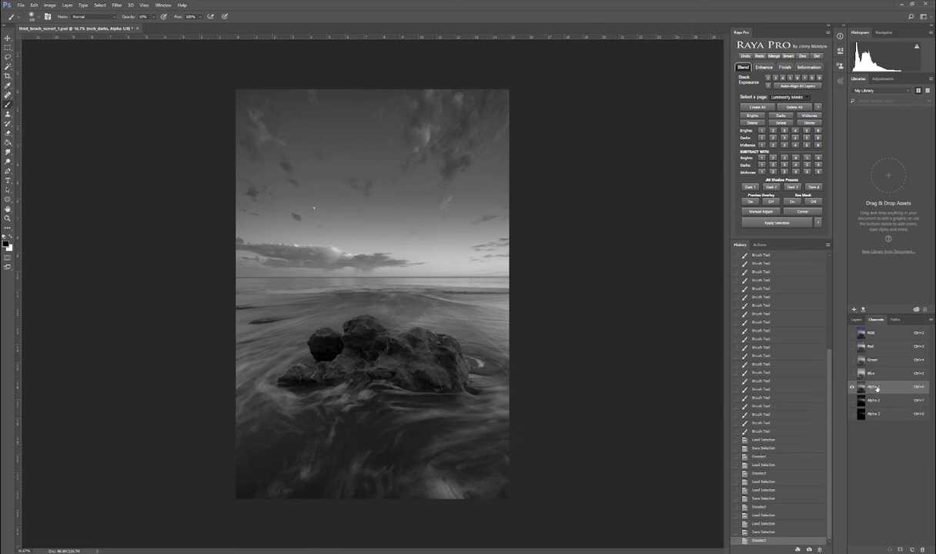
pyautogui.keyDown('ctrl'); pyautogui.click(876, 389); pyautogui.keyUp('ctrl')
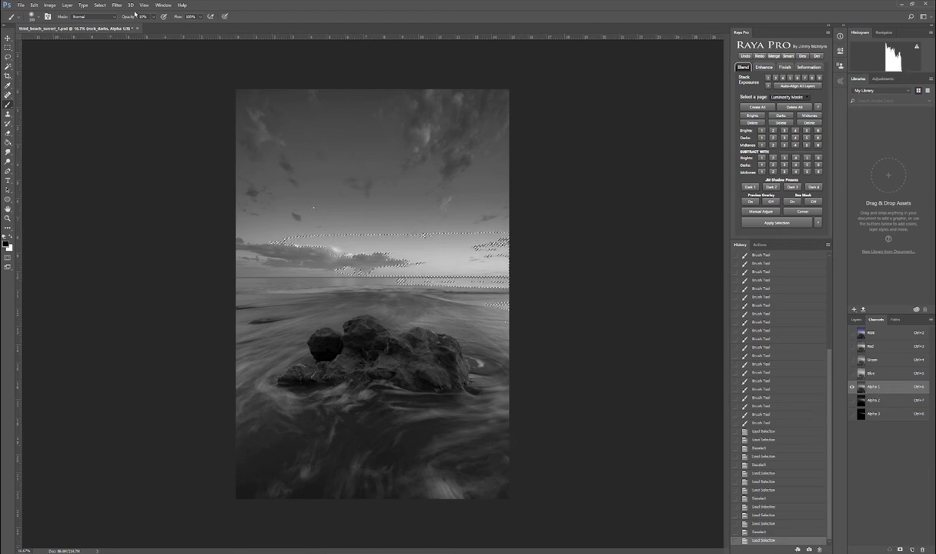
pyautogui.click(100, 5)
pyautogui.click(109, 35)
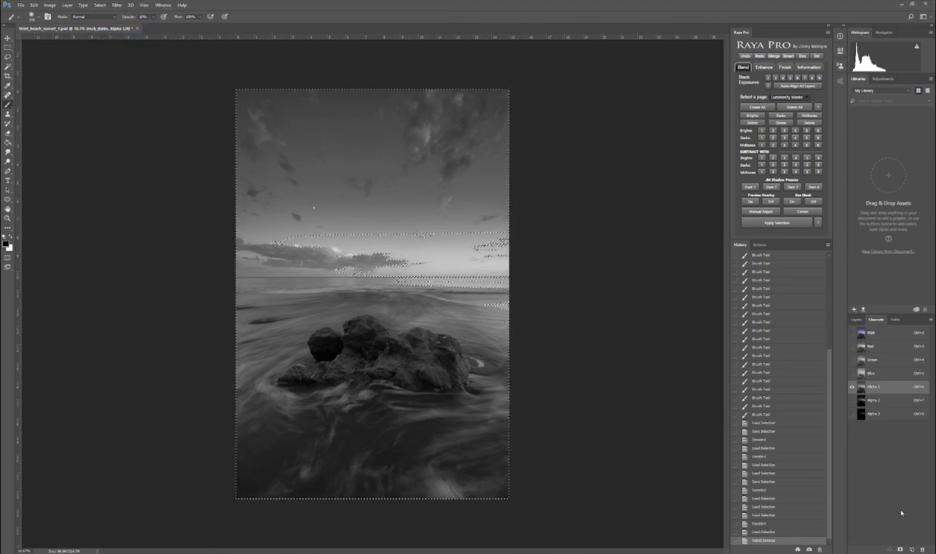
pyautogui.click(900, 549)
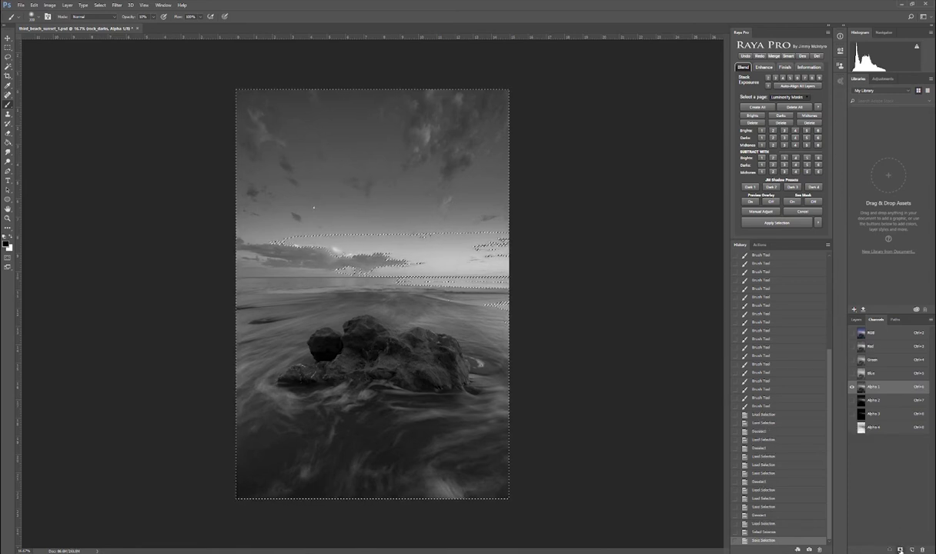
pyautogui.click(874, 427)
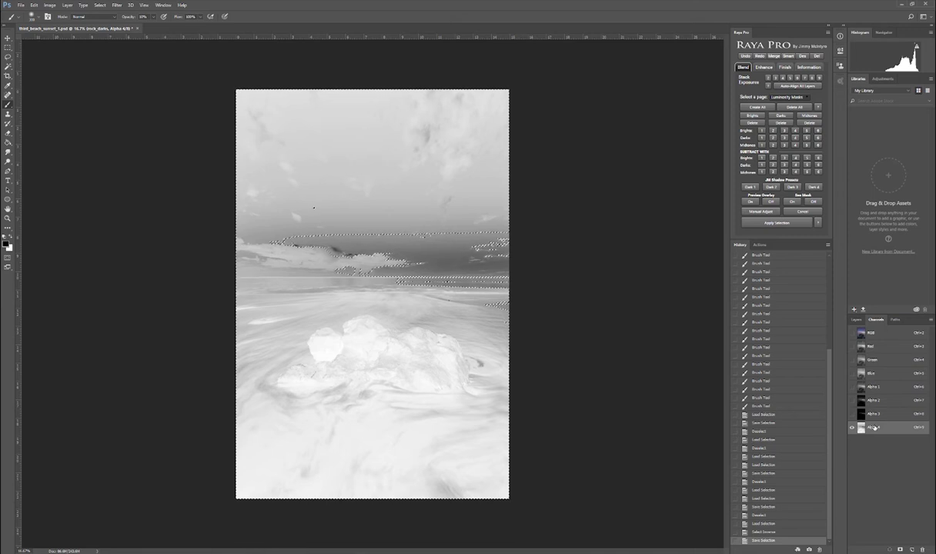
pyautogui.hotkey('ctrl', 'd')
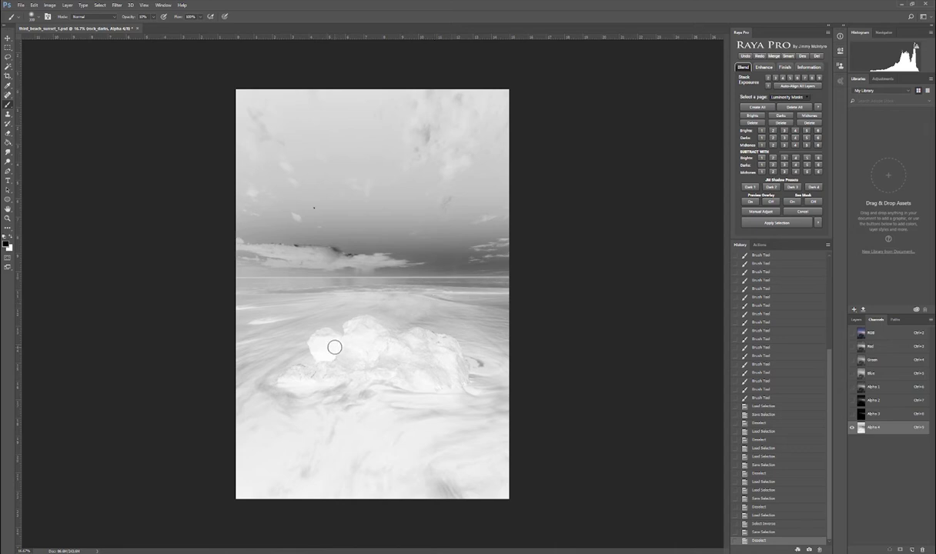
# - Save the intersection of the Alpha 4 selection with itself as a new alpha channel and display that channel
pyautogui.keyDown('ctrl'); pyautogui.click(876, 430); pyautogui.keyUp('ctrl')
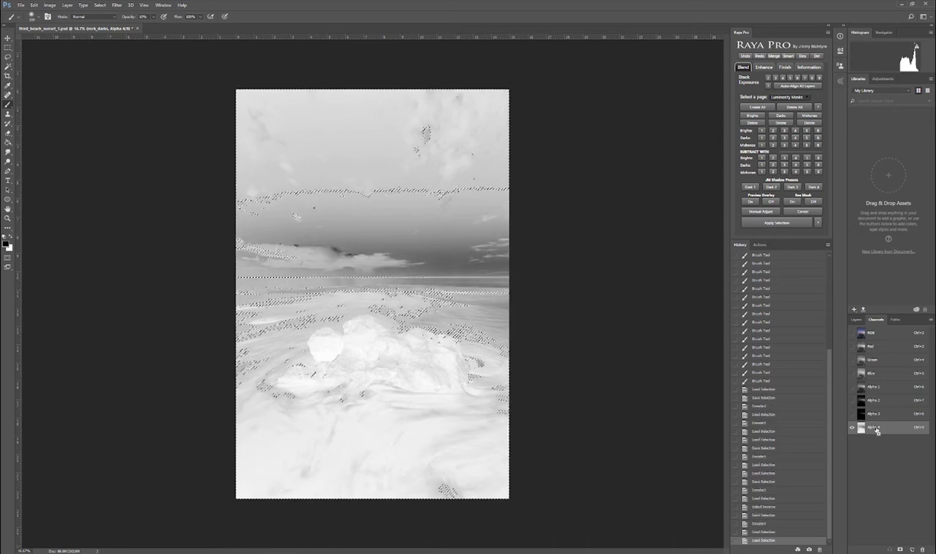
pyautogui.click(902, 550)
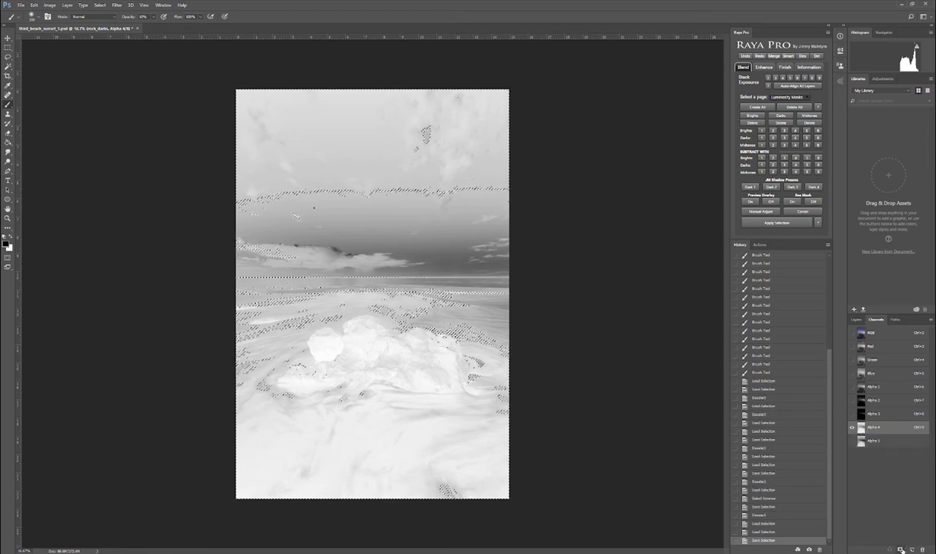
pyautogui.click(873, 441)
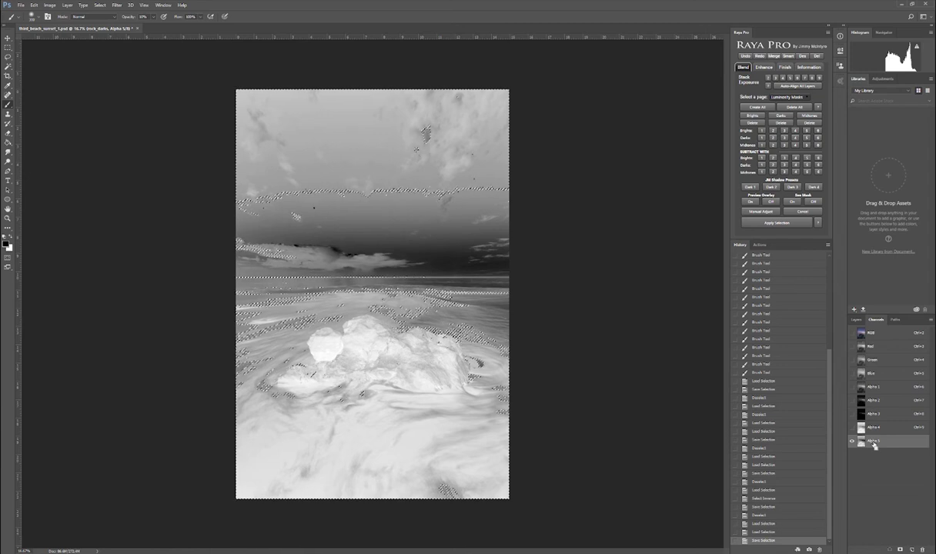
# - Save the intersection of the Alpha 5 selection with itself as a new alpha channel and display that channel
pyautogui.keyDown('ctrl'); pyautogui.click(874, 443); pyautogui.keyUp('ctrl')
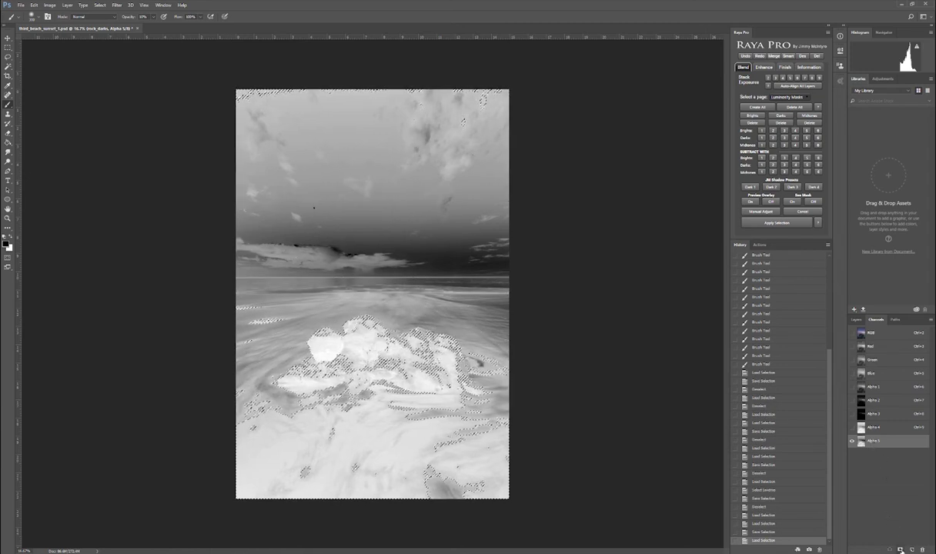
pyautogui.click(900, 549)
pyautogui.click(876, 456)
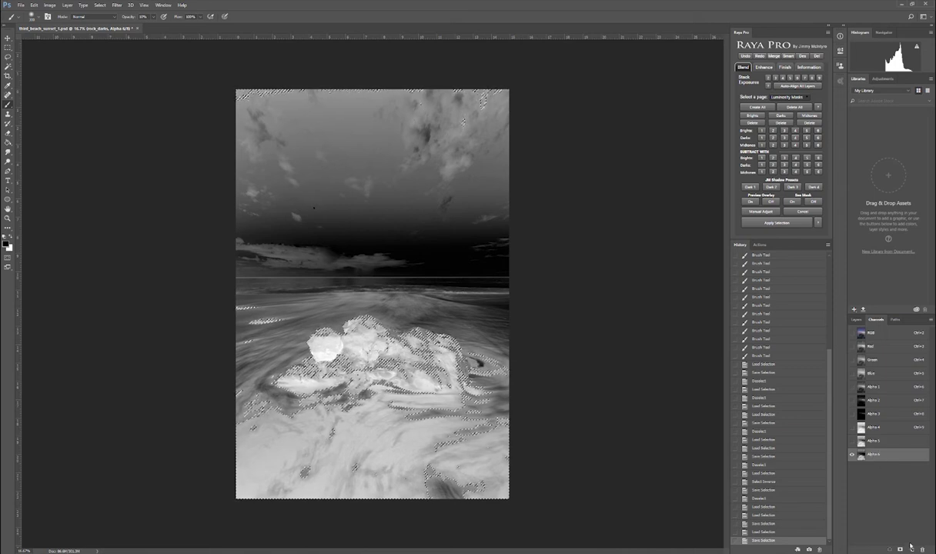
# - Save the intersection of the Alpha 6 selection with itself as a new alpha channel, display that channel and deselect
pyautogui.keyDown('ctrl'); pyautogui.keyDown('alt'); pyautogui.keyDown('shift'); pyautogui.click(881, 459); pyautogui.keyUp('shift'); pyautogui.keyUp('alt'); pyautogui.keyUp('ctrl')
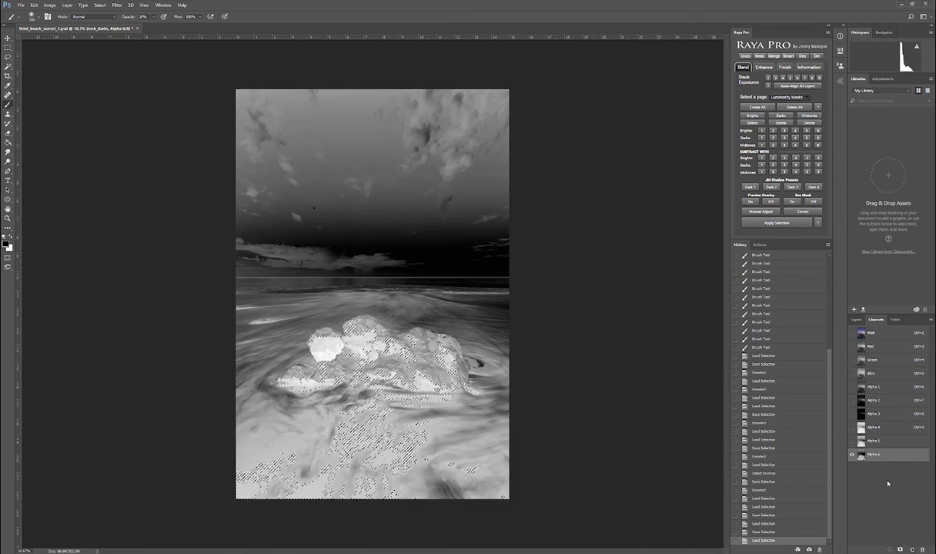
pyautogui.click(901, 549)
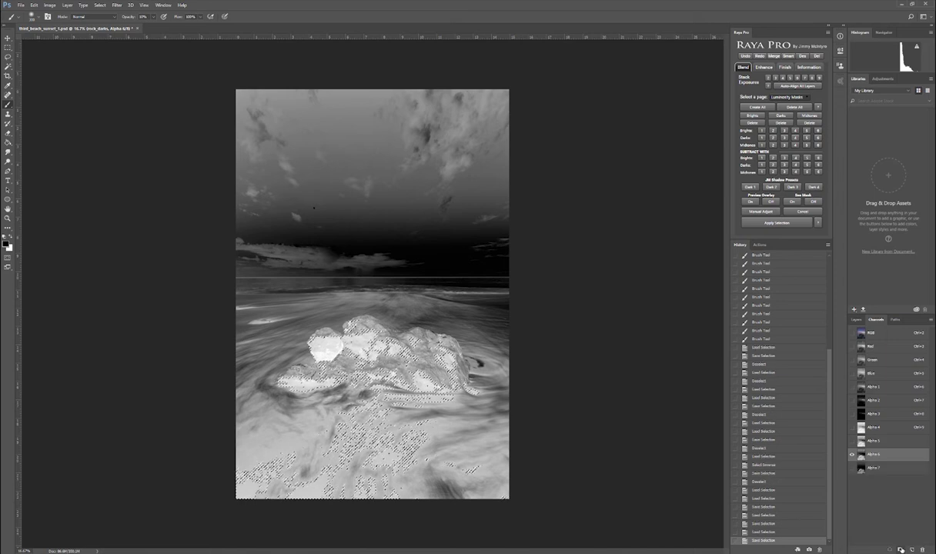
pyautogui.click(878, 469)
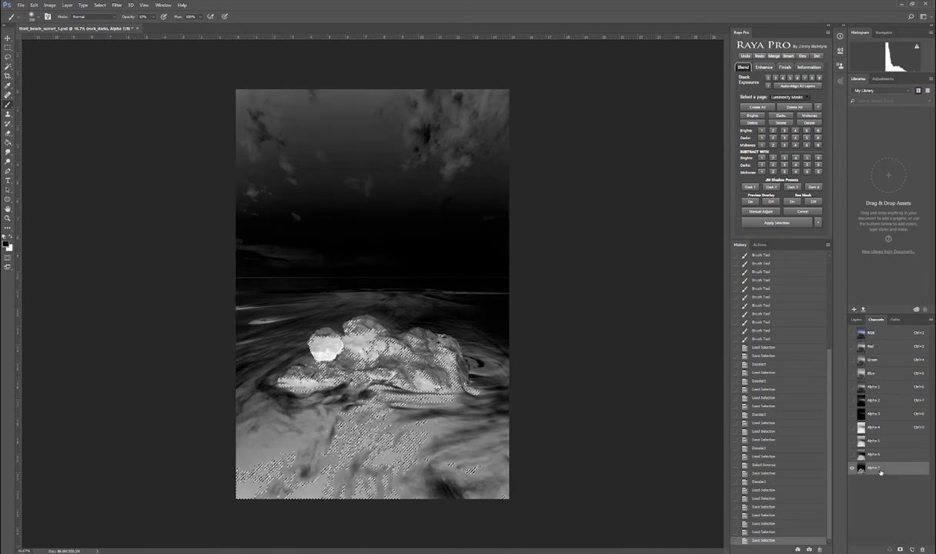
pyautogui.hotkey('ctrl', 'd')
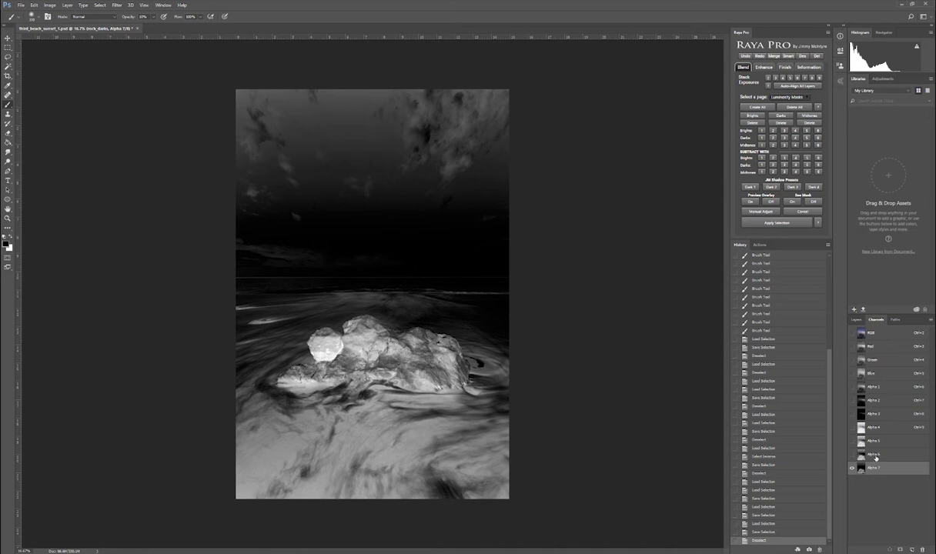
# - Compare the saved bright and dark luminosity channels, ending on Alpha 7
pyautogui.click(876, 456)
pyautogui.click(876, 437)
pyautogui.click(876, 415)
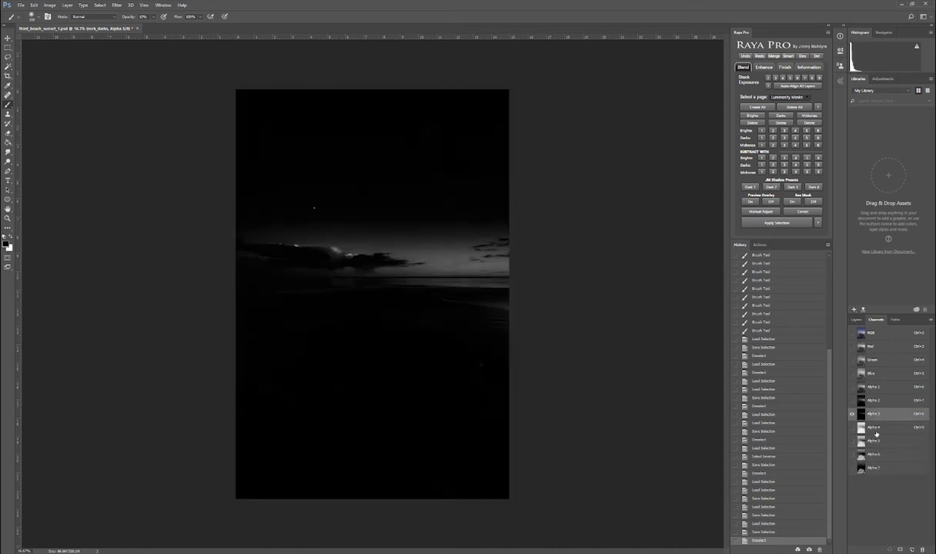
pyautogui.click(877, 428)
pyautogui.click(877, 455)
pyautogui.click(877, 469)
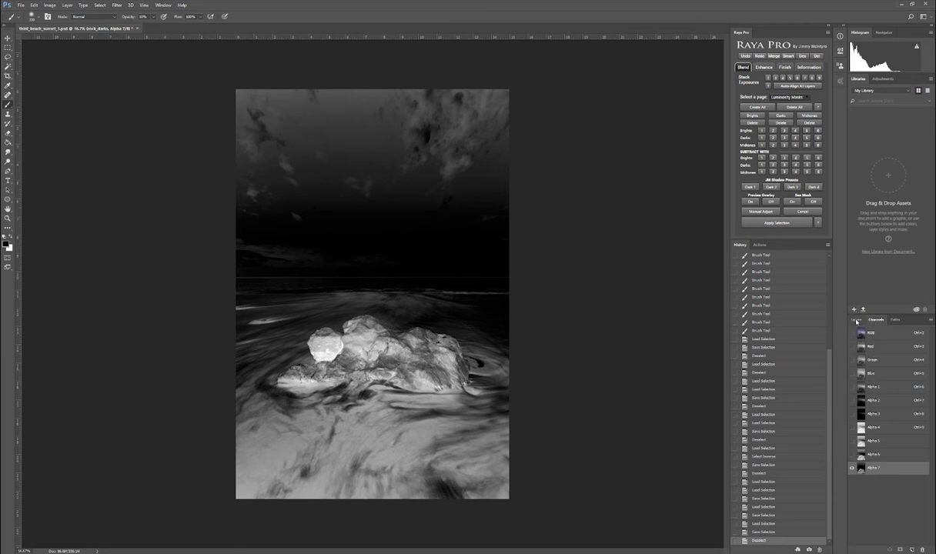
pyautogui.moveTo(857, 321); pyautogui.dragTo(854, 306)
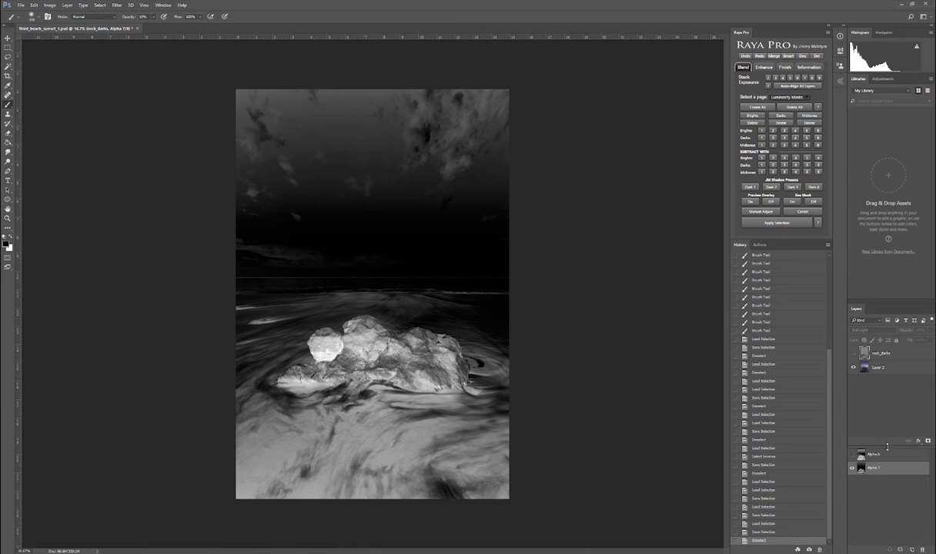
pyautogui.moveTo(866, 445); pyautogui.dragTo(883, 395)
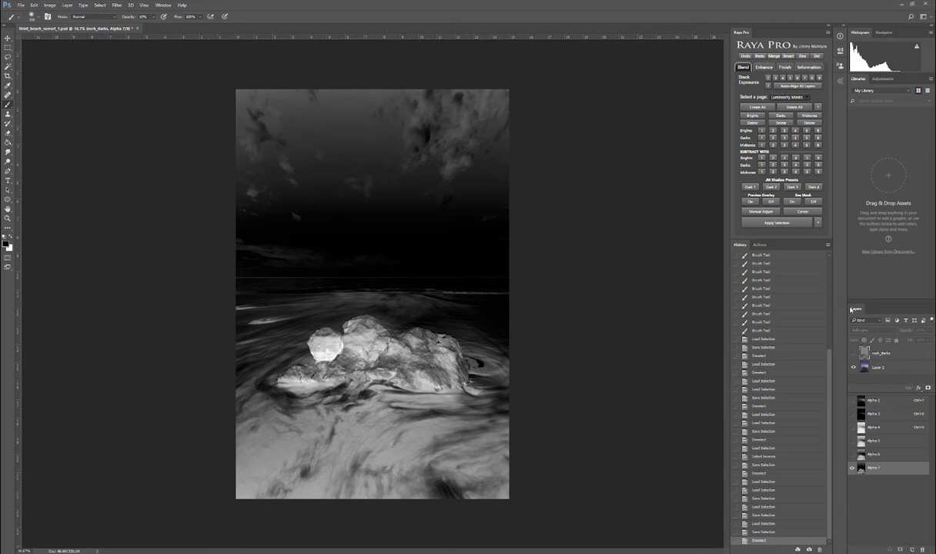
pyautogui.moveTo(851, 309)
pyautogui.mouseDown()
pyautogui.moveTo(808, 291)
pyautogui.moveTo(828, 381)
pyautogui.moveTo(835, 319)
pyautogui.moveTo(855, 322)
pyautogui.mouseUp()
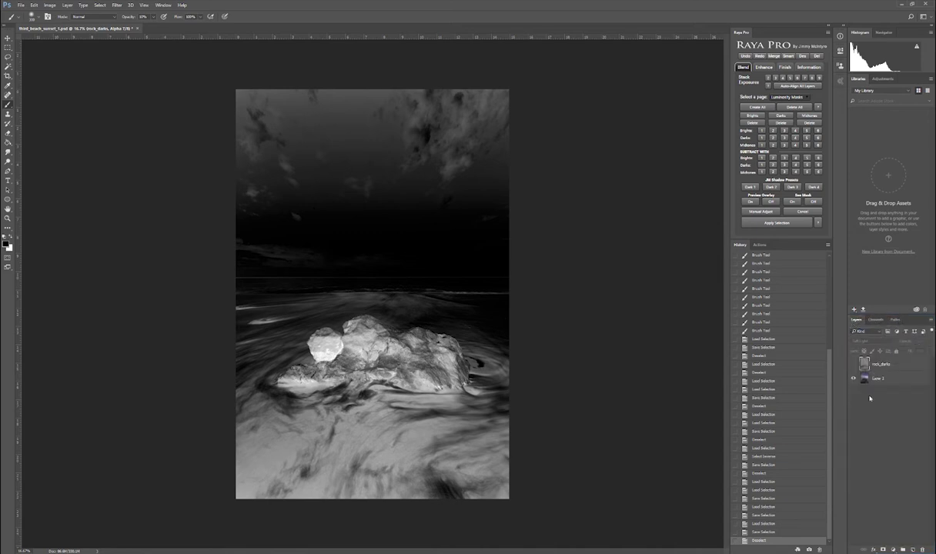
# - Select the rock_darks layer and turn its visibility on
pyautogui.click(870, 366)
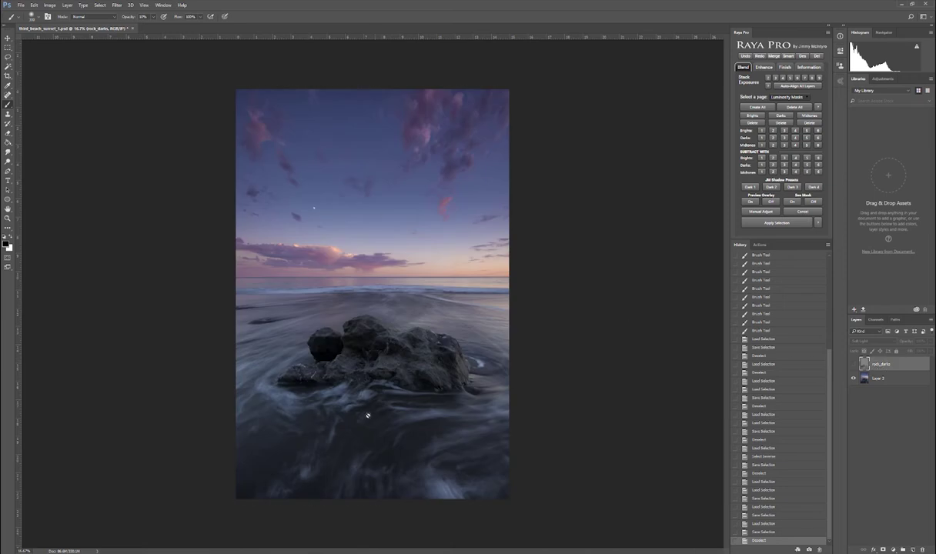
pyautogui.click(853, 365)
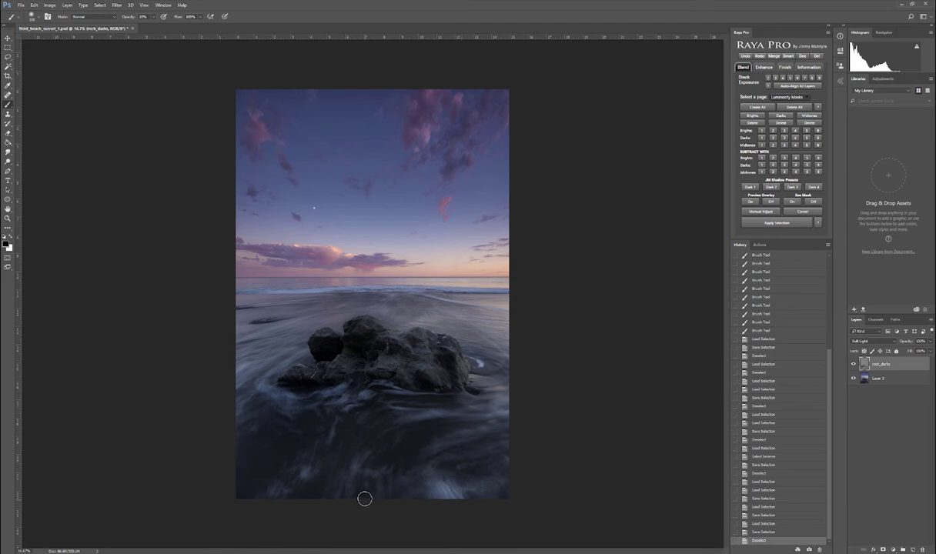
# - Load the Alpha 7 channel as a selection and apply it as a layer mask on the rock_darks layer
pyautogui.click(877, 322)
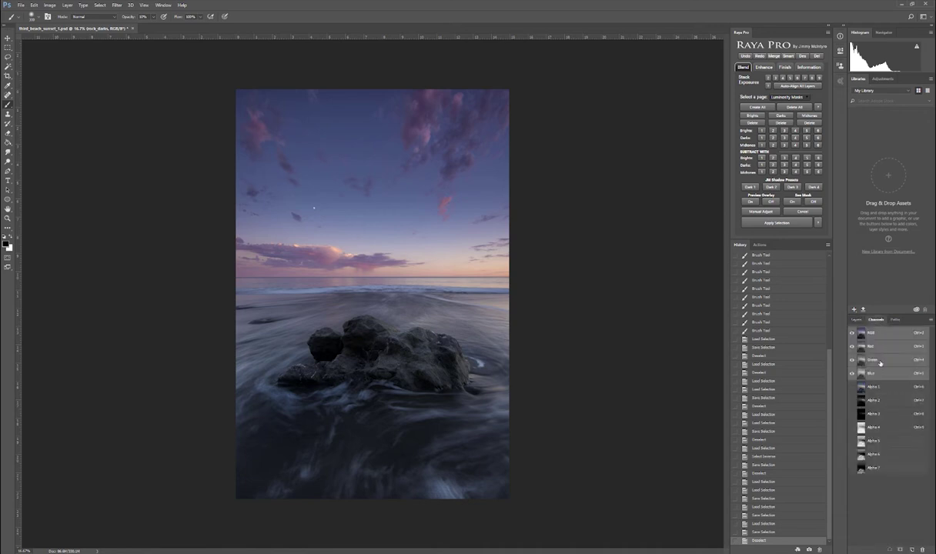
pyautogui.click(878, 469)
pyautogui.click(878, 455)
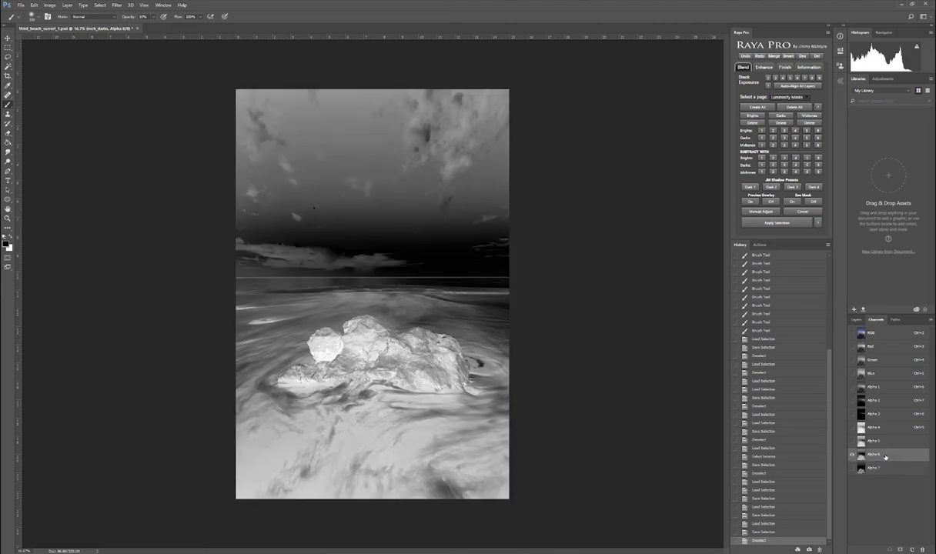
pyautogui.click(884, 469)
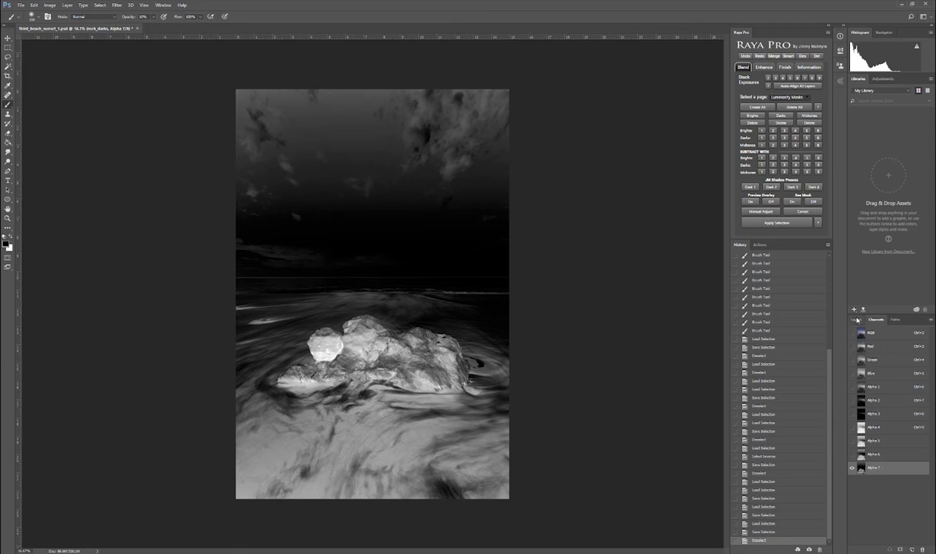
pyautogui.keyDown('ctrl'); pyautogui.click(876, 470); pyautogui.keyUp('ctrl')
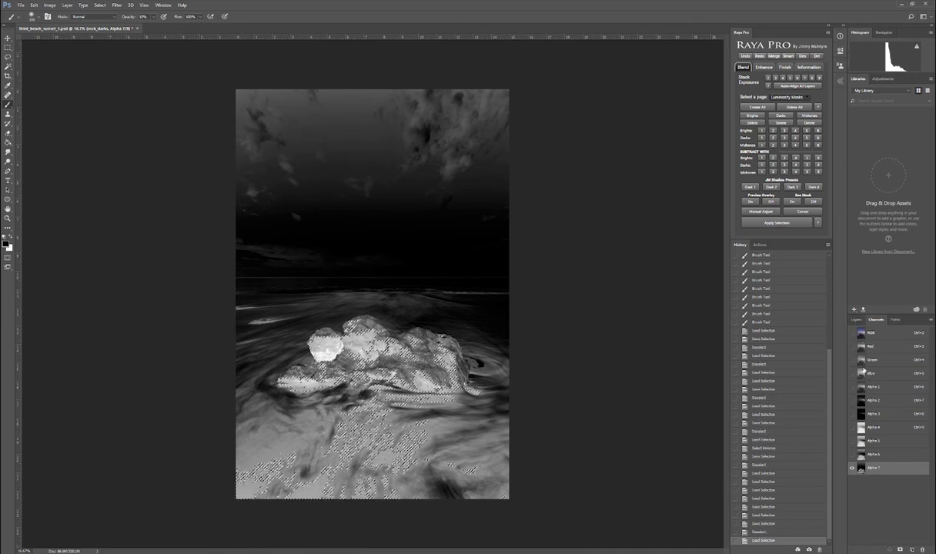
pyautogui.click(857, 320)
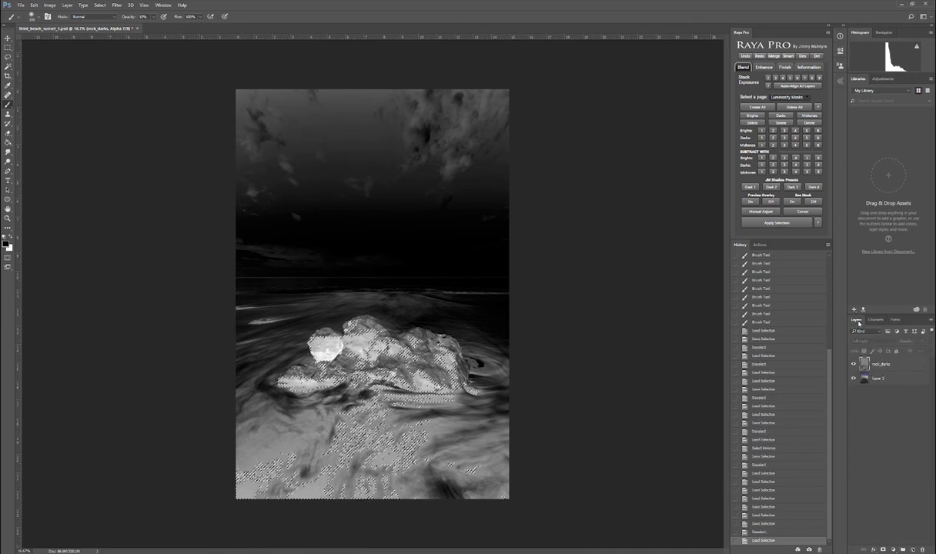
pyautogui.click(882, 365)
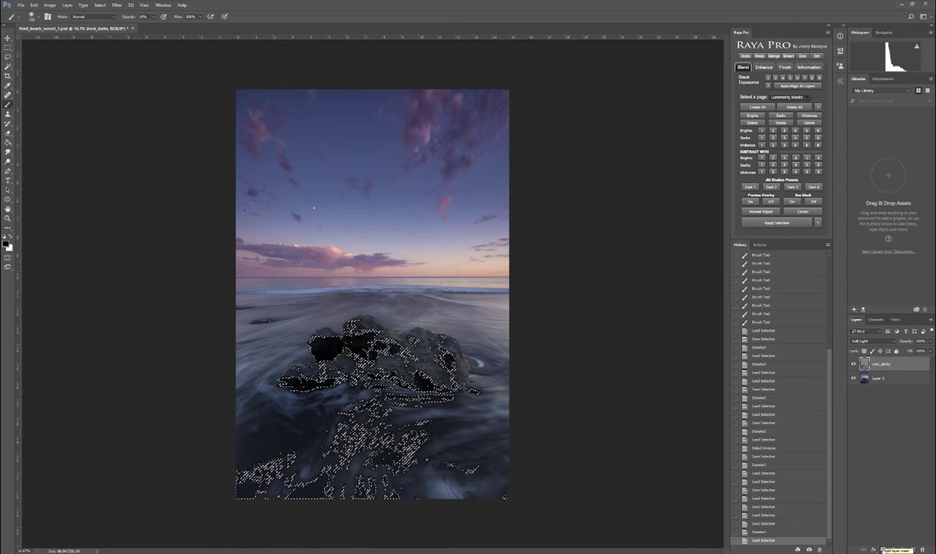
pyautogui.click(884, 549)
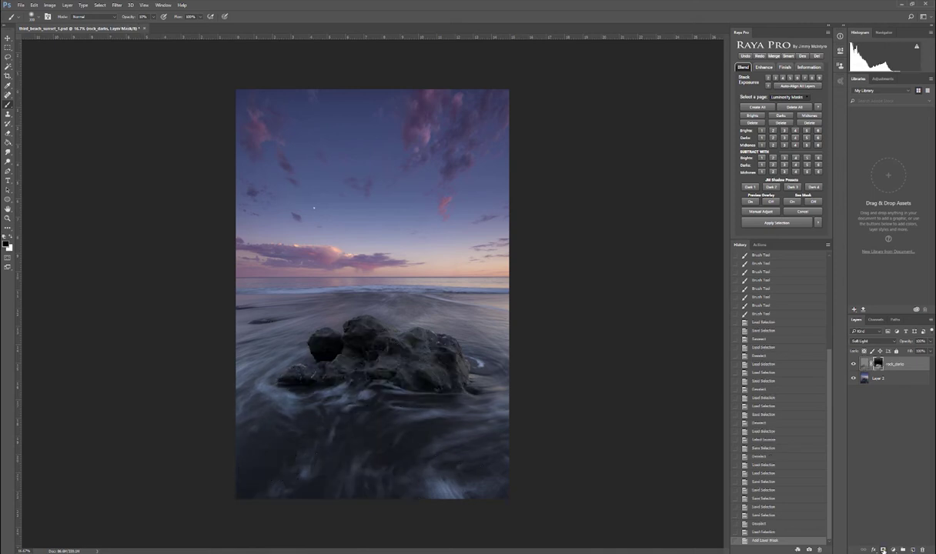
# - Compare the photo with and without the masked rock_darks layer, inspecting the rocks up close and leaving the layer visible
pyautogui.click(855, 365)
pyautogui.click(854, 365)
pyautogui.click(854, 367)
pyautogui.scroll(2, 318, 349)
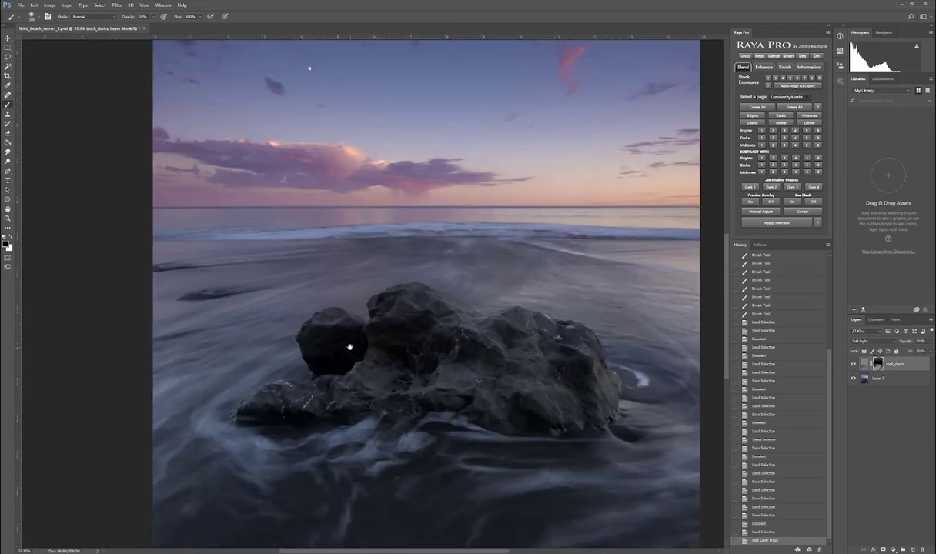
pyautogui.scroll(-1, 350, 347)
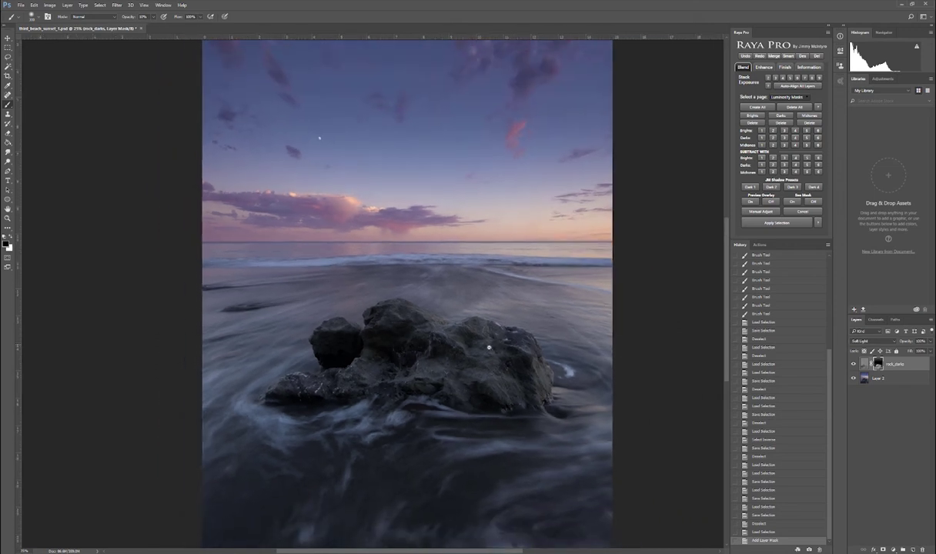
# - Toggle the rock_darks layer off and on to judge its masked effect on the rocks, leaving it visible
pyautogui.click(853, 365)
pyautogui.click(853, 365)
pyautogui.click(853, 366)
pyautogui.click(854, 365)
pyautogui.click(853, 366)
pyautogui.click(854, 366)
# - Disable and re-enable the rock_darks layer mask to compare the rocks with and without the luminosity restriction
pyautogui.rightClick(879, 367)
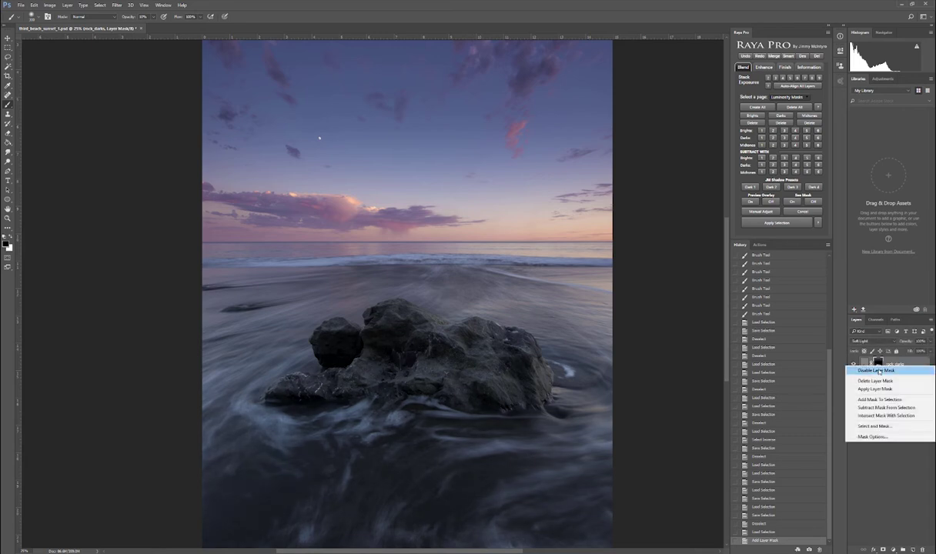
pyautogui.click(880, 371)
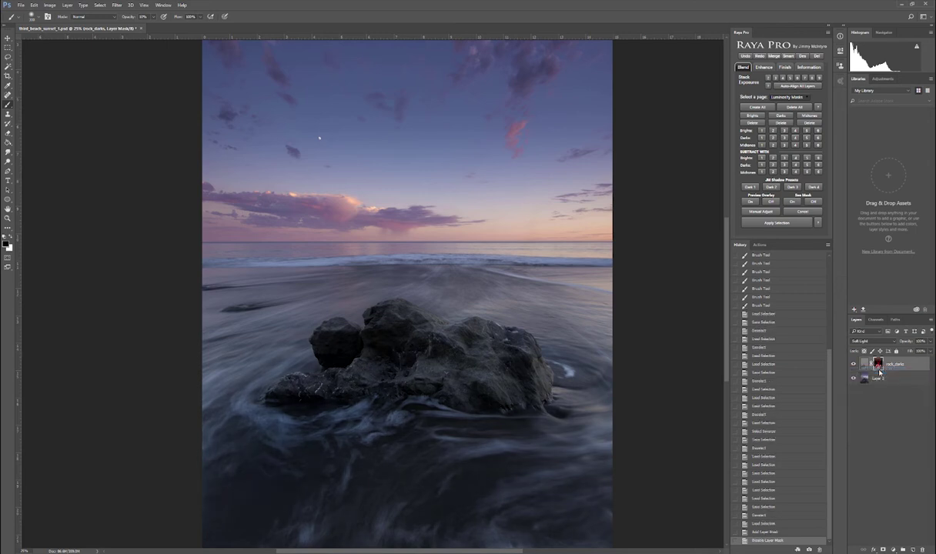
pyautogui.rightClick(878, 367)
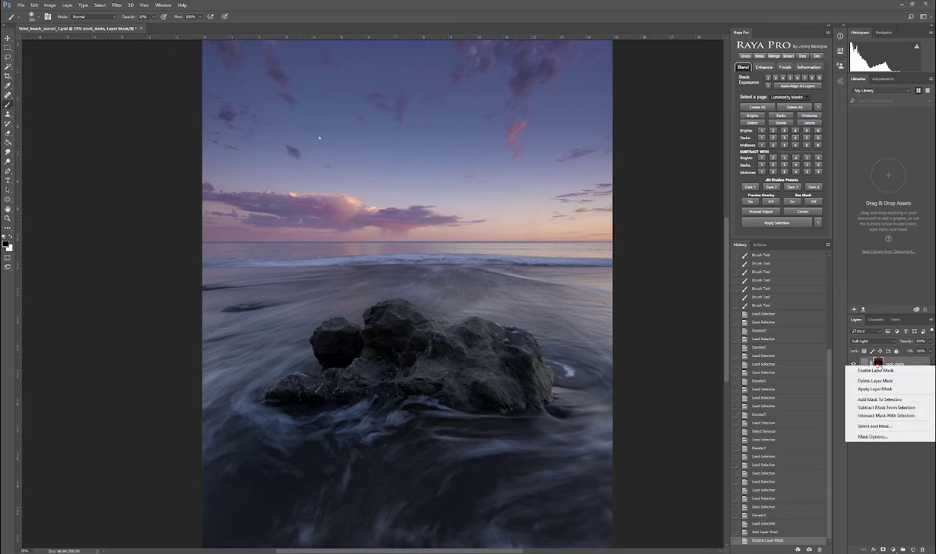
pyautogui.click(879, 371)
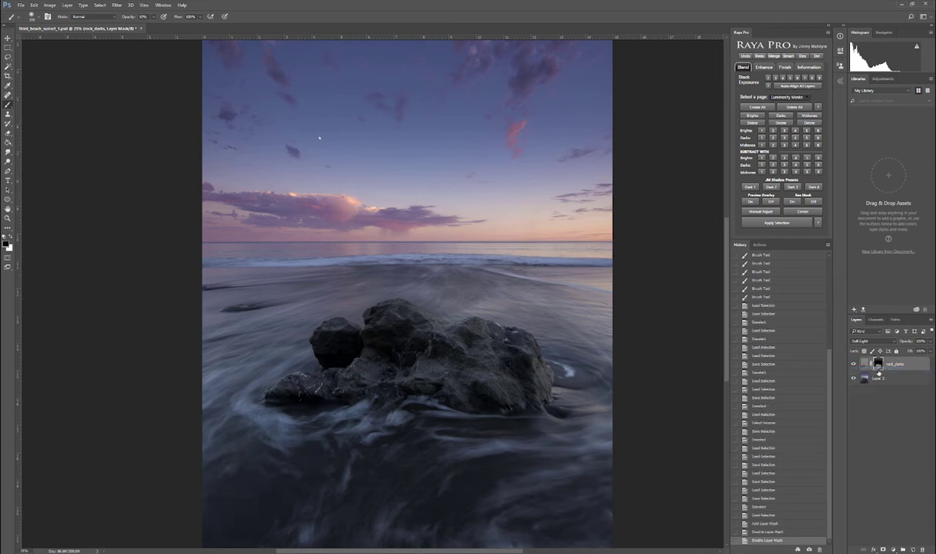
# - Duplicate the rock_darks layer together with its mask and lower the copy's opacity to roughly a quarter
pyautogui.click(864, 367)
pyautogui.moveTo(863, 367); pyautogui.dragTo(915, 549)
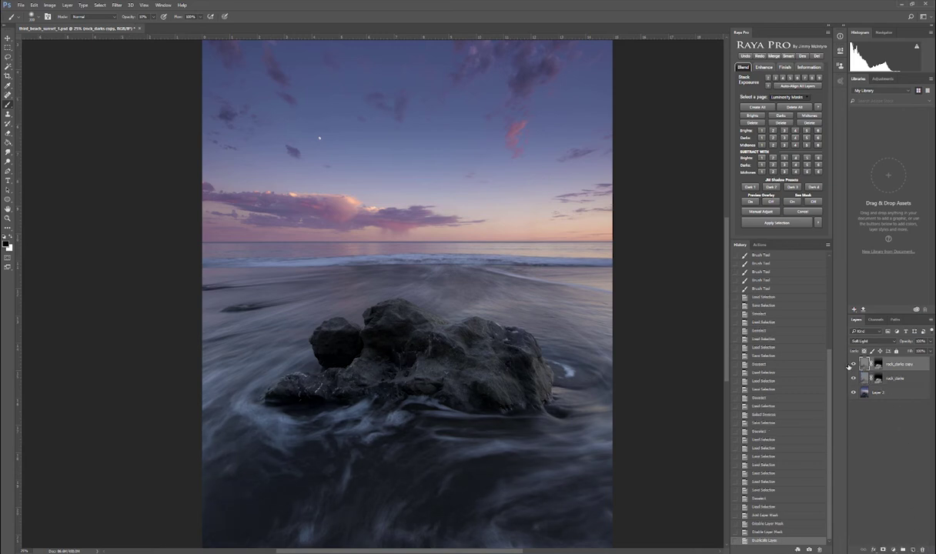
pyautogui.click(854, 367)
pyautogui.click(854, 364)
pyautogui.hotkey('ctrl', '-')
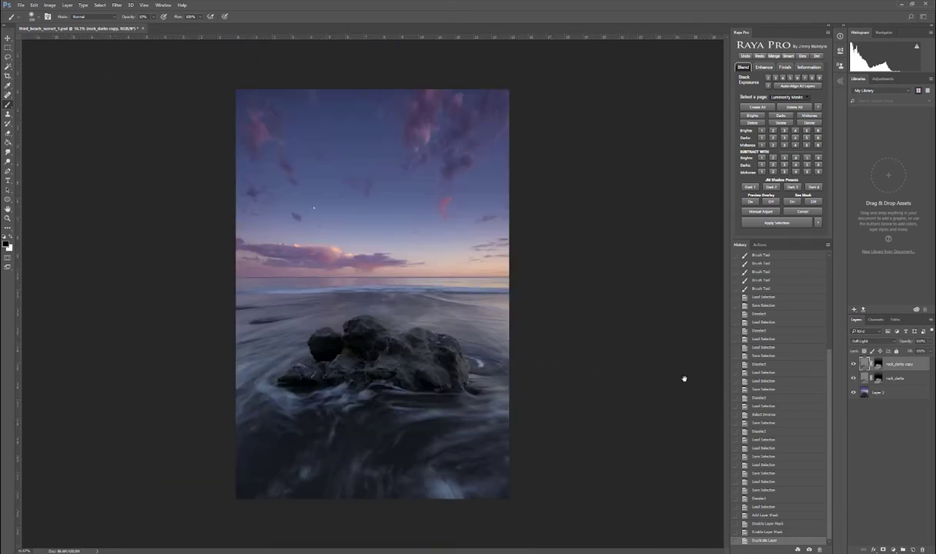
pyautogui.click(932, 344)
pyautogui.moveTo(926, 352); pyautogui.dragTo(905, 351)
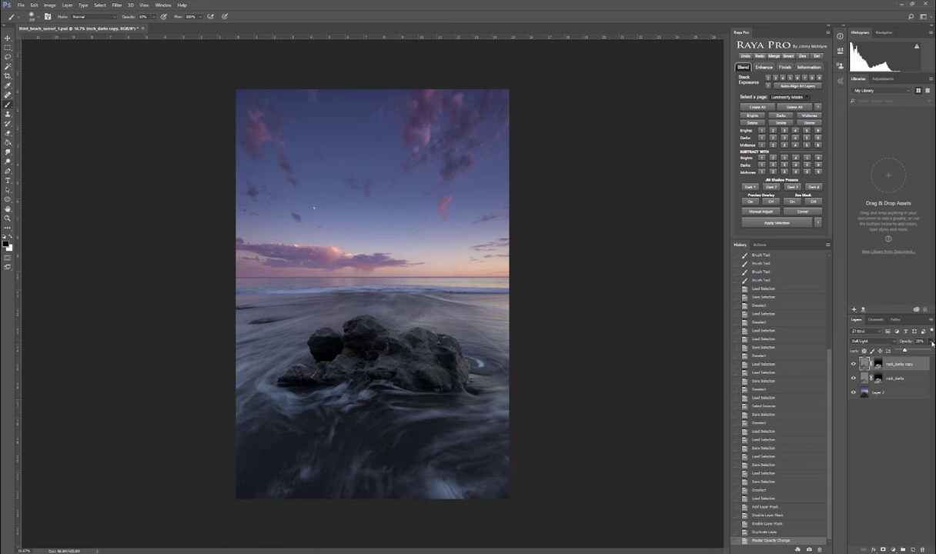
pyautogui.click(931, 344)
# - Compare the photo with rock_darks and its copy hidden and shown, checking the rocks closer and leaving both layers visible
pyautogui.click(854, 364)
pyautogui.click(854, 364)
pyautogui.click(854, 364)
pyautogui.click(854, 364)
pyautogui.click(854, 378)
pyautogui.click(854, 365)
pyautogui.click(853, 379)
pyautogui.click(853, 365)
pyautogui.scroll(1, 324, 349)
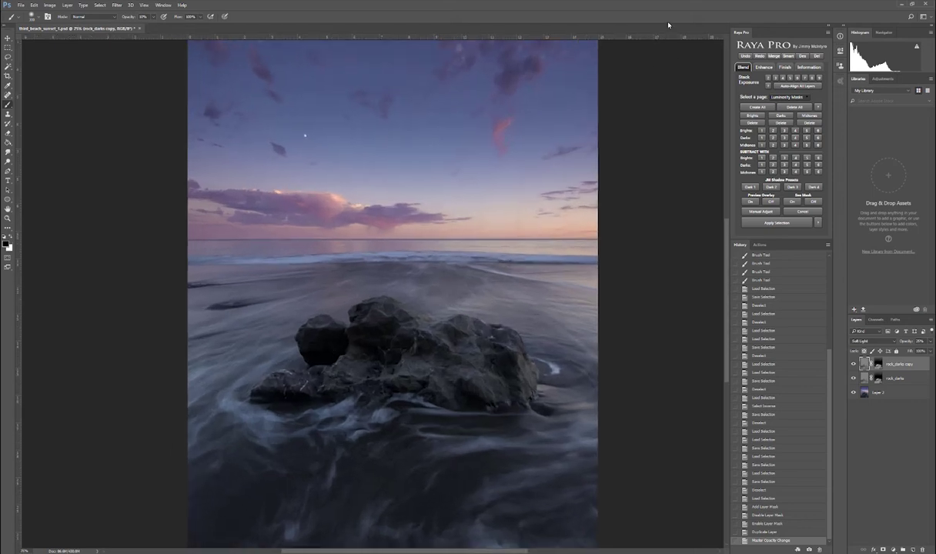
pyautogui.click(907, 377)
pyautogui.click(901, 366)
# - Add a new layer above the rock_darks copy in Soft Light mode, filled with the neutral 50% gray
pyautogui.hotkey('ctrl', '-')
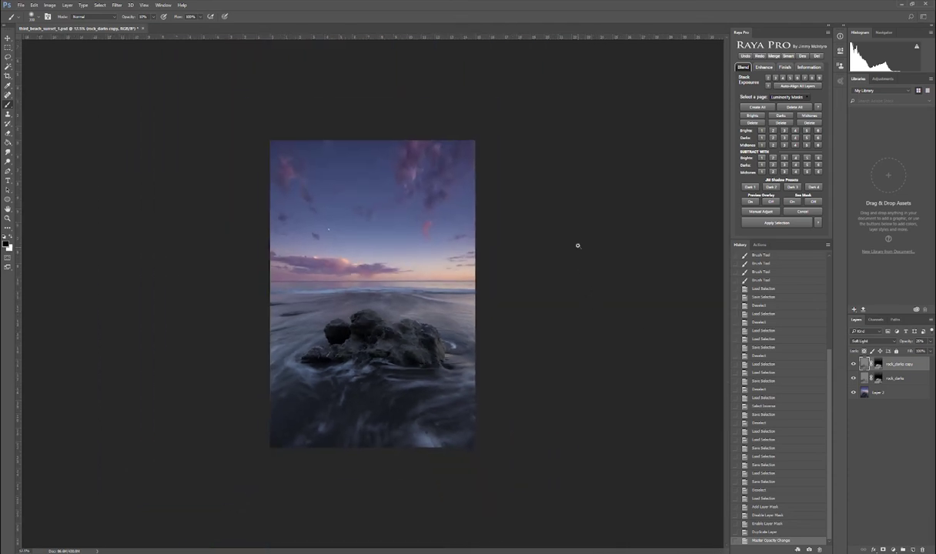
pyautogui.keyDown('alt'); pyautogui.click(914, 550); pyautogui.keyUp('alt')
pyautogui.click(508, 255)
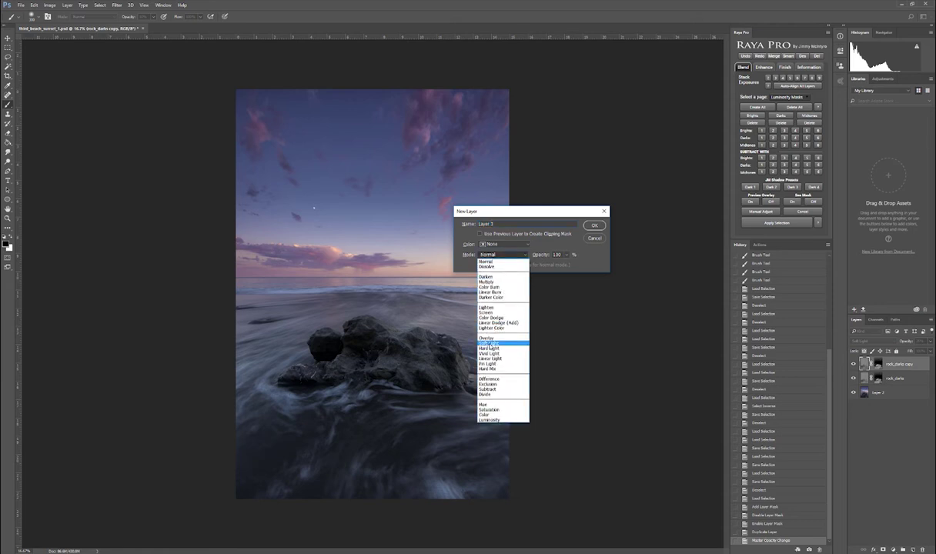
pyautogui.click(489, 344)
pyautogui.click(480, 265)
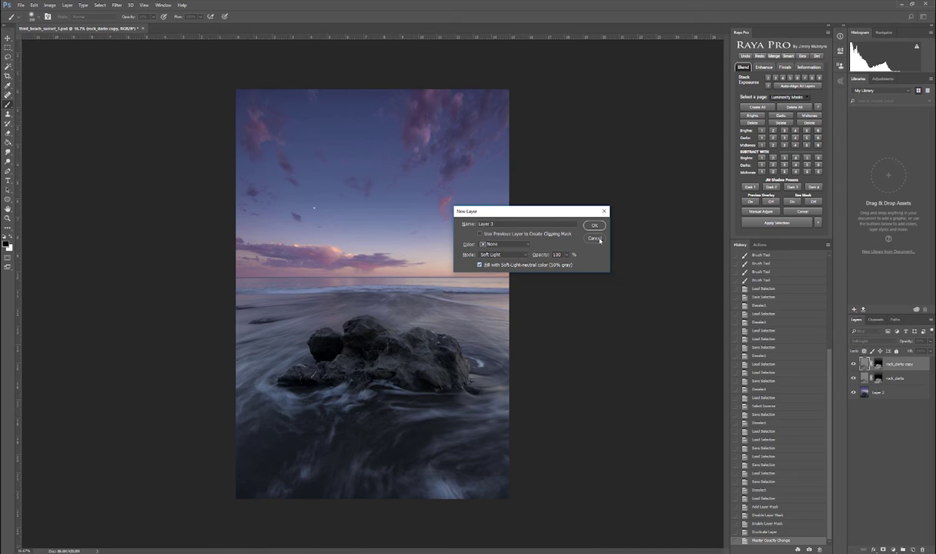
pyautogui.click(594, 226)
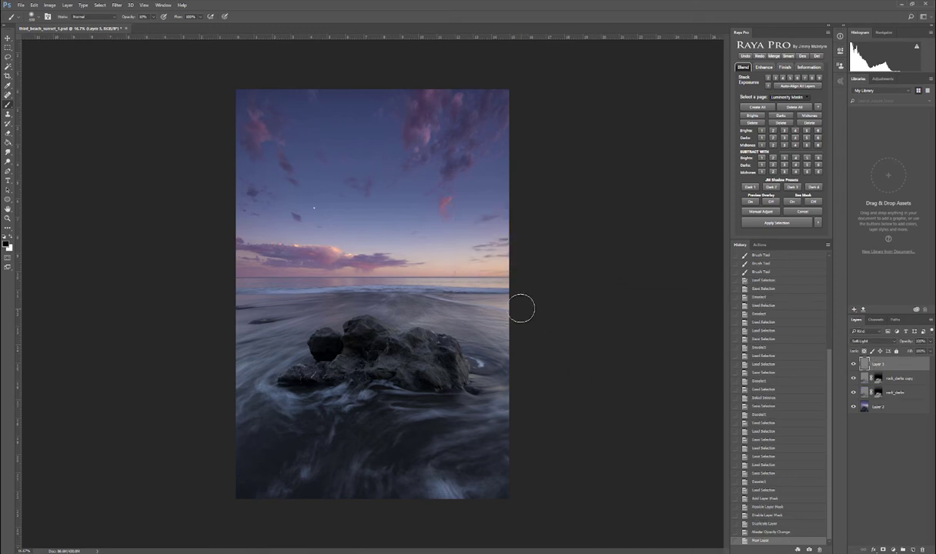
# - Enlarge the brush and set the foreground color to a bright, more saturated peach based on the glow above the horizon
pyautogui.press(']')
pyautogui.press(']')
pyautogui.press(']')
pyautogui.press(']')
pyautogui.press(']')
pyautogui.press(']')
pyautogui.click(7, 242)
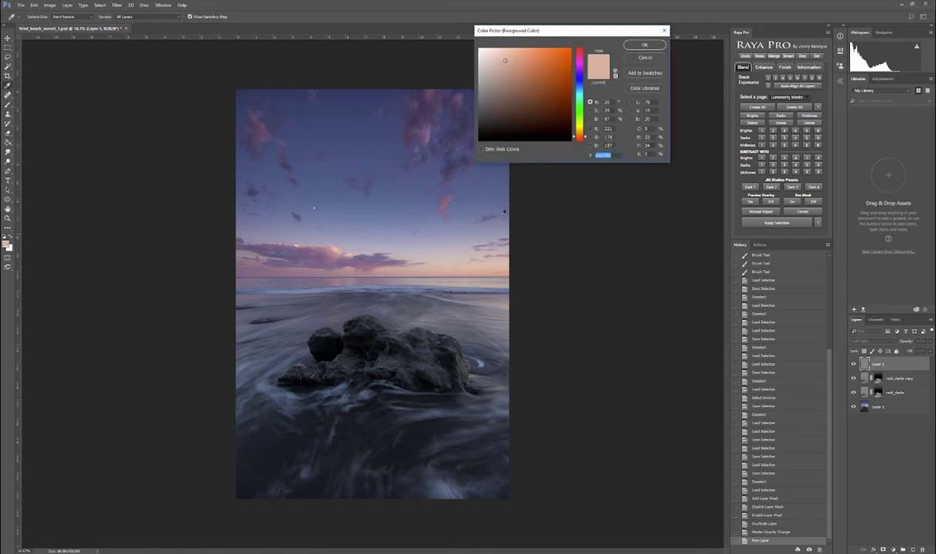
pyautogui.moveTo(505, 60)
pyautogui.mouseDown()
pyautogui.moveTo(481, 48)
pyautogui.moveTo(503, 47)
pyautogui.mouseUp()
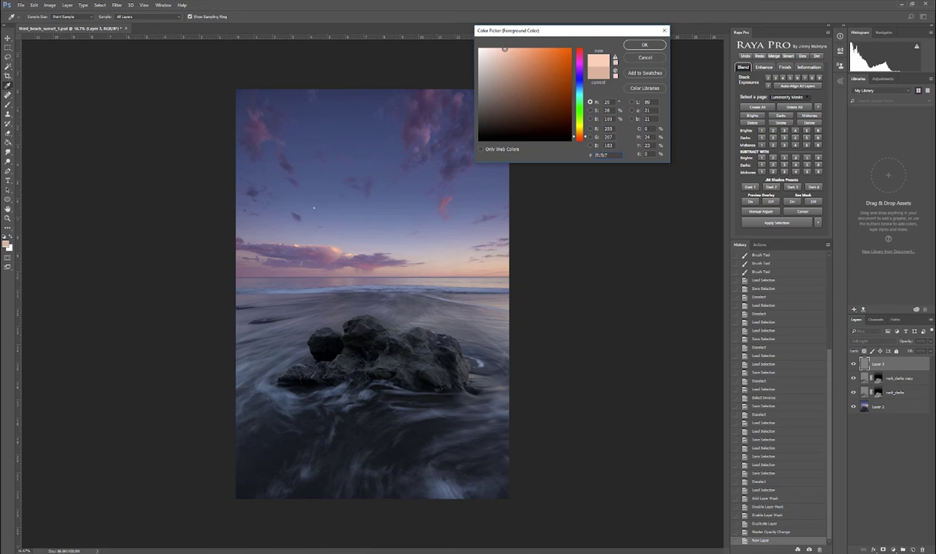
pyautogui.click(506, 48)
pyautogui.moveTo(513, 48); pyautogui.dragTo(518, 33)
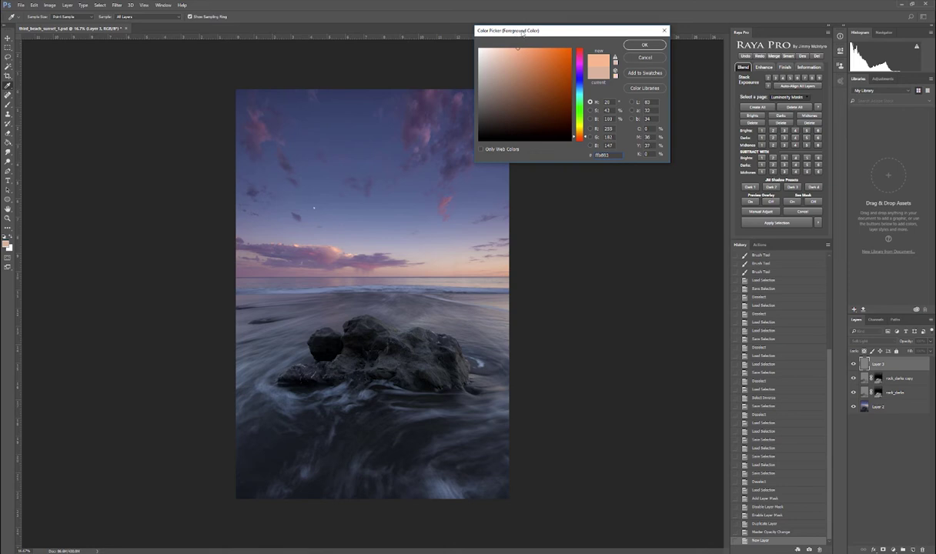
pyautogui.click(644, 47)
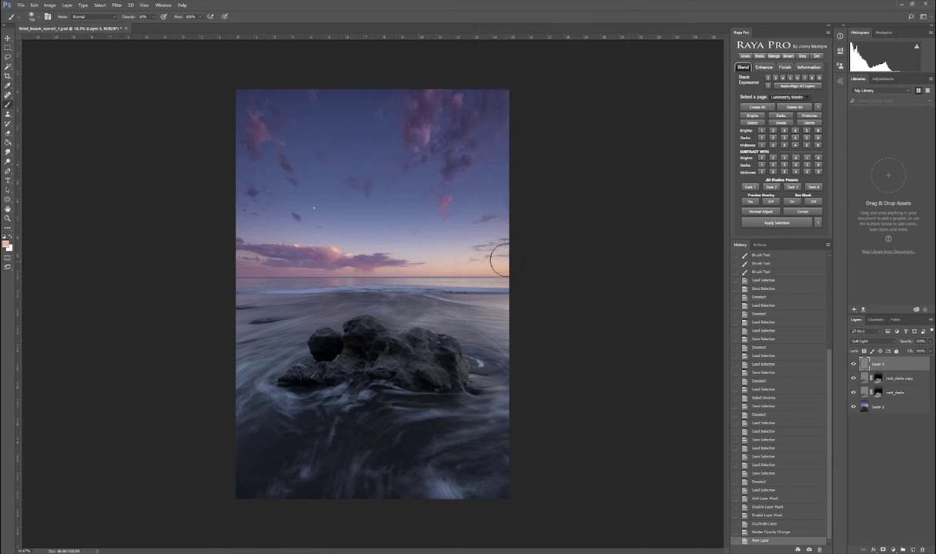
# - Brush the peach color across the glowing sky above the horizon and over the low cloud bank on the new layer
pyautogui.moveTo(497, 254)
pyautogui.mouseDown()
pyautogui.moveTo(417, 263)
pyautogui.moveTo(429, 268)
pyautogui.moveTo(349, 255)
pyautogui.mouseUp()
pyautogui.moveTo(408, 255)
pyautogui.mouseDown()
pyautogui.moveTo(349, 254)
pyautogui.moveTo(311, 279)
pyautogui.moveTo(576, 267)
pyautogui.moveTo(296, 269)
pyautogui.moveTo(481, 254)
pyautogui.moveTo(400, 258)
pyautogui.moveTo(324, 247)
pyautogui.moveTo(333, 253)
pyautogui.moveTo(317, 238)
pyautogui.mouseUp()
pyautogui.moveTo(317, 238); pyautogui.dragTo(338, 251)
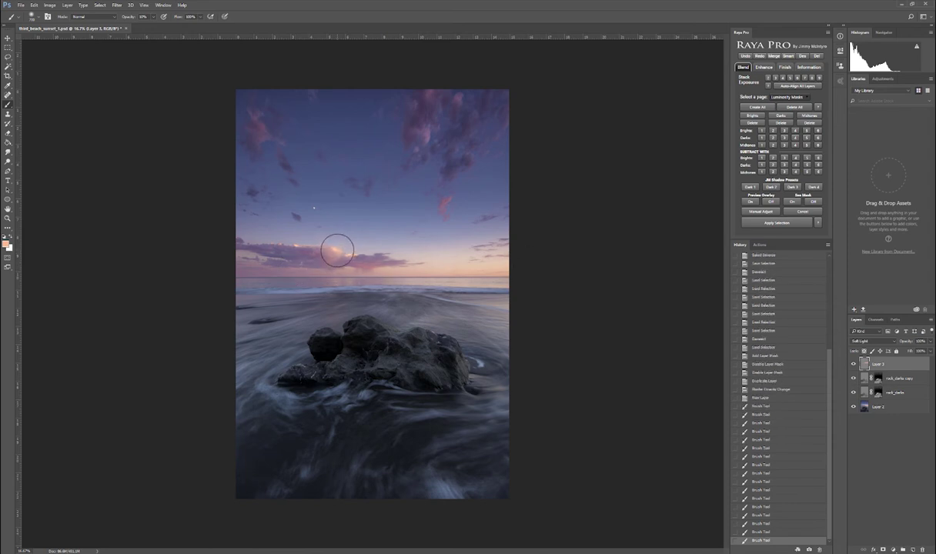
# - Dodge the lit upper edges of the low cloud bank with a smaller peach brush, using short repeated dabs
pyautogui.click(341, 250)
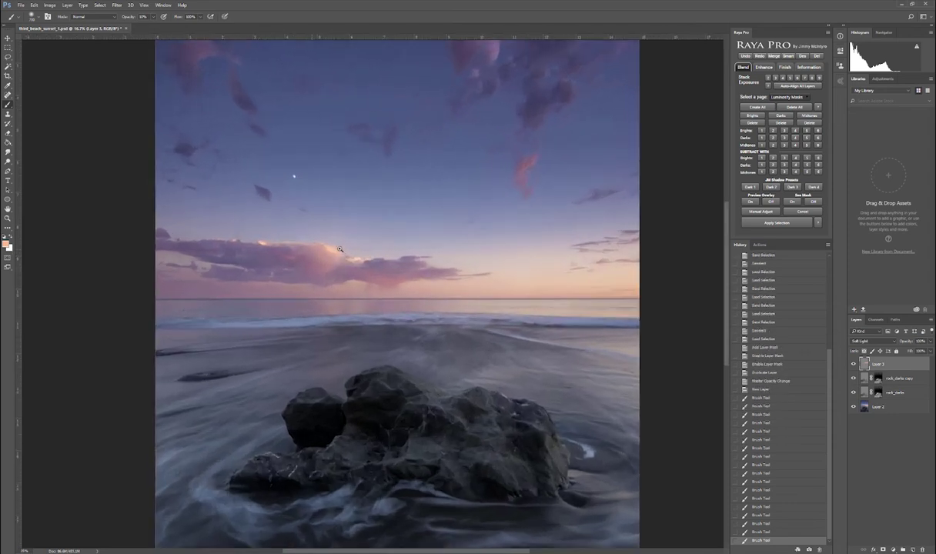
pyautogui.press('[')
pyautogui.press('[')
pyautogui.press('[')
pyautogui.press('[')
pyautogui.press('[')
pyautogui.press('[')
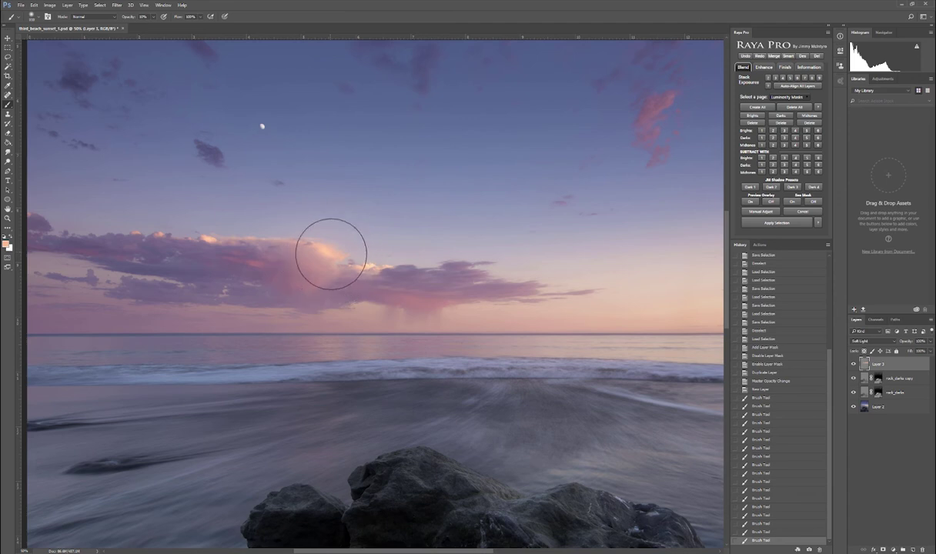
pyautogui.click(335, 256)
pyautogui.click(301, 255)
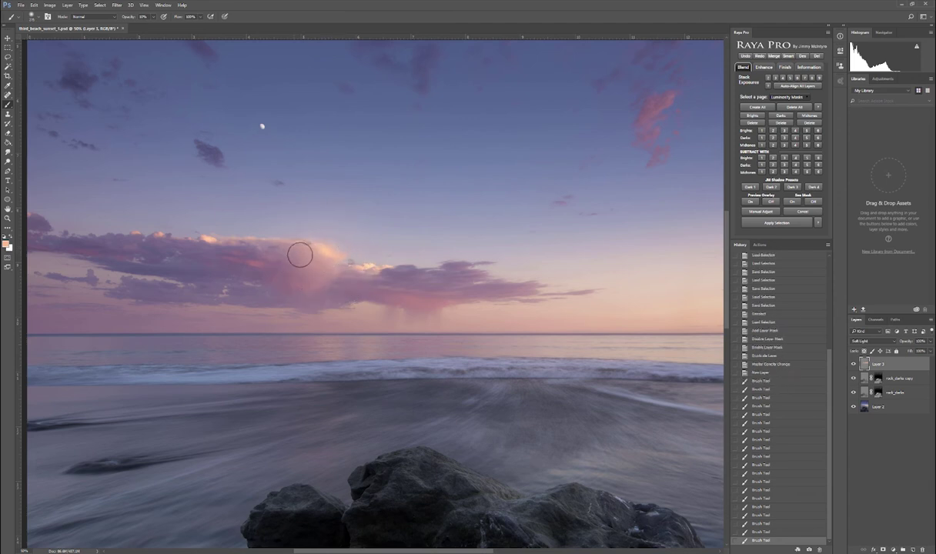
pyautogui.click(263, 249)
pyautogui.click(211, 238)
pyautogui.click(203, 235)
pyautogui.click(207, 239)
pyautogui.click(203, 235)
pyautogui.click(202, 239)
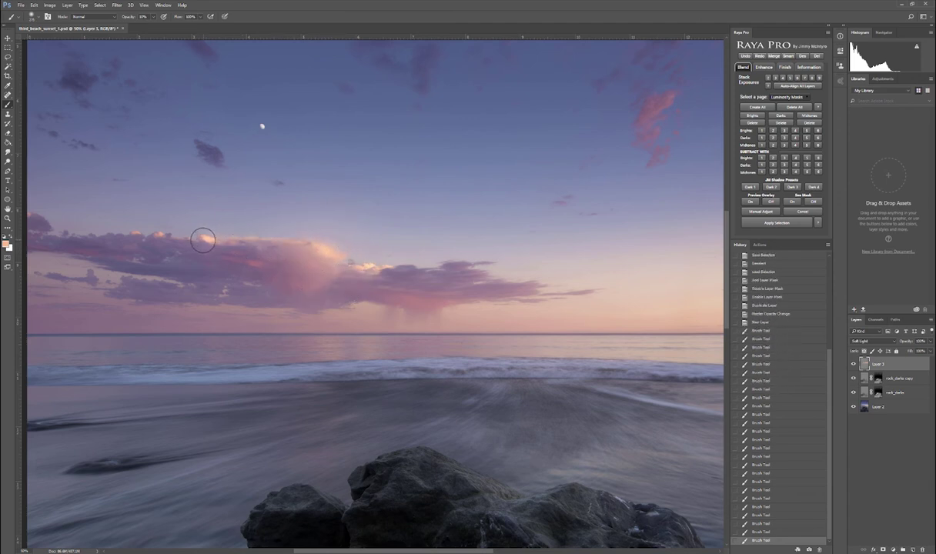
pyautogui.click(204, 237)
pyautogui.click(197, 235)
pyautogui.click(185, 236)
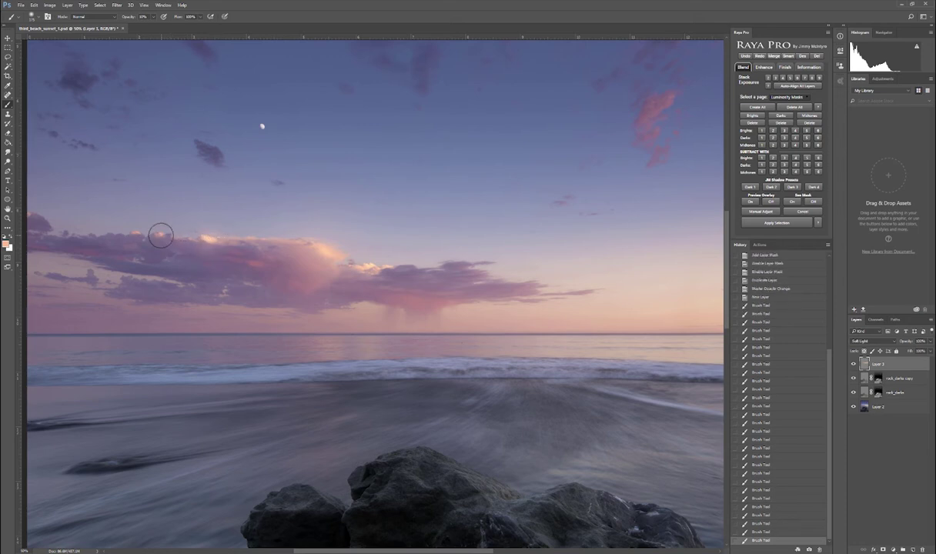
pyautogui.click(154, 226)
pyautogui.click(143, 224)
pyautogui.click(130, 225)
pyautogui.click(123, 223)
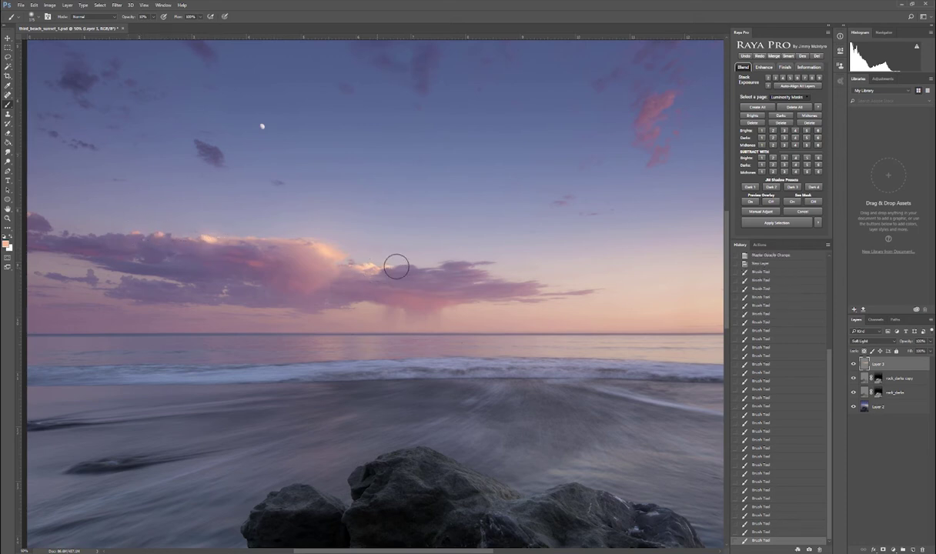
pyautogui.moveTo(388, 267); pyautogui.dragTo(351, 254)
# - Brush peach over the small pink cloud and the lit patches of the clouds in the upper right sky
pyautogui.moveTo(675, 101)
pyautogui.mouseDown()
pyautogui.moveTo(657, 116)
pyautogui.moveTo(682, 102)
pyautogui.moveTo(662, 125)
pyautogui.moveTo(683, 109)
pyautogui.moveTo(670, 160)
pyautogui.moveTo(633, 201)
pyautogui.moveTo(664, 151)
pyautogui.moveTo(500, 244)
pyautogui.mouseUp()
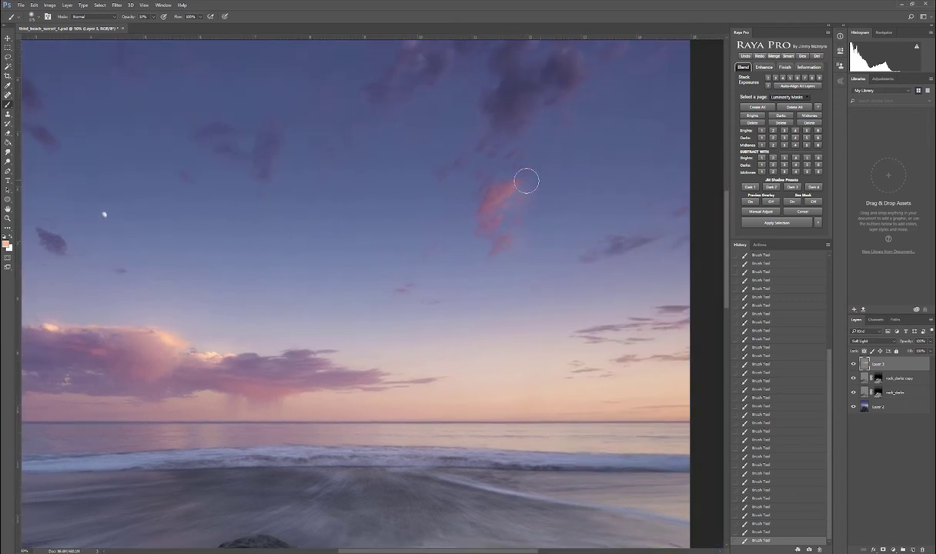
pyautogui.moveTo(556, 204); pyautogui.dragTo(474, 335)
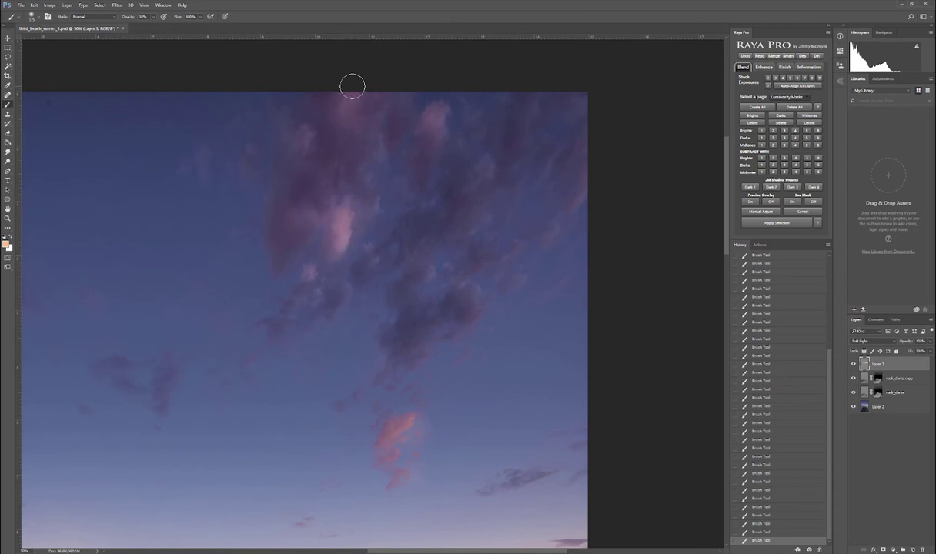
pyautogui.moveTo(431, 114); pyautogui.dragTo(442, 133)
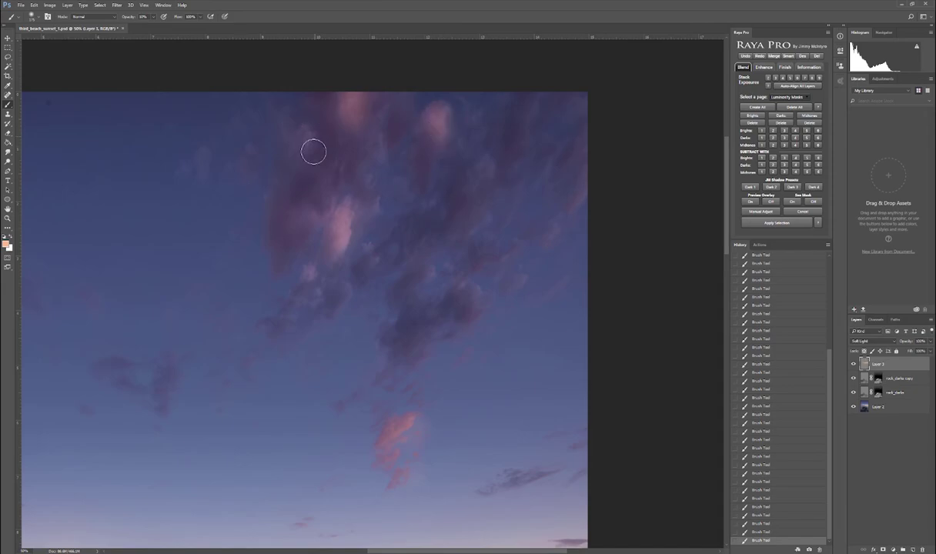
pyautogui.moveTo(269, 241); pyautogui.dragTo(351, 215)
pyautogui.moveTo(349, 268); pyautogui.dragTo(249, 407)
pyautogui.moveTo(272, 351); pyautogui.dragTo(299, 297)
# - Compare the sky with the peach dodging layer hidden and shown, leaving the layer visible
pyautogui.scroll(4, 348, 264)
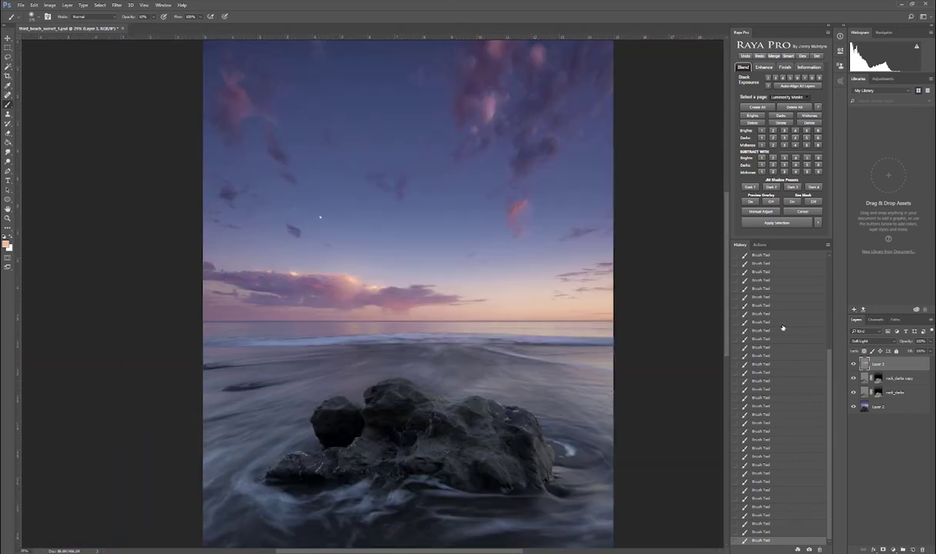
pyautogui.click(854, 364)
pyautogui.click(854, 364)
pyautogui.click(854, 364)
pyautogui.click(854, 364)
pyautogui.click(854, 364)
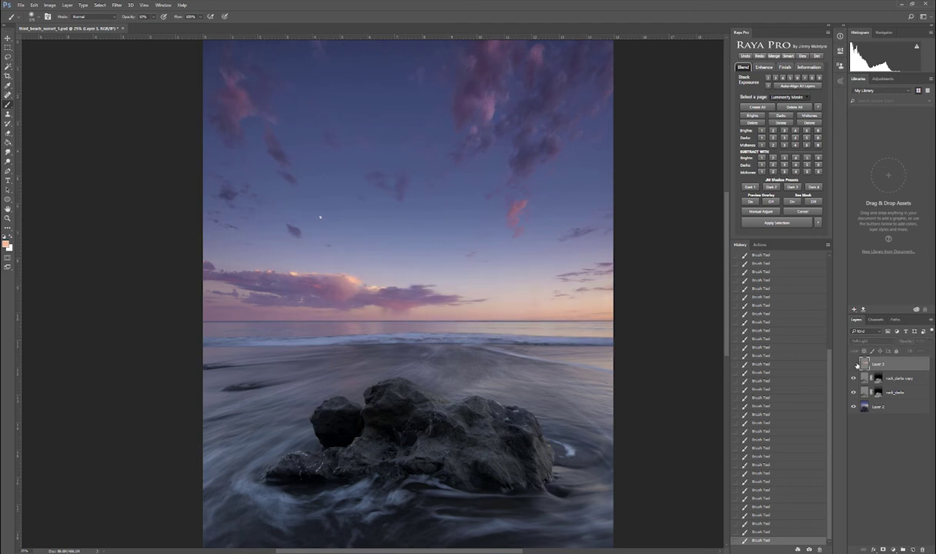
pyautogui.click(854, 365)
pyautogui.click(854, 365)
pyautogui.click(854, 364)
pyautogui.click(854, 365)
pyautogui.click(854, 364)
pyautogui.click(854, 364)
pyautogui.click(854, 364)
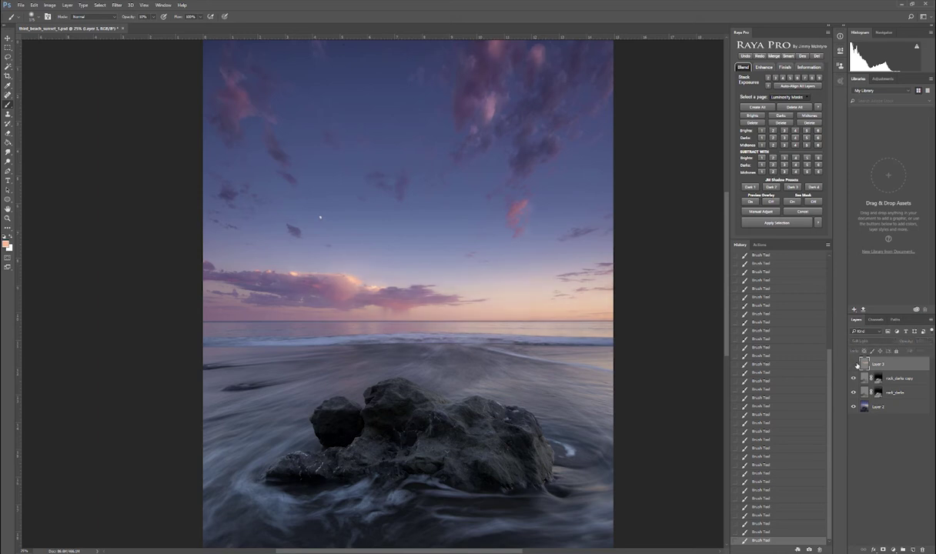
pyautogui.click(854, 365)
pyautogui.click(854, 364)
pyautogui.click(854, 364)
pyautogui.click(854, 364)
pyautogui.click(854, 364)
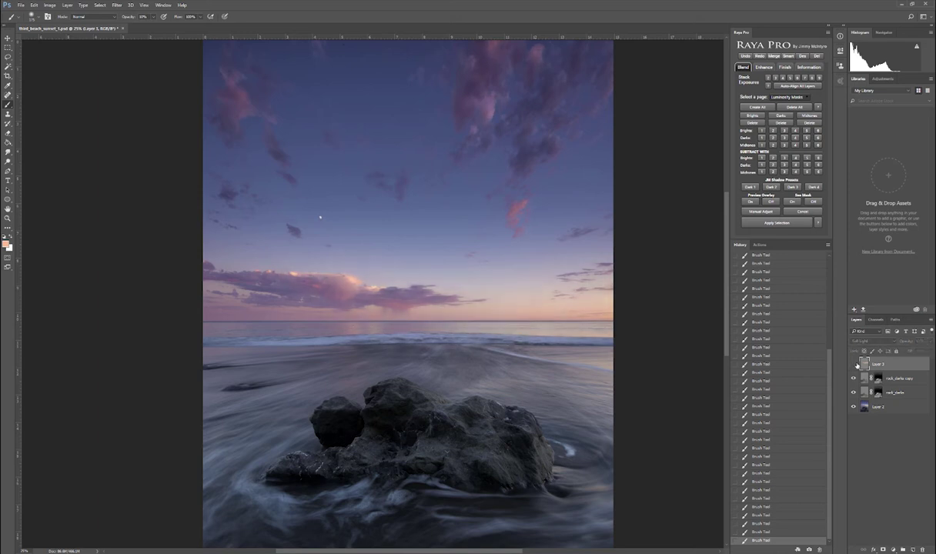
pyautogui.click(854, 364)
pyautogui.click(854, 364)
pyautogui.click(854, 365)
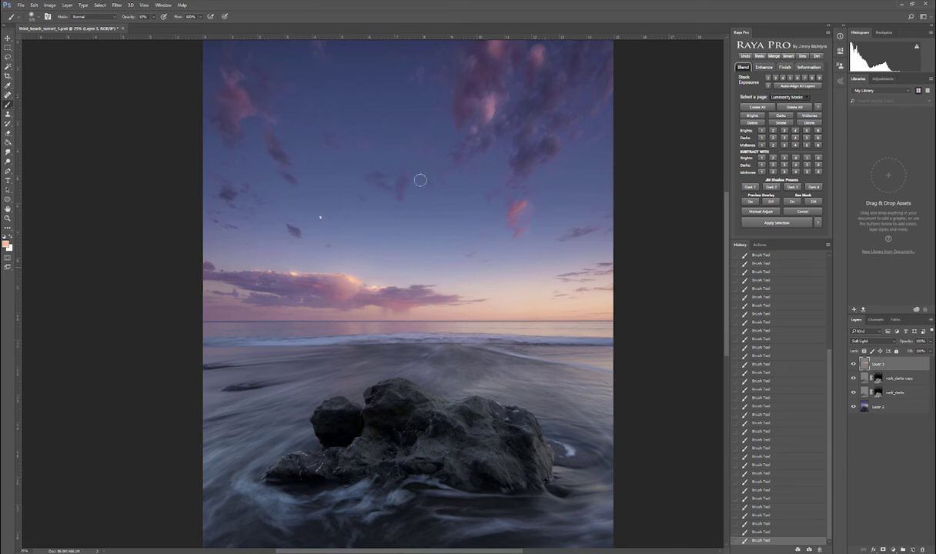
# - Compare the bright luminosity channels Alpha 1, Alpha 2 and Alpha 3, ending on Alpha 2
pyautogui.click(878, 319)
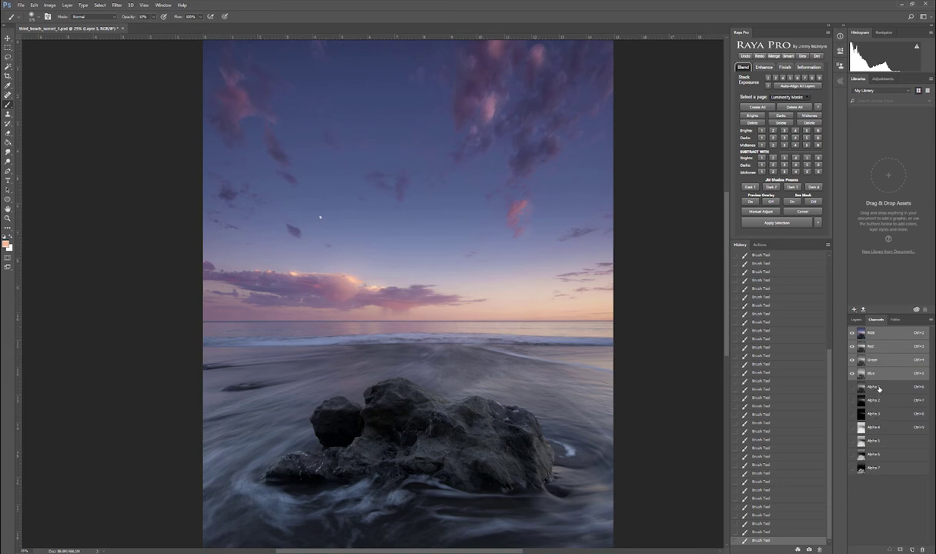
pyautogui.click(879, 388)
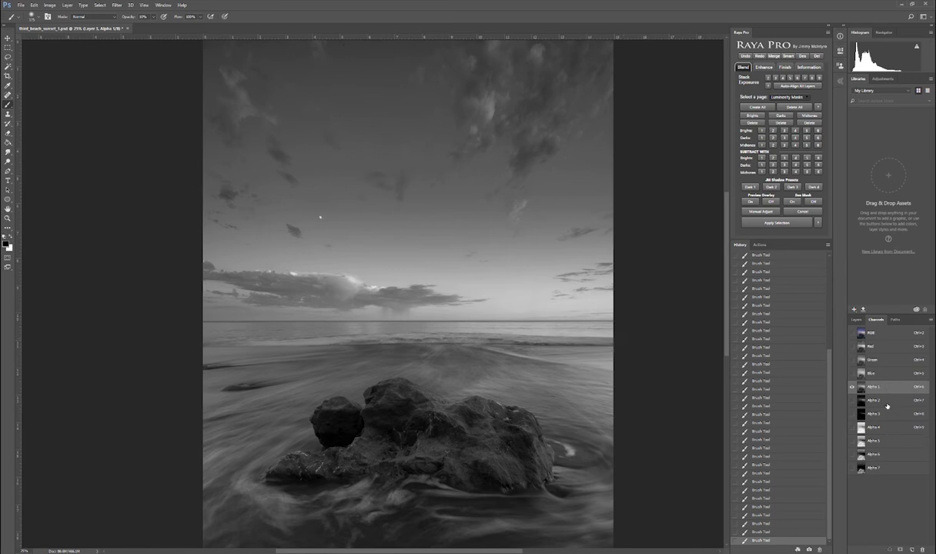
pyautogui.click(887, 401)
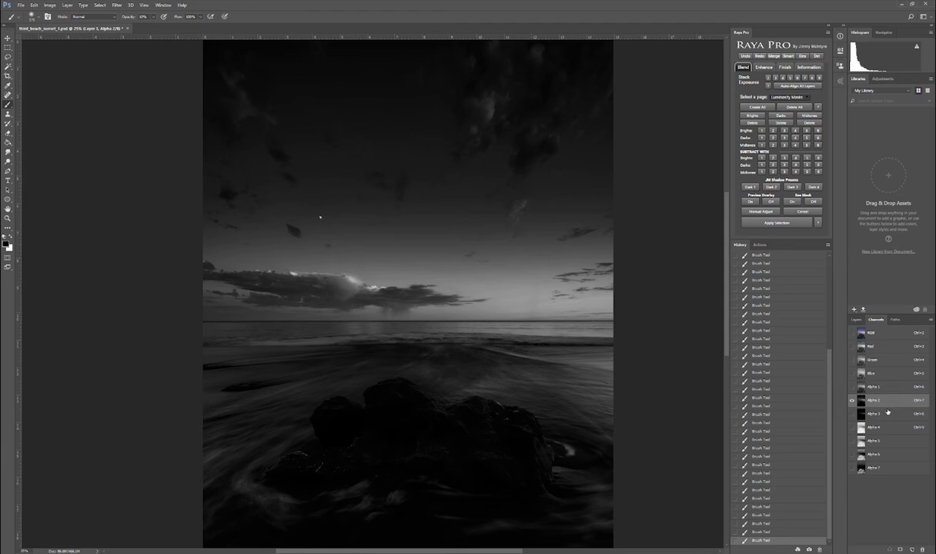
pyautogui.click(888, 415)
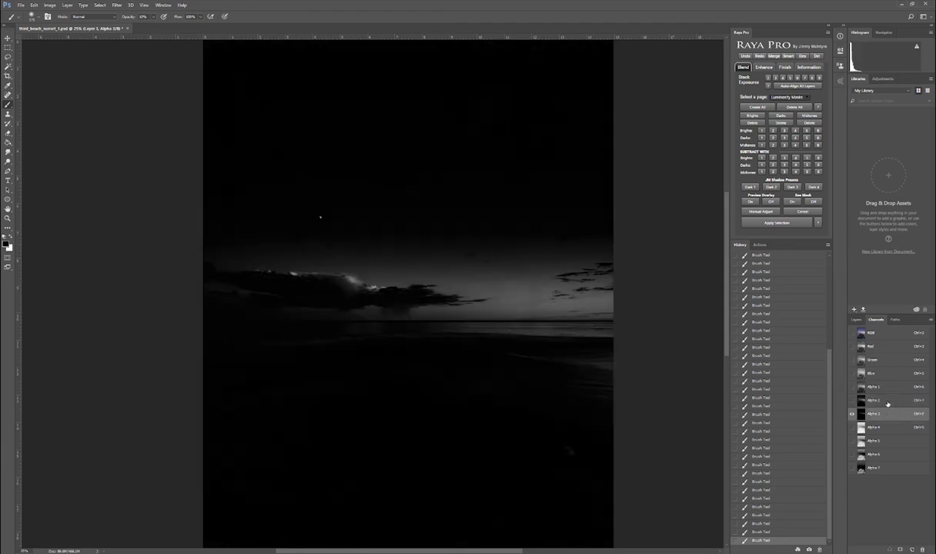
pyautogui.click(888, 402)
pyautogui.click(890, 414)
pyautogui.click(888, 401)
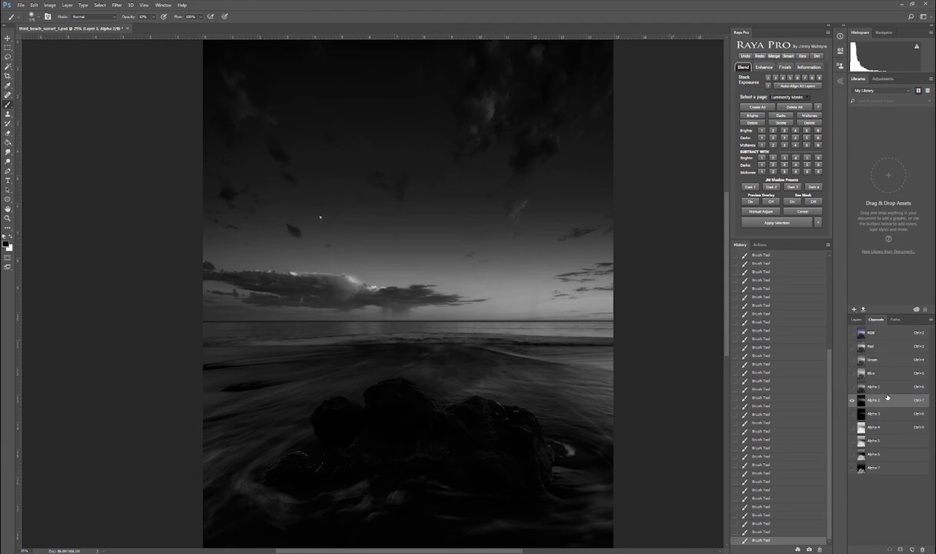
# - Alternate between the Alpha 1 and Alpha 2 luminosity channels to judge which isolates the bright sky, ending on Alpha 2
pyautogui.click(888, 390)
pyautogui.click(888, 400)
pyautogui.click(888, 387)
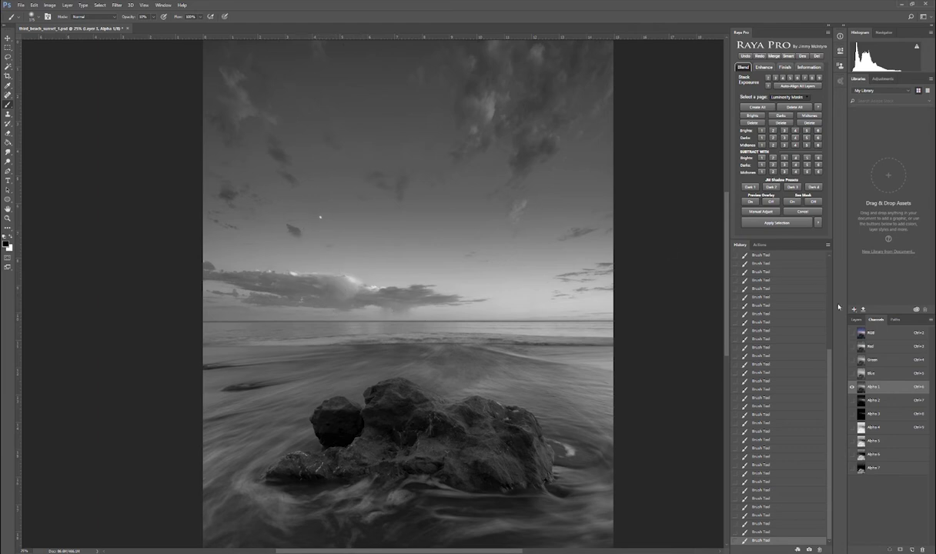
pyautogui.click(880, 400)
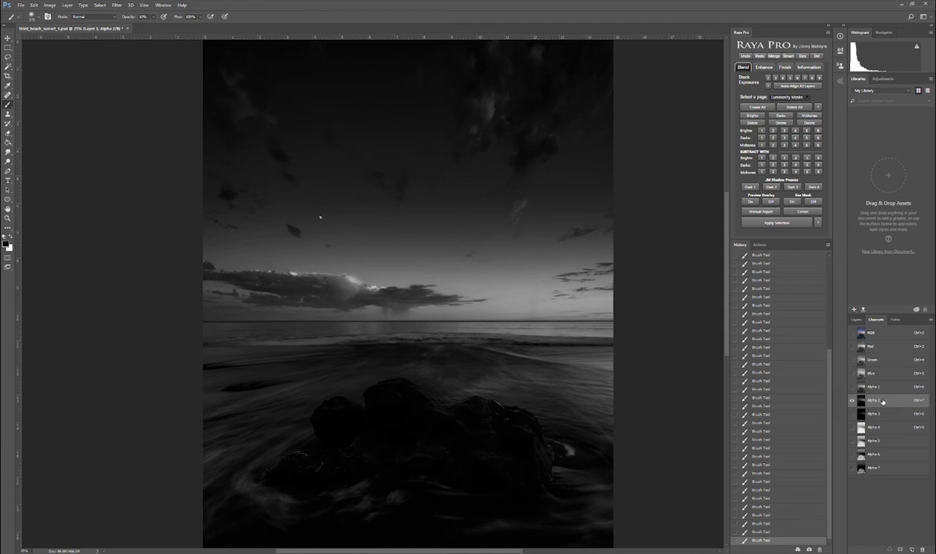
# - Duplicate the Alpha 2 channel and apply Levels to the copy, setting its white input to 130 and deepening its shadows and midtones
pyautogui.moveTo(883, 401); pyautogui.dragTo(913, 549)
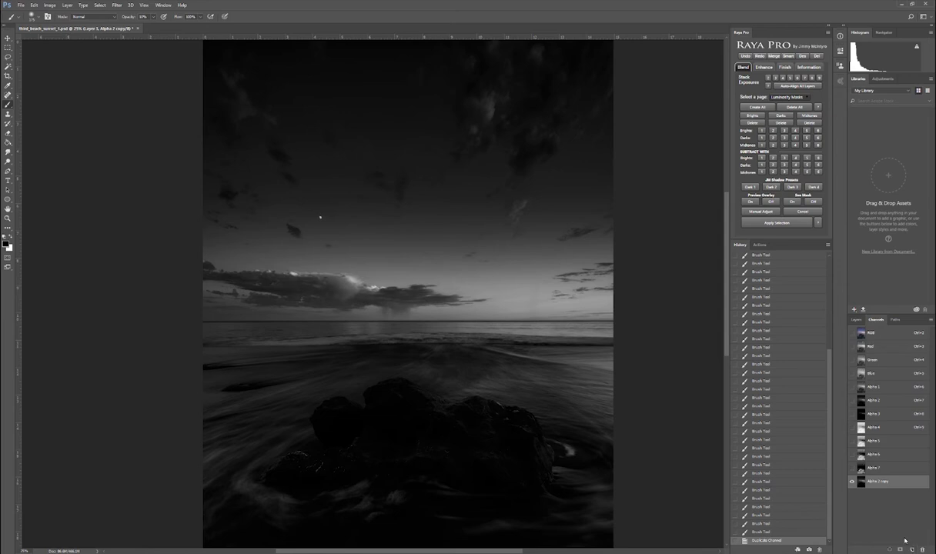
pyautogui.hotkey('ctrl', 'l')
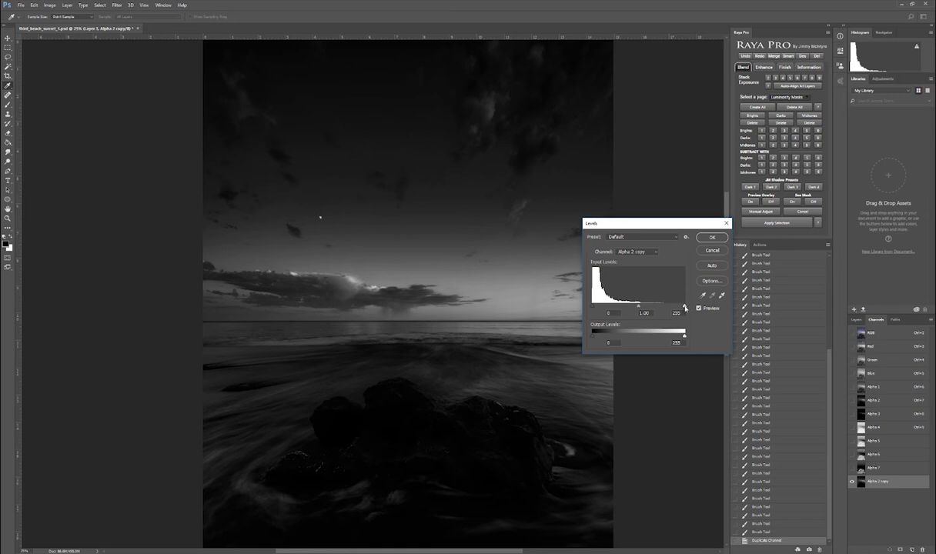
pyautogui.moveTo(685, 306); pyautogui.dragTo(634, 309)
pyautogui.click(642, 312)
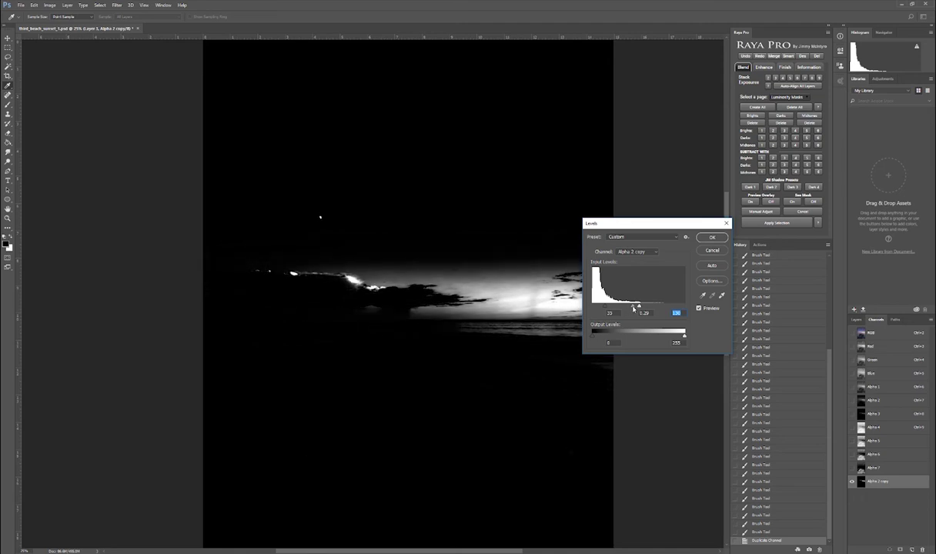
pyautogui.click(700, 237)
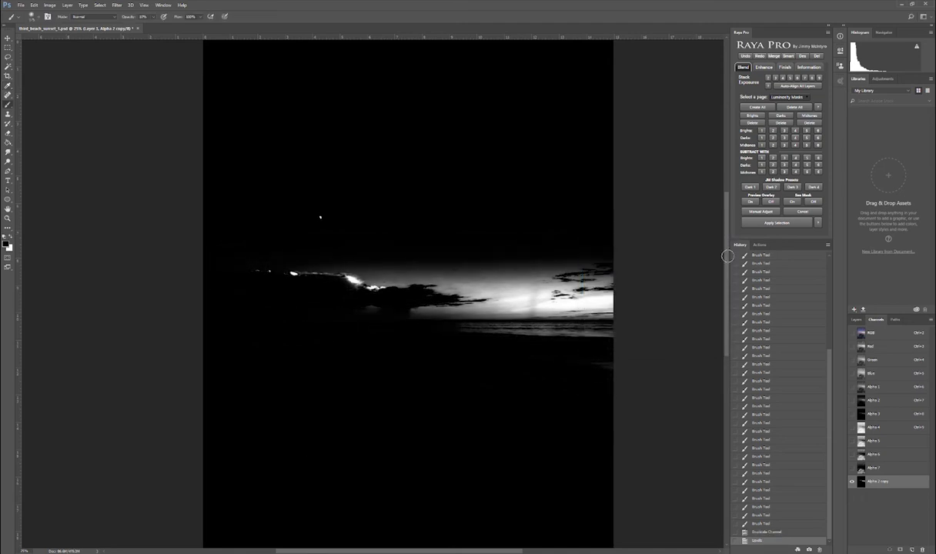
# - Load the Alpha 2 copy channel as a selection and add it as a layer mask on Layer 3
pyautogui.click(857, 319)
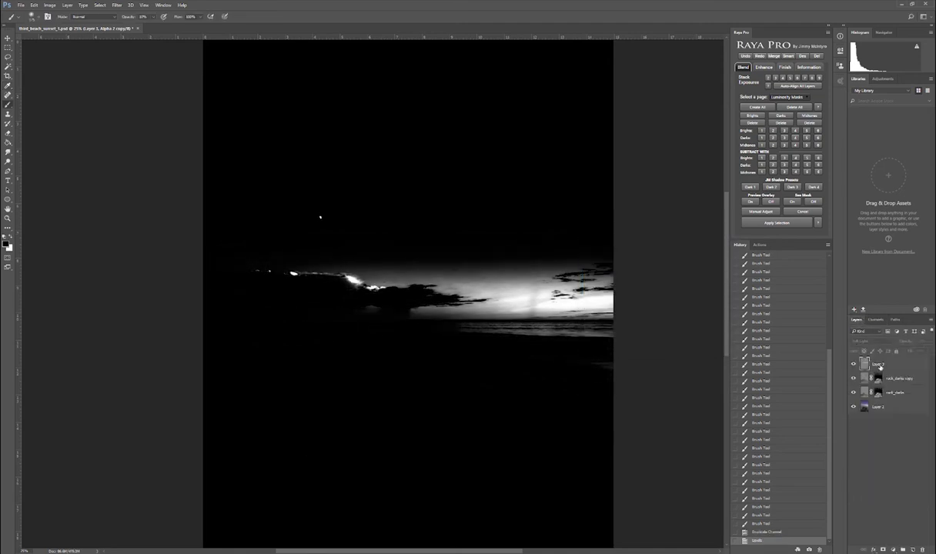
pyautogui.click(875, 319)
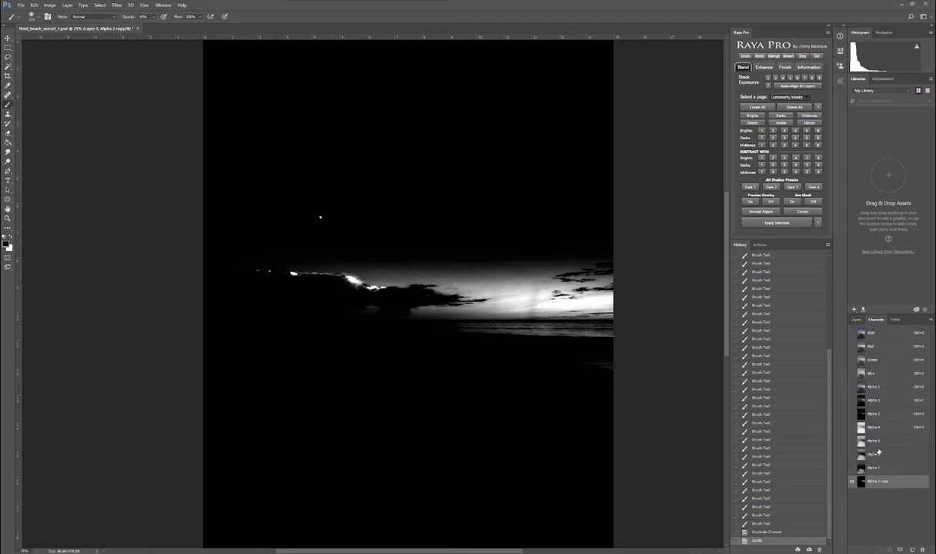
pyautogui.keyDown('ctrl'); pyautogui.click(881, 485); pyautogui.keyUp('ctrl')
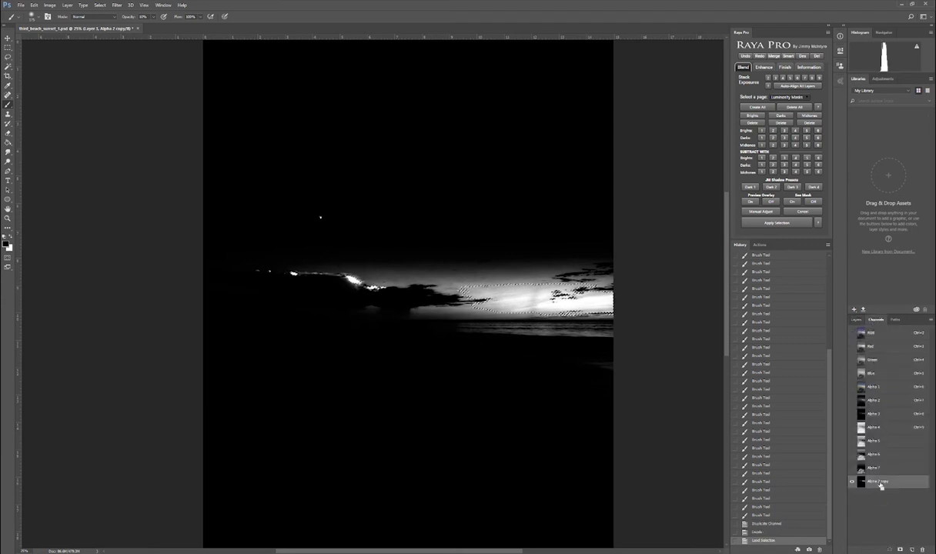
pyautogui.click(856, 320)
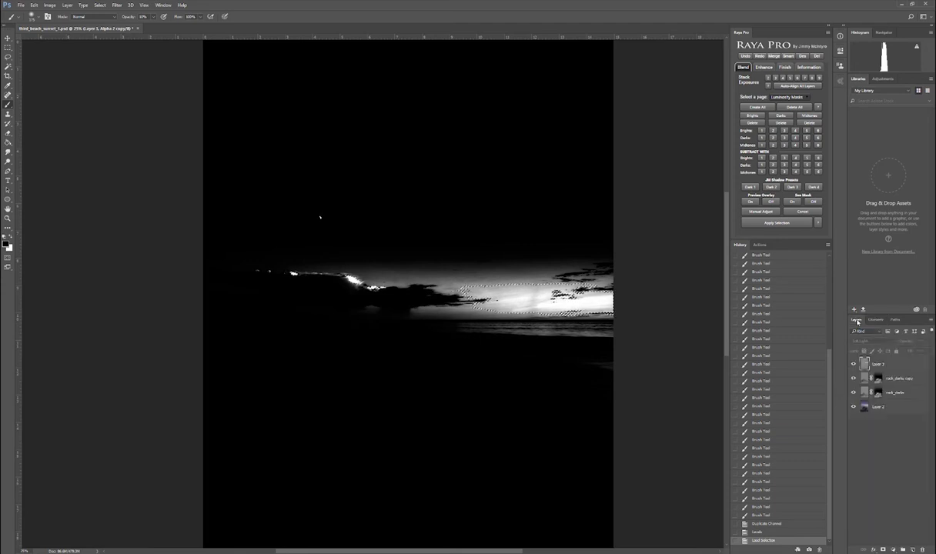
pyautogui.click(878, 364)
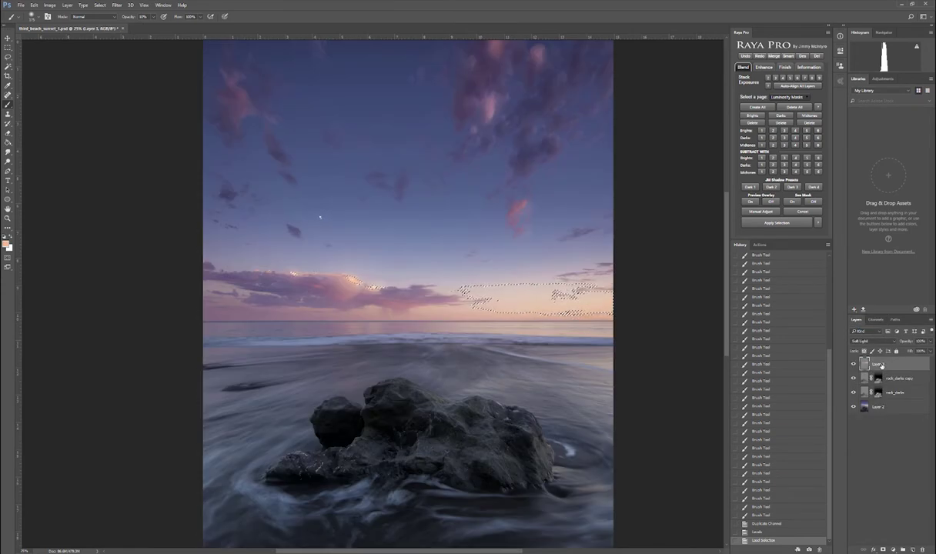
pyautogui.click(884, 550)
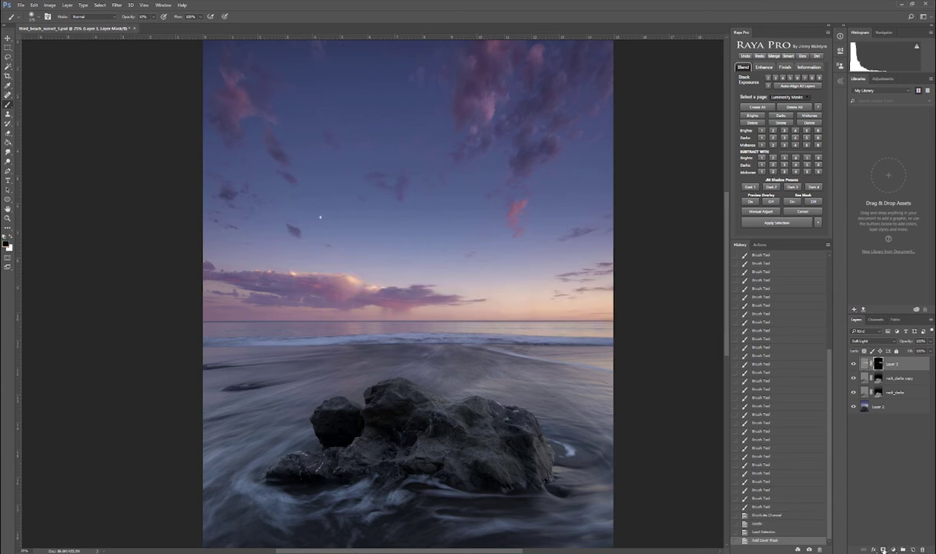
# - Compare the full image with the masked peach dodging layer hidden and shown, leaving the layer visible
pyautogui.click(854, 365)
pyautogui.click(854, 365)
pyautogui.click(854, 365)
pyautogui.click(854, 365)
pyautogui.click(854, 365)
pyautogui.click(854, 365)
pyautogui.click(854, 365)
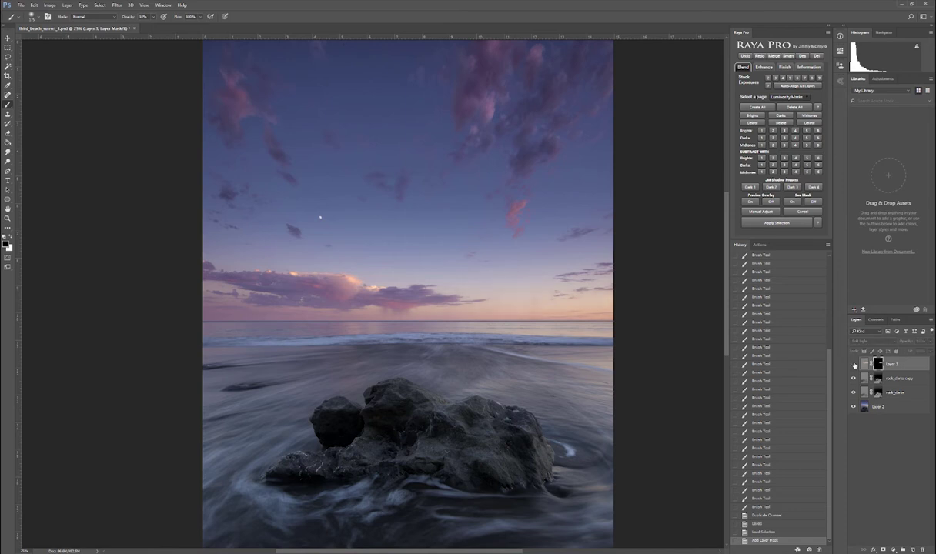
pyautogui.click(854, 365)
pyautogui.click(854, 365)
pyautogui.click(854, 365)
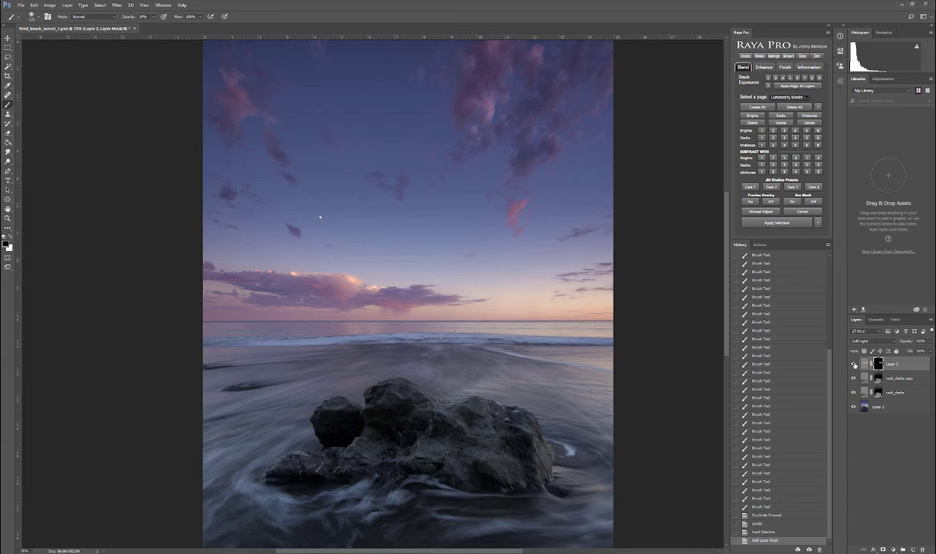
pyautogui.click(854, 365)
pyautogui.click(854, 365)
# - Examine the low cloud bank and horizon at close range with Layer 3 hidden and shown, leaving the layer visible
pyautogui.keyDown('ctrl'); pyautogui.click(359, 274); pyautogui.keyUp('ctrl')
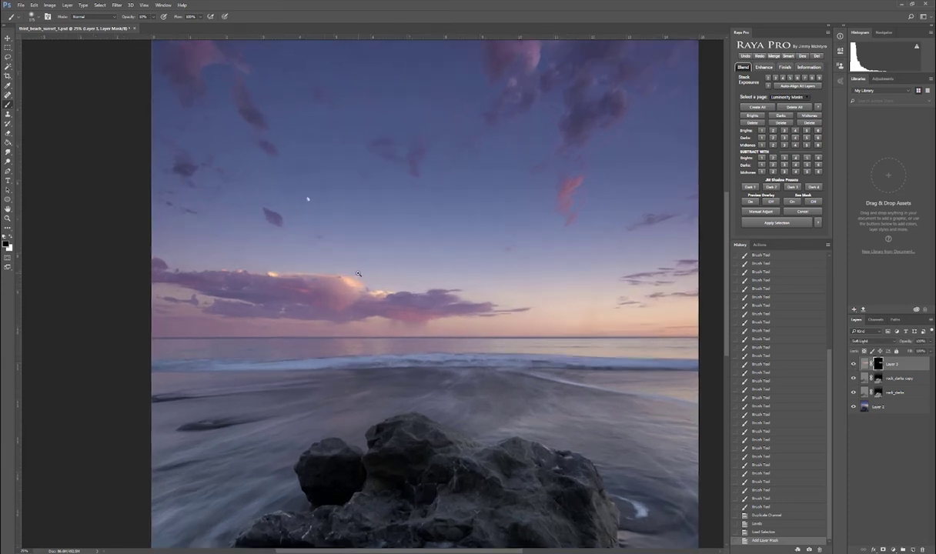
pyautogui.keyDown('ctrl'); pyautogui.click(358, 274); pyautogui.keyUp('ctrl')
pyautogui.keyDown('ctrl'); pyautogui.click(358, 274); pyautogui.keyUp('ctrl')
pyautogui.click(854, 365)
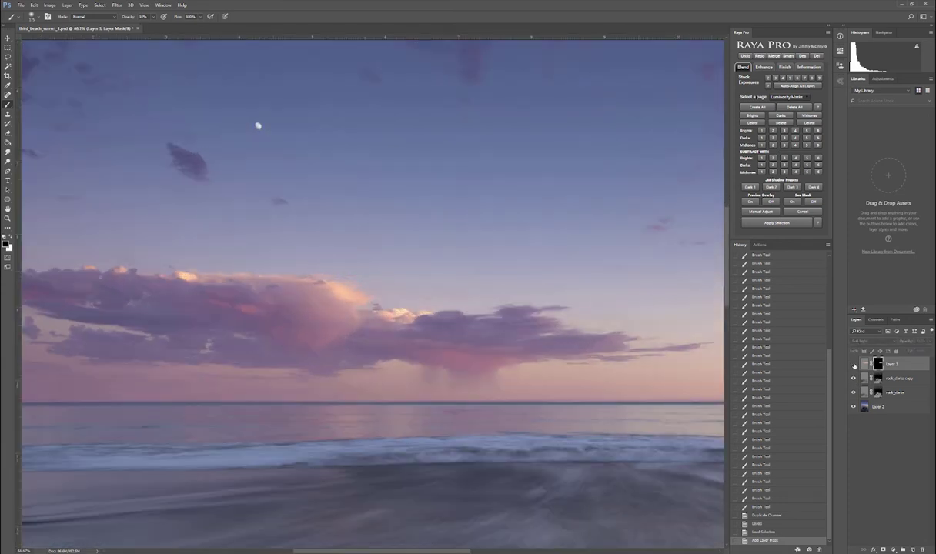
pyautogui.click(854, 365)
pyautogui.click(854, 365)
pyautogui.click(854, 365)
pyautogui.click(854, 365)
pyautogui.click(854, 365)
pyautogui.click(854, 365)
pyautogui.click(854, 365)
pyautogui.click(854, 365)
pyautogui.click(854, 365)
pyautogui.click(854, 365)
pyautogui.click(854, 365)
pyautogui.moveTo(621, 366); pyautogui.dragTo(558, 341)
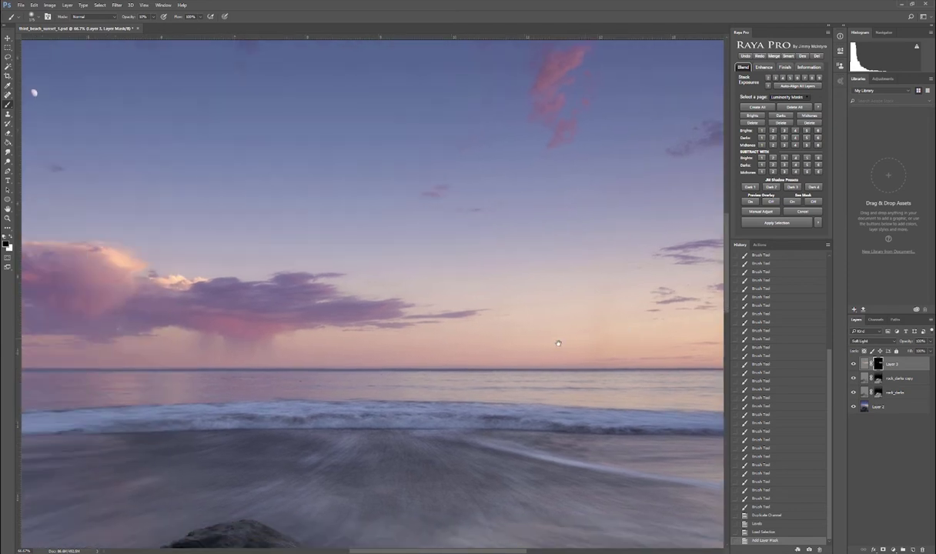
pyautogui.moveTo(399, 370); pyautogui.dragTo(603, 358)
pyautogui.moveTo(262, 379); pyautogui.dragTo(412, 428)
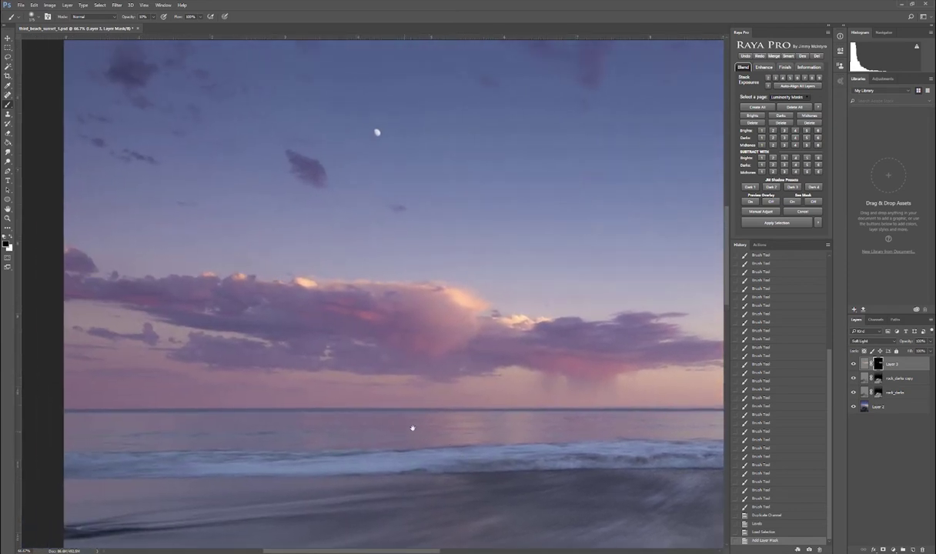
pyautogui.click(854, 365)
pyautogui.click(853, 365)
pyautogui.moveTo(598, 355); pyautogui.dragTo(591, 337)
# - Add a new layer above Layer 3 in Soft Light mode, filled with Soft Light-neutral 50% gray
pyautogui.scroll(-4, 591, 337)
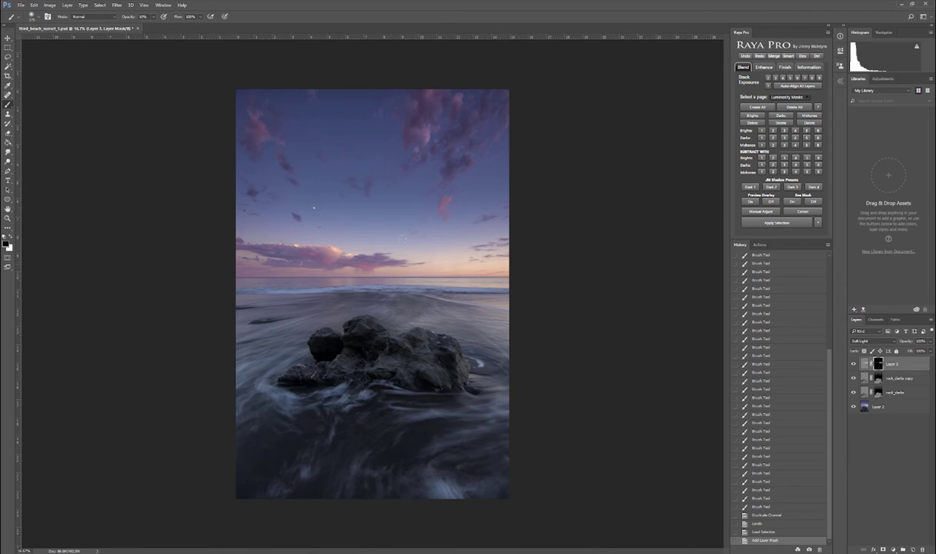
pyautogui.keyDown('alt'); pyautogui.click(914, 549); pyautogui.keyUp('alt')
pyautogui.click(503, 254)
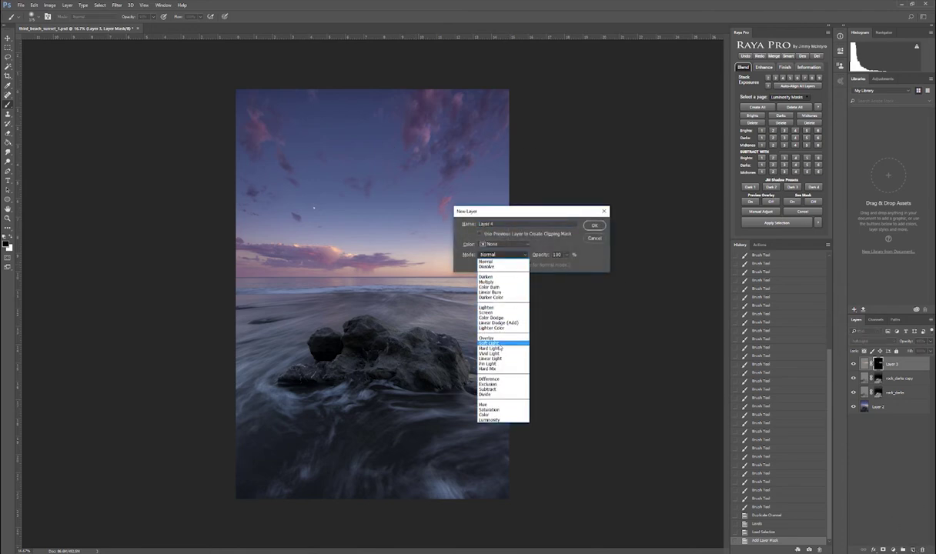
pyautogui.click(501, 344)
pyautogui.click(481, 264)
pyautogui.press('Return')
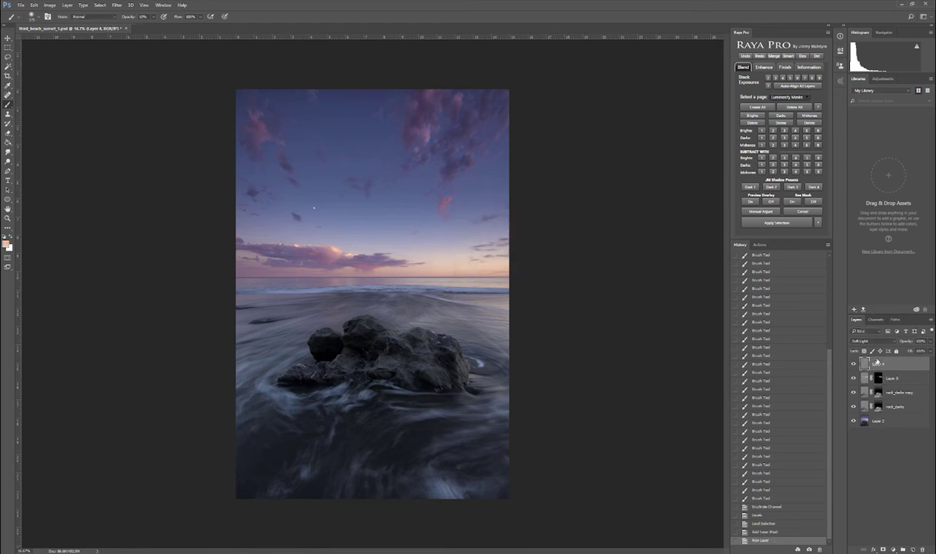
# - Enlarge the brush greatly, sample the dark blue at the sky's upper left corner, and darken that foreground color to nearly black
pyautogui.press(']')
pyautogui.press(']')
pyautogui.press(']')
pyautogui.press(']')
pyautogui.press(']')
pyautogui.press(']')
pyautogui.press(']')
pyautogui.press(']')
pyautogui.press(']')
pyautogui.press(']')
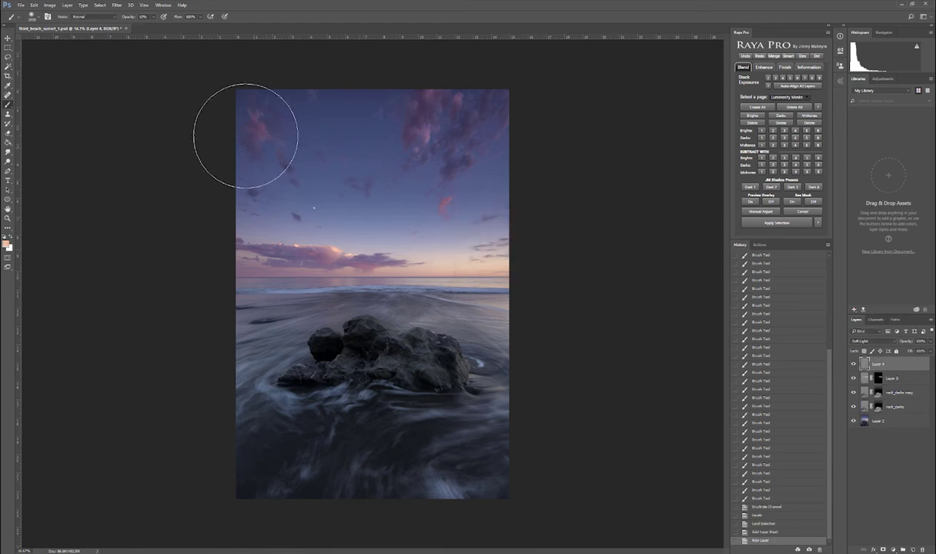
pyautogui.press(']')
pyautogui.press(']')
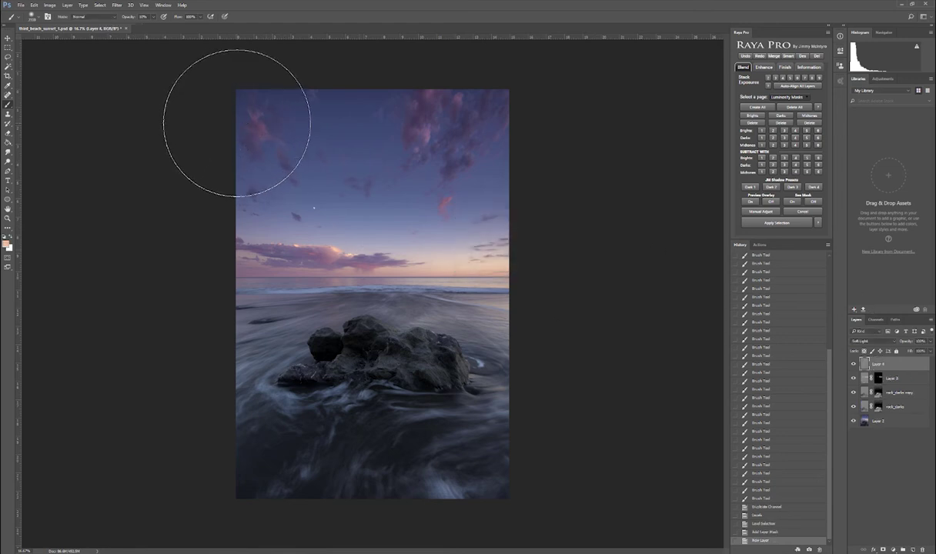
pyautogui.keyDown('alt'); pyautogui.click(225, 87); pyautogui.keyUp('alt')
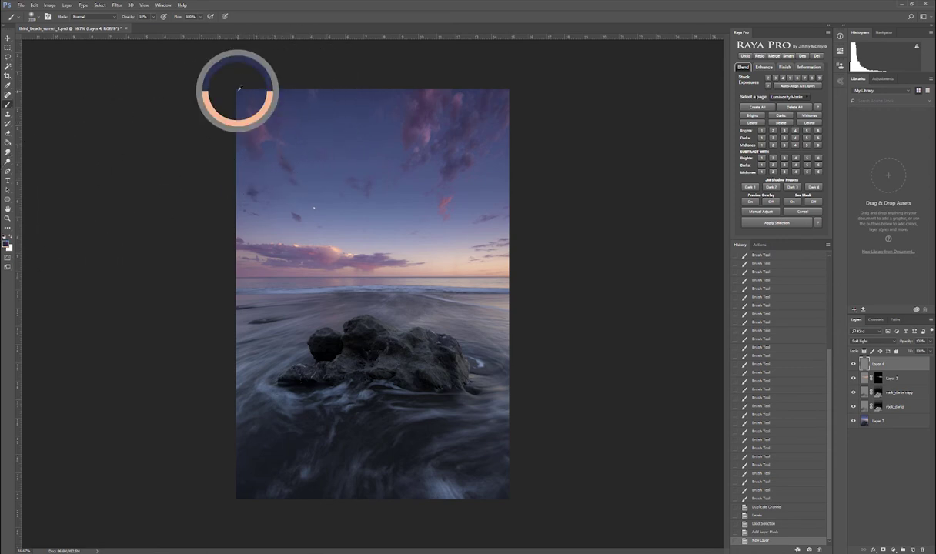
pyautogui.click(7, 243)
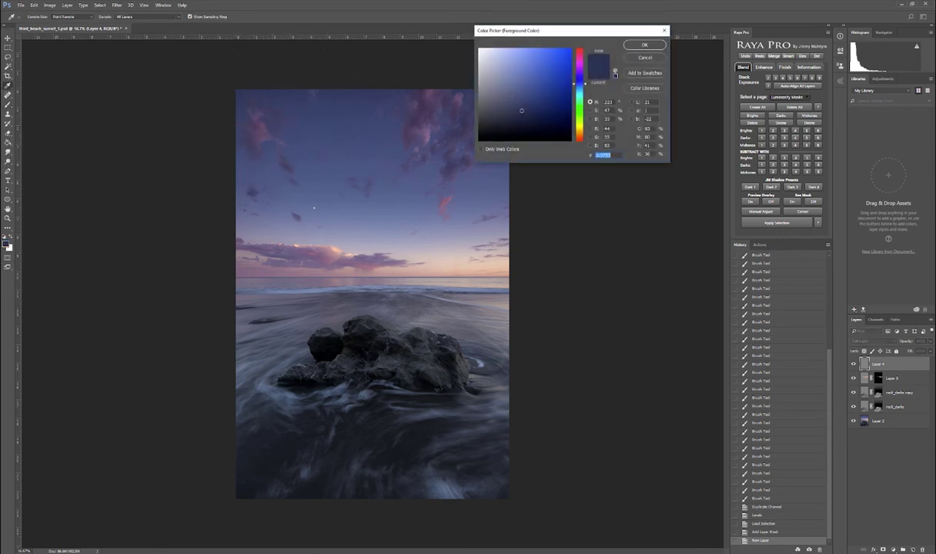
pyautogui.click(522, 134)
pyautogui.click(630, 46)
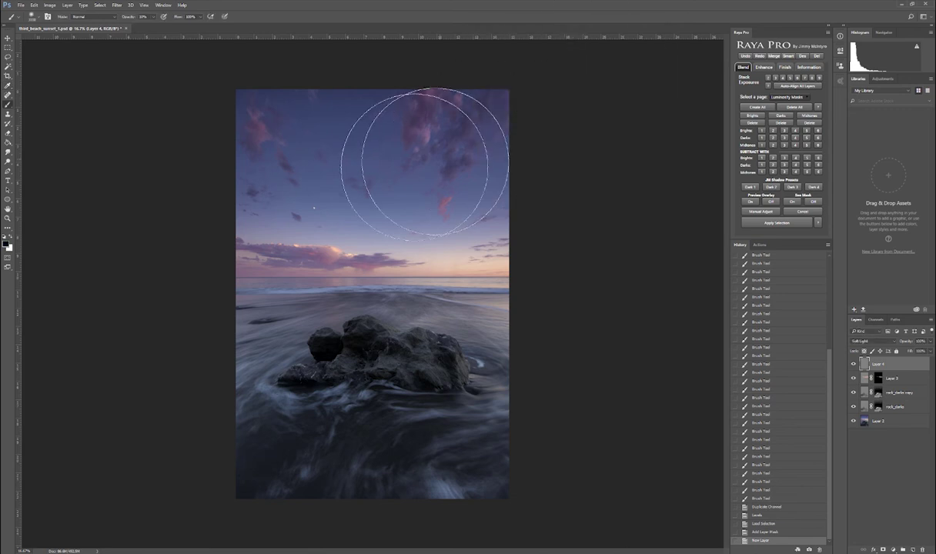
# - Burn the upper sky and the left side of the sky and sea with broad, low-opacity dark blue strokes on Layer 4
pyautogui.scroll(-3, 397, 157)
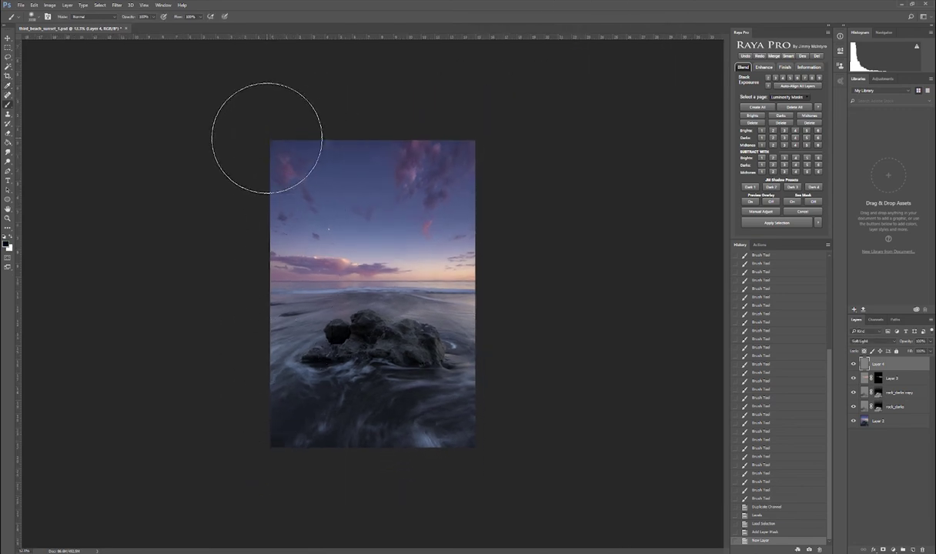
pyautogui.moveTo(268, 139)
pyautogui.mouseDown()
pyautogui.moveTo(360, 223)
pyautogui.moveTo(363, 163)
pyautogui.moveTo(247, 181)
pyautogui.moveTo(204, 215)
pyautogui.moveTo(273, 221)
pyautogui.moveTo(182, 203)
pyautogui.moveTo(286, 223)
pyautogui.moveTo(217, 241)
pyautogui.moveTo(204, 258)
pyautogui.moveTo(283, 266)
pyautogui.moveTo(180, 278)
pyautogui.moveTo(156, 332)
pyautogui.moveTo(259, 210)
pyautogui.moveTo(242, 131)
pyautogui.moveTo(297, 197)
pyautogui.moveTo(293, 132)
pyautogui.moveTo(320, 142)
pyautogui.moveTo(328, 175)
pyautogui.moveTo(343, 171)
pyautogui.moveTo(345, 131)
pyautogui.moveTo(339, 164)
pyautogui.moveTo(224, 210)
pyautogui.moveTo(249, 192)
pyautogui.moveTo(338, 209)
pyautogui.moveTo(173, 241)
pyautogui.moveTo(182, 228)
pyautogui.moveTo(230, 228)
pyautogui.moveTo(255, 199)
pyautogui.moveTo(265, 227)
pyautogui.moveTo(291, 207)
pyautogui.moveTo(331, 221)
pyautogui.moveTo(396, 220)
pyautogui.moveTo(397, 188)
pyautogui.mouseUp()
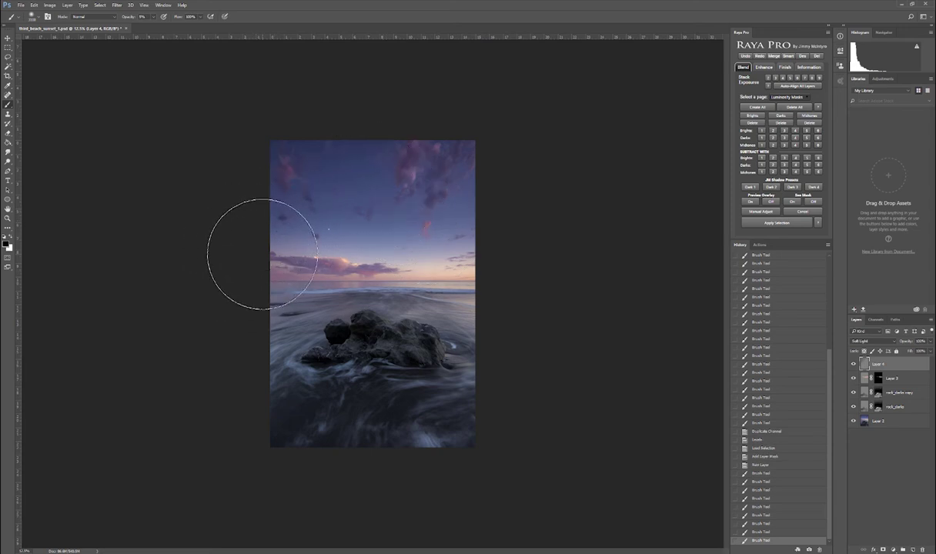
pyautogui.moveTo(256, 253); pyautogui.dragTo(310, 264)
pyautogui.moveTo(260, 227); pyautogui.dragTo(325, 256)
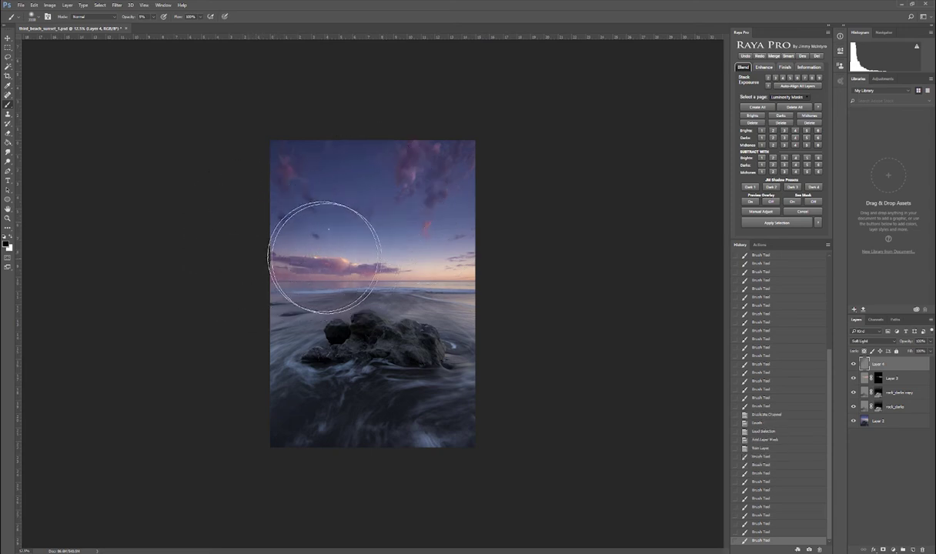
pyautogui.moveTo(202, 267); pyautogui.dragTo(355, 281)
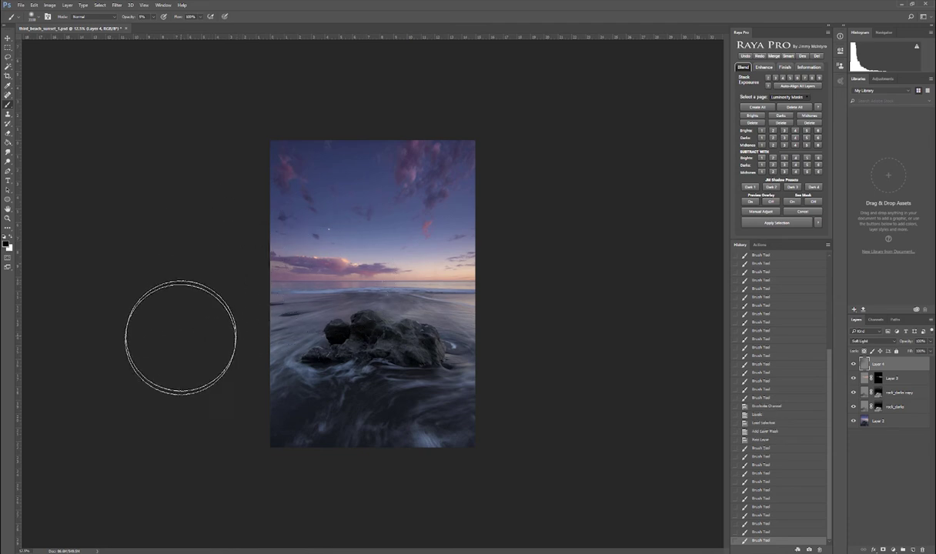
pyautogui.moveTo(199, 342)
pyautogui.mouseDown()
pyautogui.moveTo(267, 288)
pyautogui.moveTo(173, 378)
pyautogui.mouseUp()
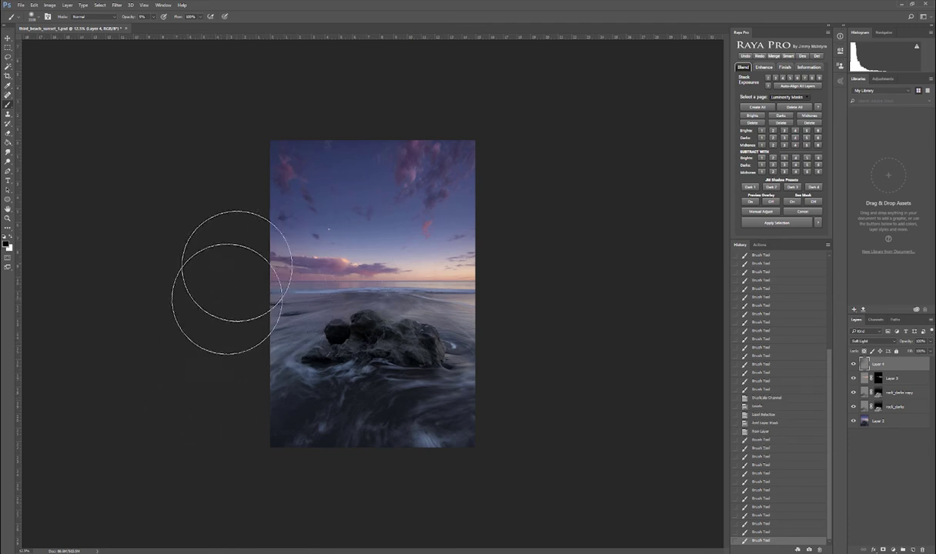
pyautogui.moveTo(291, 225)
pyautogui.mouseDown()
pyautogui.moveTo(270, 187)
pyautogui.moveTo(281, 142)
pyautogui.moveTo(343, 202)
pyautogui.moveTo(356, 162)
pyautogui.moveTo(364, 187)
pyautogui.moveTo(354, 208)
pyautogui.moveTo(343, 187)
pyautogui.moveTo(262, 293)
pyautogui.moveTo(263, 235)
pyautogui.moveTo(345, 260)
pyautogui.mouseUp()
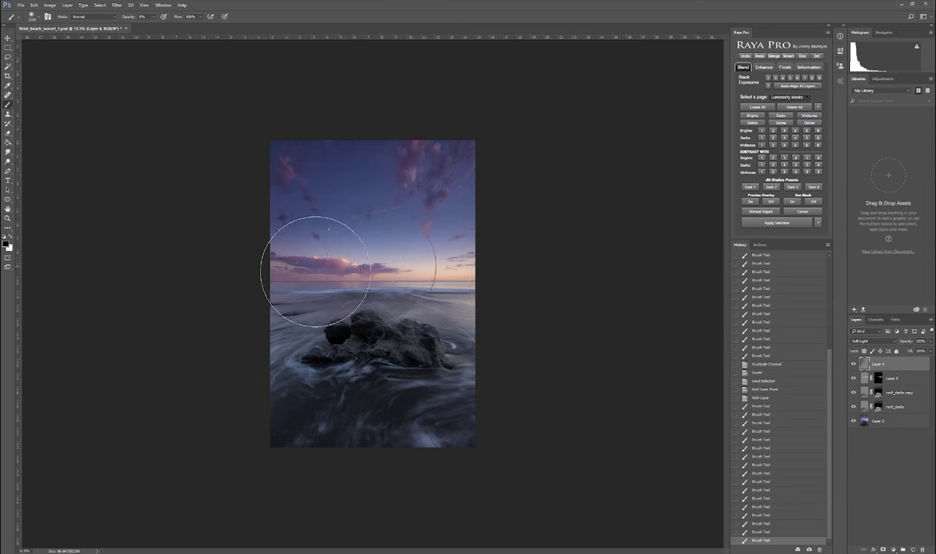
pyautogui.press('[')
pyautogui.press('[')
pyautogui.press('[')
pyautogui.press('[')
pyautogui.press('[')
pyautogui.press('[')
# - Compare the image with the dark blue burning layer hidden and shown, leaving the layer visible
pyautogui.hotkey('ctrl', '+')
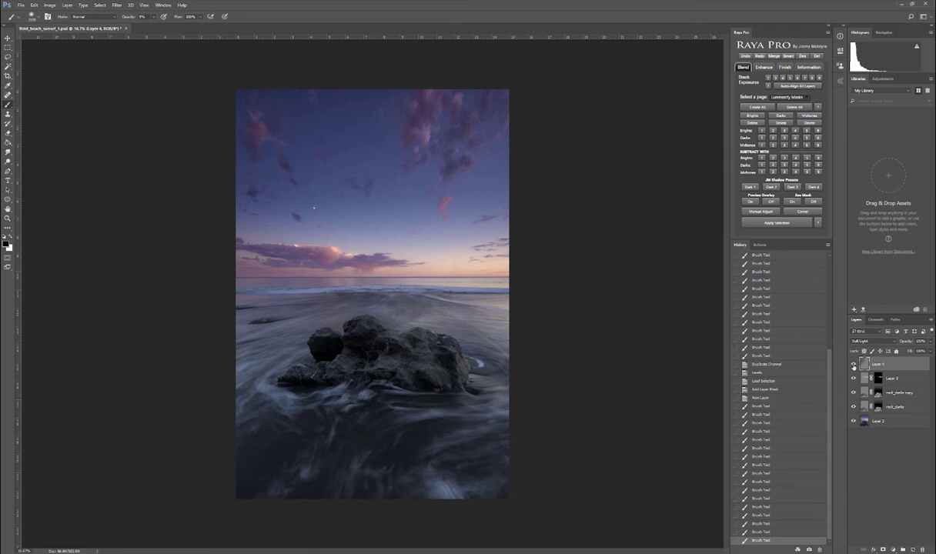
pyautogui.click(854, 365)
pyautogui.click(854, 365)
pyautogui.click(854, 365)
pyautogui.click(854, 365)
# - Lower the opacity of Layer 4 to about 58% and deselect the layer
pyautogui.click(930, 342)
pyautogui.moveTo(927, 352); pyautogui.dragTo(921, 351)
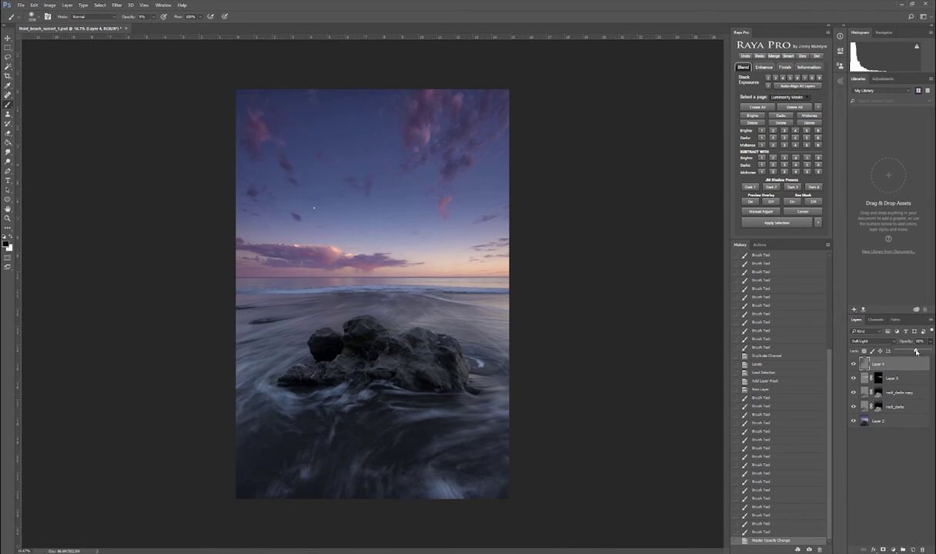
pyautogui.click(904, 456)
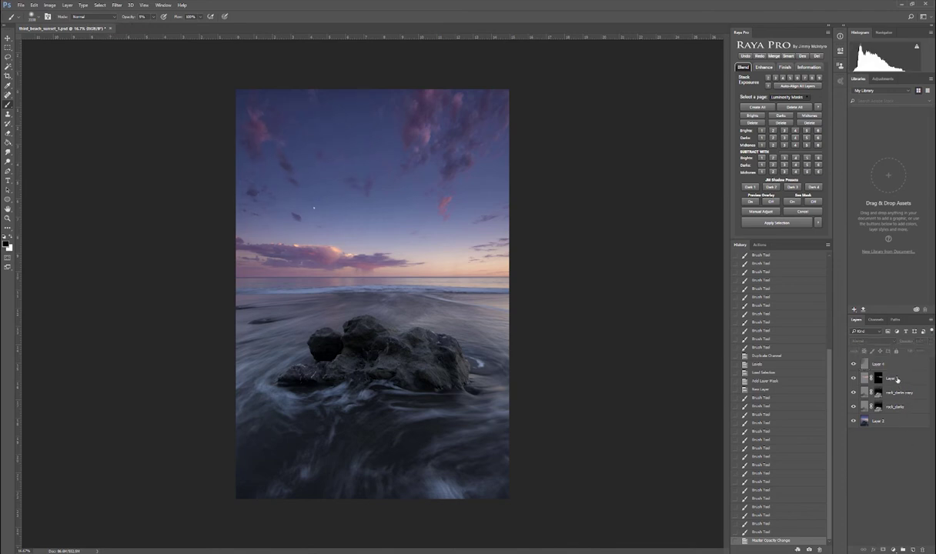
# - Select Layer 4 and examine the luminosity masks Alpha 1, 2, 4, 5 and 6 to judge which isolates the darker sky
pyautogui.click(881, 368)
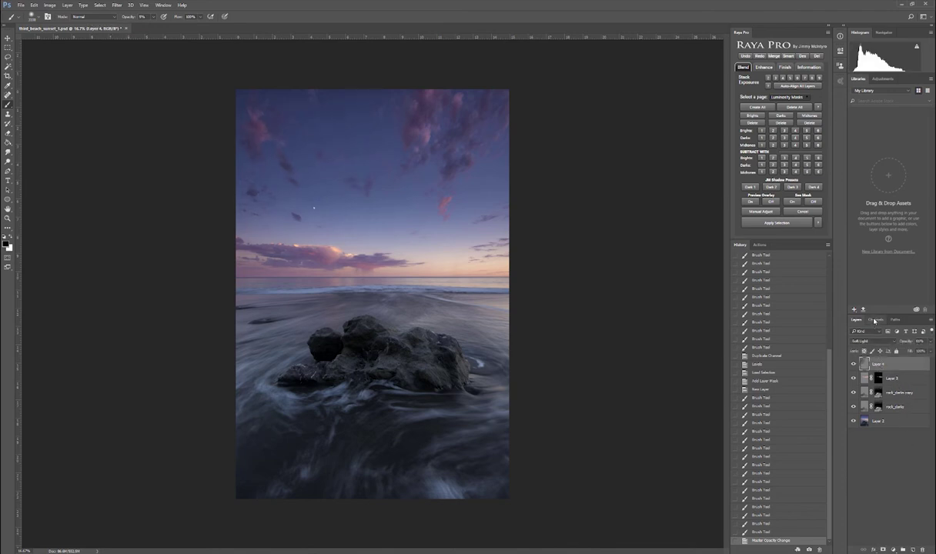
pyautogui.click(876, 319)
pyautogui.click(875, 387)
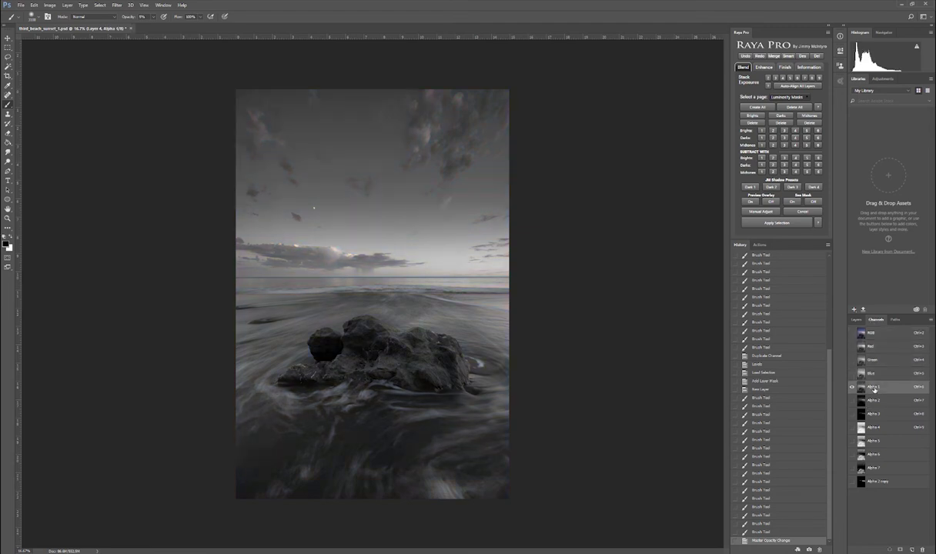
pyautogui.click(877, 401)
pyautogui.click(877, 390)
pyautogui.click(879, 399)
pyautogui.click(877, 388)
pyautogui.click(878, 426)
pyautogui.click(880, 442)
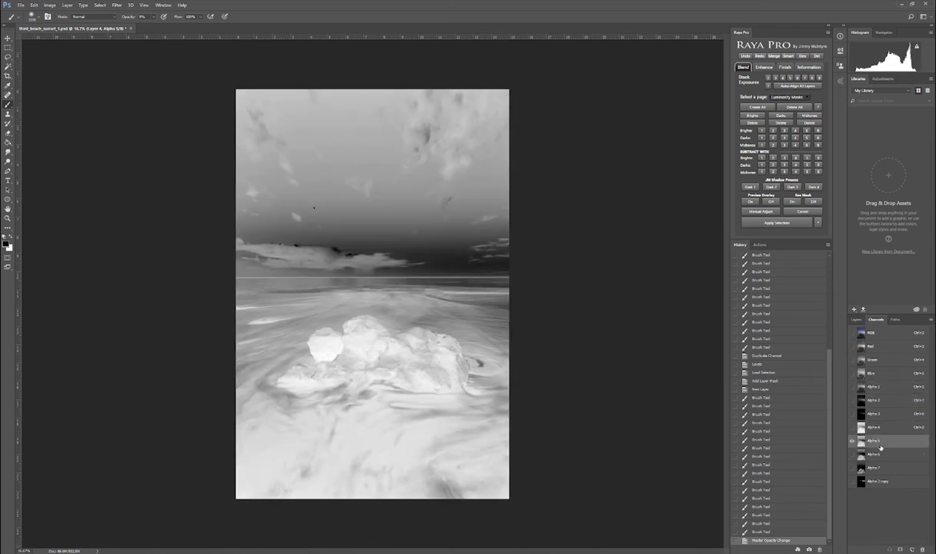
pyautogui.click(883, 454)
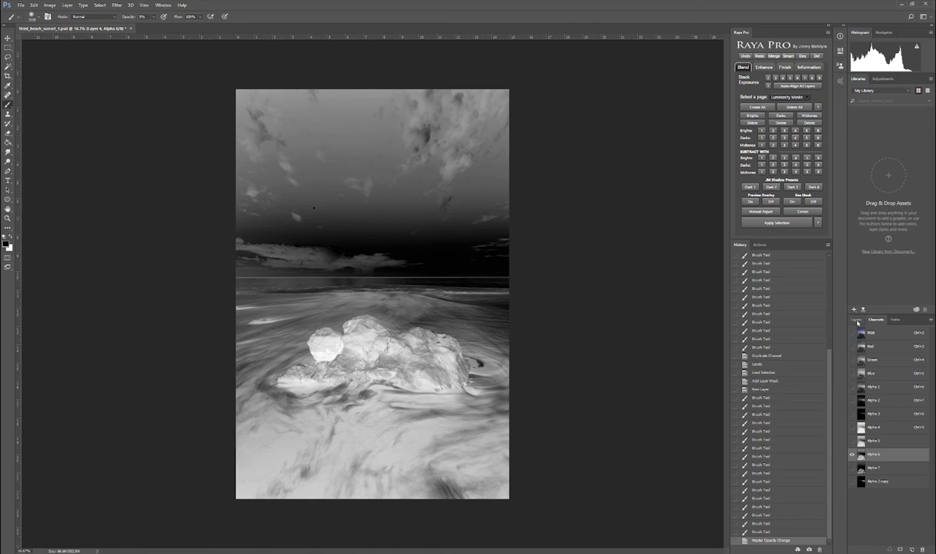
# - Load the darks mask Alpha 6 as a selection and add it to Layer 4 as a layer mask
pyautogui.click(857, 320)
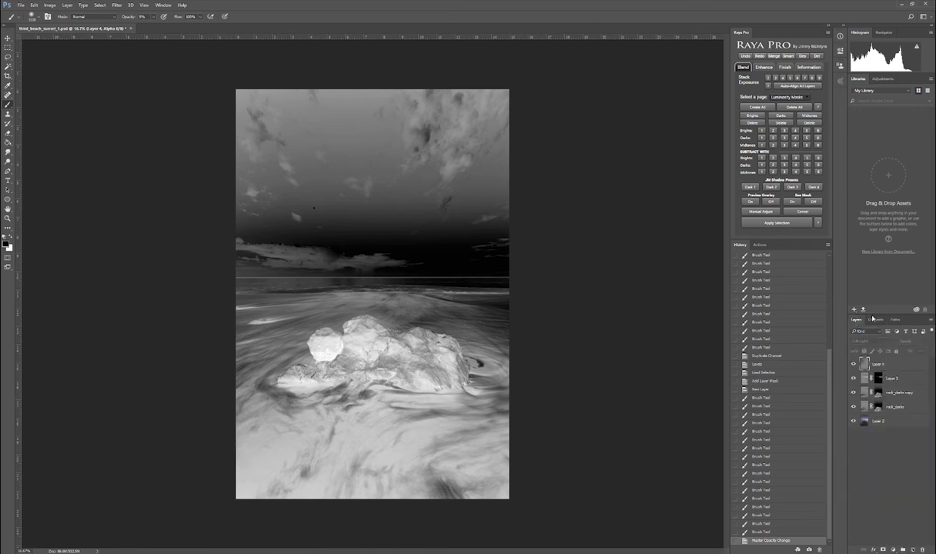
pyautogui.click(876, 319)
pyautogui.keyDown('ctrl'); pyautogui.click(875, 421); pyautogui.keyUp('ctrl')
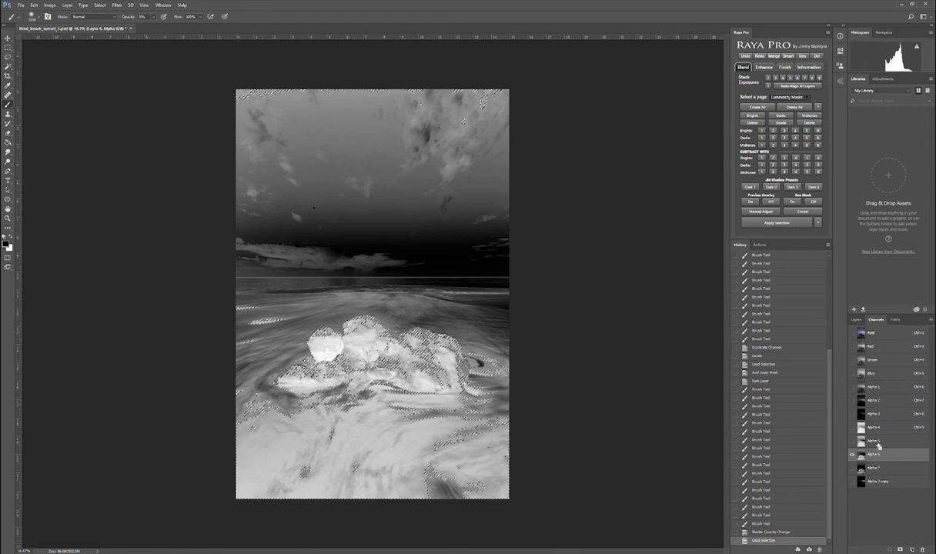
pyautogui.click(855, 321)
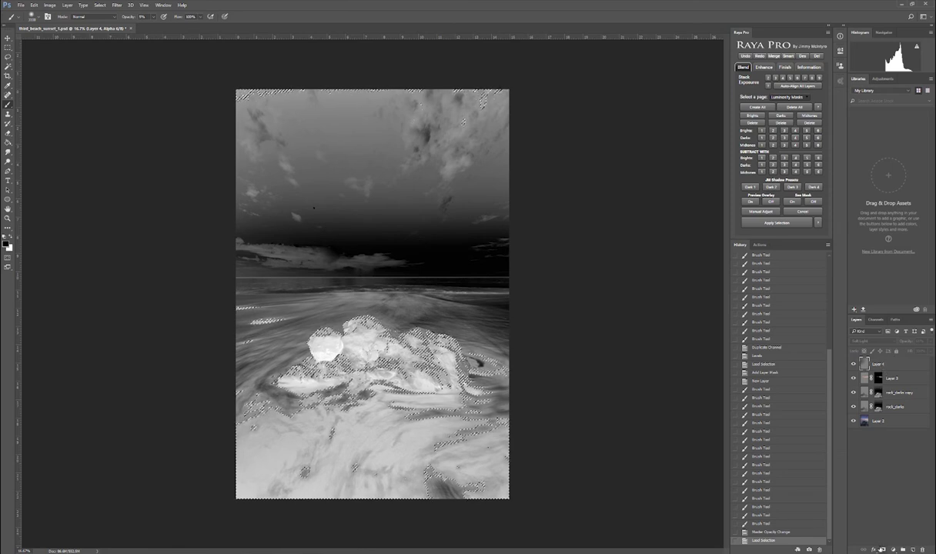
pyautogui.click(883, 550)
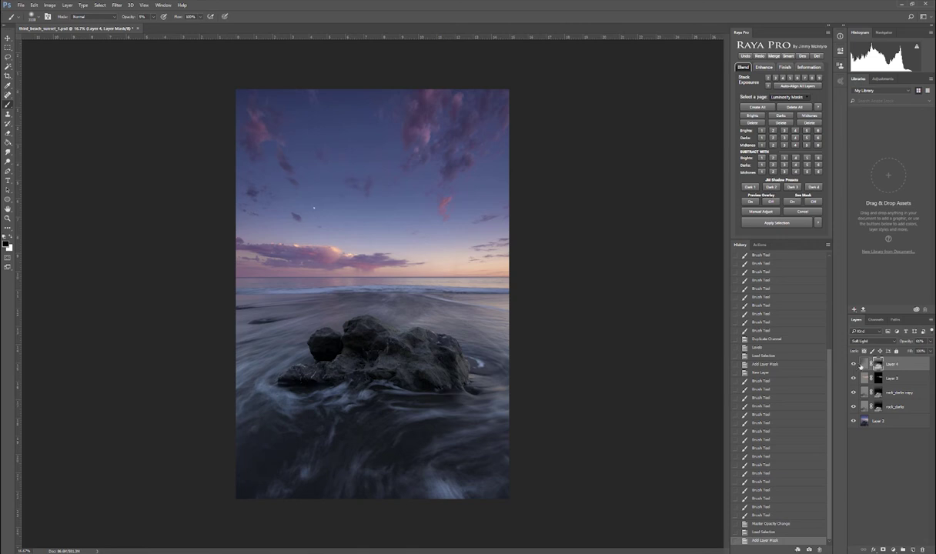
# - Target Layer 4's gray pixels instead of its mask and burn the upper sky and the image's left side with broad low-opacity strokes
pyautogui.click(863, 366)
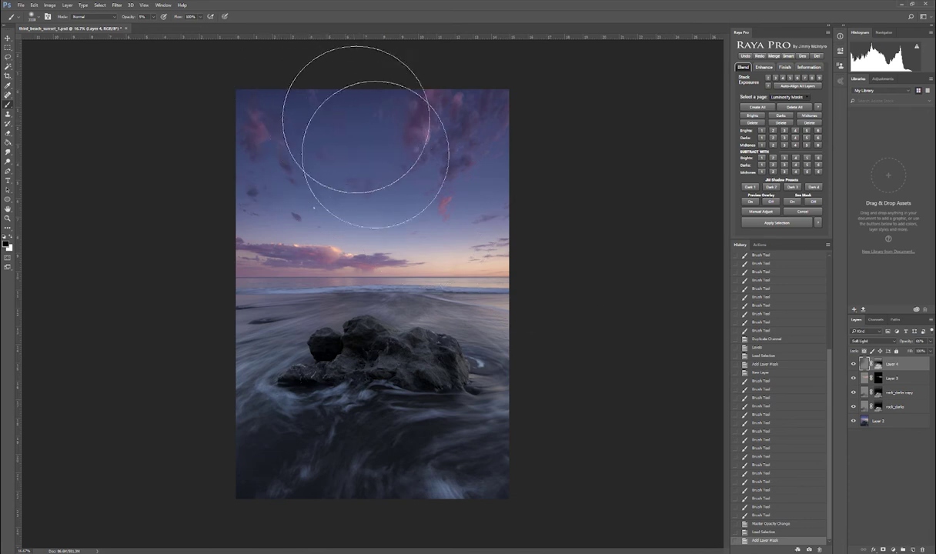
pyautogui.moveTo(366, 137)
pyautogui.mouseDown()
pyautogui.moveTo(376, 178)
pyautogui.moveTo(403, 198)
pyautogui.moveTo(351, 131)
pyautogui.mouseUp()
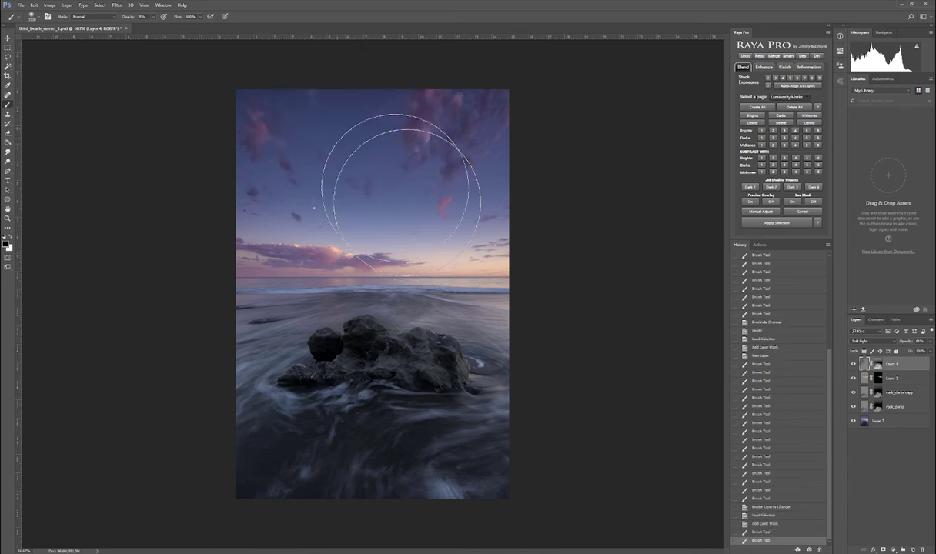
pyautogui.moveTo(401, 196); pyautogui.dragTo(351, 175)
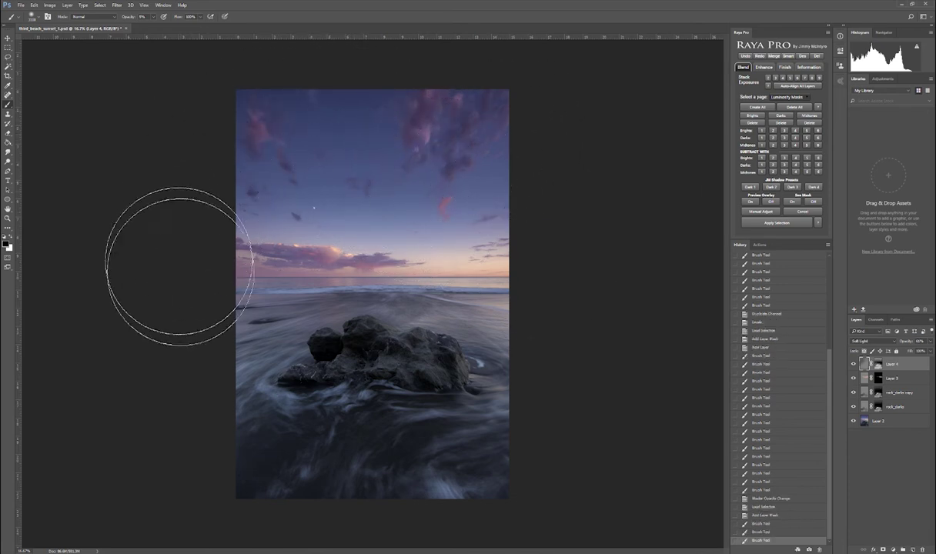
pyautogui.moveTo(282, 289); pyautogui.dragTo(204, 301)
pyautogui.moveTo(306, 263)
pyautogui.mouseDown()
pyautogui.moveTo(205, 308)
pyautogui.moveTo(205, 194)
pyautogui.mouseUp()
pyautogui.moveTo(285, 200); pyautogui.dragTo(169, 186)
pyautogui.moveTo(296, 238); pyautogui.dragTo(174, 166)
pyautogui.moveTo(276, 219)
pyautogui.mouseDown()
pyautogui.moveTo(278, 119)
pyautogui.moveTo(225, 157)
pyautogui.moveTo(331, 122)
pyautogui.moveTo(362, 123)
pyautogui.moveTo(280, 225)
pyautogui.moveTo(320, 127)
pyautogui.moveTo(258, 237)
pyautogui.moveTo(239, 235)
pyautogui.moveTo(262, 175)
pyautogui.moveTo(240, 289)
pyautogui.moveTo(535, 358)
pyautogui.moveTo(415, 312)
pyautogui.moveTo(375, 277)
pyautogui.moveTo(276, 139)
pyautogui.moveTo(248, 229)
pyautogui.moveTo(255, 189)
pyautogui.moveTo(261, 228)
pyautogui.moveTo(259, 188)
pyautogui.moveTo(255, 237)
pyautogui.moveTo(323, 239)
pyautogui.mouseUp()
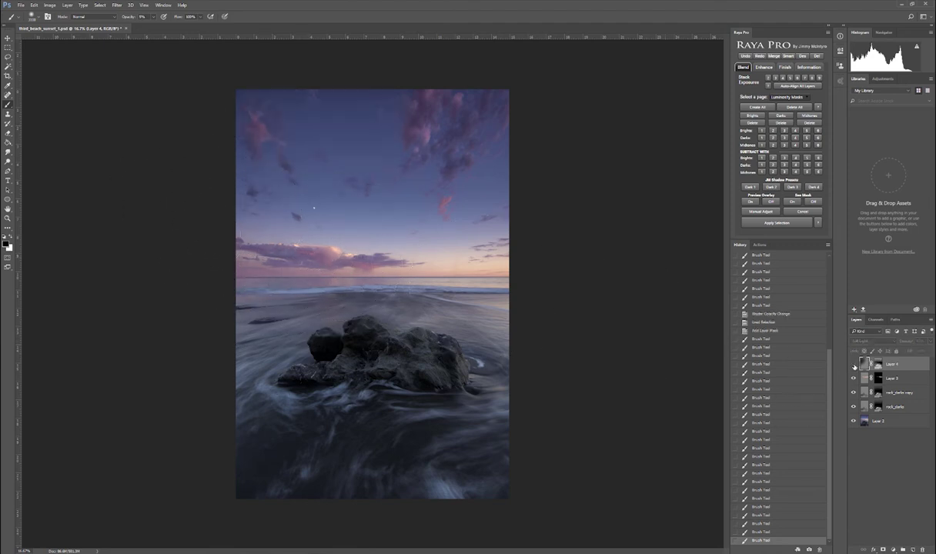
# - Compare the image with the masked Layer 4 hidden and shown, leaving the layer visible
pyautogui.click(854, 365)
pyautogui.click(854, 365)
pyautogui.click(854, 365)
pyautogui.click(853, 365)
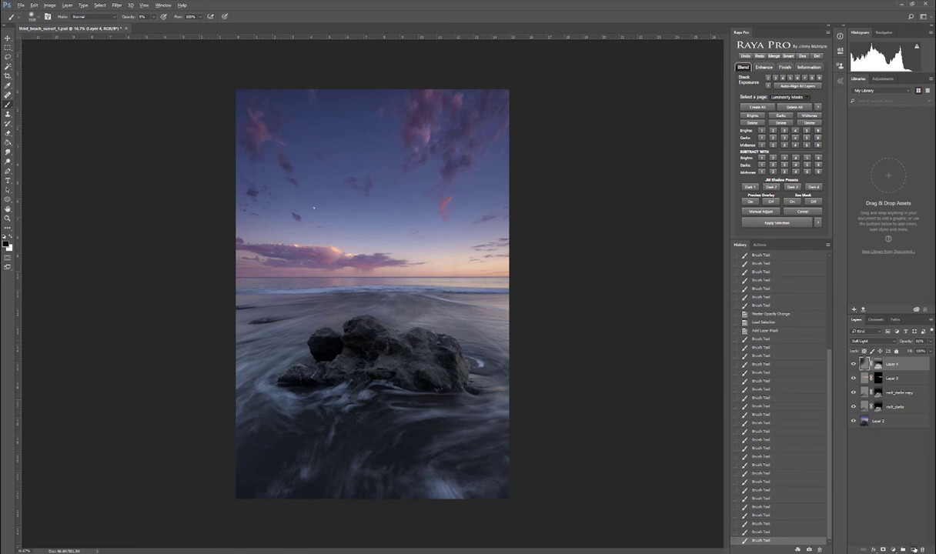
# - Create a new Layer 5 in Soft Light mode filled with 50% gray
pyautogui.hotkey('ctrl', 'shift', 'n')
pyautogui.click(514, 255)
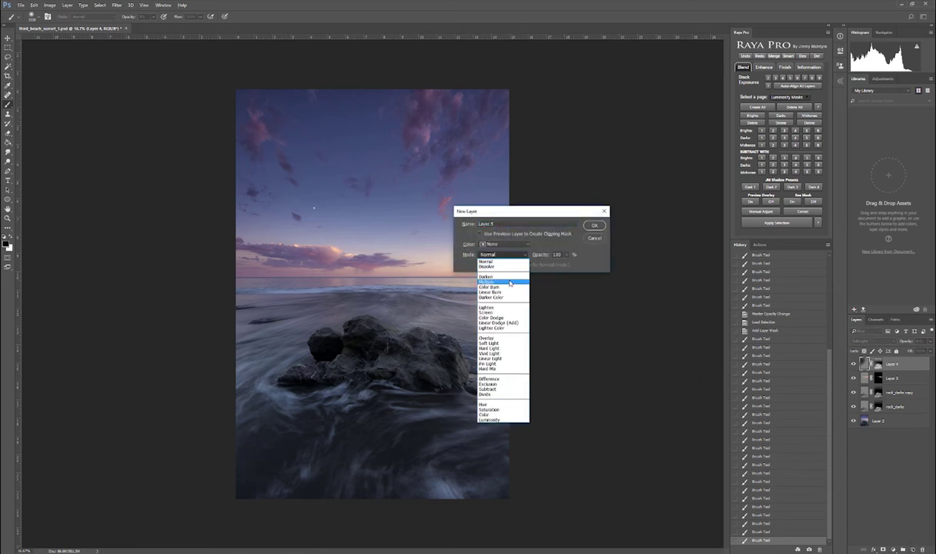
pyautogui.click(501, 343)
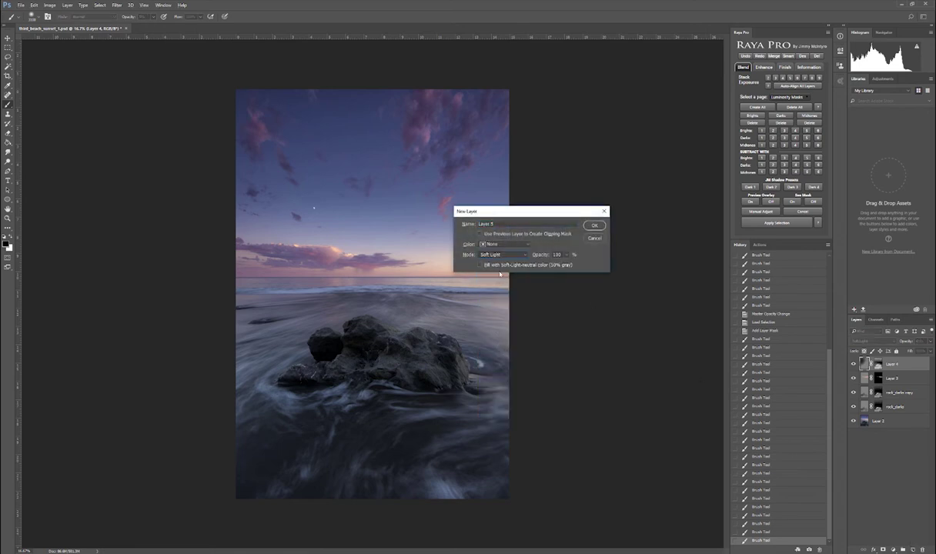
pyautogui.click(594, 225)
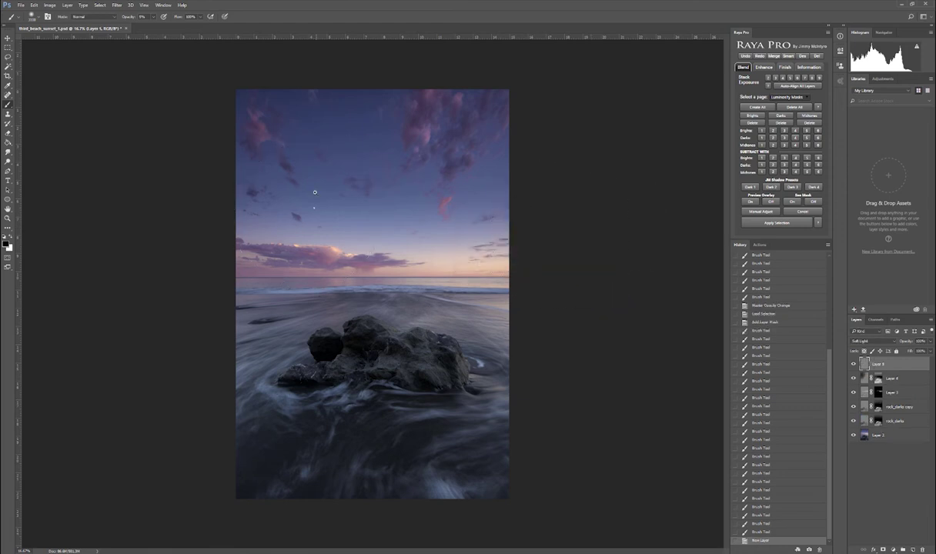
# - Shrink the brush until it is only slightly larger than the moon in the sky
pyautogui.scroll(2, 310, 195)
pyautogui.scroll(4, 310, 195)
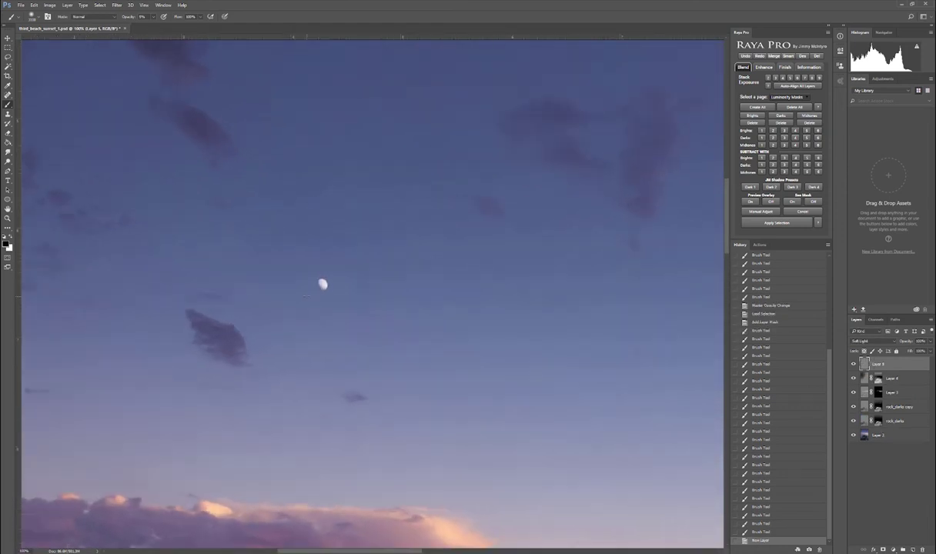
pyautogui.press('[')
pyautogui.press('[')
pyautogui.press('[')
pyautogui.press('[')
pyautogui.press('[')
pyautogui.press('[')
pyautogui.press('[')
pyautogui.press('[')
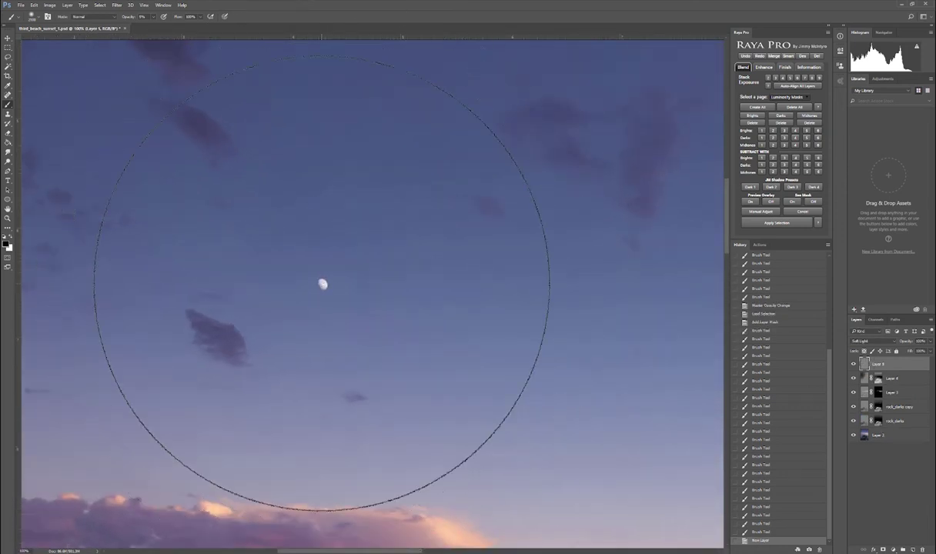
pyautogui.press('[')
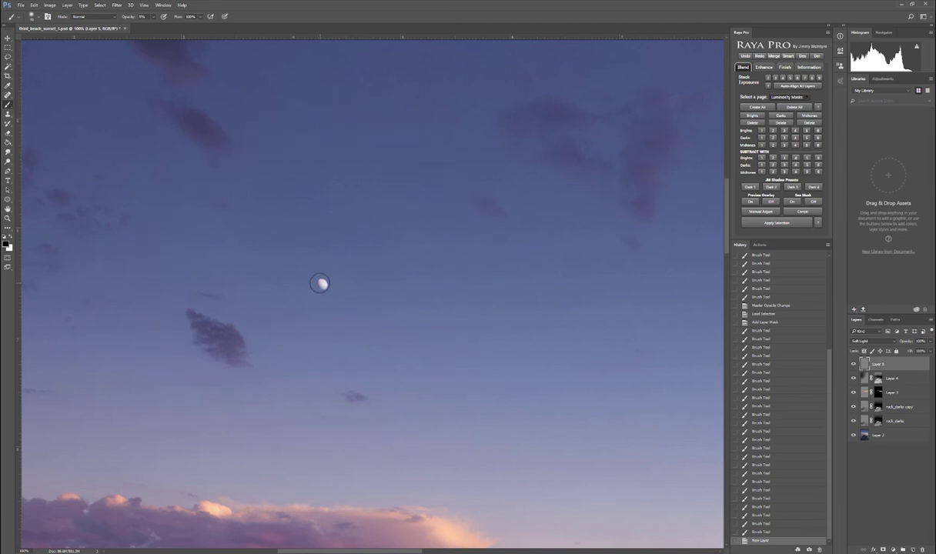
pyautogui.press(']')
pyautogui.press(']')
# - Sample the moon's color and brighten that foreground color to a nearly white pink at 100% brightness
pyautogui.keyDown('alt'); pyautogui.click(323, 284); pyautogui.keyUp('alt')
pyautogui.click(6, 244)
pyautogui.click(482, 48)
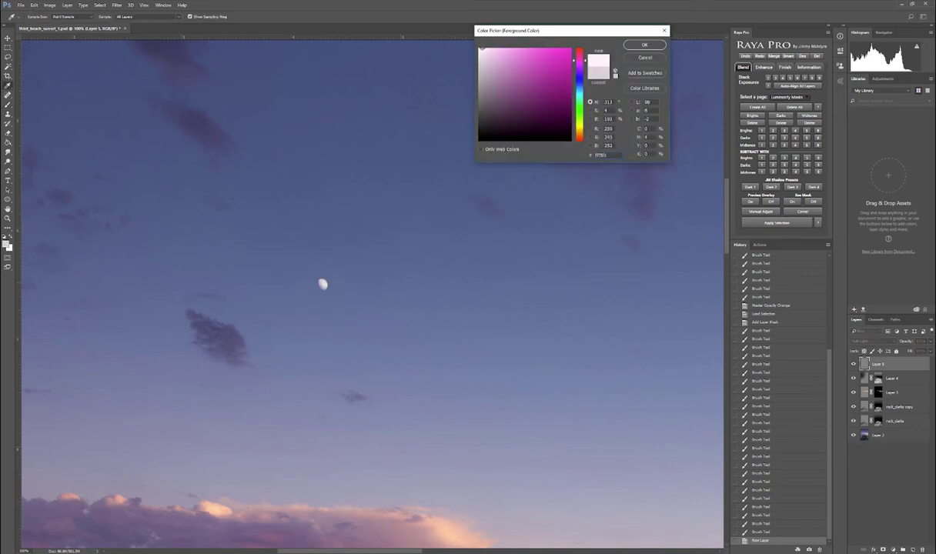
pyautogui.click(639, 46)
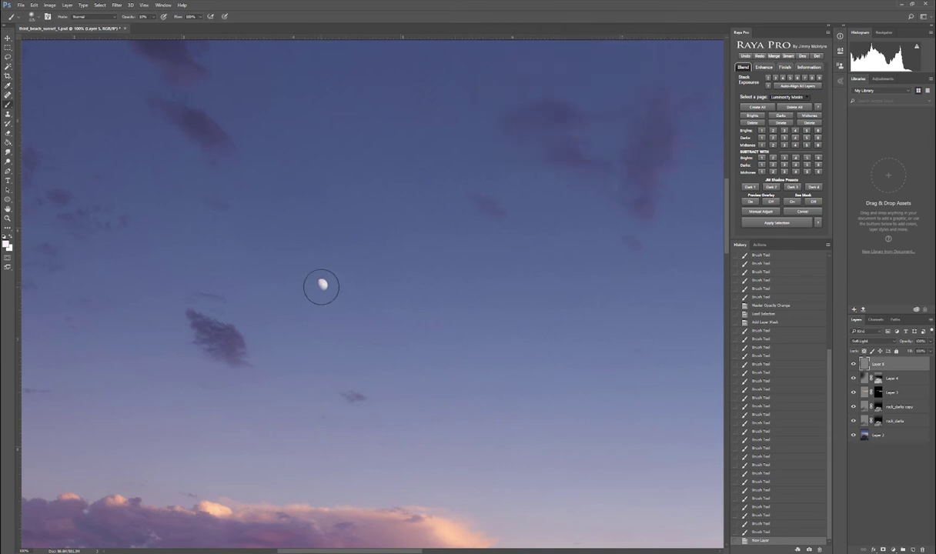
# - Dodge the moon on Layer 5 with several near-white dabs, progressively shrinking the brush toward the moon's size
pyautogui.click(321, 287)
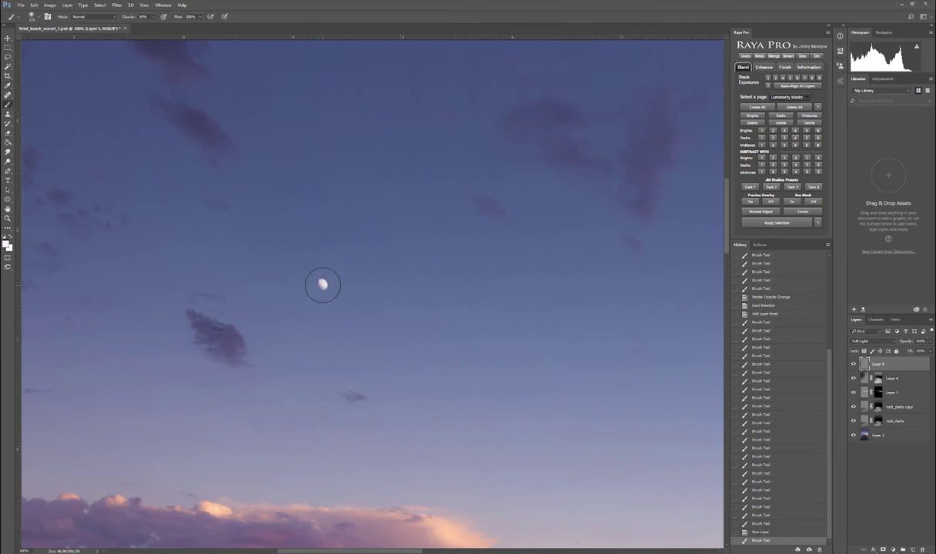
pyautogui.press('[')
pyautogui.press('[')
pyautogui.press('[')
pyautogui.click(322, 285)
pyautogui.press('[')
pyautogui.press('[')
pyautogui.press('[')
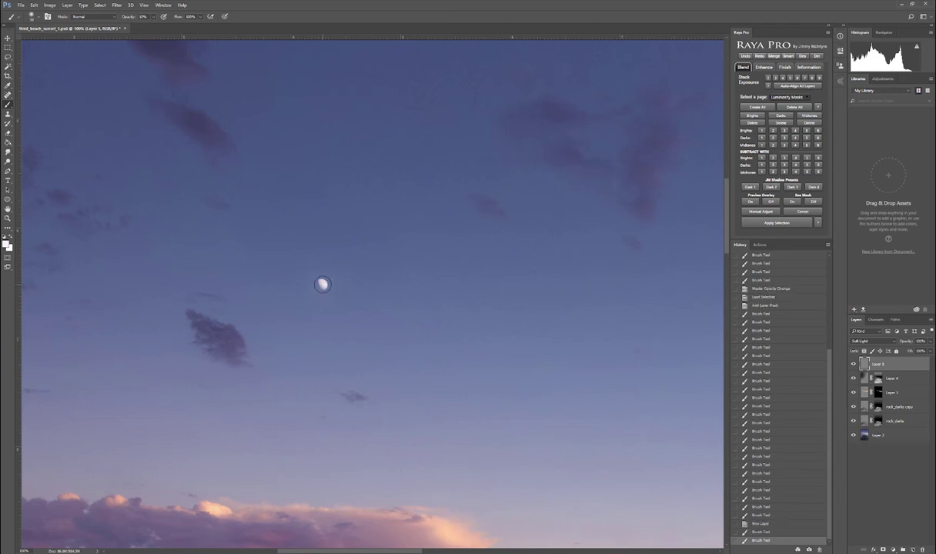
pyautogui.click(322, 284)
pyautogui.click(322, 284)
# - Enlarge the brush slightly and add three more near-white dabs for a glow around the moon
pyautogui.press(']')
pyautogui.press(']')
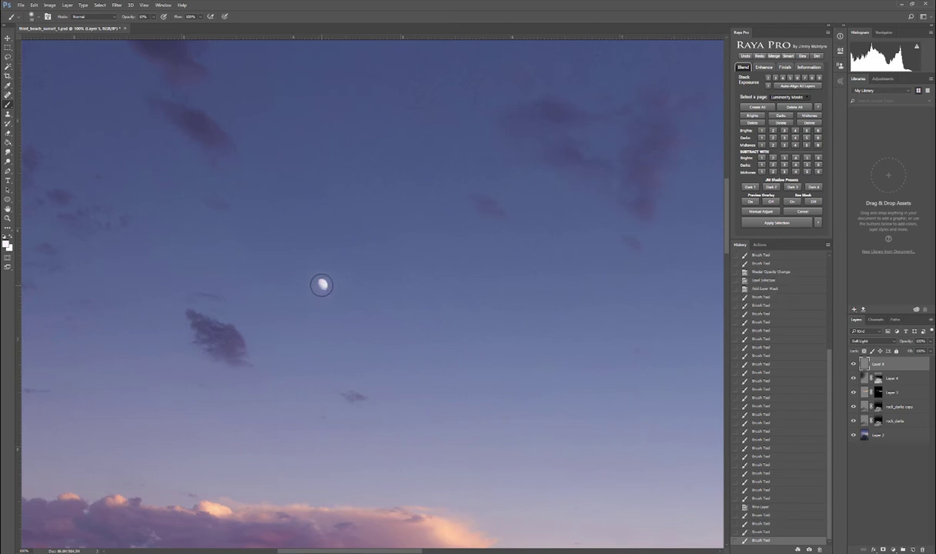
pyautogui.click(322, 285)
pyautogui.click(322, 284)
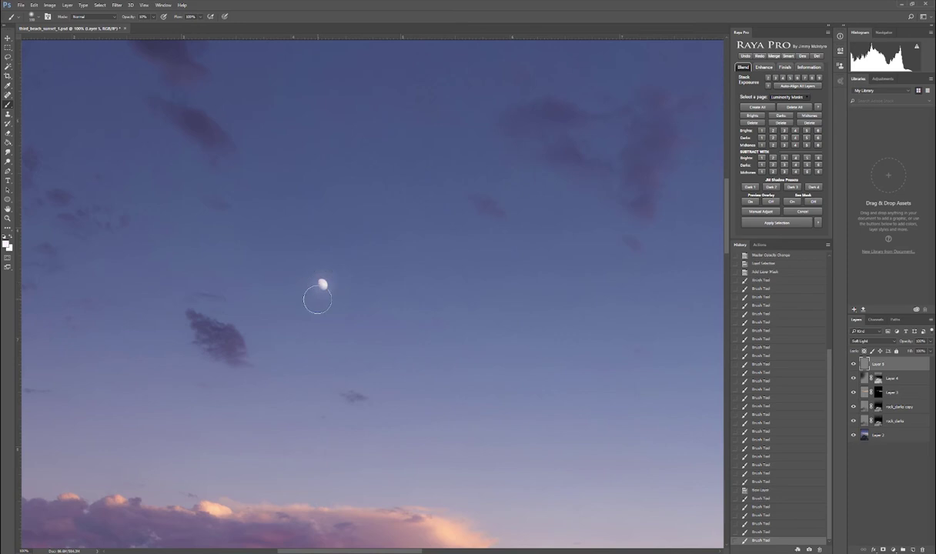
pyautogui.click(324, 285)
# - Undo the last three brush dabs on the moon
pyautogui.scroll(-4, 437, 288)
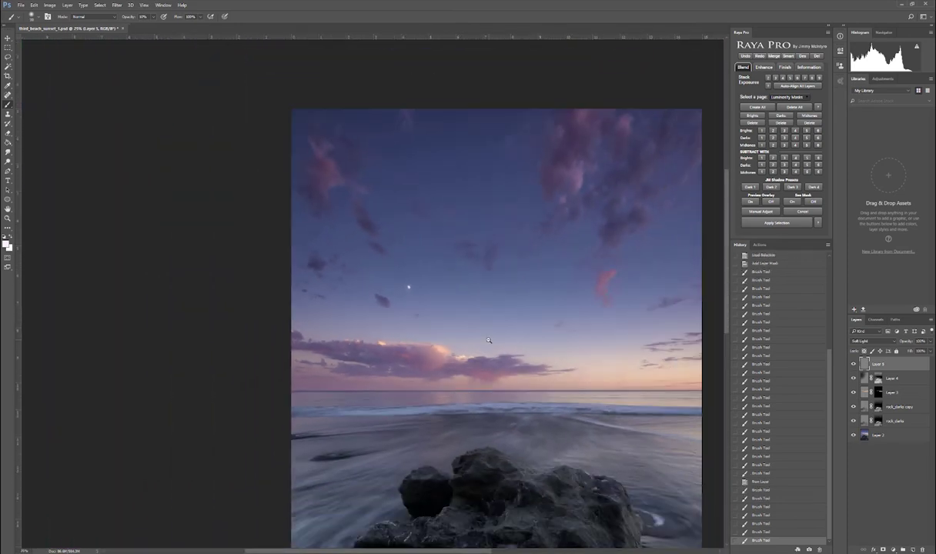
pyautogui.scroll(-1, 487, 342)
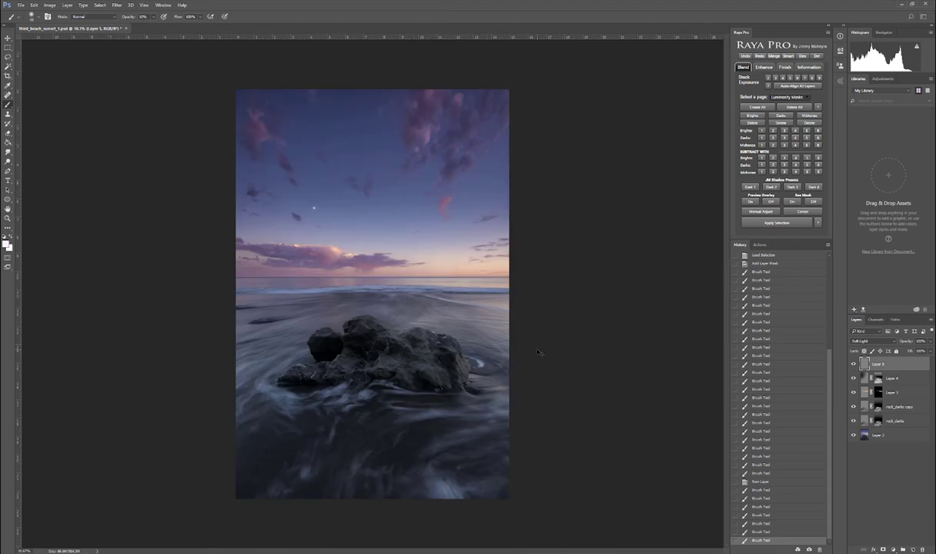
pyautogui.hotkey('ctrl', 'z')
pyautogui.hotkey('ctrl', 'alt', 'z')
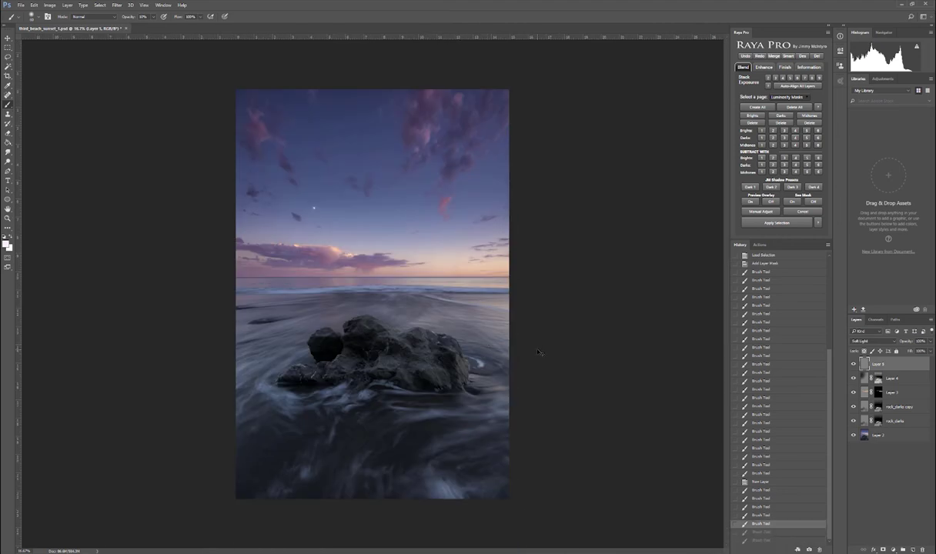
pyautogui.hotkey('ctrl', 'alt', 'z')
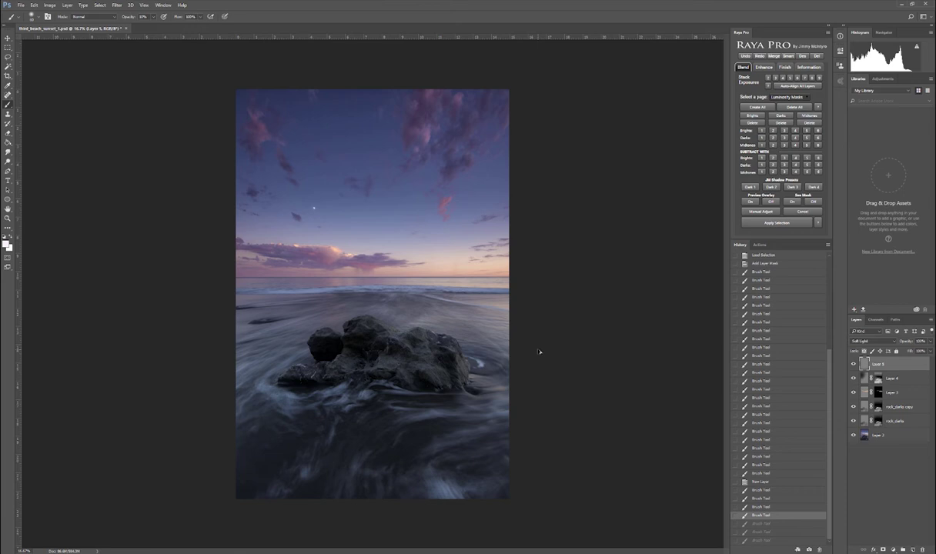
# - Compare the moon with the dodging on Layer 5 hidden and shown, leaving the layer visible
pyautogui.click(854, 365)
pyautogui.click(854, 365)
pyautogui.click(854, 365)
# - Create a new Layer 6 in Soft Light mode filled with 50% gray, and greatly enlarge the brush
pyautogui.keyDown('alt'); pyautogui.click(914, 550); pyautogui.keyUp('alt')
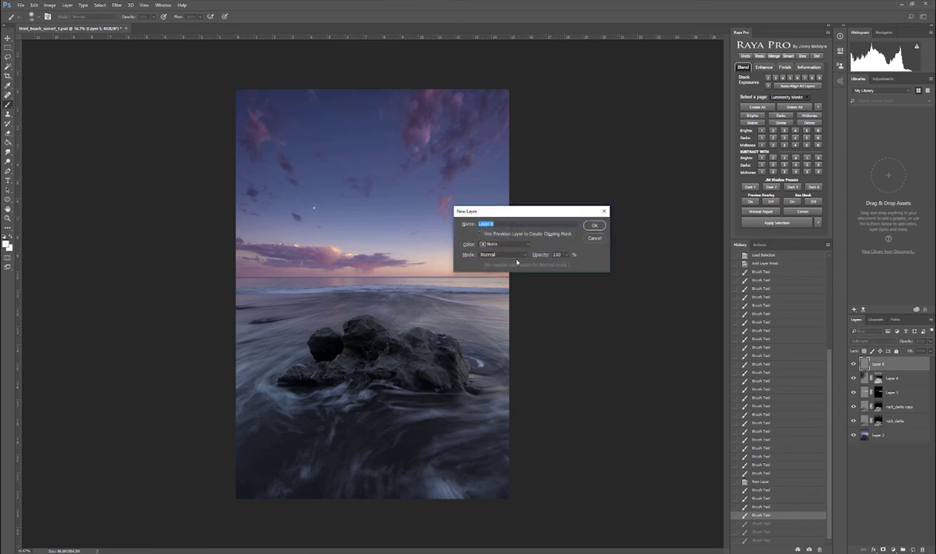
pyautogui.click(507, 255)
pyautogui.click(478, 333)
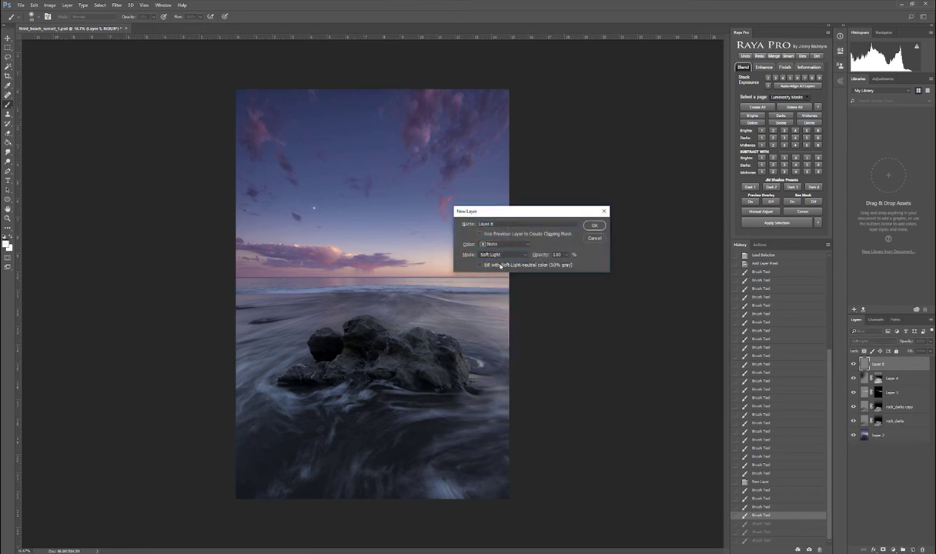
pyautogui.click(501, 265)
pyautogui.click(594, 225)
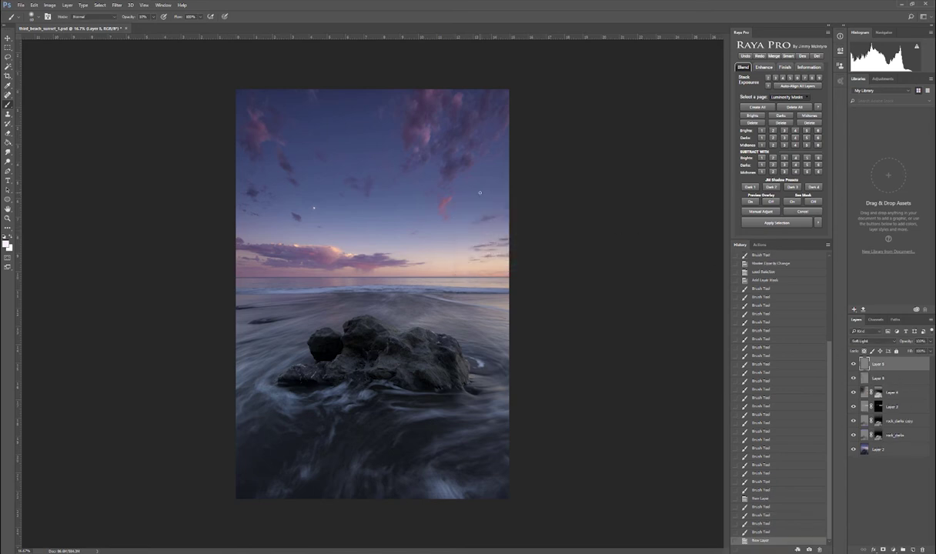
pyautogui.press(']')
pyautogui.press(']')
pyautogui.press(']')
pyautogui.press(']')
pyautogui.press(']')
pyautogui.press(']')
pyautogui.press(']')
pyautogui.press(']')
pyautogui.press(']')
pyautogui.press(']')
pyautogui.press(']')
pyautogui.press(']')
pyautogui.press(']')
pyautogui.press(']')
# - Compare the saved brights and darks luminosity mask channels, including Alpha 1, 2, 5 and 6, to find one suited to the bright horizon
pyautogui.click(876, 319)
pyautogui.click(882, 441)
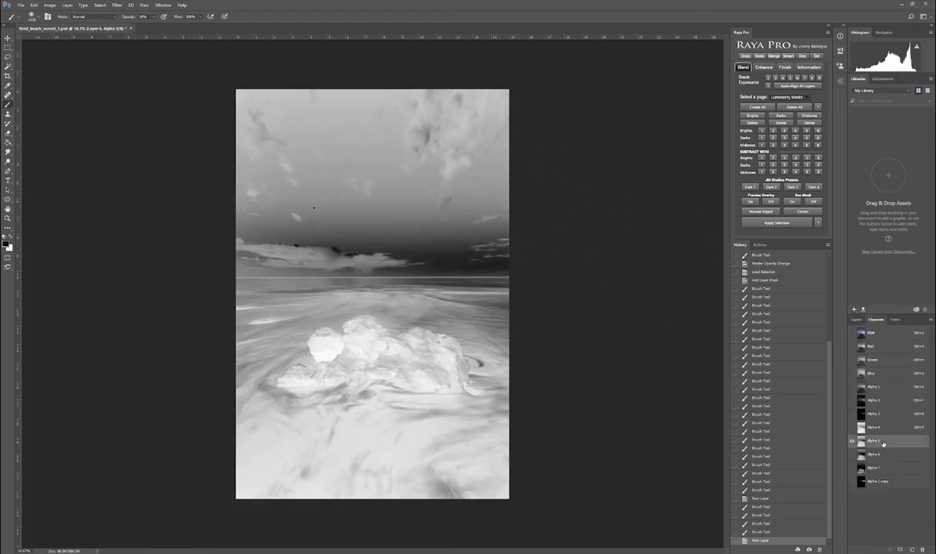
pyautogui.click(880, 456)
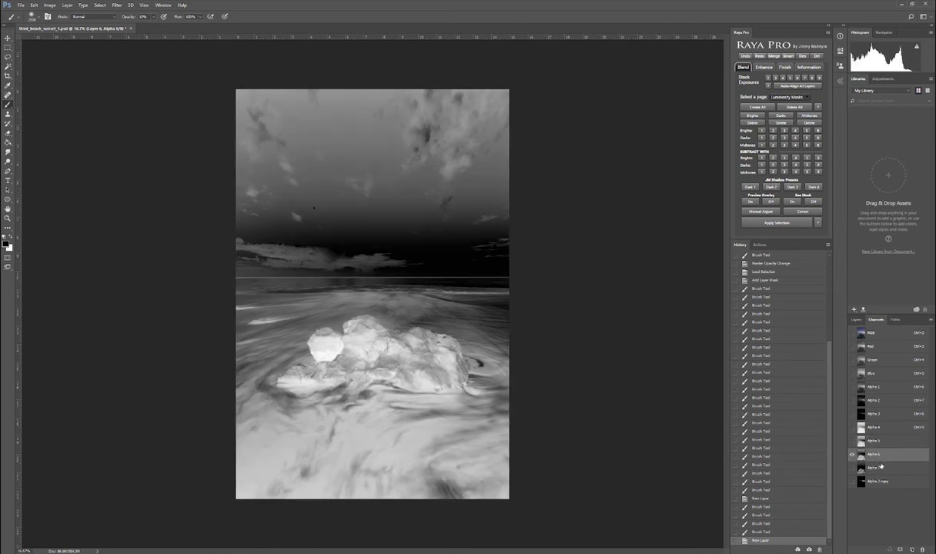
pyautogui.click(886, 401)
pyautogui.click(888, 388)
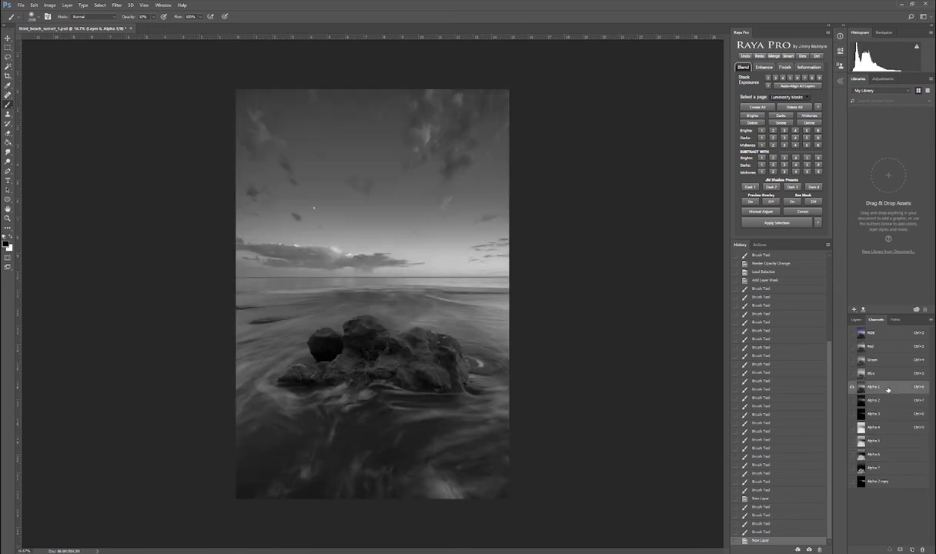
pyautogui.click(883, 401)
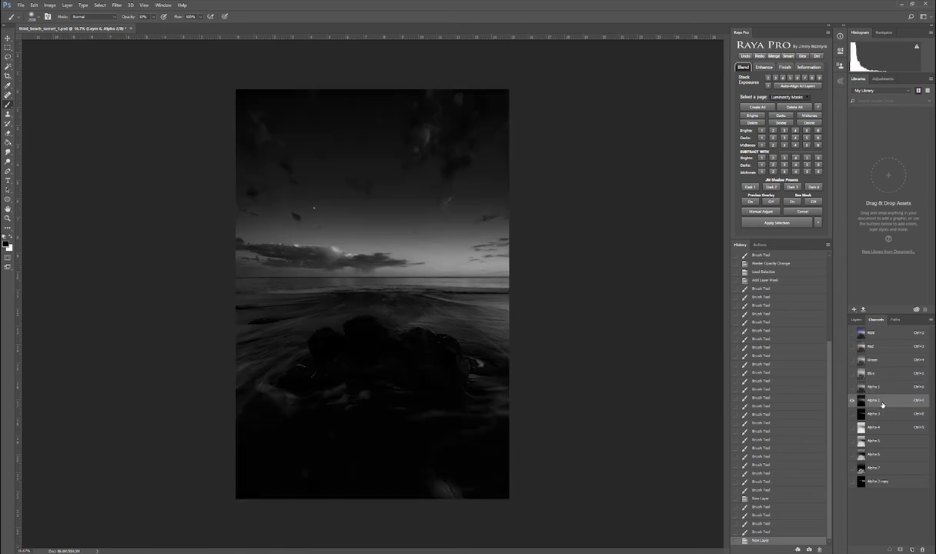
pyautogui.click(883, 427)
pyautogui.click(885, 442)
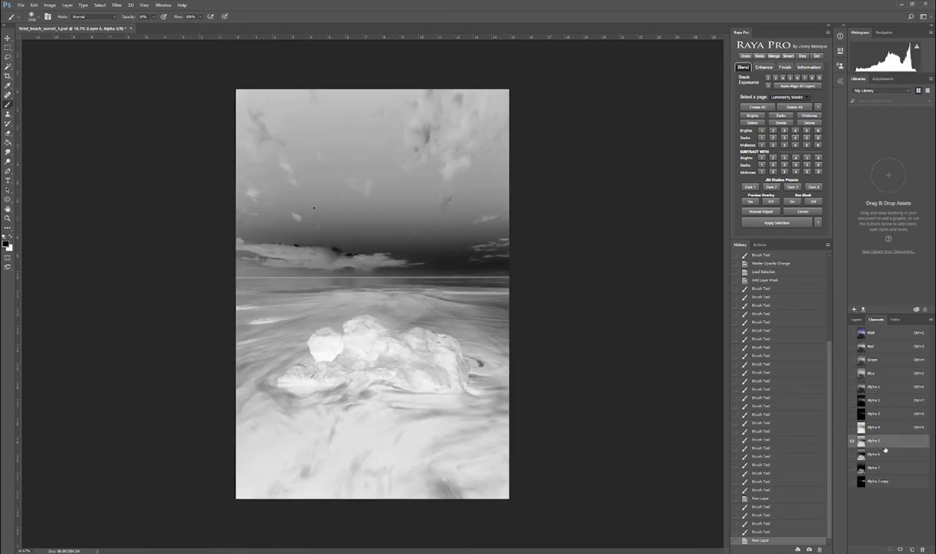
pyautogui.click(877, 454)
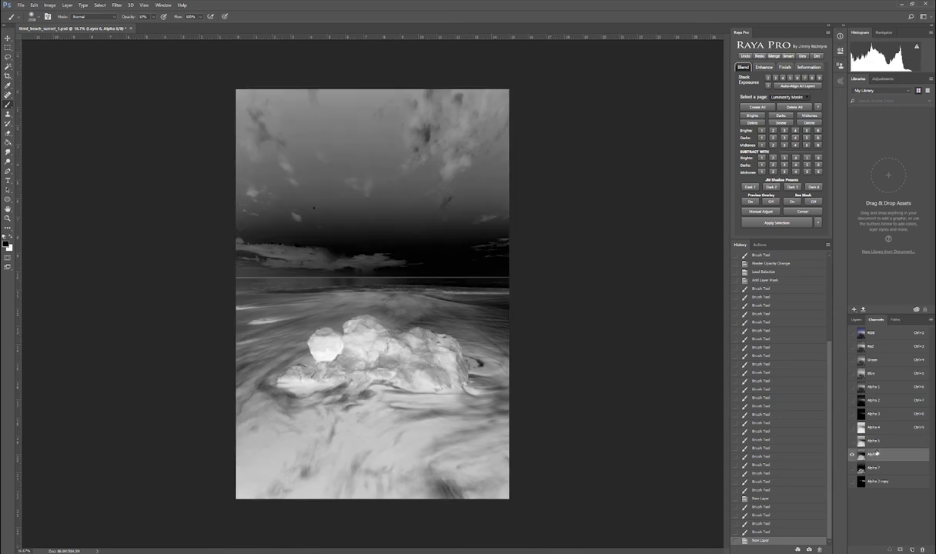
pyautogui.click(878, 440)
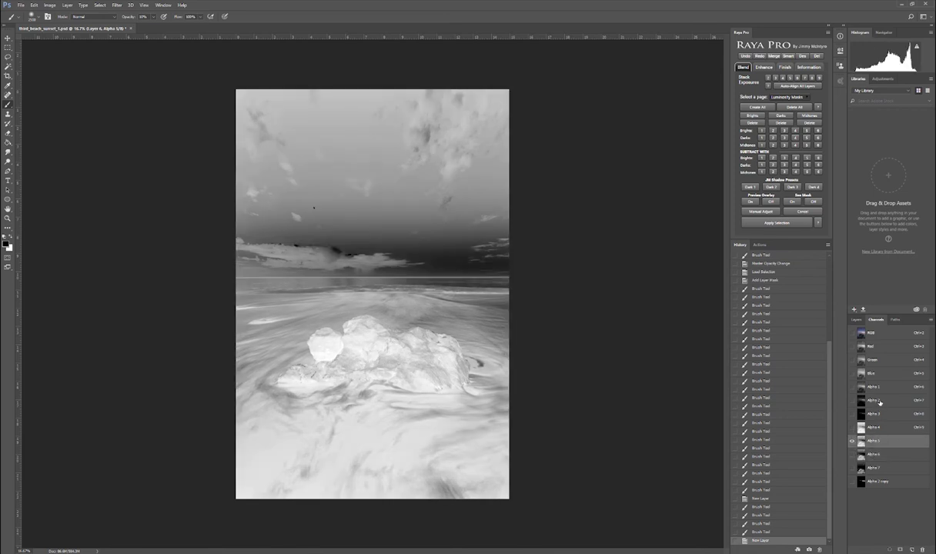
pyautogui.click(879, 402)
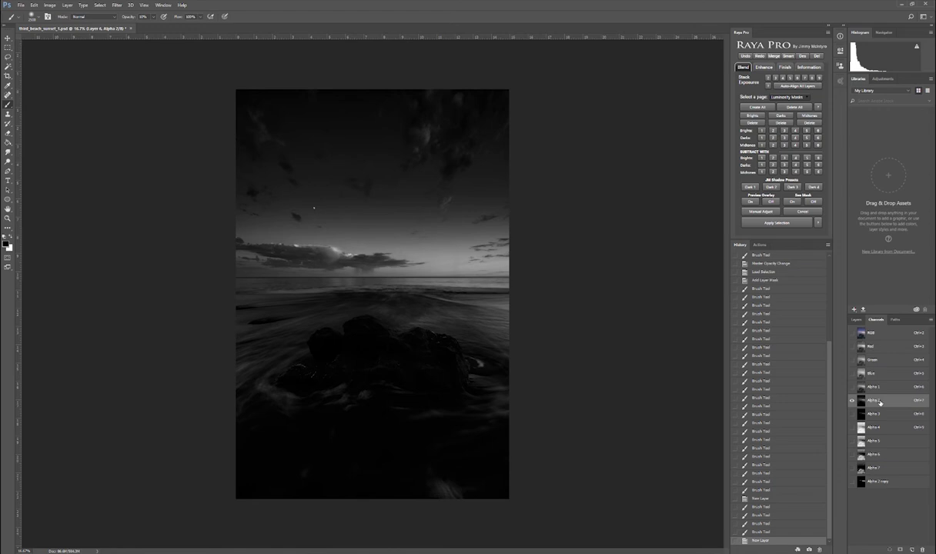
pyautogui.click(879, 389)
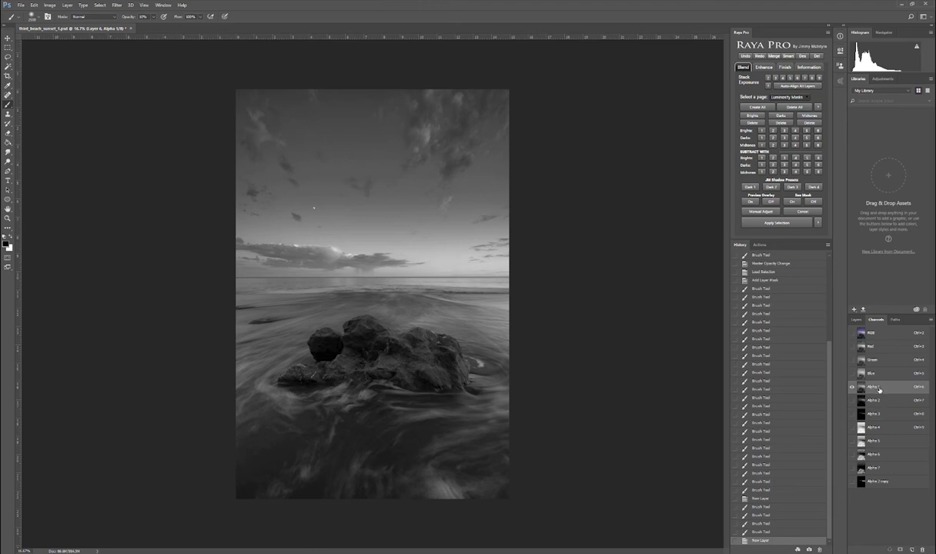
# - Duplicate the Alpha 1 channel and raise the copy's contrast with Levels, setting white input to 158 and midtones to 0.62
pyautogui.moveTo(880, 391); pyautogui.dragTo(912, 549)
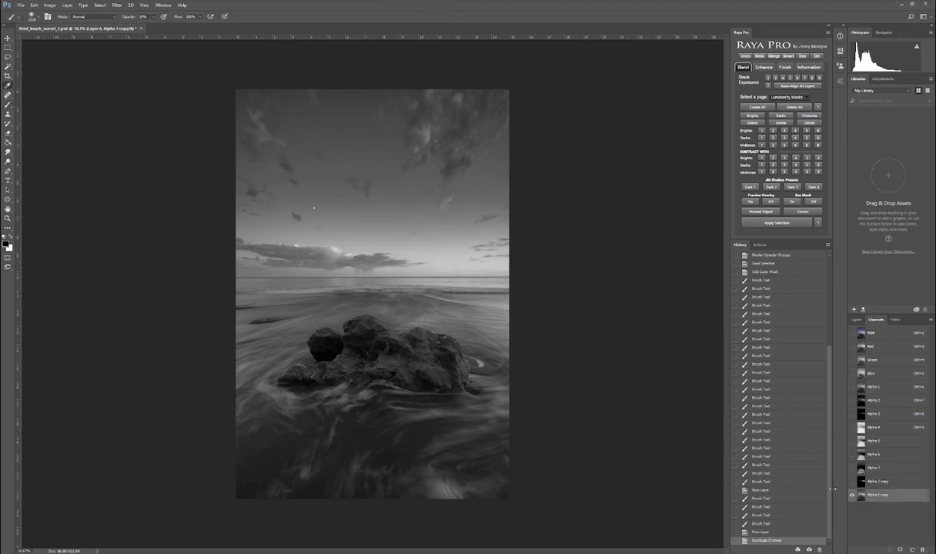
pyautogui.hotkey('ctrl', 'l')
pyautogui.moveTo(593, 310)
pyautogui.mouseDown()
pyautogui.moveTo(601, 311)
pyautogui.moveTo(579, 310)
pyautogui.mouseUp()
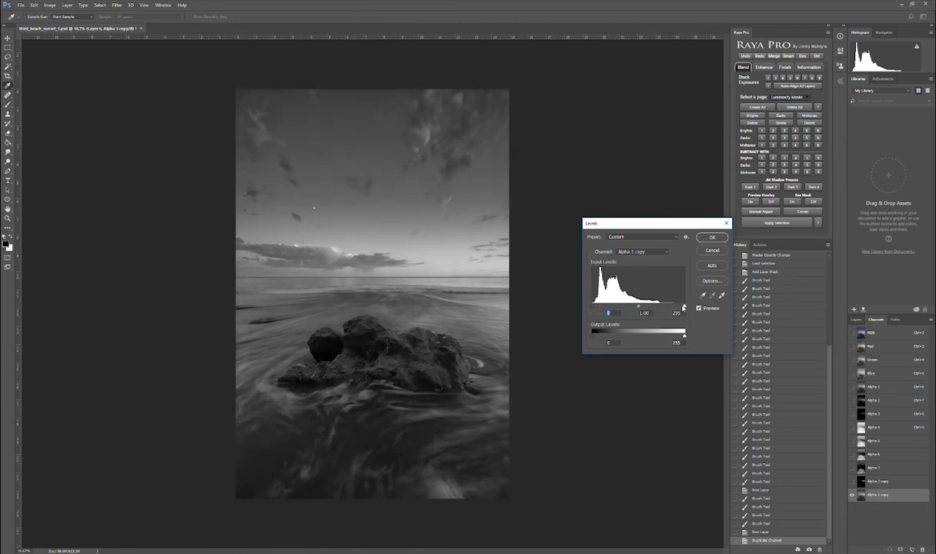
pyautogui.moveTo(681, 307); pyautogui.dragTo(630, 308)
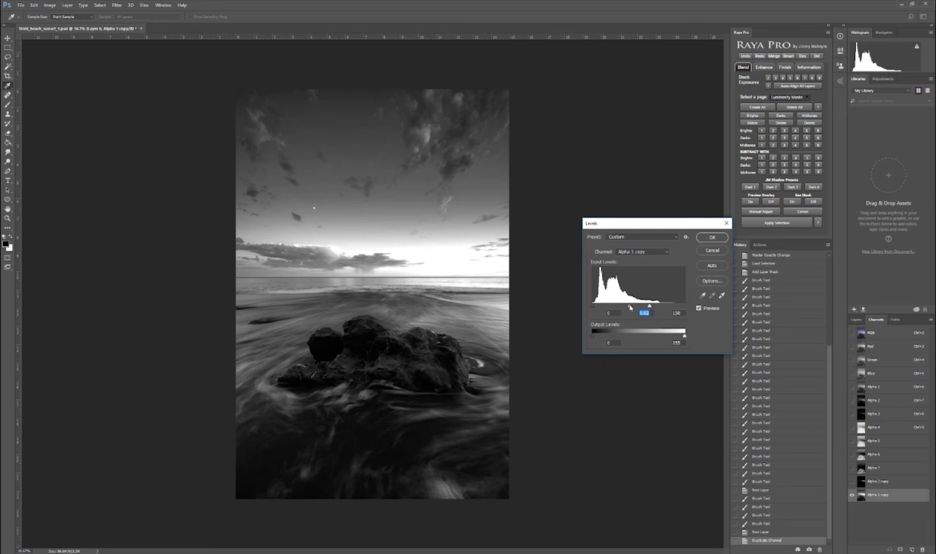
pyautogui.click(710, 239)
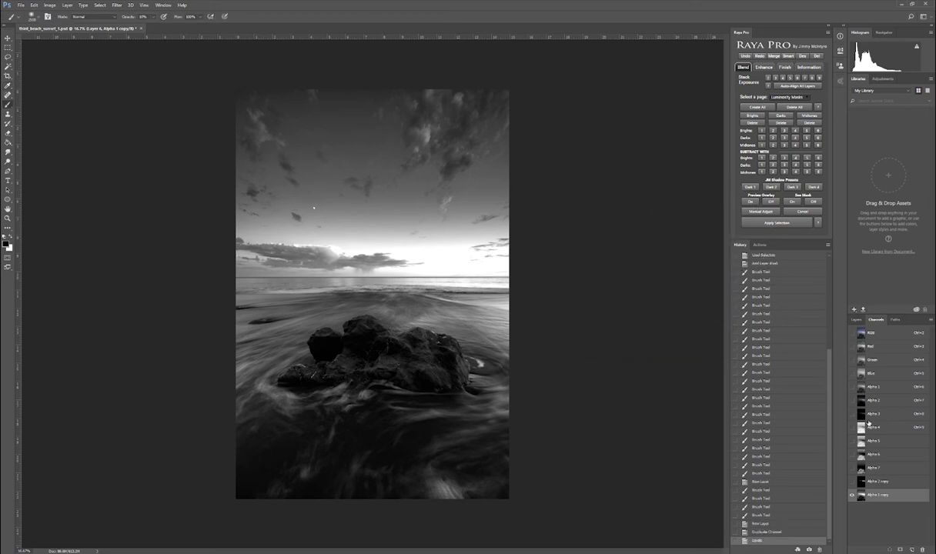
# - Load the Alpha 1 copy channel as a selection, add it as a mask on Layer 6, and target the layer's gray fill
pyautogui.keyDown('ctrl'); pyautogui.click(874, 496); pyautogui.keyUp('ctrl')
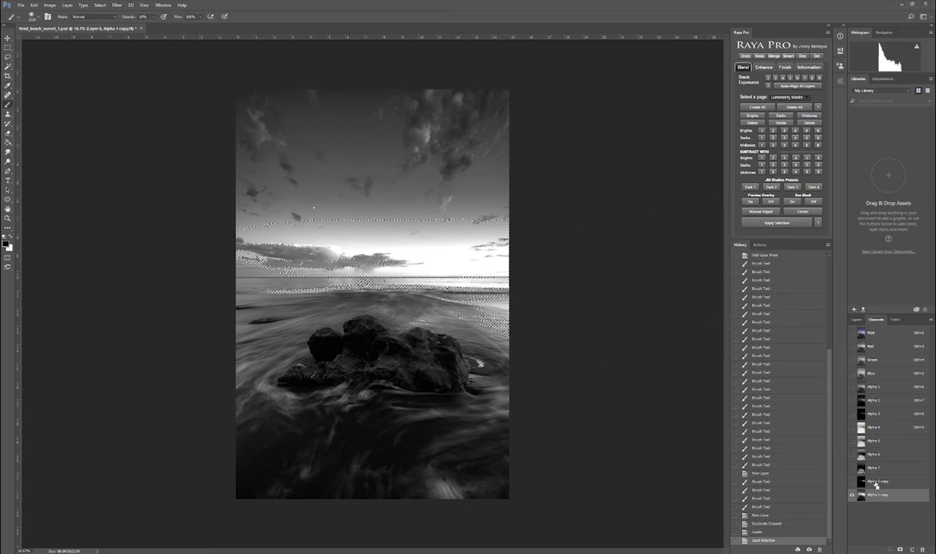
pyautogui.click(856, 320)
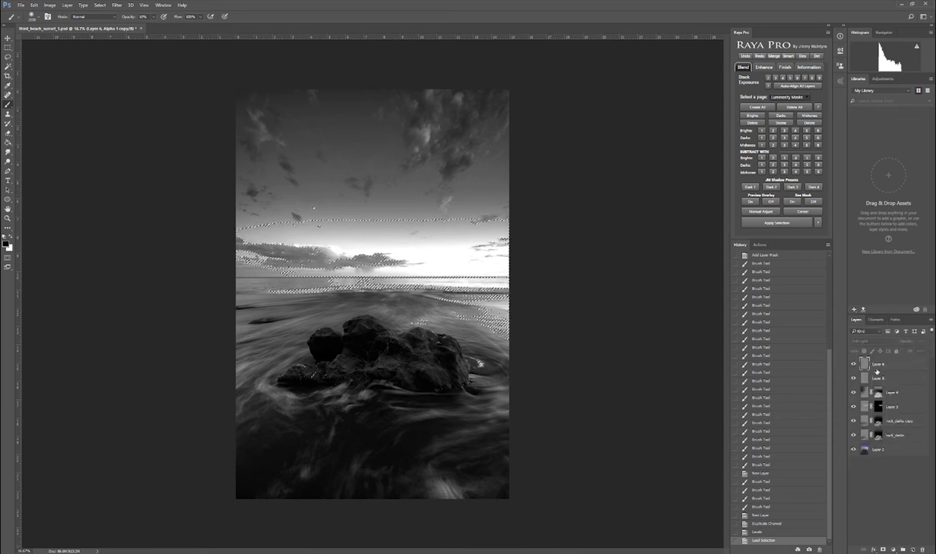
pyautogui.click(876, 368)
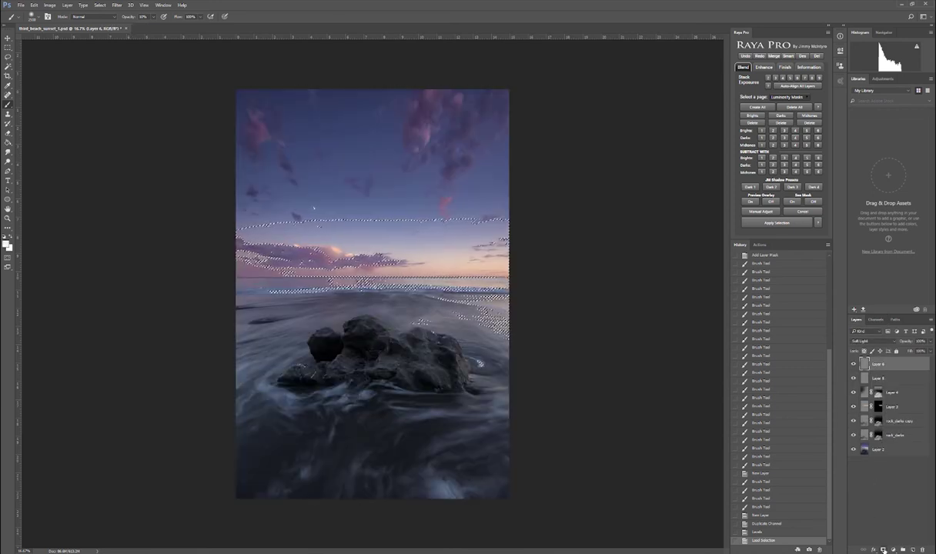
pyautogui.click(883, 549)
pyautogui.click(865, 365)
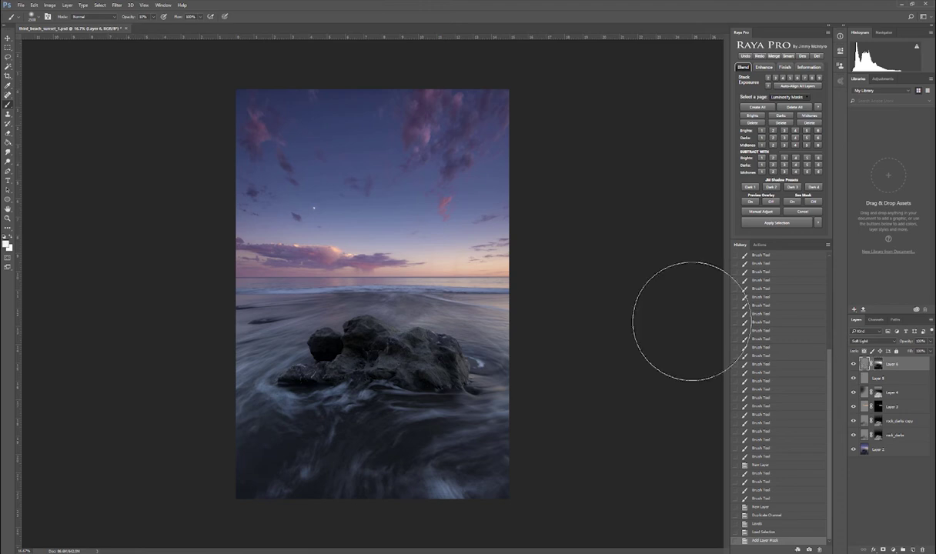
# - Sample the warm sky color near the horizon and brighten the foreground color to light peach ffddc5
pyautogui.keyDown('alt'); pyautogui.click(502, 259); pyautogui.keyUp('alt')
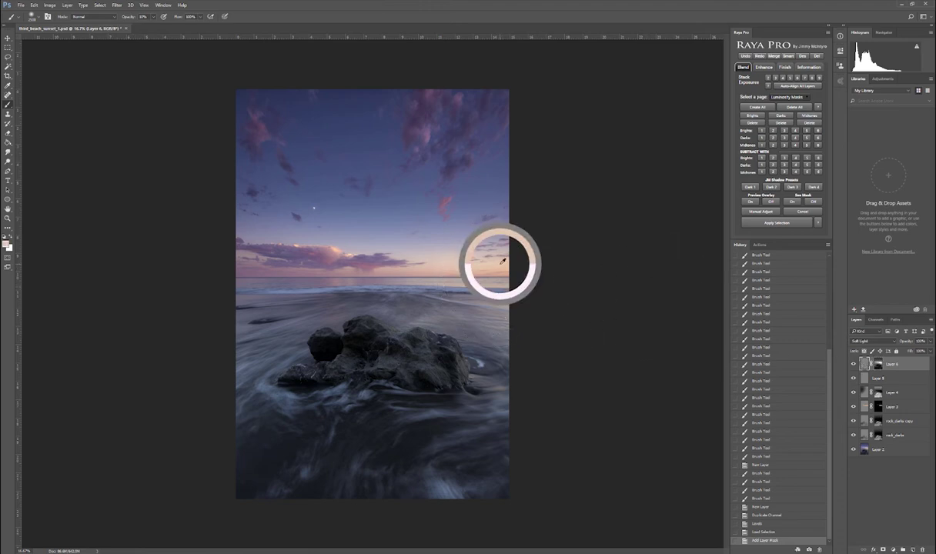
pyautogui.click(7, 243)
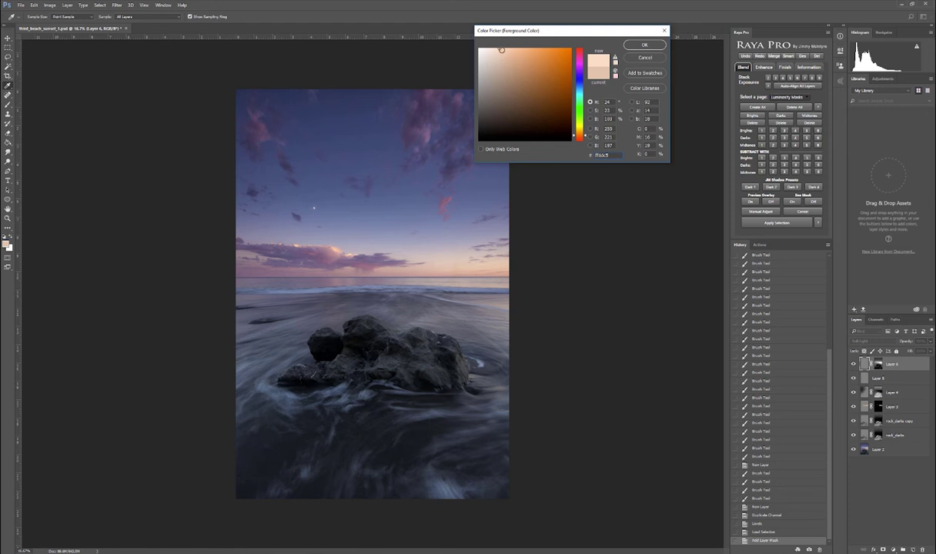
pyautogui.click(628, 45)
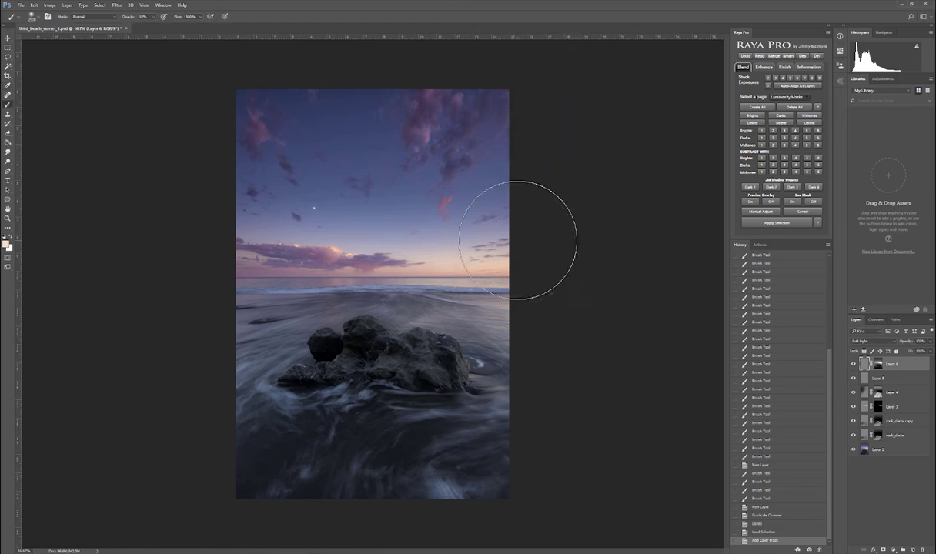
# - Reduce the brush size and dodge the sky at the photo's right edge with peach dabs and strokes sweeping toward the horizon
pyautogui.press('[')
pyautogui.press('[')
pyautogui.press('[')
pyautogui.press('[')
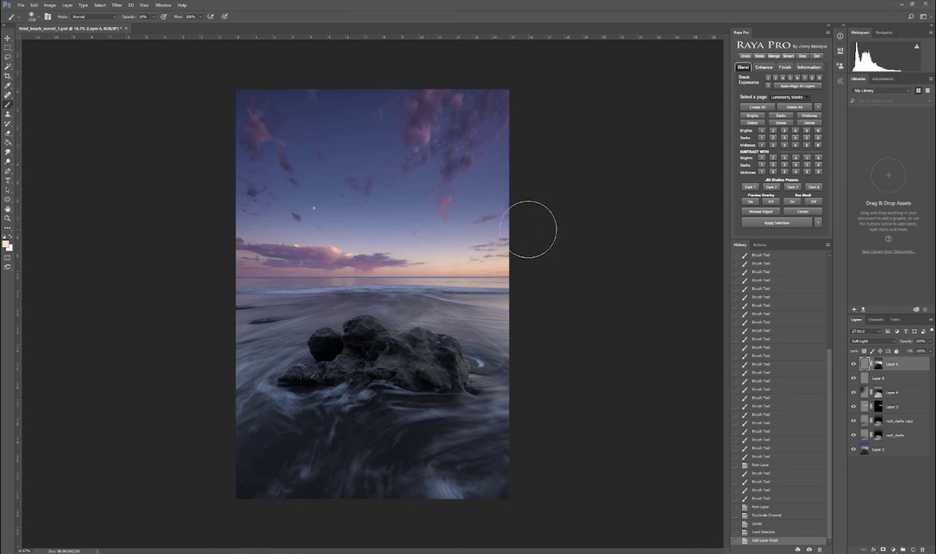
pyautogui.press(']')
pyautogui.press(']')
pyautogui.press(']')
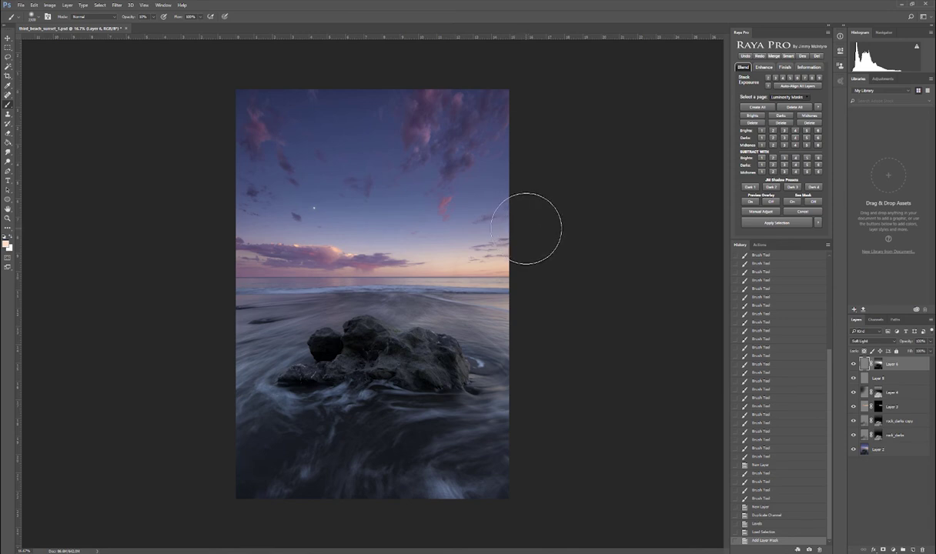
pyautogui.click(481, 215)
pyautogui.click(482, 165)
pyautogui.click(493, 173)
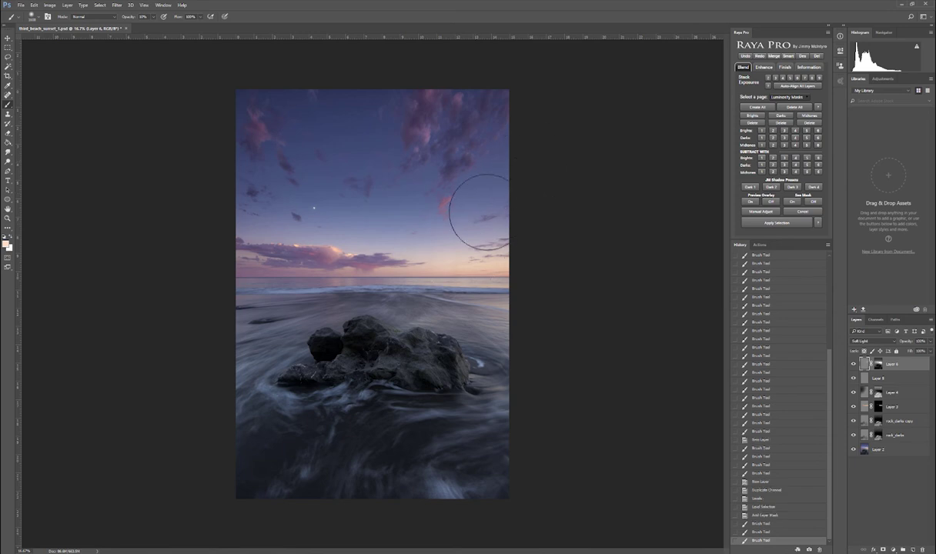
pyautogui.click(465, 205)
pyautogui.moveTo(542, 206); pyautogui.dragTo(414, 267)
pyautogui.moveTo(577, 216); pyautogui.dragTo(414, 269)
pyautogui.moveTo(552, 240); pyautogui.dragTo(380, 265)
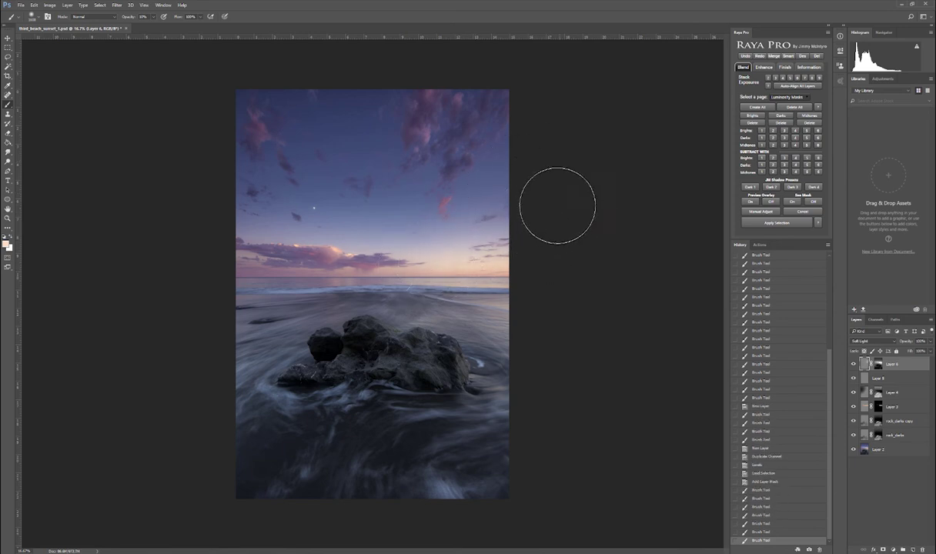
pyautogui.moveTo(558, 205)
pyautogui.mouseDown()
pyautogui.moveTo(457, 202)
pyautogui.moveTo(385, 271)
pyautogui.moveTo(512, 239)
pyautogui.moveTo(365, 278)
pyautogui.mouseUp()
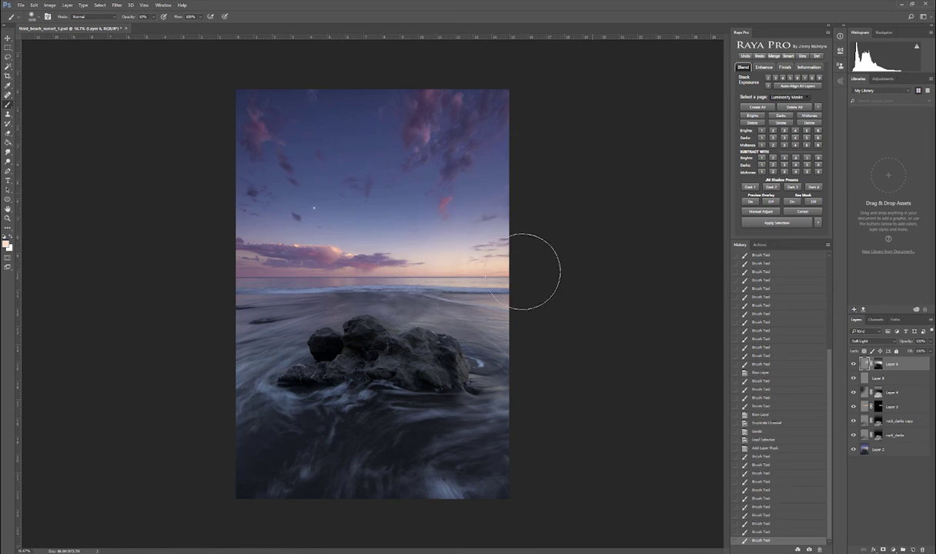
# - Paint peach strokes inward from the photo's right edge over the water and horizon line to extend the glow
pyautogui.moveTo(523, 272); pyautogui.dragTo(439, 293)
pyautogui.moveTo(548, 324); pyautogui.dragTo(454, 296)
pyautogui.moveTo(568, 313); pyautogui.dragTo(441, 296)
pyautogui.moveTo(523, 280); pyautogui.dragTo(439, 290)
pyautogui.moveTo(519, 296); pyautogui.dragTo(454, 281)
pyautogui.moveTo(613, 254)
pyautogui.mouseDown()
pyautogui.moveTo(431, 248)
pyautogui.moveTo(462, 250)
pyautogui.moveTo(425, 260)
pyautogui.moveTo(548, 244)
pyautogui.moveTo(507, 251)
pyautogui.moveTo(449, 241)
pyautogui.moveTo(487, 210)
pyautogui.moveTo(442, 202)
pyautogui.moveTo(394, 228)
pyautogui.moveTo(476, 188)
pyautogui.moveTo(437, 225)
pyautogui.moveTo(290, 257)
pyautogui.moveTo(454, 226)
pyautogui.moveTo(430, 238)
pyautogui.moveTo(344, 244)
pyautogui.moveTo(432, 251)
pyautogui.moveTo(389, 242)
pyautogui.moveTo(485, 200)
pyautogui.moveTo(465, 219)
pyautogui.moveTo(524, 214)
pyautogui.moveTo(404, 248)
pyautogui.moveTo(486, 205)
pyautogui.moveTo(376, 228)
pyautogui.moveTo(464, 194)
pyautogui.moveTo(451, 187)
pyautogui.moveTo(347, 217)
pyautogui.moveTo(390, 223)
pyautogui.moveTo(370, 233)
pyautogui.moveTo(323, 239)
pyautogui.moveTo(394, 218)
pyautogui.moveTo(248, 240)
pyautogui.moveTo(377, 228)
pyautogui.moveTo(335, 245)
pyautogui.moveTo(435, 242)
pyautogui.moveTo(330, 256)
pyautogui.moveTo(445, 264)
pyautogui.moveTo(317, 289)
pyautogui.moveTo(359, 284)
pyautogui.mouseUp()
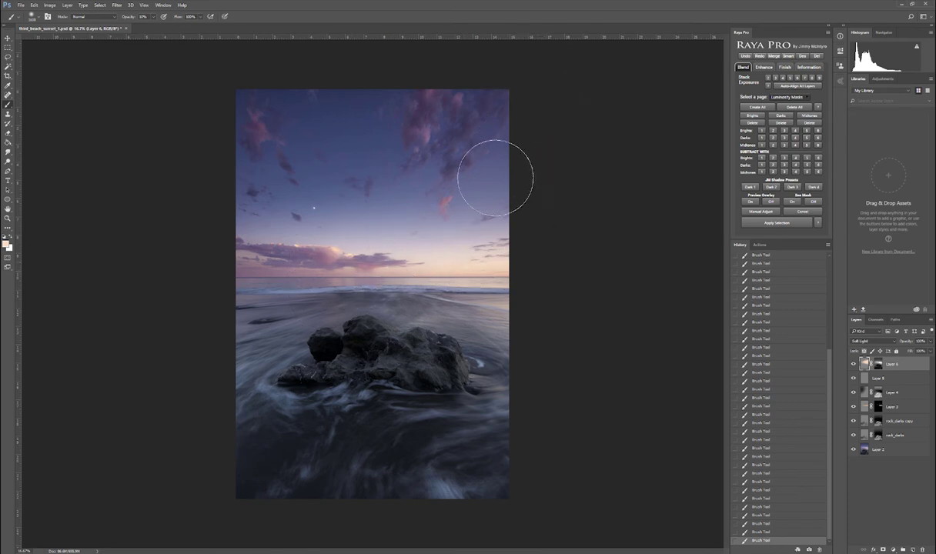
# - Brush three long peach strokes from the upper-right clouds down through the sky toward the horizon
pyautogui.moveTo(505, 128)
pyautogui.mouseDown()
pyautogui.moveTo(410, 245)
pyautogui.moveTo(351, 297)
pyautogui.mouseUp()
pyautogui.moveTo(464, 118); pyautogui.dragTo(379, 234)
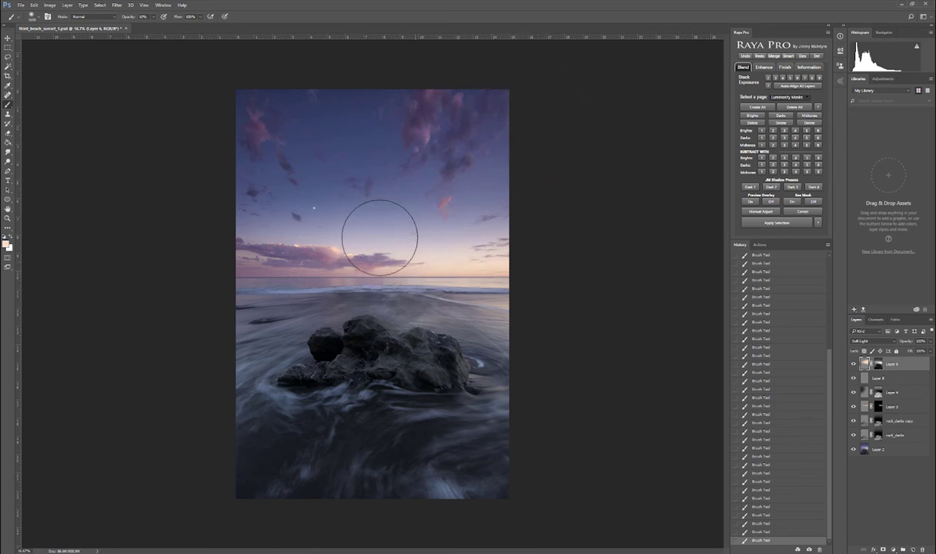
pyautogui.moveTo(481, 110)
pyautogui.mouseDown()
pyautogui.moveTo(418, 219)
pyautogui.moveTo(466, 204)
pyautogui.mouseUp()
# - Compare the photo with the peach dodging on Layer 6 hidden and shown, leaving the layer visible
pyautogui.click(853, 365)
pyautogui.click(854, 365)
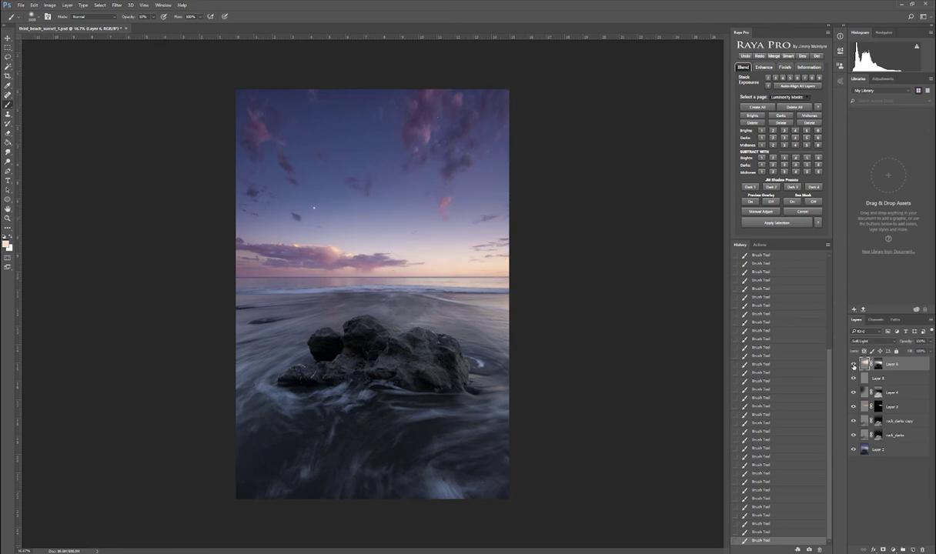
pyautogui.click(853, 365)
pyautogui.click(854, 365)
pyautogui.click(853, 365)
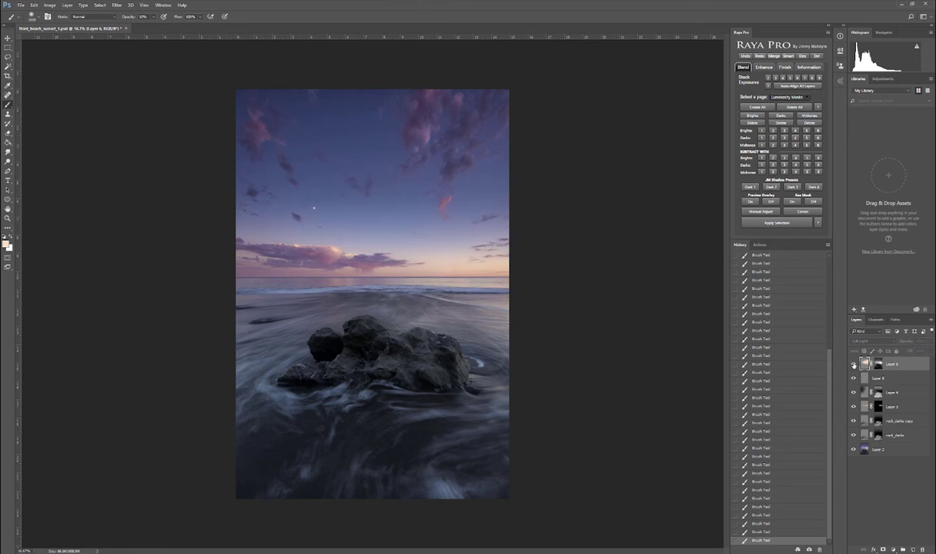
pyautogui.click(854, 365)
pyautogui.click(853, 365)
pyautogui.click(853, 365)
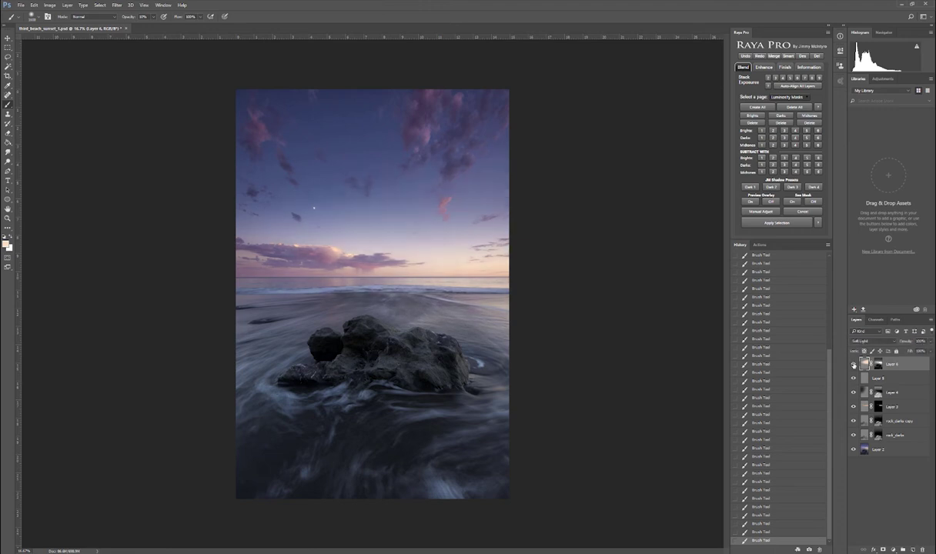
pyautogui.click(853, 365)
pyautogui.click(853, 365)
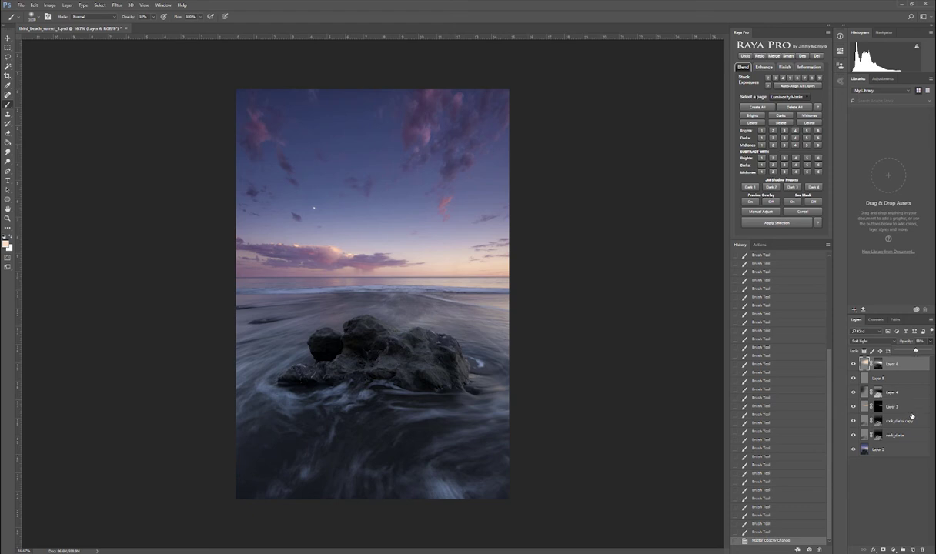
# - Lower the opacity of Layer 6 to soften the glow, and check the photo with the layer hidden and shown
pyautogui.click(914, 377)
pyautogui.click(914, 365)
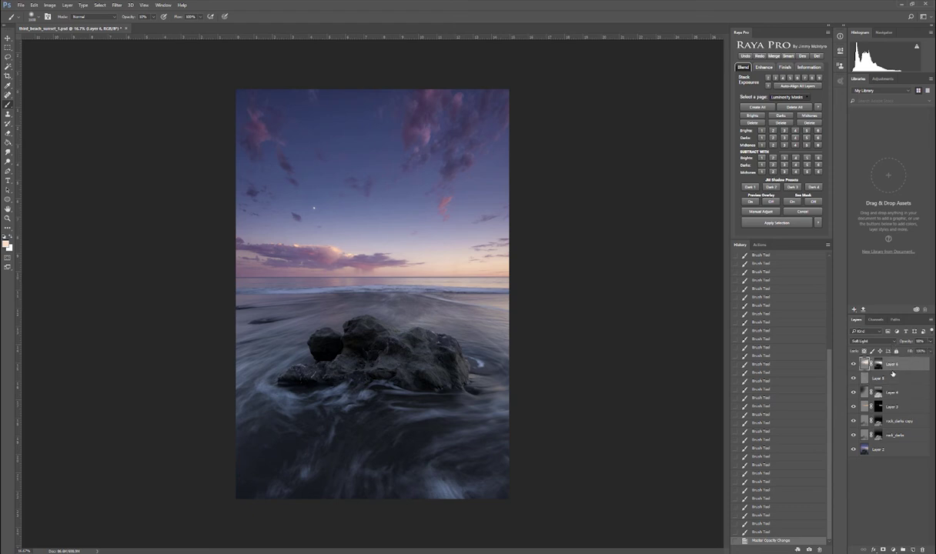
pyautogui.click(854, 365)
pyautogui.click(854, 364)
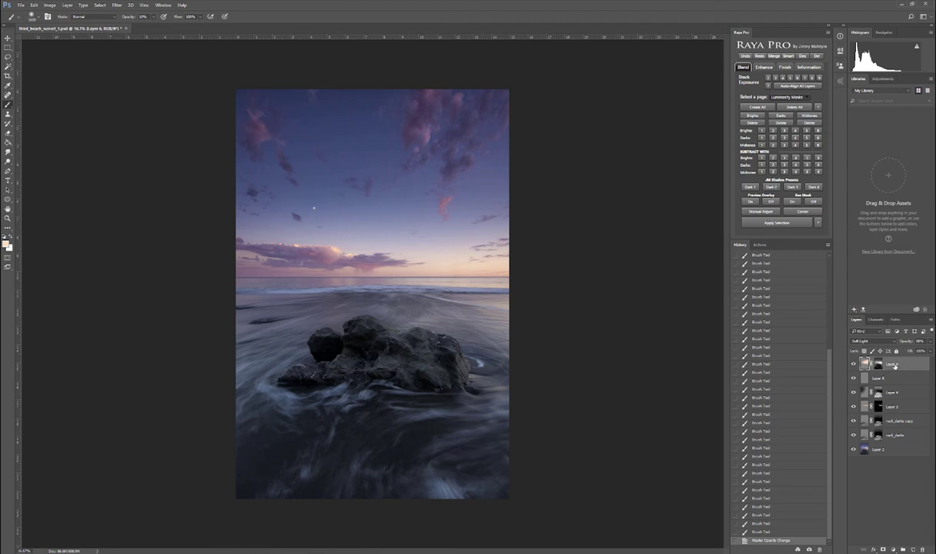
# - Create Layer 7 above Layer 6 in Soft Light mode, filled with 50% gray
pyautogui.keyDown('alt'); pyautogui.click(913, 549); pyautogui.keyUp('alt')
pyautogui.click(500, 245)
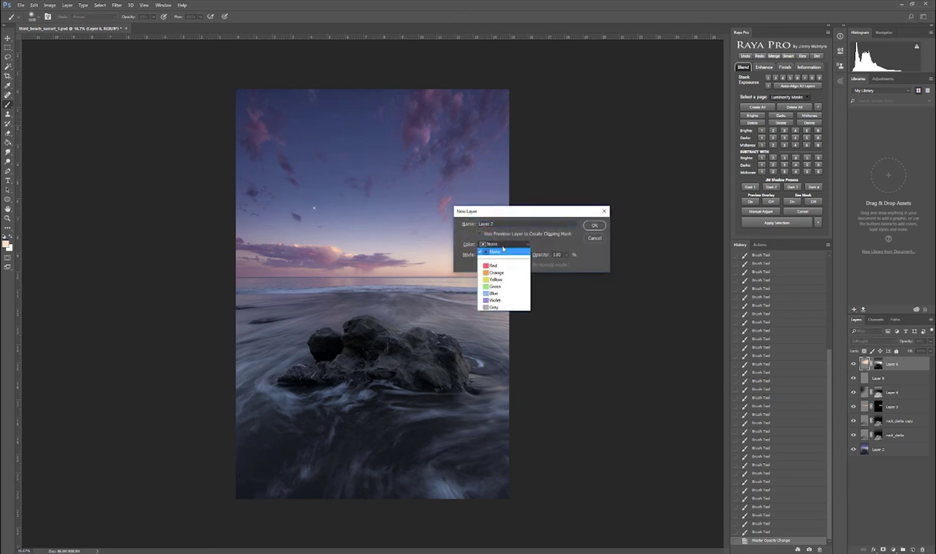
pyautogui.click(542, 244)
pyautogui.click(504, 255)
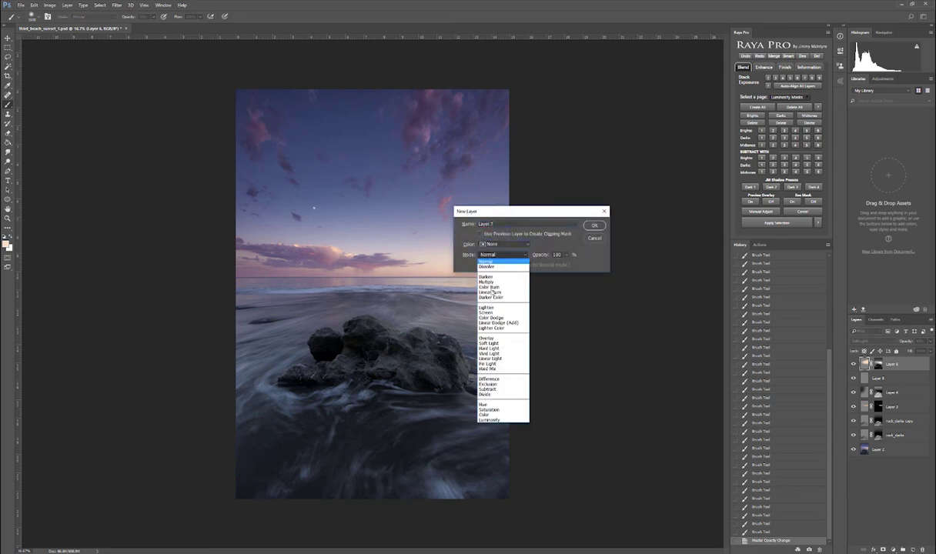
pyautogui.click(502, 323)
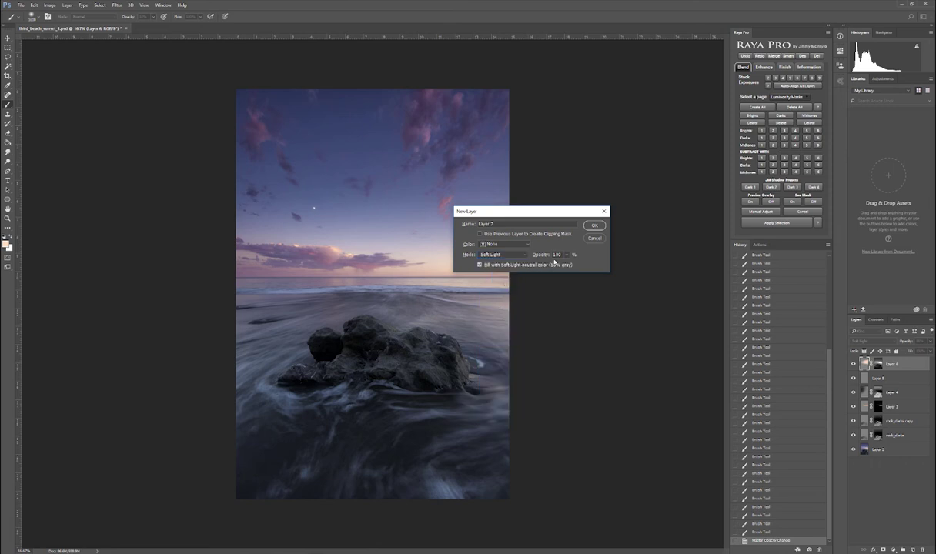
pyautogui.click(594, 224)
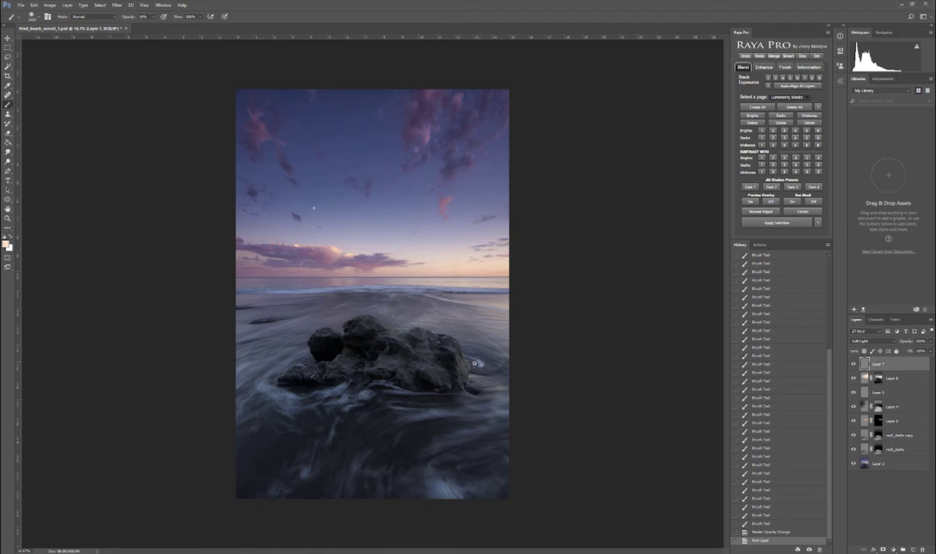
# - Paint peach highlights with a smaller brush down the rock's right face and from the notch in its top edge
pyautogui.scroll(2, 474, 364)
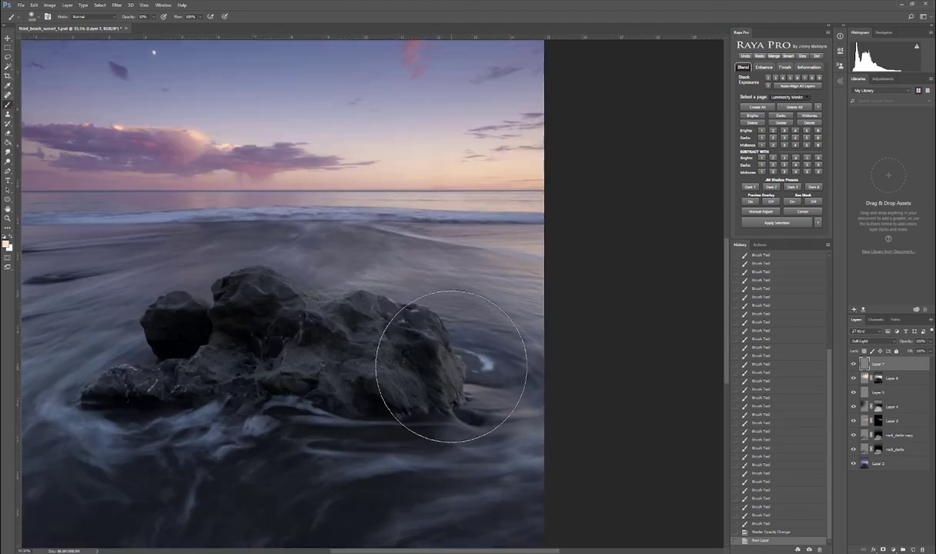
pyautogui.press('[')
pyautogui.press('[')
pyautogui.press('[')
pyautogui.press('[')
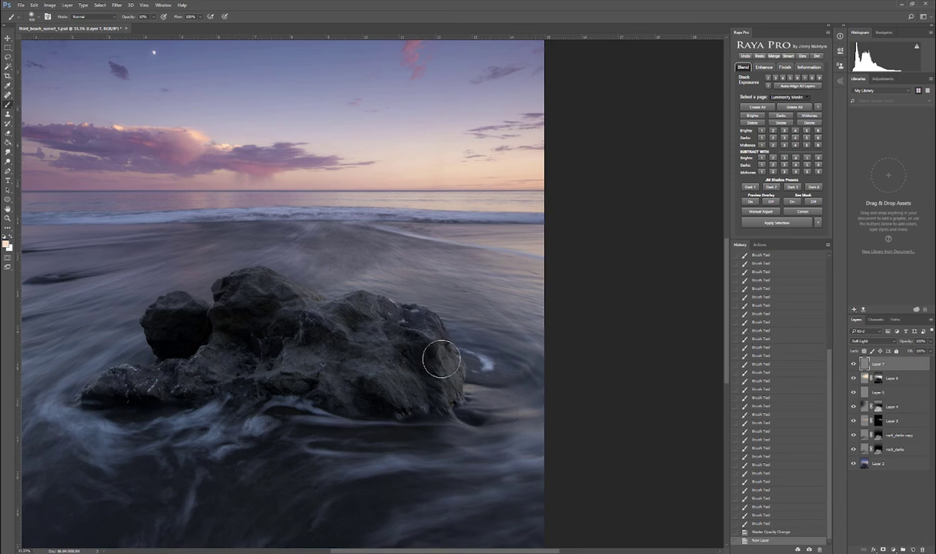
pyautogui.moveTo(436, 337); pyautogui.dragTo(458, 432)
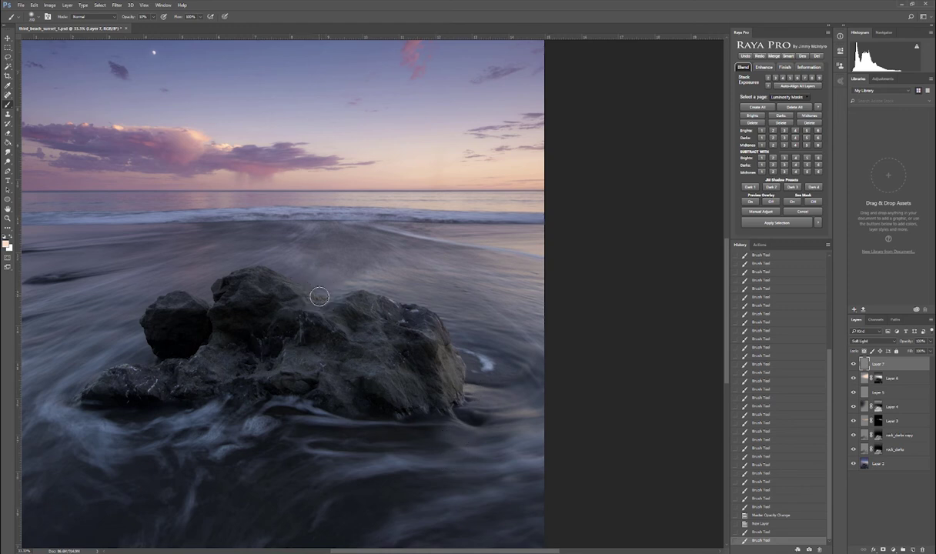
pyautogui.moveTo(320, 296)
pyautogui.mouseDown()
pyautogui.moveTo(264, 277)
pyautogui.moveTo(323, 304)
pyautogui.moveTo(253, 283)
pyautogui.moveTo(286, 298)
pyautogui.moveTo(308, 301)
pyautogui.moveTo(239, 278)
pyautogui.moveTo(266, 278)
pyautogui.moveTo(318, 309)
pyautogui.moveTo(381, 308)
pyautogui.moveTo(299, 299)
pyautogui.moveTo(337, 325)
pyautogui.moveTo(295, 301)
pyautogui.moveTo(351, 345)
pyautogui.mouseUp()
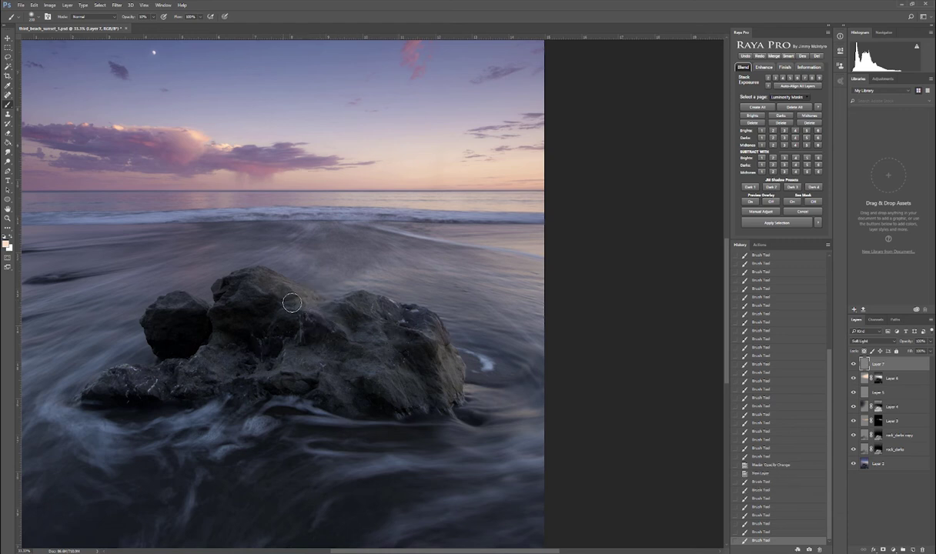
# - Build up more peach strokes along the rock's right edge and across its upper-right shoulder
pyautogui.moveTo(447, 352); pyautogui.dragTo(459, 387)
pyautogui.moveTo(446, 354)
pyautogui.mouseDown()
pyautogui.moveTo(428, 342)
pyautogui.moveTo(459, 374)
pyautogui.moveTo(453, 394)
pyautogui.mouseUp()
pyautogui.moveTo(431, 353)
pyautogui.mouseDown()
pyautogui.moveTo(431, 323)
pyautogui.moveTo(436, 329)
pyautogui.moveTo(407, 317)
pyautogui.moveTo(427, 323)
pyautogui.moveTo(406, 329)
pyautogui.moveTo(427, 320)
pyautogui.moveTo(415, 318)
pyautogui.moveTo(423, 339)
pyautogui.moveTo(428, 330)
pyautogui.moveTo(391, 322)
pyautogui.mouseUp()
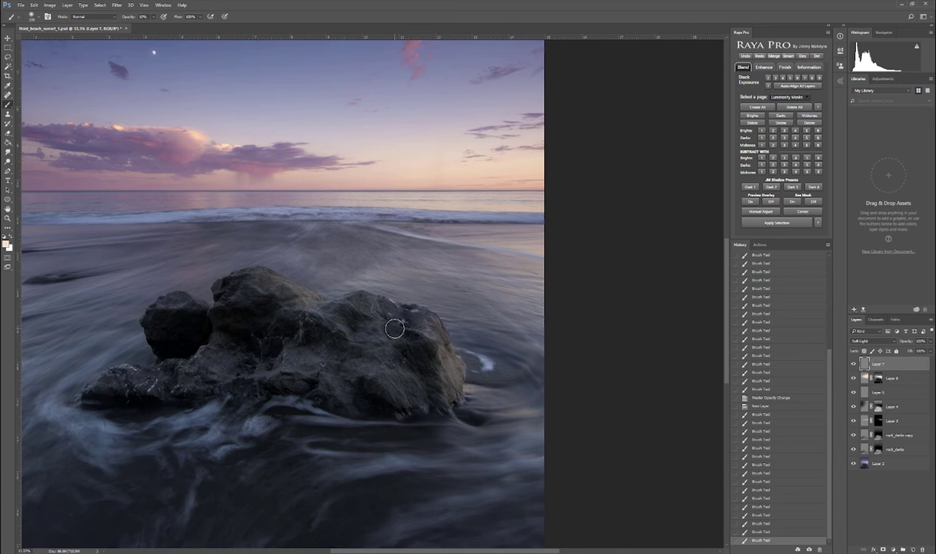
pyautogui.moveTo(395, 329)
pyautogui.mouseDown()
pyautogui.moveTo(431, 317)
pyautogui.moveTo(436, 328)
pyautogui.moveTo(384, 314)
pyautogui.mouseUp()
pyautogui.moveTo(453, 372)
pyautogui.mouseDown()
pyautogui.moveTo(445, 402)
pyautogui.moveTo(528, 408)
pyautogui.moveTo(481, 412)
pyautogui.moveTo(506, 410)
pyautogui.moveTo(431, 371)
pyautogui.moveTo(476, 394)
pyautogui.moveTo(419, 337)
pyautogui.moveTo(410, 307)
pyautogui.moveTo(413, 386)
pyautogui.moveTo(462, 390)
pyautogui.mouseUp()
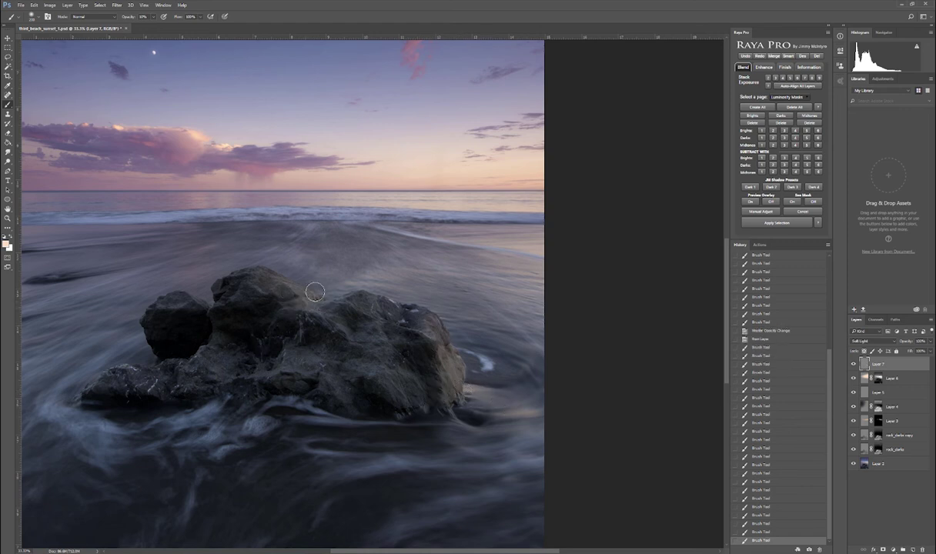
# - Try another peach stroke from the notch in the rock's top, and undo the last three brush strokes
pyautogui.moveTo(315, 292)
pyautogui.mouseDown()
pyautogui.moveTo(394, 248)
pyautogui.moveTo(343, 266)
pyautogui.moveTo(397, 246)
pyautogui.moveTo(412, 260)
pyautogui.mouseUp()
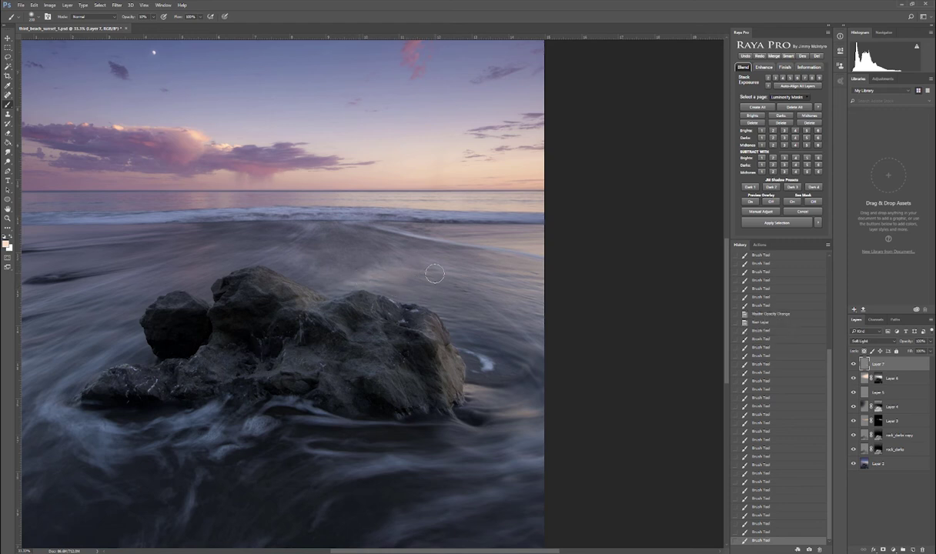
pyautogui.press(']')
pyautogui.press(']')
pyautogui.press(']')
pyautogui.press(']')
pyautogui.press(']')
pyautogui.press(']')
pyautogui.hotkey('ctrl', 'alt', 'z')
pyautogui.hotkey('ctrl', 'alt', 'z')
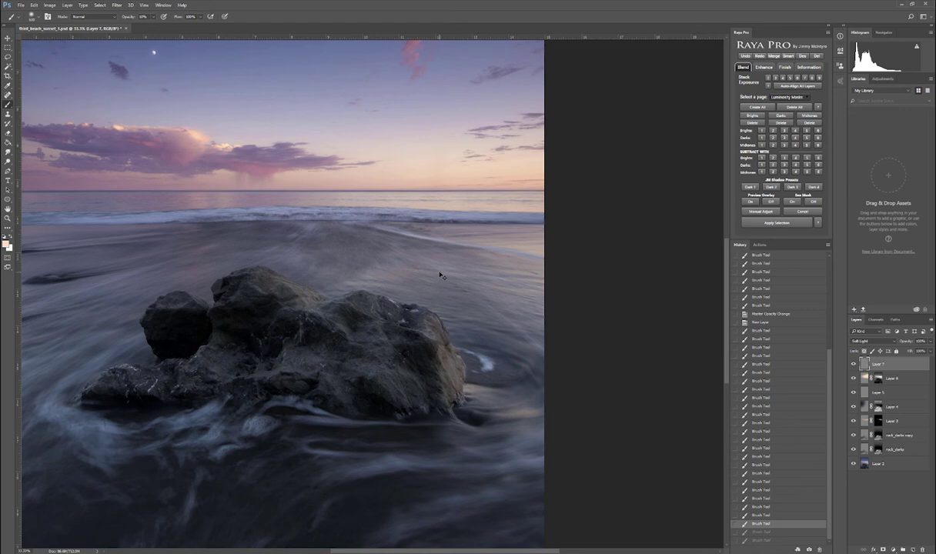
pyautogui.hotkey('ctrl', 'alt', 'z')
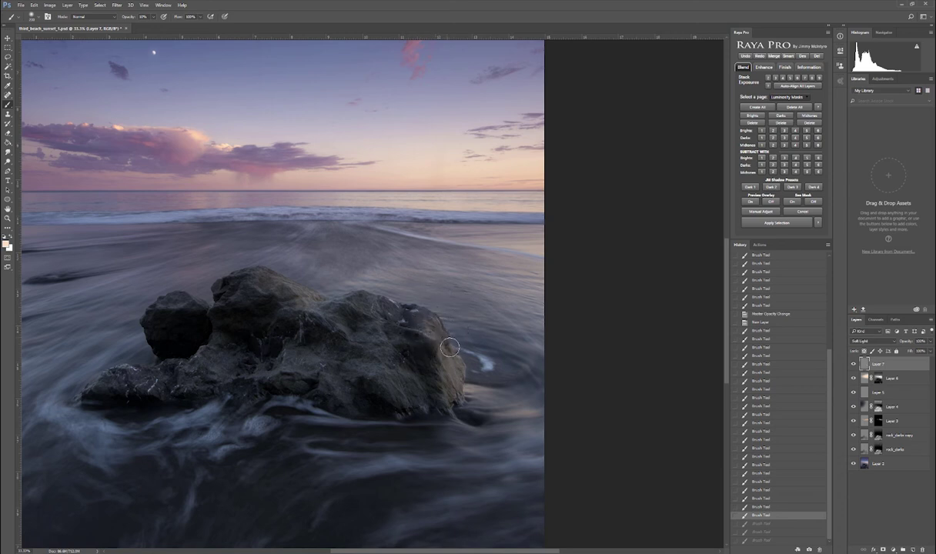
# - Dab a short peach highlight on the rock's upper-right shoulder and enlarge the brush
pyautogui.moveTo(425, 332); pyautogui.dragTo(428, 335)
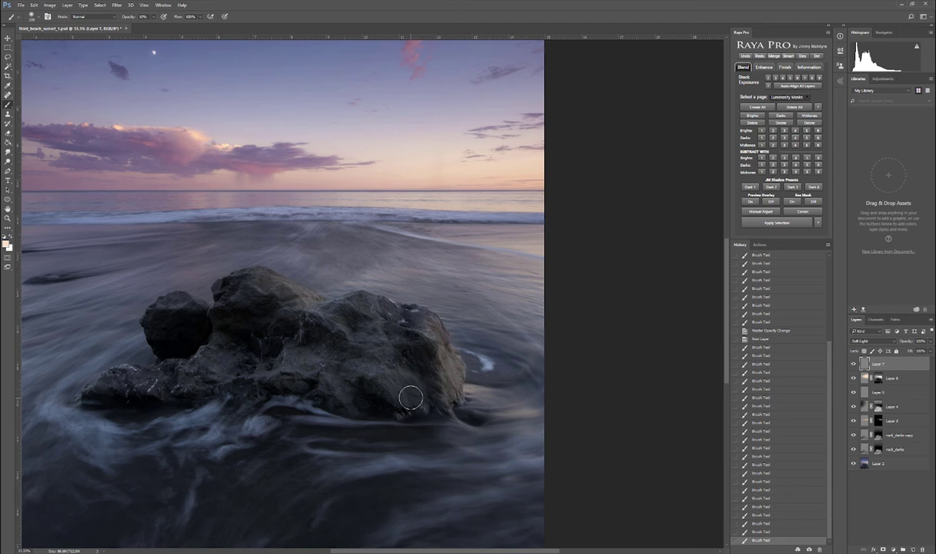
pyautogui.press(']')
pyautogui.press(']')
pyautogui.press(']')
pyautogui.press(']')
pyautogui.press(']')
pyautogui.press(']')
# - Compare the Alpha 1 and Alpha 2 luminosity masks, and duplicate the Alpha 1 channel
pyautogui.click(876, 320)
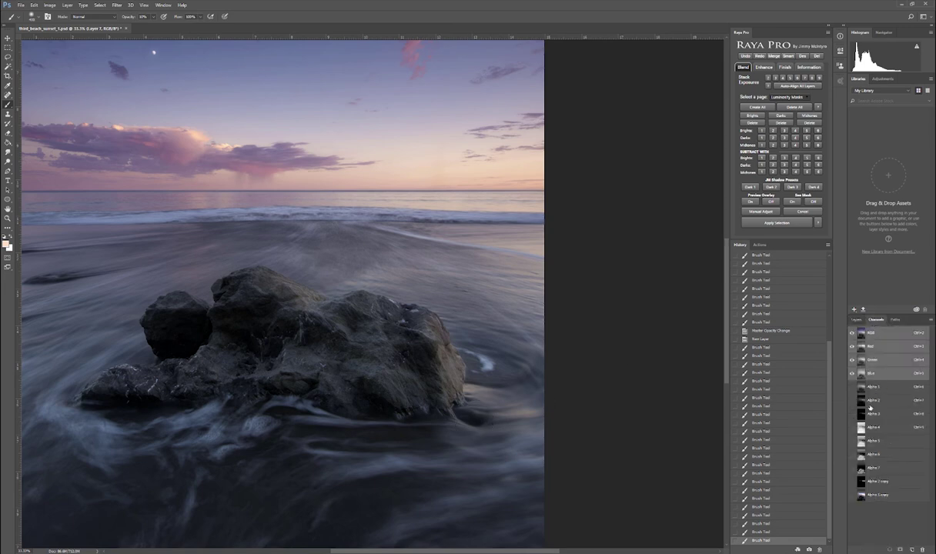
pyautogui.click(877, 399)
pyautogui.click(877, 389)
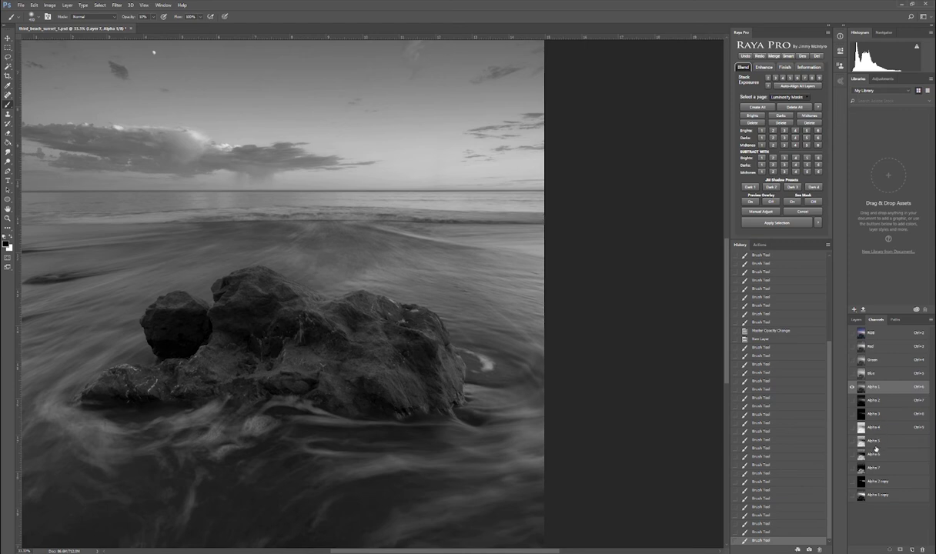
pyautogui.click(878, 401)
pyautogui.click(878, 389)
pyautogui.moveTo(885, 388); pyautogui.dragTo(914, 548)
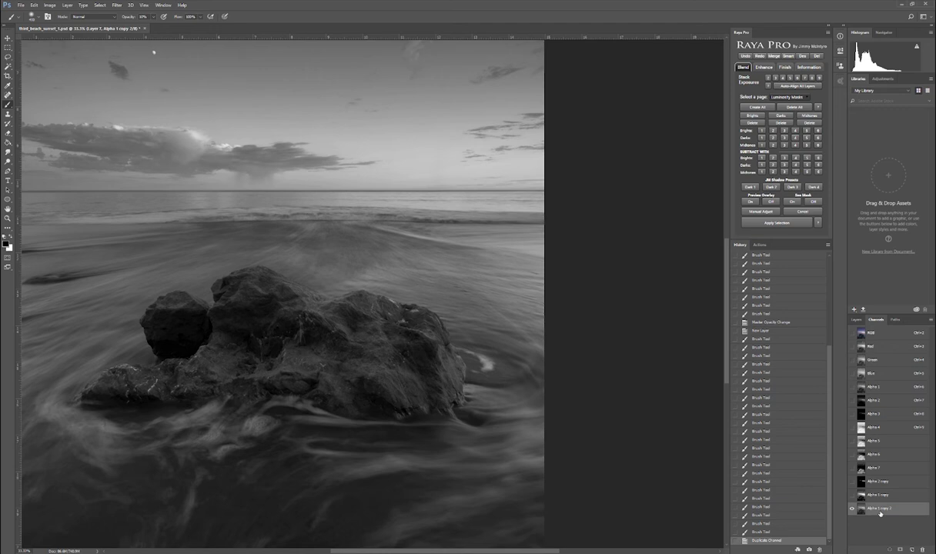
# - Increase the duplicated channel's contrast with Levels, using a white input of 104 and midtones of about 0.43
pyautogui.hotkey('ctrl', 'l')
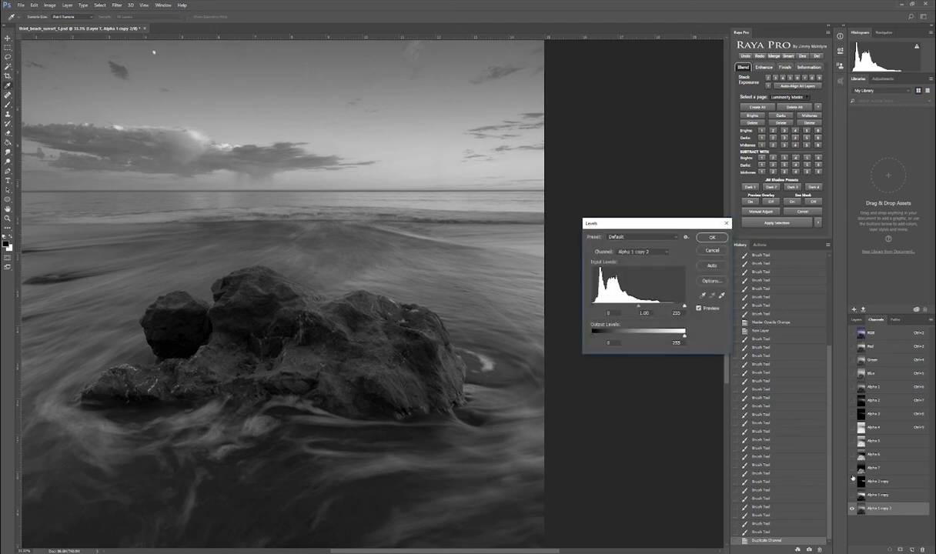
pyautogui.moveTo(685, 306); pyautogui.dragTo(636, 308)
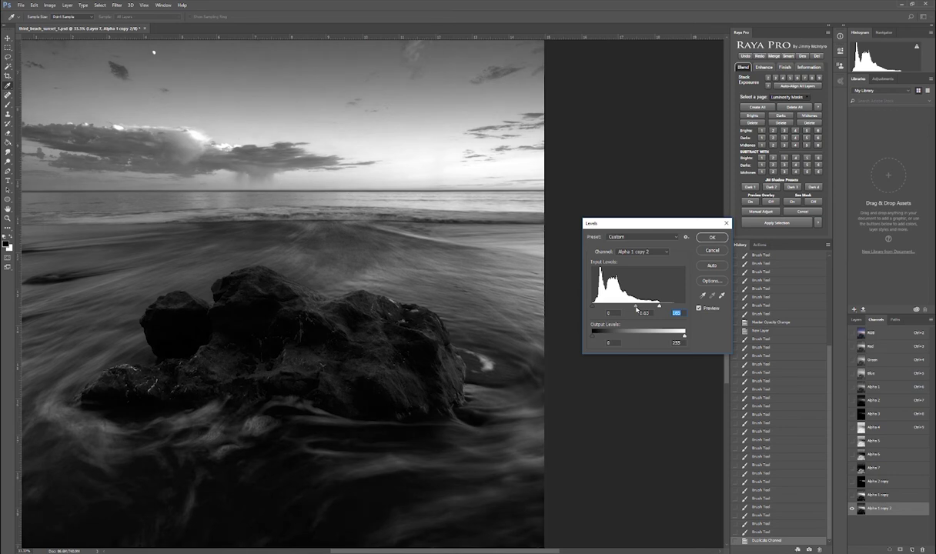
pyautogui.moveTo(636, 308)
pyautogui.mouseDown()
pyautogui.moveTo(653, 309)
pyautogui.moveTo(630, 307)
pyautogui.mouseUp()
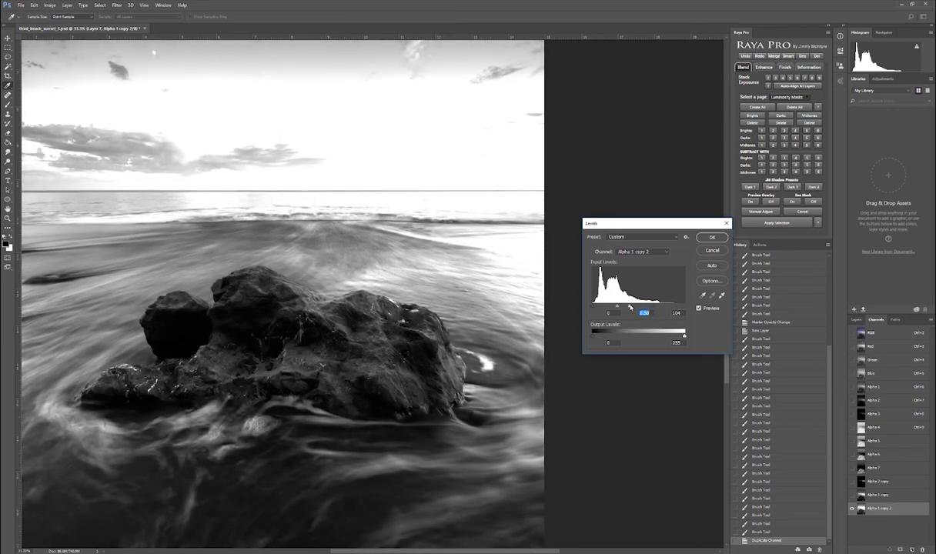
pyautogui.press('Tab')
pyautogui.moveTo(620, 308); pyautogui.dragTo(621, 308)
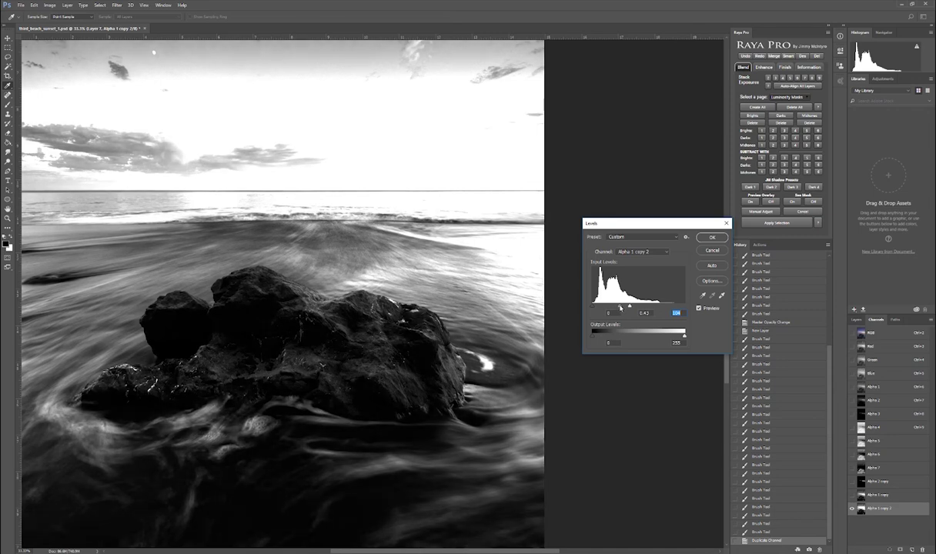
pyautogui.moveTo(621, 308); pyautogui.dragTo(620, 308)
pyautogui.click(713, 237)
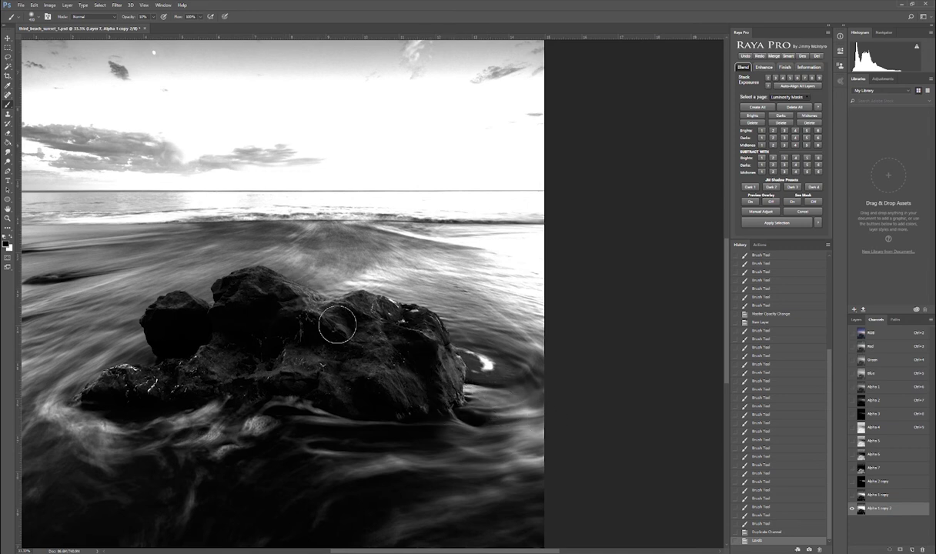
# - Load the adjusted Alpha 1 copy 2 channel as a selection and apply it as Layer 7's mask
pyautogui.keyDown('ctrl'); pyautogui.click(878, 510); pyautogui.keyUp('ctrl')
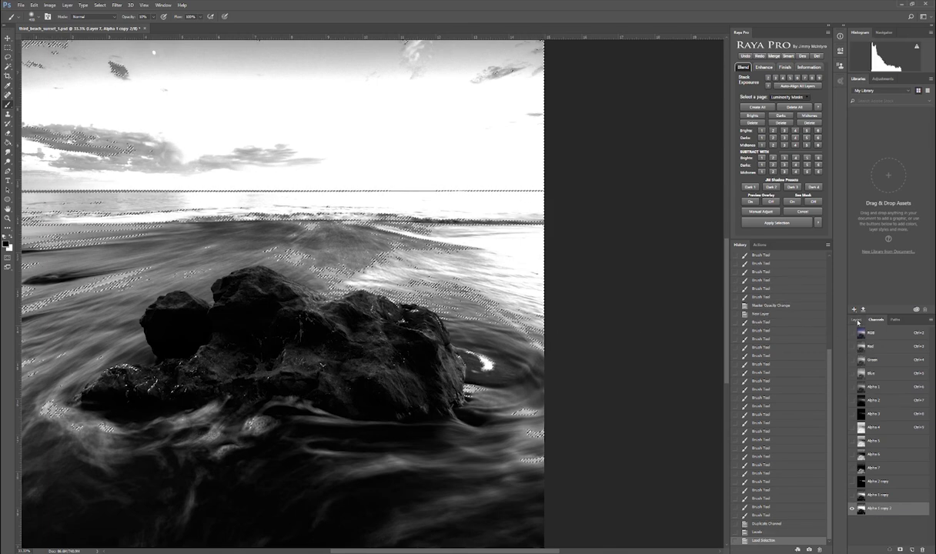
pyautogui.click(857, 320)
pyautogui.click(879, 365)
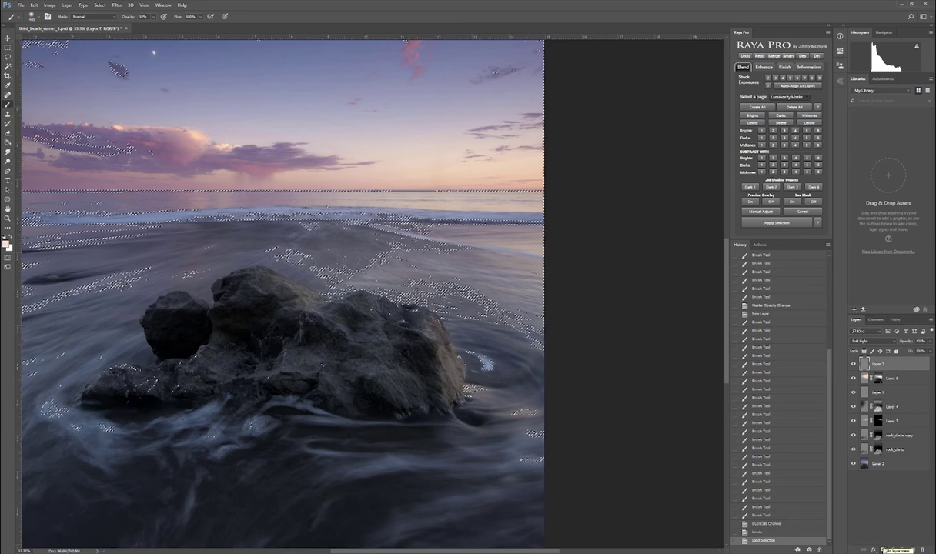
pyautogui.click(883, 550)
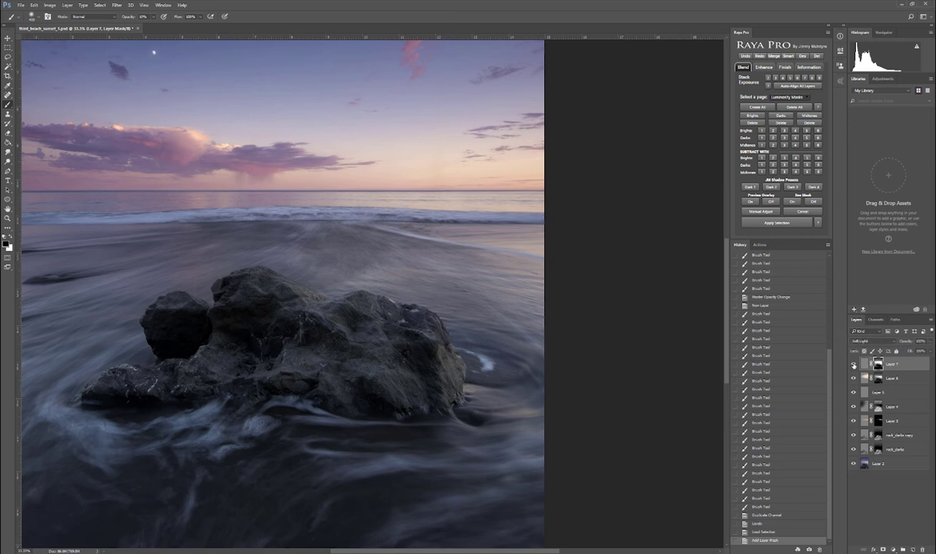
# - Compare the whole photo with the masked rock highlights on Layer 7 hidden and shown
pyautogui.scroll(-3, 583, 379)
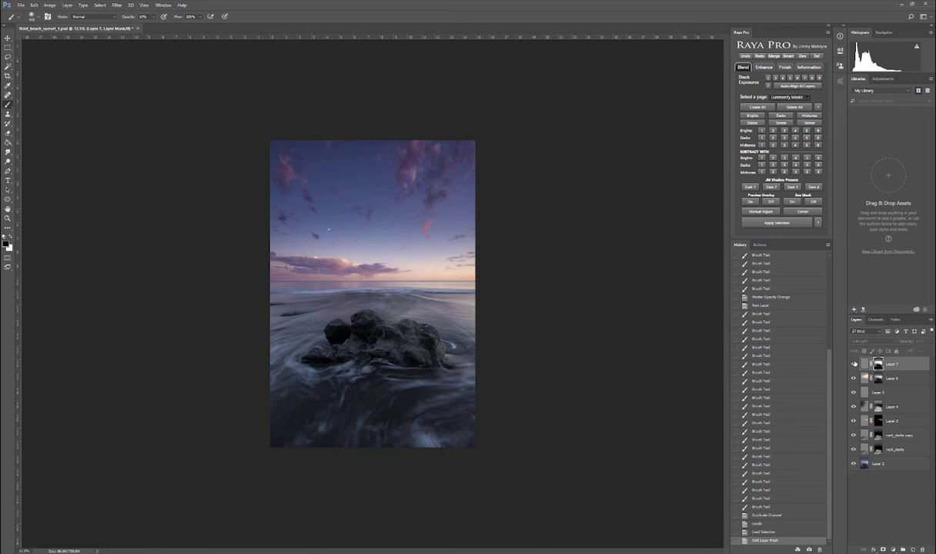
pyautogui.keyDown('ctrl'); pyautogui.click(498, 337); pyautogui.keyUp('ctrl')
pyautogui.keyDown('ctrl'); pyautogui.click(497, 338); pyautogui.keyUp('ctrl')
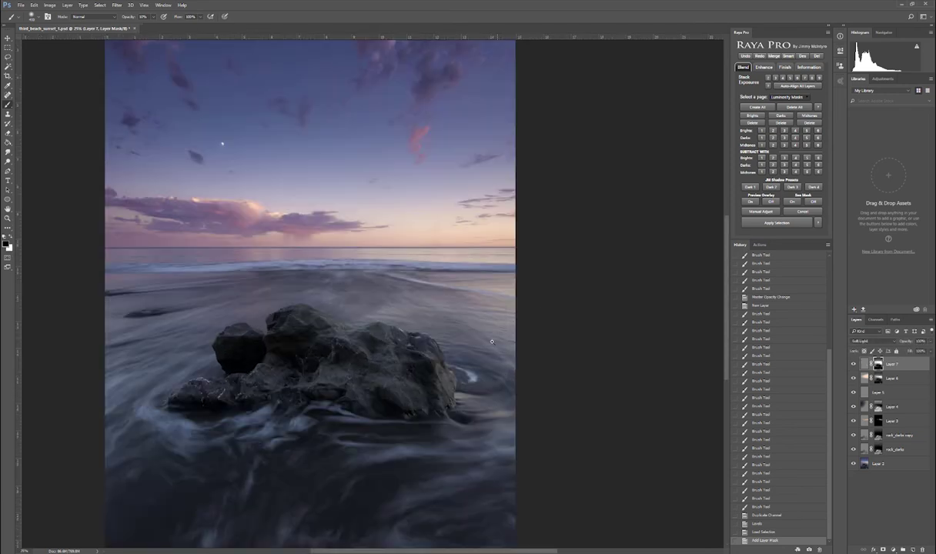
pyautogui.keyDown('alt'); pyautogui.click(428, 365); pyautogui.keyUp('alt')
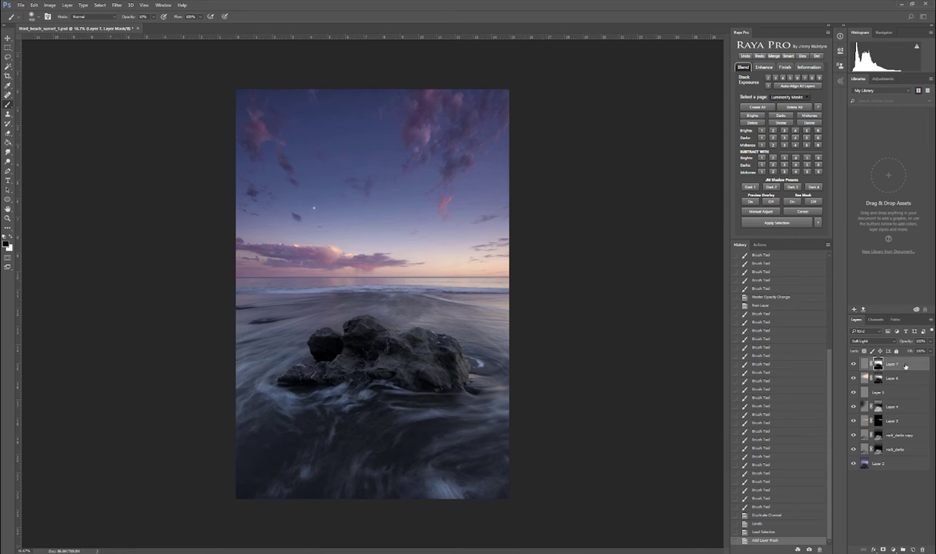
# - Create Layer 8 above Layer 7 in Soft Light mode, filled with 50% gray
pyautogui.click(865, 365)
pyautogui.keyDown('alt'); pyautogui.click(913, 549); pyautogui.keyUp('alt')
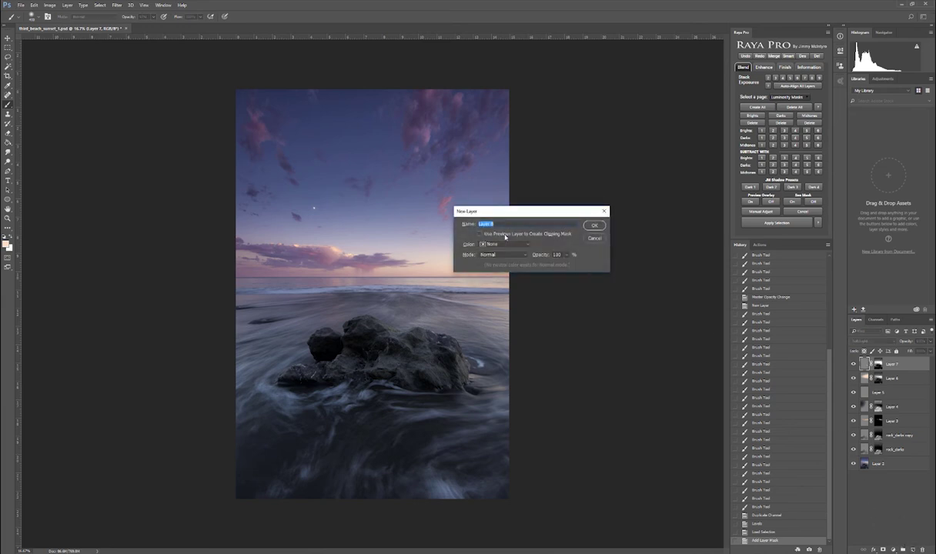
pyautogui.click(504, 255)
pyautogui.click(504, 344)
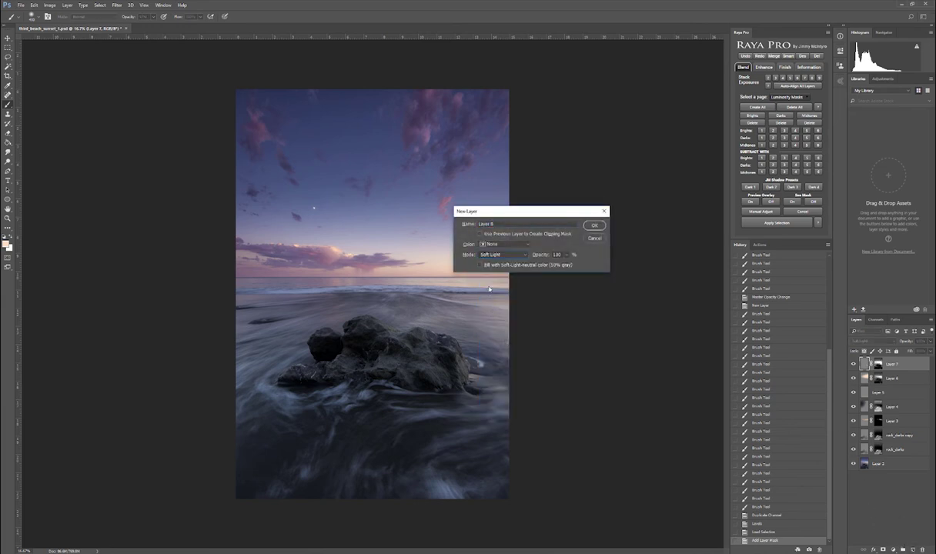
pyautogui.click(496, 266)
pyautogui.click(605, 227)
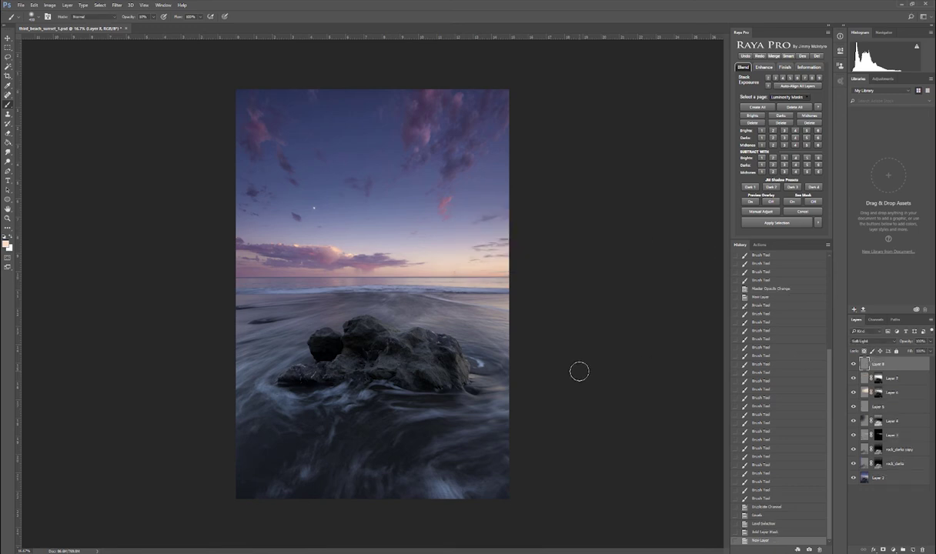
# - Compare the Alpha 6 and Alpha 7 darks masks and duplicate the Alpha 6 channel
pyautogui.click(876, 320)
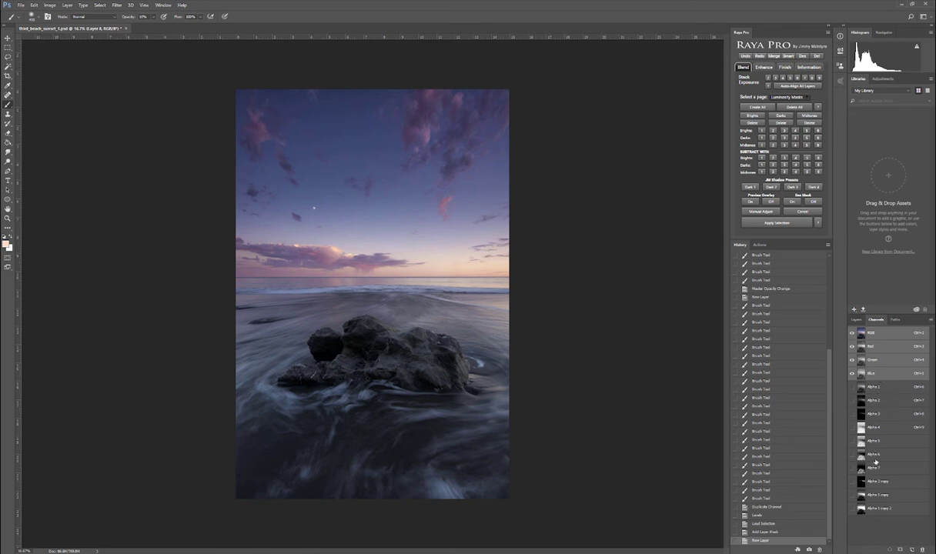
pyautogui.click(876, 456)
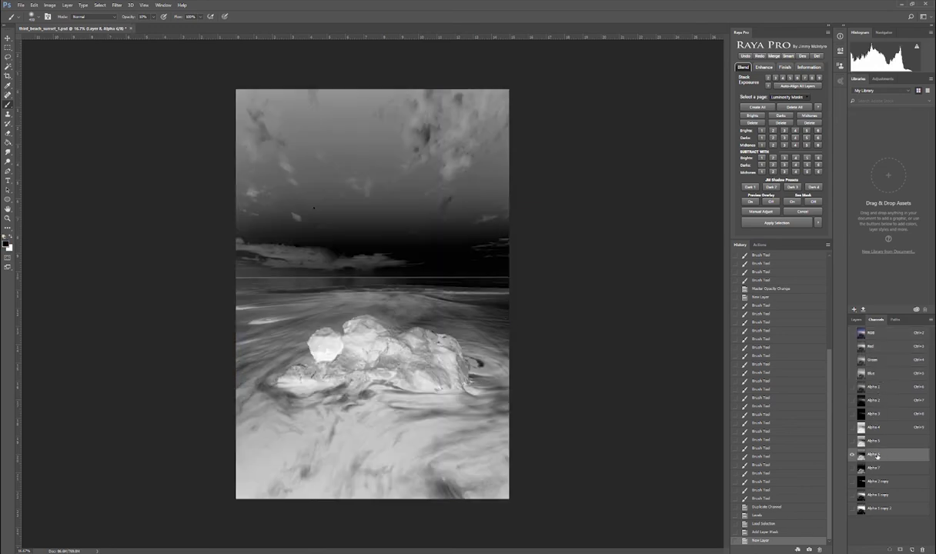
pyautogui.click(876, 468)
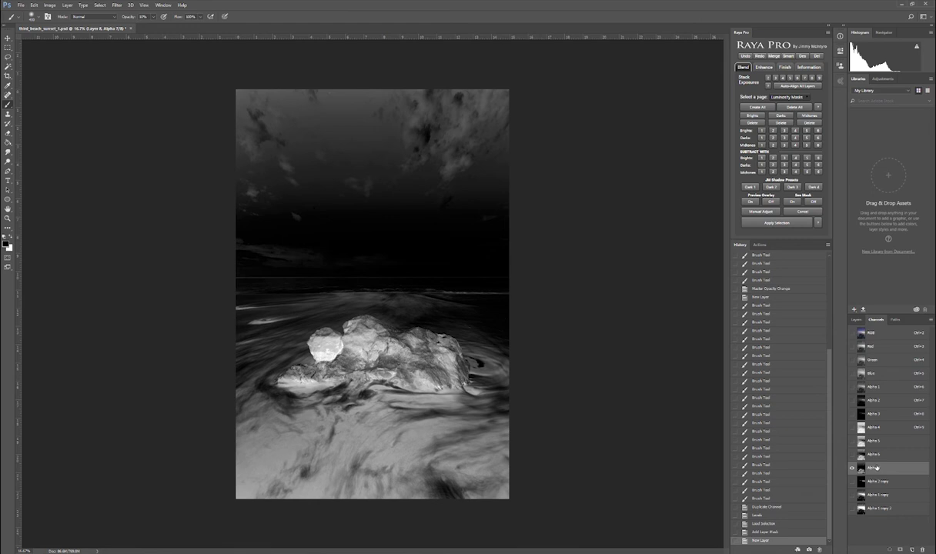
pyautogui.click(877, 456)
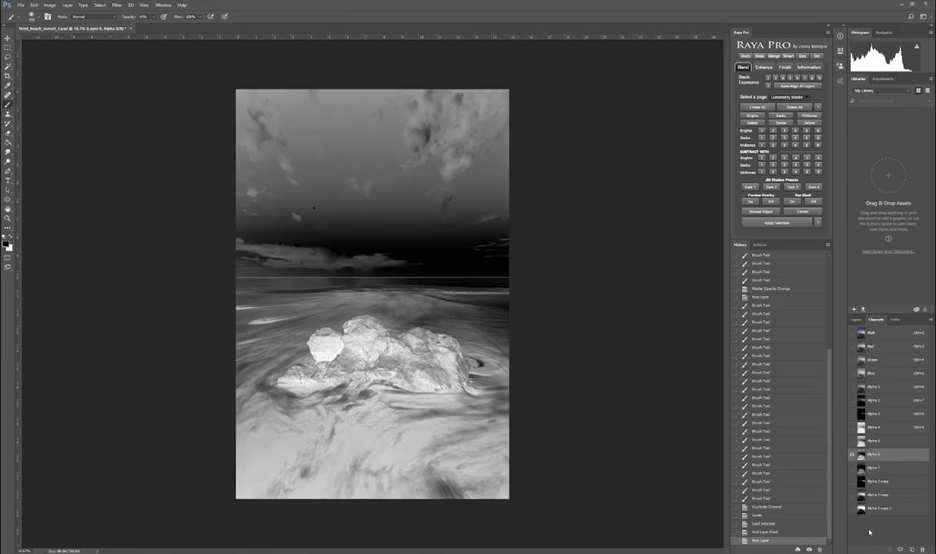
pyautogui.moveTo(887, 457); pyautogui.dragTo(912, 549)
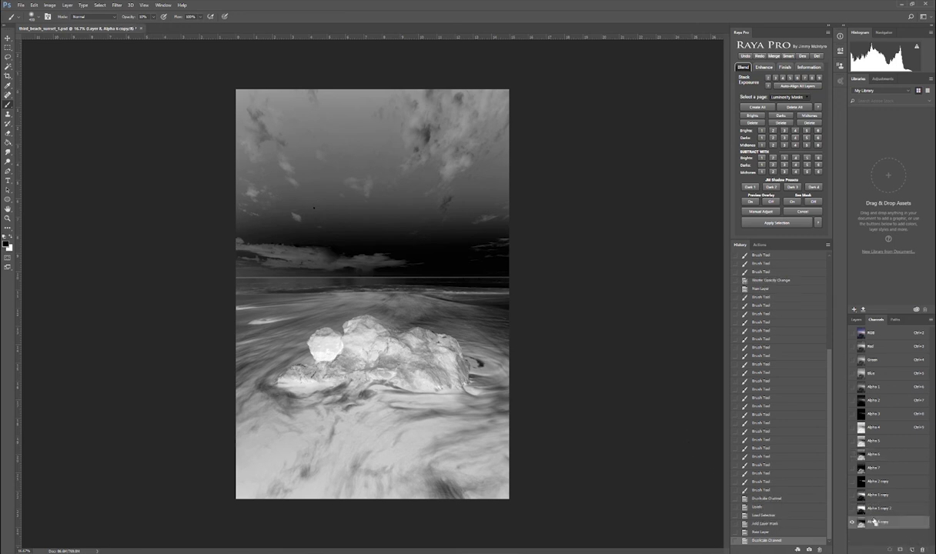
# - Increase the Alpha 6 copy channel's contrast with Levels, using a black input of about 26, midtones of about 0.44 and a white input of about 236
pyautogui.hotkey('ctrl', 'l')
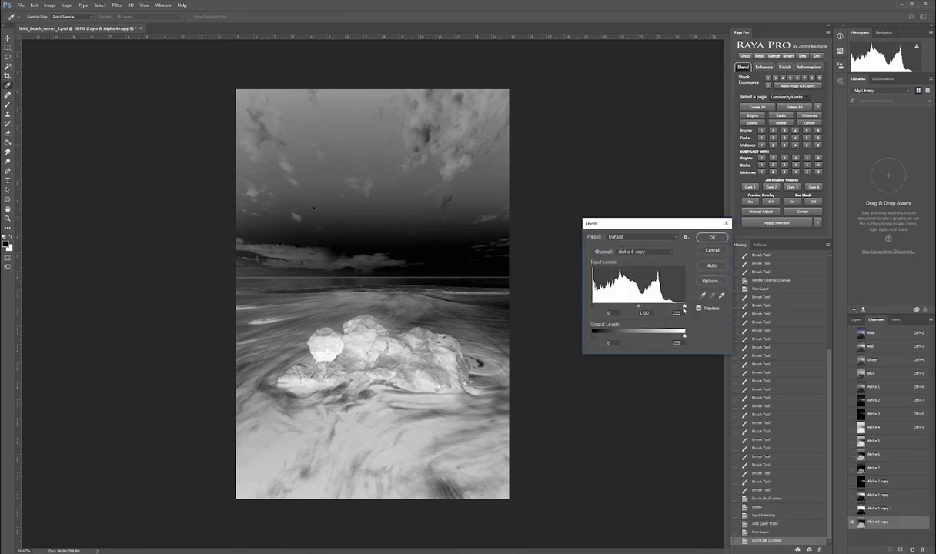
pyautogui.moveTo(685, 307); pyautogui.dragTo(675, 308)
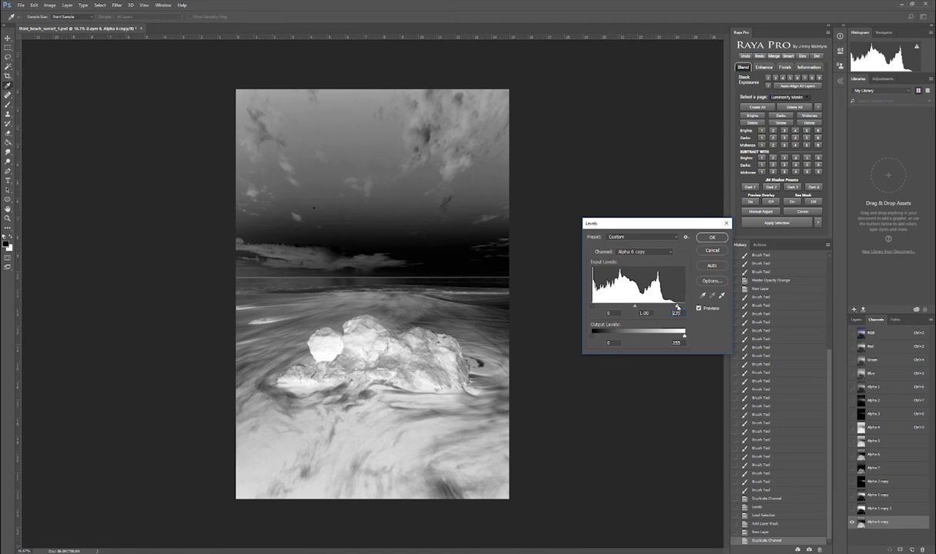
pyautogui.moveTo(635, 307); pyautogui.dragTo(651, 307)
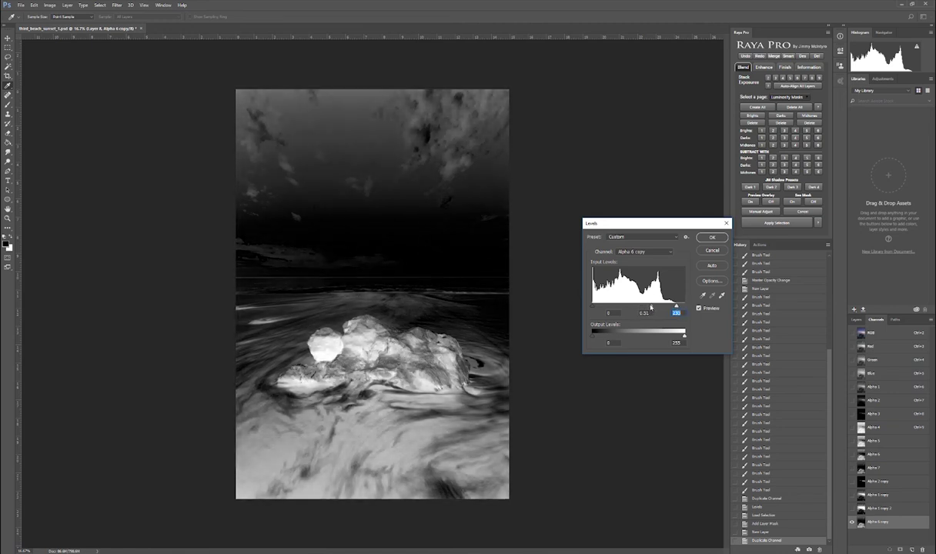
pyautogui.moveTo(651, 308); pyautogui.dragTo(655, 306)
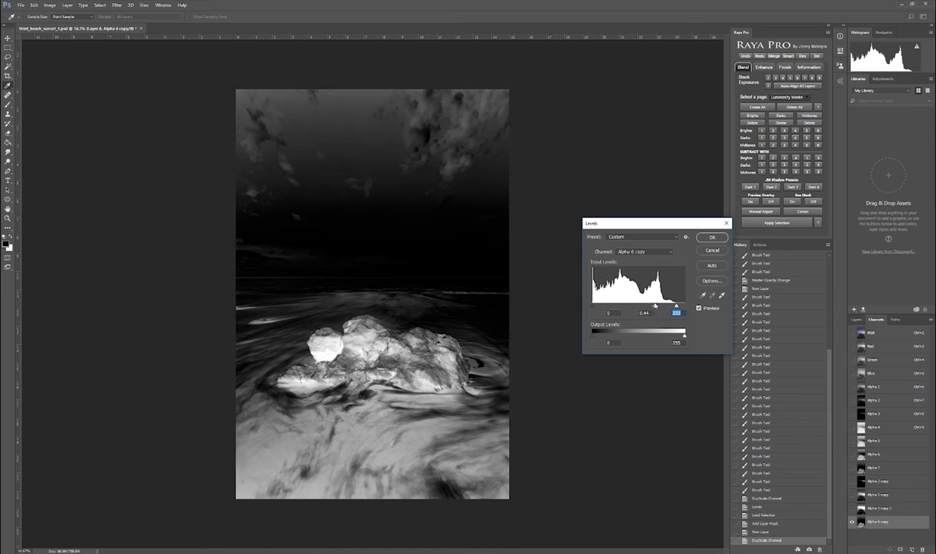
pyautogui.hotkey('shift', 'Tab')
pyautogui.moveTo(677, 307); pyautogui.dragTo(672, 307)
pyautogui.moveTo(595, 308); pyautogui.dragTo(655, 307)
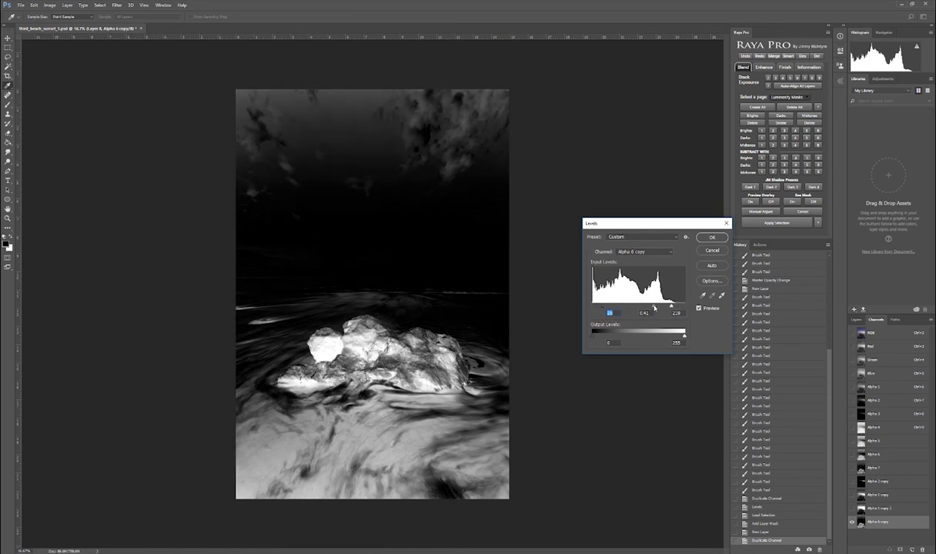
pyautogui.press('Tab')
pyautogui.moveTo(672, 308); pyautogui.dragTo(678, 308)
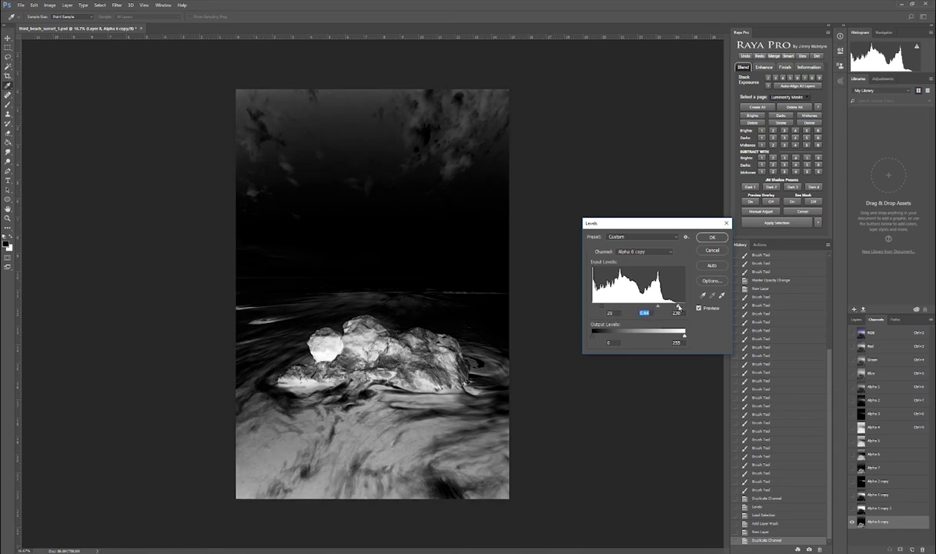
pyautogui.click(712, 237)
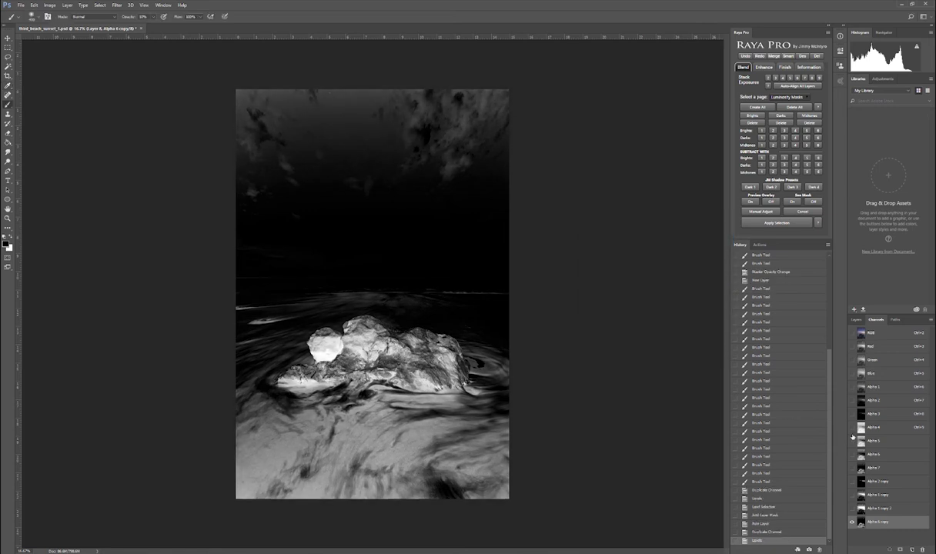
# - Load the adjusted Alpha 6 copy channel as a selection and apply it as Layer 8's mask
pyautogui.keyDown('ctrl'); pyautogui.click(873, 528); pyautogui.keyUp('ctrl')
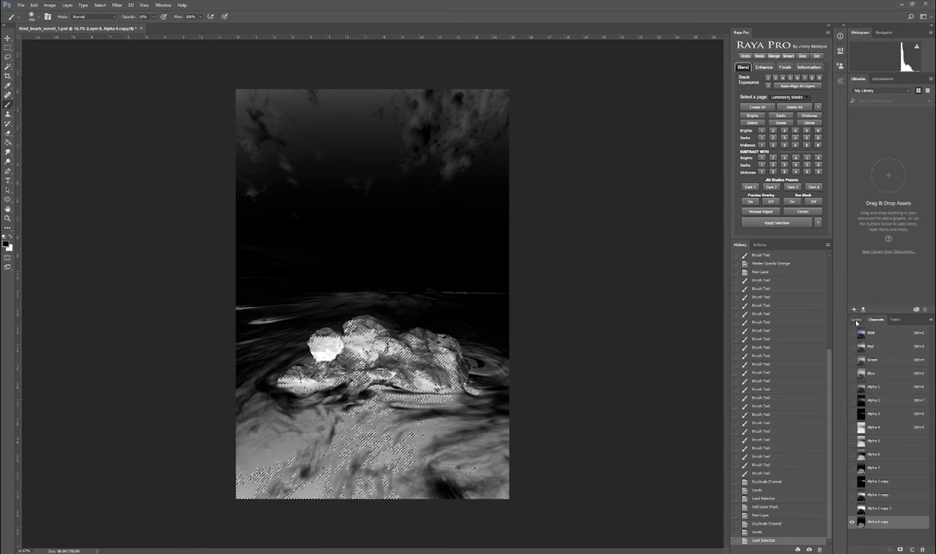
pyautogui.click(856, 321)
pyautogui.click(879, 364)
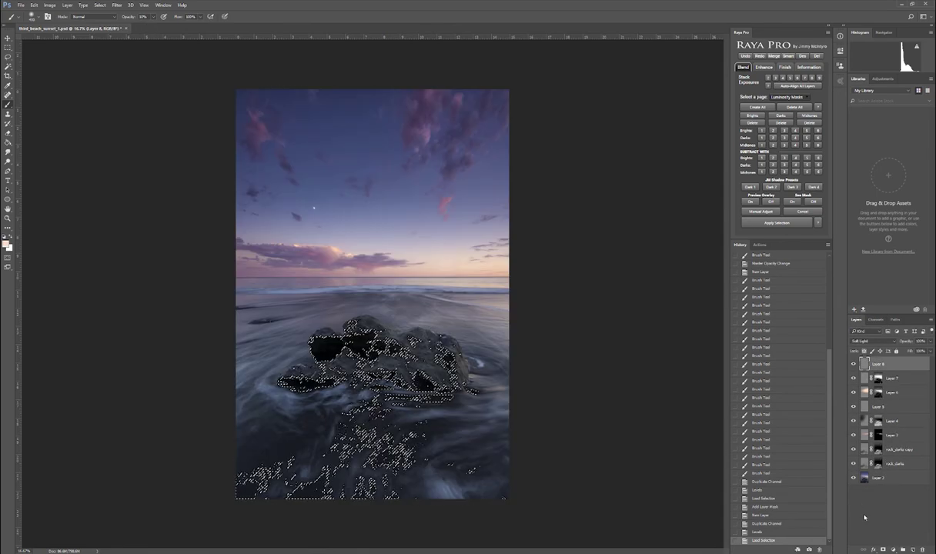
pyautogui.click(884, 549)
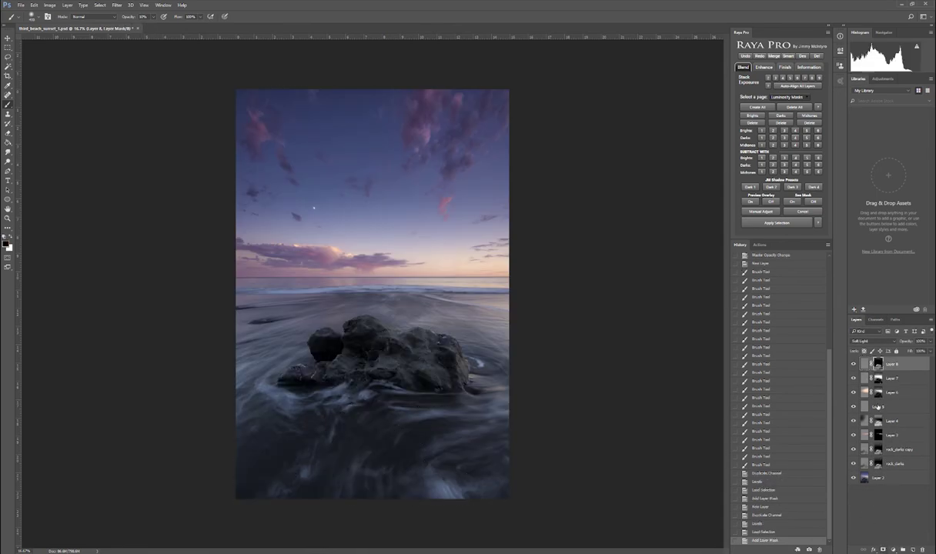
# - Target Layer 8's gray fill, sample a dark tone from the water below the rock and darken the foreground color to #08090a
pyautogui.hotkey('ctrl', '2')
pyautogui.keyDown('alt'); pyautogui.click(429, 422); pyautogui.keyUp('alt')
pyautogui.keyDown('alt'); pyautogui.click(427, 422); pyautogui.keyUp('alt')
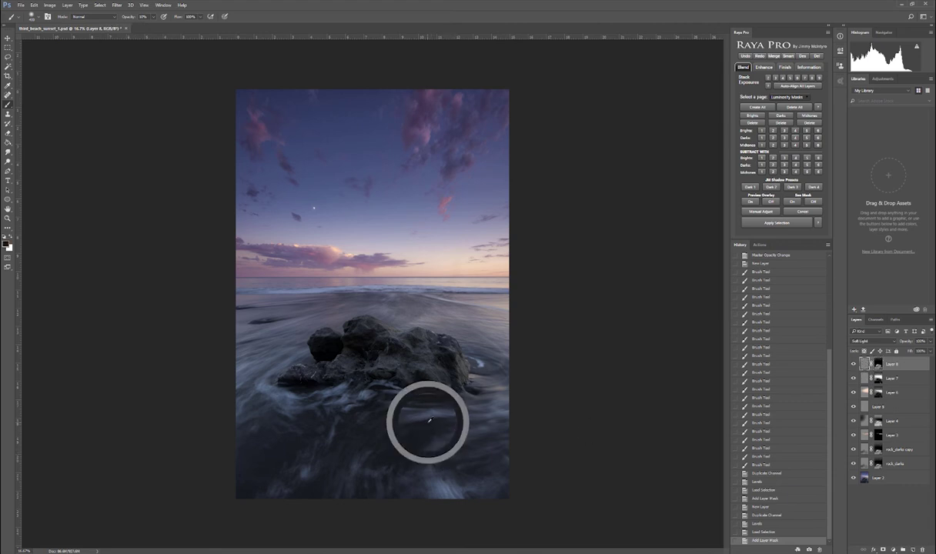
pyautogui.click(8, 244)
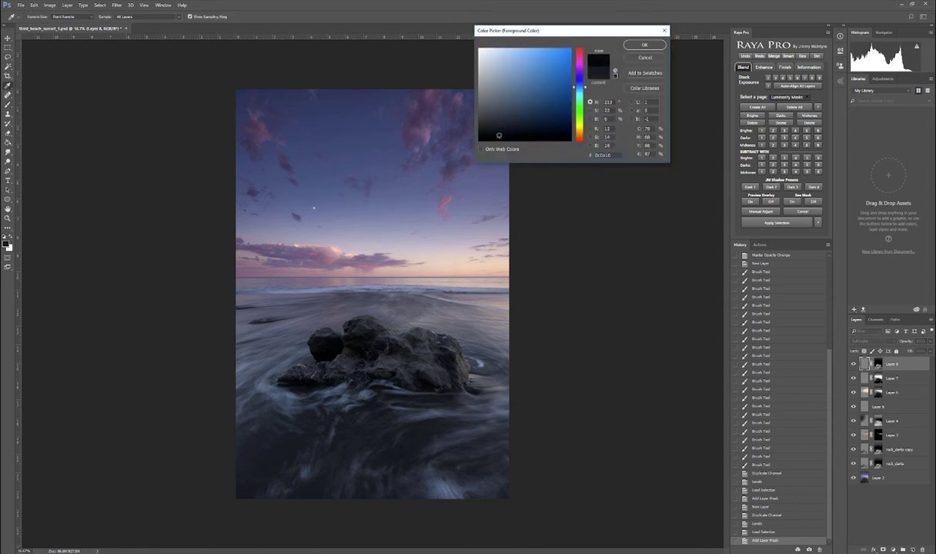
pyautogui.click(499, 138)
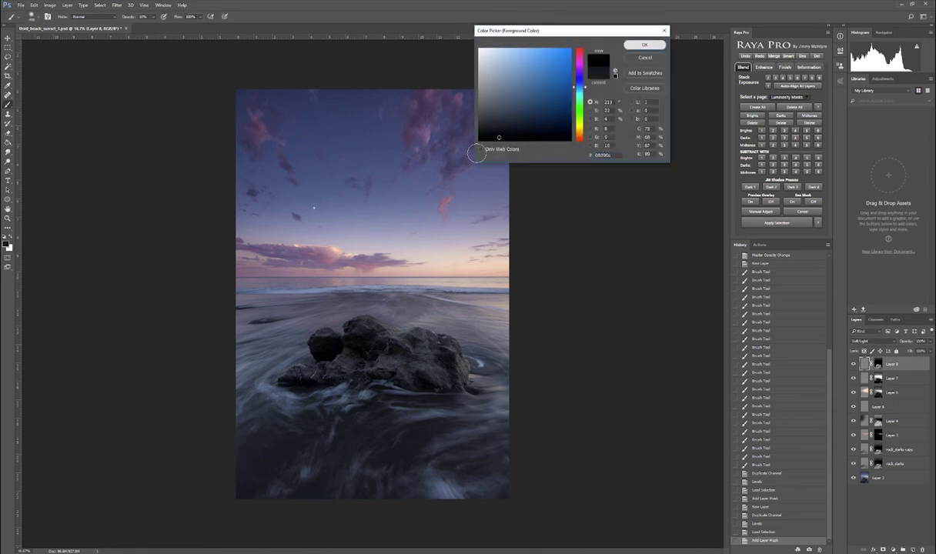
pyautogui.click(645, 44)
# - Burn the dark foreground water along the photo's lower edge on Layer 8 with a large, low-opacity brush
pyautogui.press(']')
pyautogui.press(']')
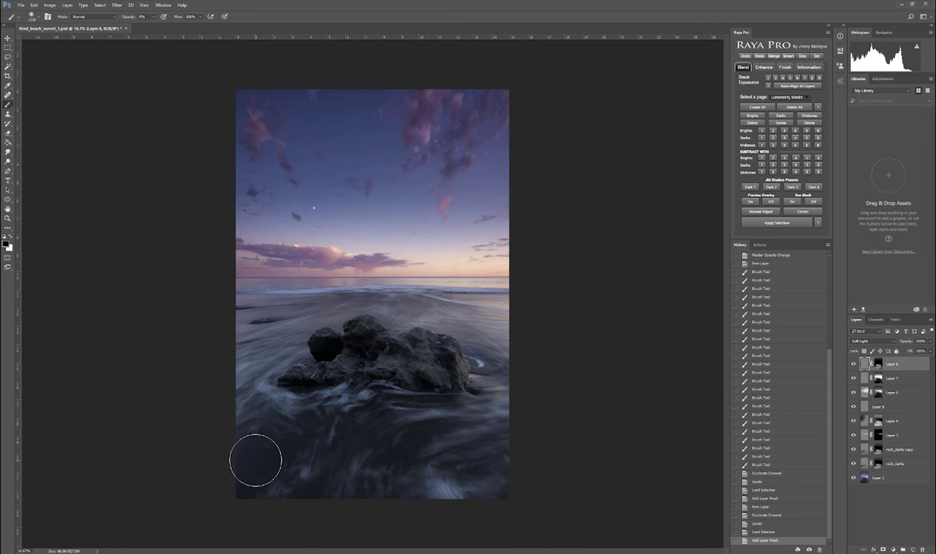
pyautogui.press(']')
pyautogui.press(']')
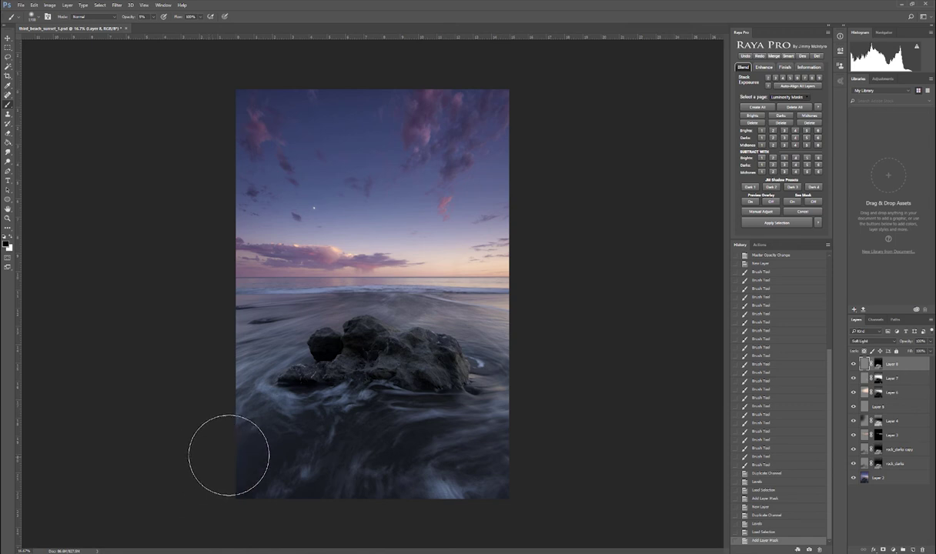
pyautogui.moveTo(229, 455)
pyautogui.mouseDown()
pyautogui.moveTo(184, 485)
pyautogui.moveTo(246, 460)
pyautogui.moveTo(186, 495)
pyautogui.moveTo(293, 449)
pyautogui.moveTo(153, 491)
pyautogui.moveTo(150, 523)
pyautogui.moveTo(255, 472)
pyautogui.mouseUp()
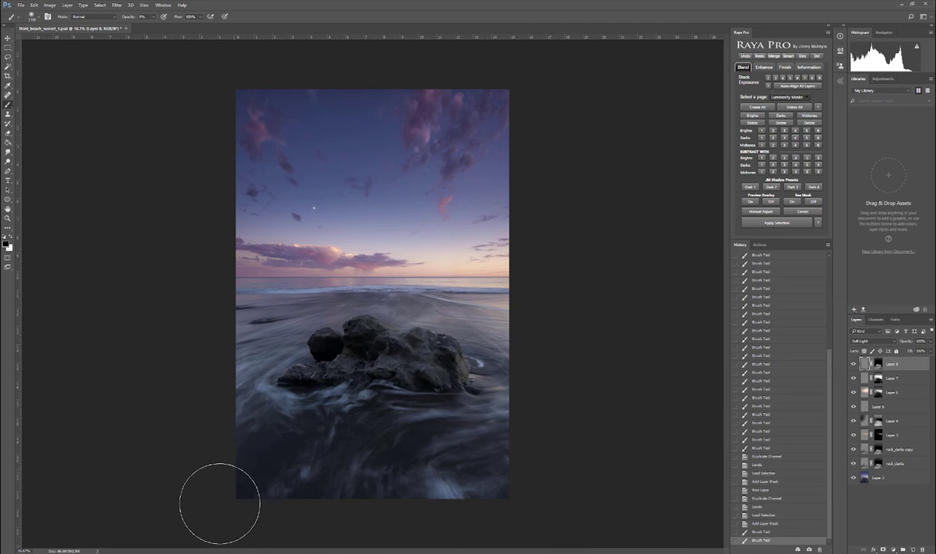
pyautogui.moveTo(198, 438); pyautogui.dragTo(332, 436)
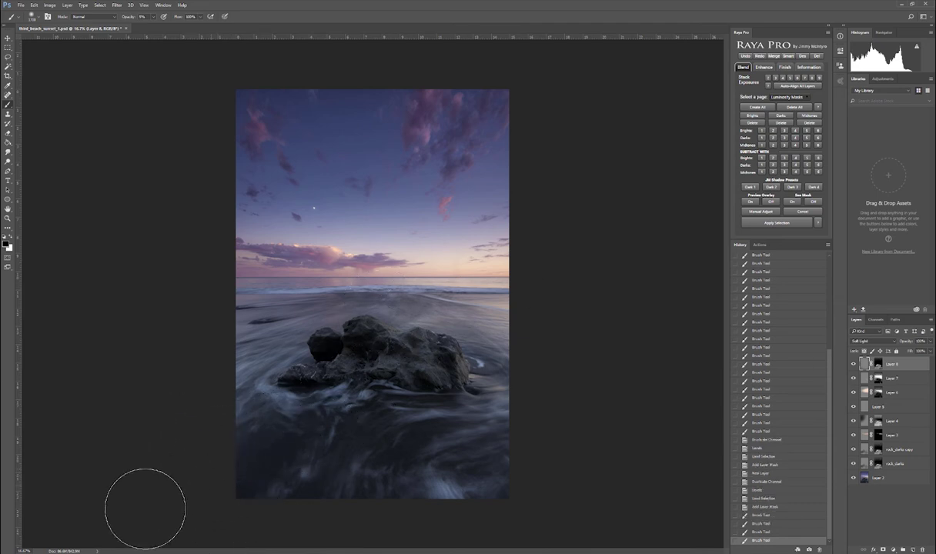
pyautogui.moveTo(145, 508)
pyautogui.mouseDown()
pyautogui.moveTo(226, 427)
pyautogui.moveTo(314, 425)
pyautogui.moveTo(257, 520)
pyautogui.moveTo(298, 521)
pyautogui.moveTo(385, 438)
pyautogui.moveTo(413, 444)
pyautogui.moveTo(394, 432)
pyautogui.moveTo(343, 495)
pyautogui.moveTo(379, 462)
pyautogui.moveTo(378, 449)
pyautogui.moveTo(345, 525)
pyautogui.moveTo(429, 439)
pyautogui.mouseUp()
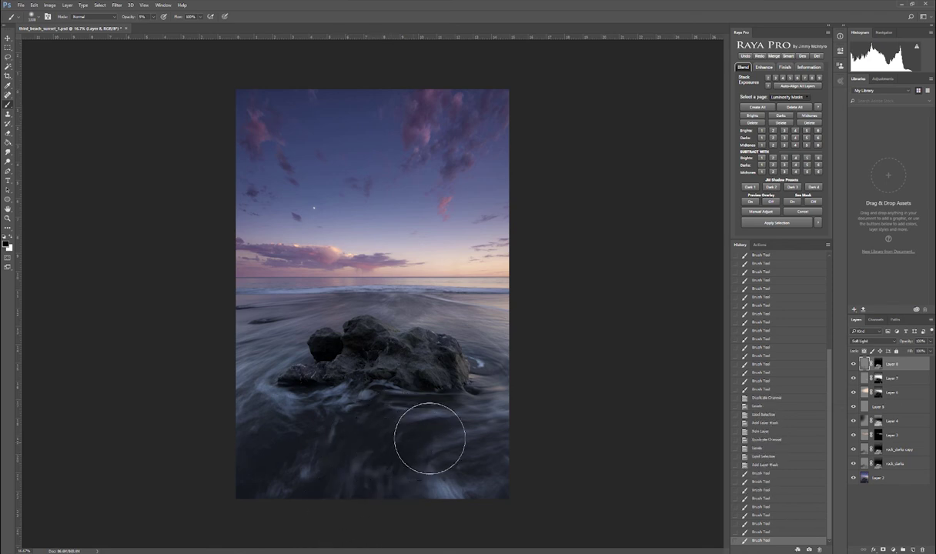
# - Burn the dark streaks in the water below and around the rock on Layer 8 with a much smaller brush
pyautogui.press('[')
pyautogui.press('[')
pyautogui.press('[')
pyautogui.press('[')
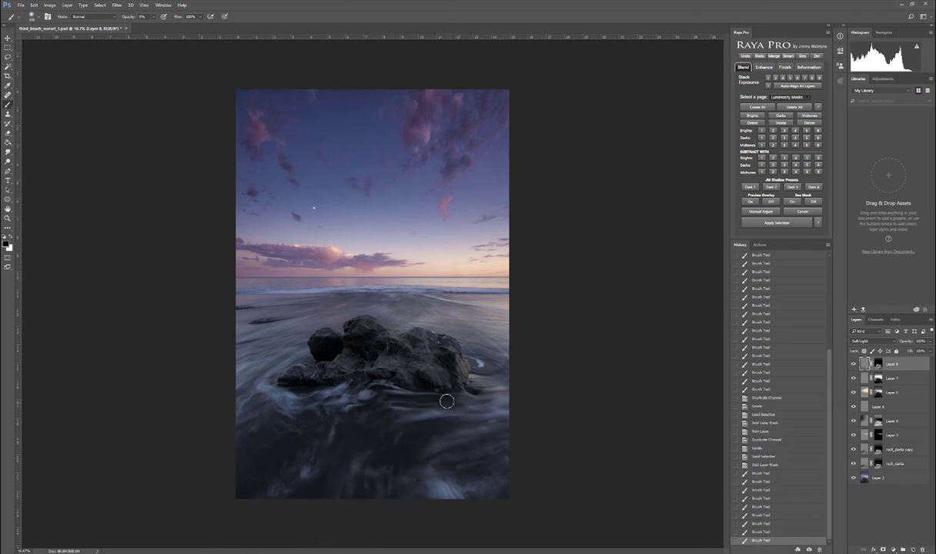
pyautogui.moveTo(447, 401); pyautogui.dragTo(437, 402)
pyautogui.moveTo(351, 397)
pyautogui.mouseDown()
pyautogui.moveTo(438, 399)
pyautogui.moveTo(352, 413)
pyautogui.mouseUp()
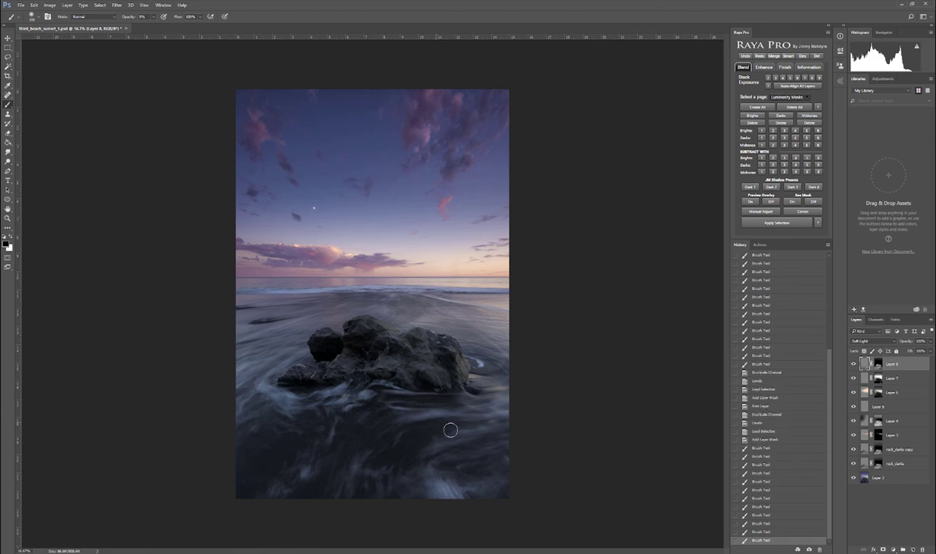
pyautogui.moveTo(384, 448); pyautogui.dragTo(455, 422)
pyautogui.moveTo(455, 422); pyautogui.dragTo(389, 448)
pyautogui.moveTo(389, 448)
pyautogui.mouseDown()
pyautogui.moveTo(450, 425)
pyautogui.moveTo(391, 447)
pyautogui.mouseUp()
pyautogui.moveTo(391, 446); pyautogui.dragTo(435, 425)
pyautogui.moveTo(435, 424)
pyautogui.mouseDown()
pyautogui.moveTo(387, 440)
pyautogui.moveTo(445, 425)
pyautogui.moveTo(394, 485)
pyautogui.mouseUp()
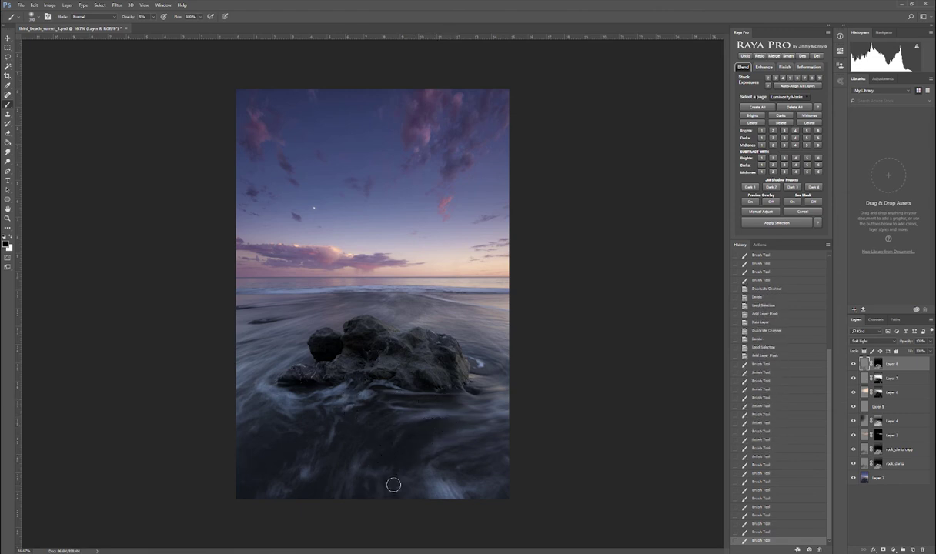
pyautogui.moveTo(391, 430)
pyautogui.mouseDown()
pyautogui.moveTo(343, 450)
pyautogui.moveTo(363, 421)
pyautogui.moveTo(322, 518)
pyautogui.moveTo(333, 450)
pyautogui.moveTo(269, 527)
pyautogui.moveTo(342, 475)
pyautogui.moveTo(301, 500)
pyautogui.moveTo(332, 427)
pyautogui.moveTo(239, 427)
pyautogui.mouseUp()
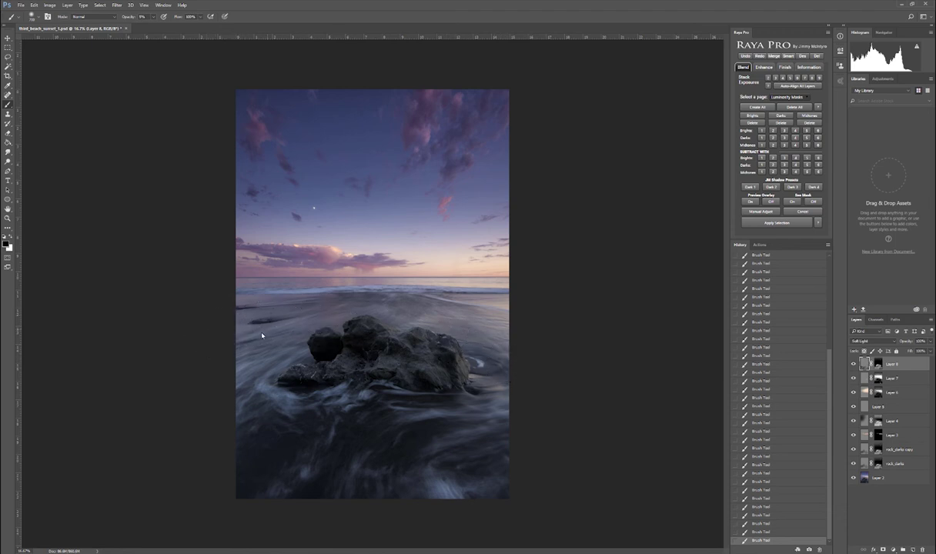
pyautogui.moveTo(271, 343)
pyautogui.mouseDown()
pyautogui.moveTo(305, 340)
pyautogui.moveTo(261, 360)
pyautogui.moveTo(247, 383)
pyautogui.moveTo(305, 356)
pyautogui.moveTo(255, 367)
pyautogui.moveTo(221, 412)
pyautogui.moveTo(281, 363)
pyautogui.moveTo(291, 375)
pyautogui.moveTo(299, 352)
pyautogui.mouseUp()
pyautogui.keyDown('alt'); pyautogui.click(608, 376); pyautogui.keyUp('alt')
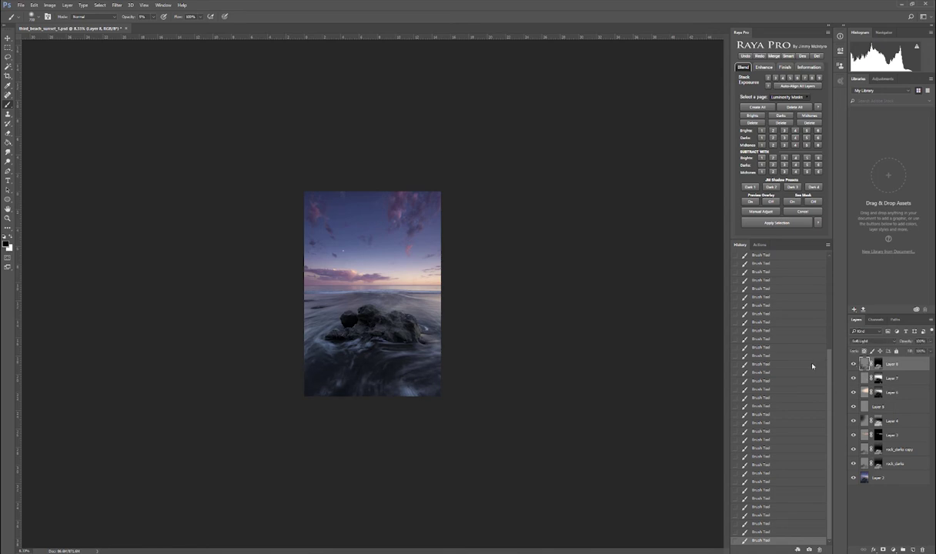
# - Create Layer 9 above Layer 8 in Soft Light mode, filled with 50% gray
pyautogui.hotkey('ctrl', '+')
pyautogui.hotkey('ctrl', '+')
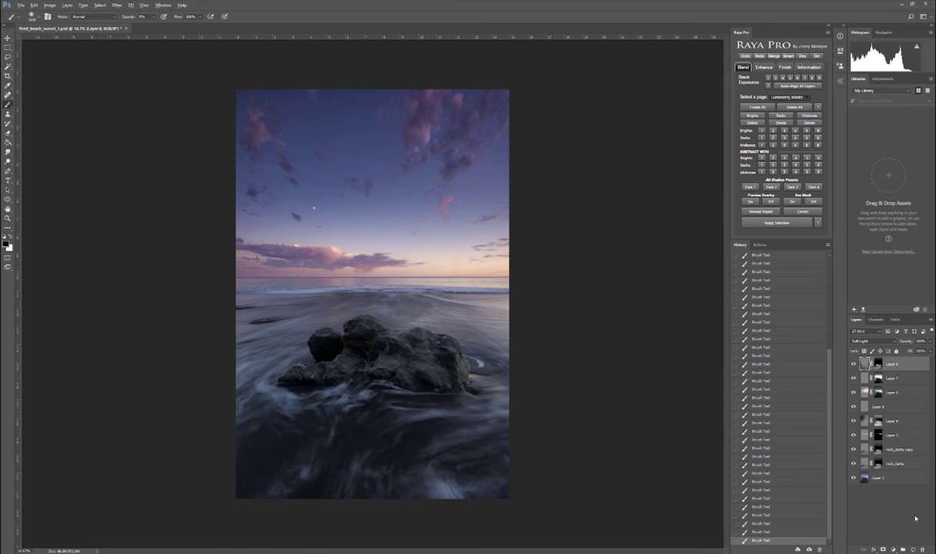
pyautogui.keyDown('alt'); pyautogui.click(912, 549); pyautogui.keyUp('alt')
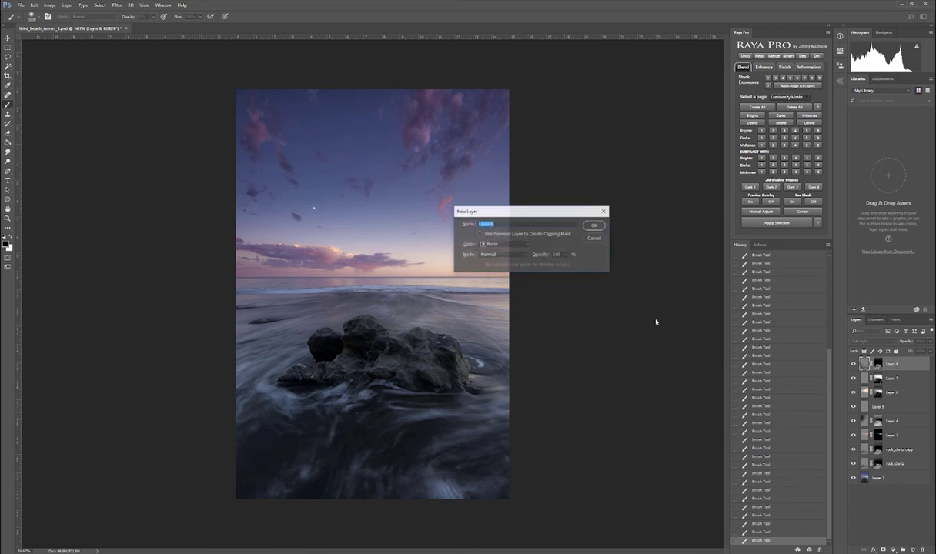
pyautogui.click(512, 256)
pyautogui.click(485, 341)
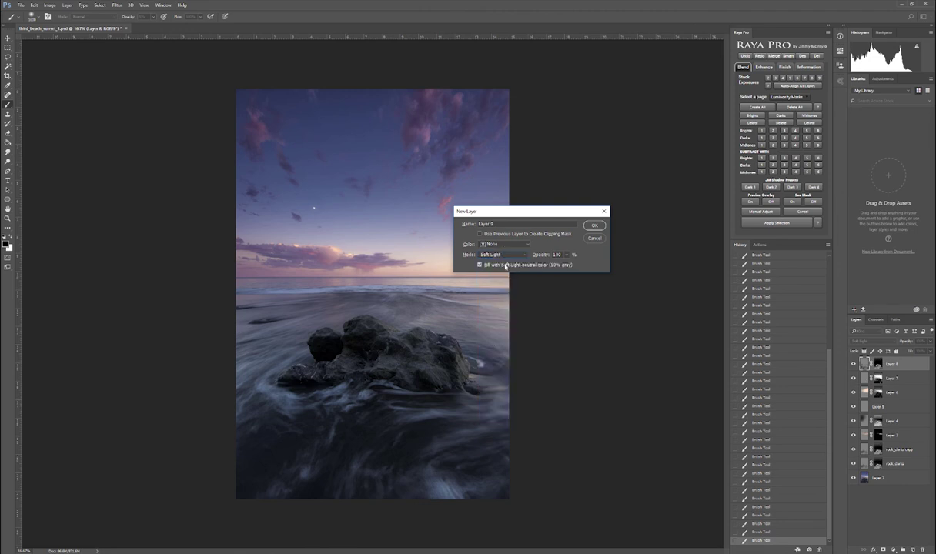
pyautogui.click(594, 226)
# - Compare the Alpha 5, Alpha 4, Alpha 1 and Alpha 2 luminosity masks, ending with Alpha 1 displayed
pyautogui.click(875, 320)
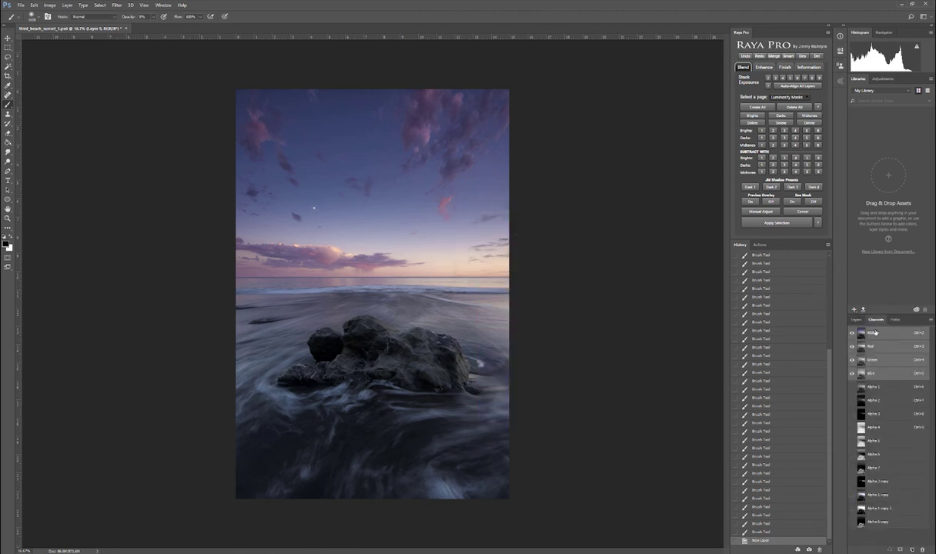
pyautogui.click(878, 442)
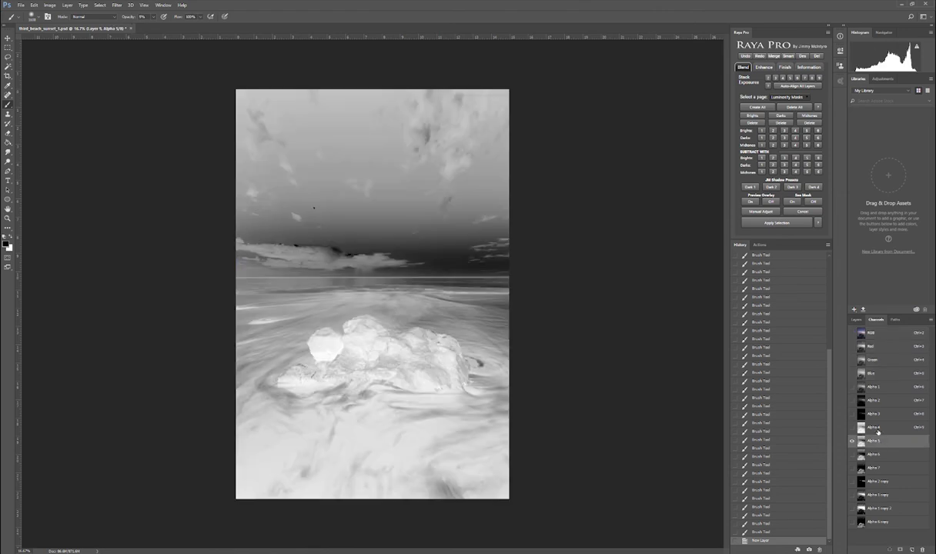
pyautogui.click(878, 428)
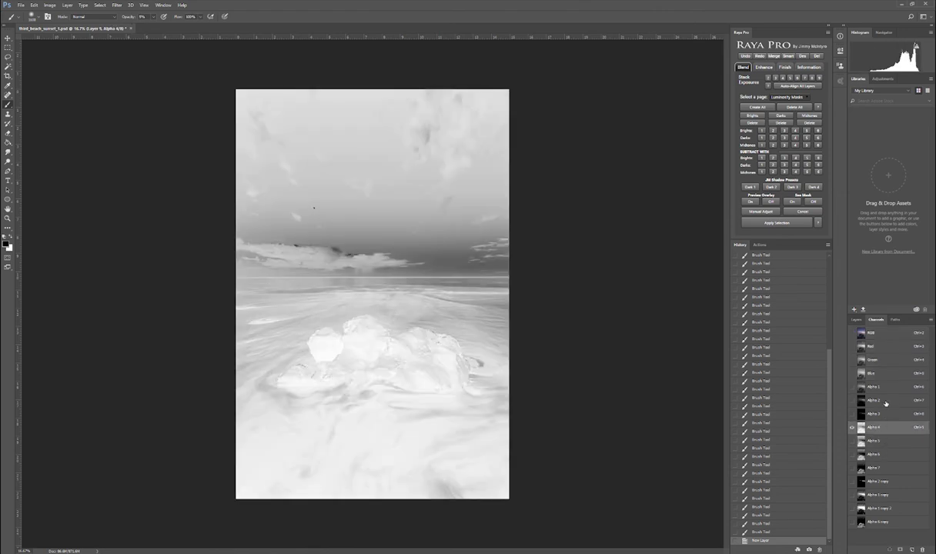
pyautogui.click(877, 387)
pyautogui.click(878, 401)
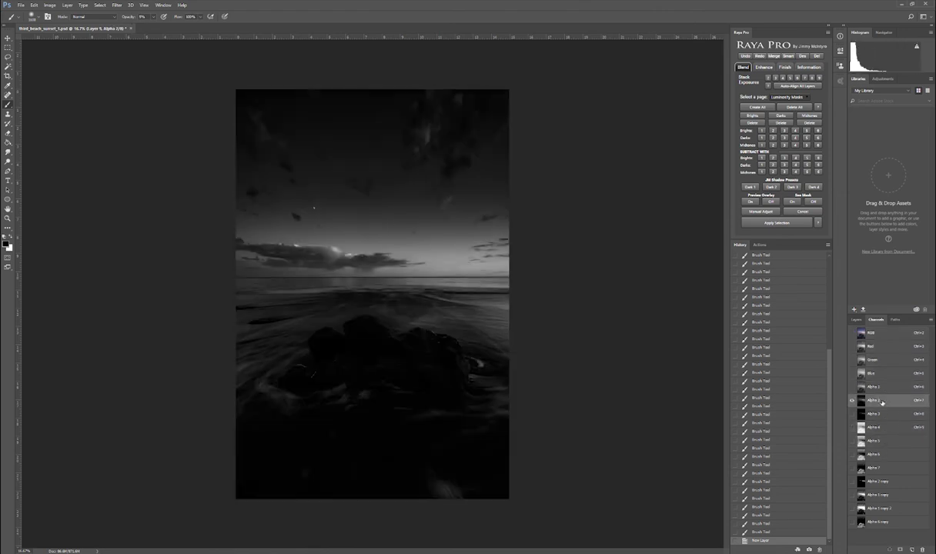
pyautogui.click(882, 387)
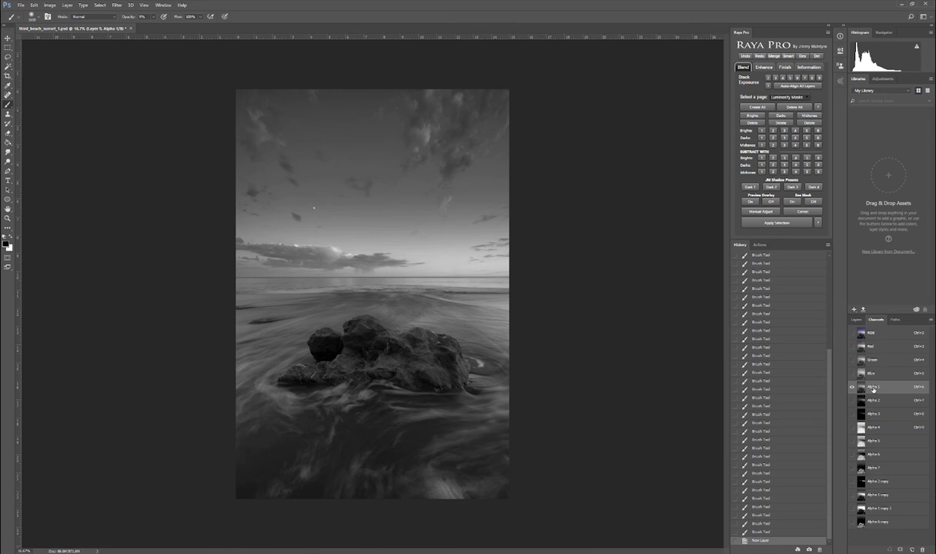
pyautogui.click(120, 5)
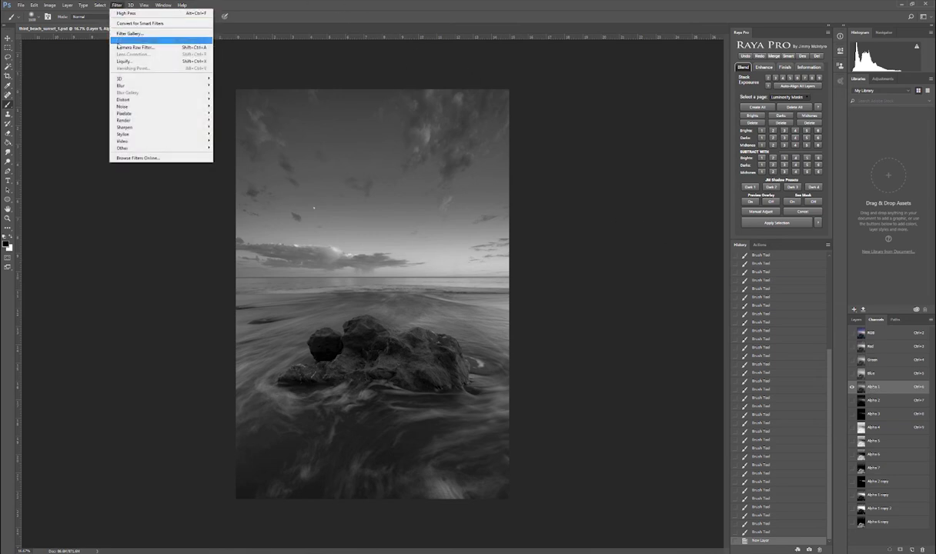
pyautogui.click(119, 4)
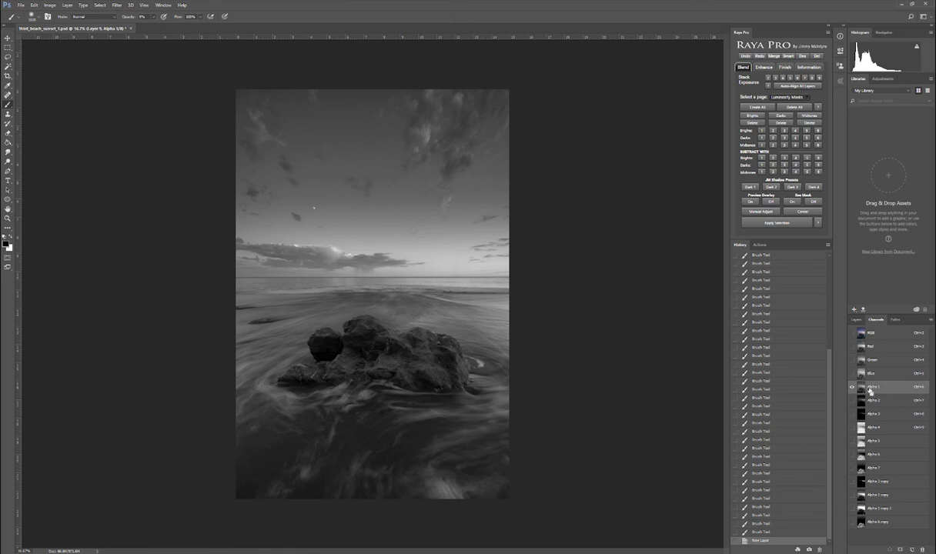
pyautogui.keyDown('ctrl'); pyautogui.click(870, 390); pyautogui.keyUp('ctrl')
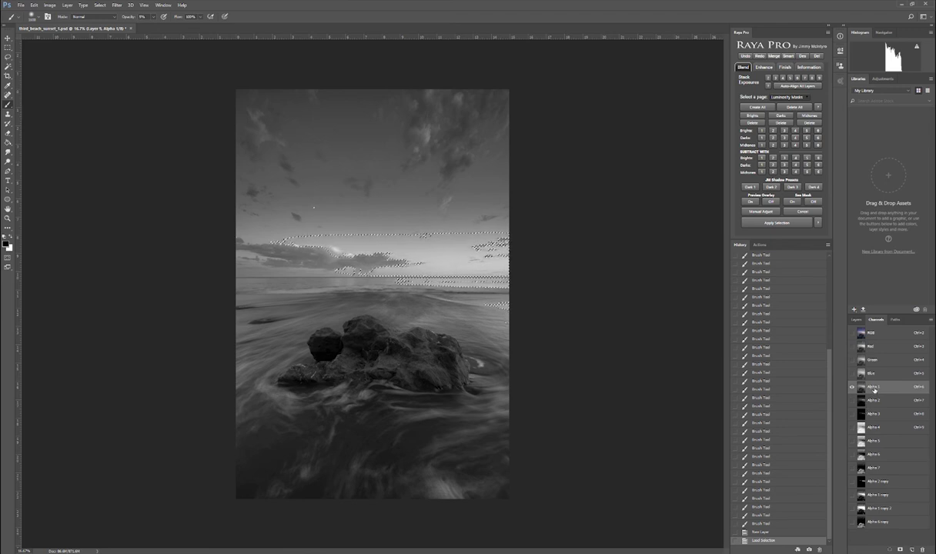
pyautogui.hotkey('ctrl', 'd')
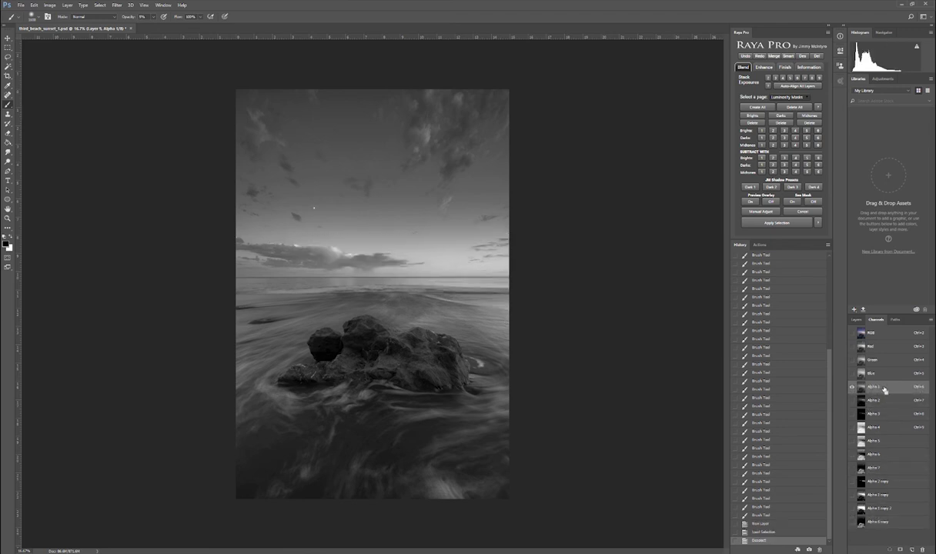
# - Duplicate the Alpha 1 luminosity mask channel
pyautogui.moveTo(884, 389); pyautogui.dragTo(914, 547)
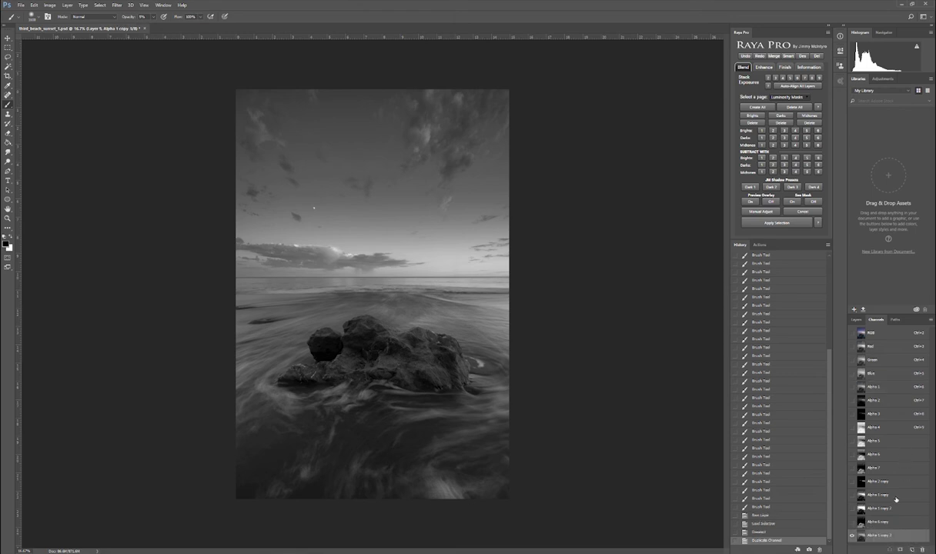
pyautogui.keyDown('ctrl'); pyautogui.click(861, 539); pyautogui.keyUp('ctrl')
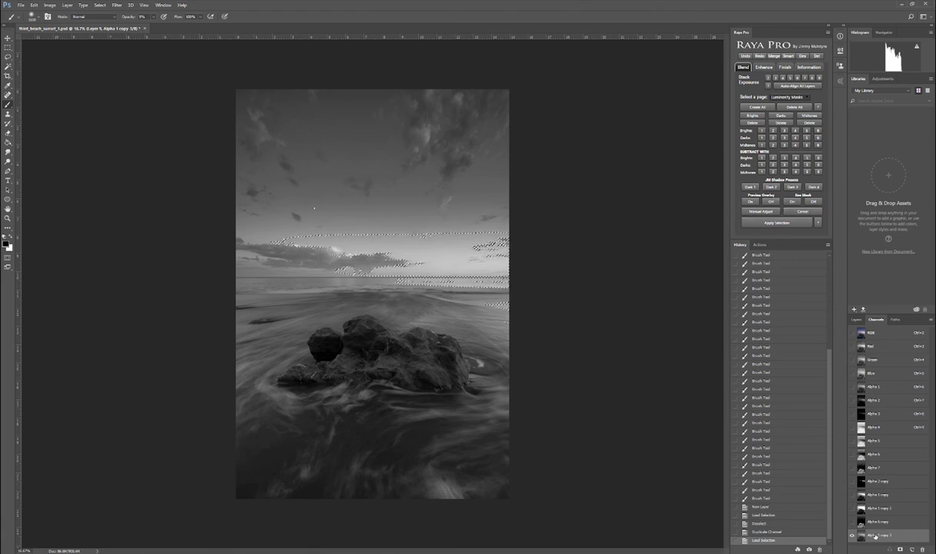
pyautogui.hotkey('ctrl', 'l')
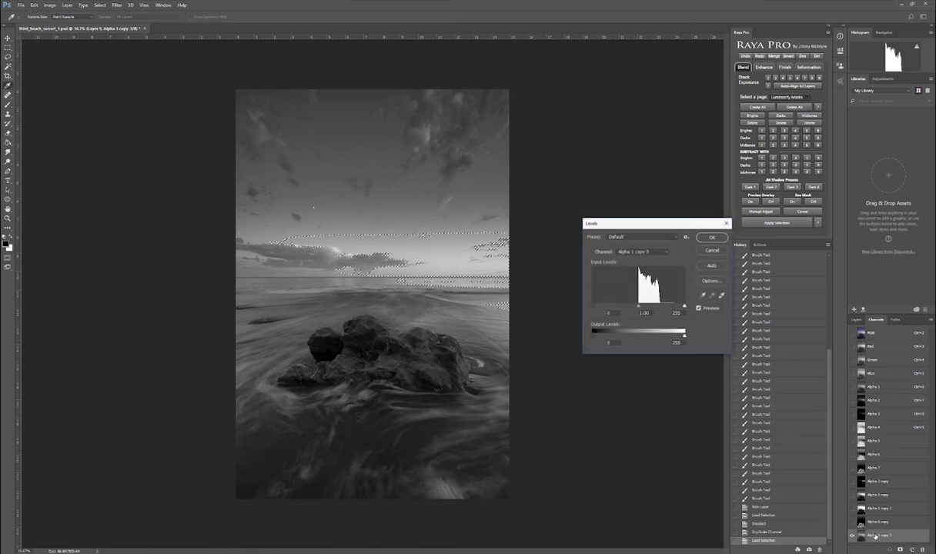
pyautogui.press('Escape')
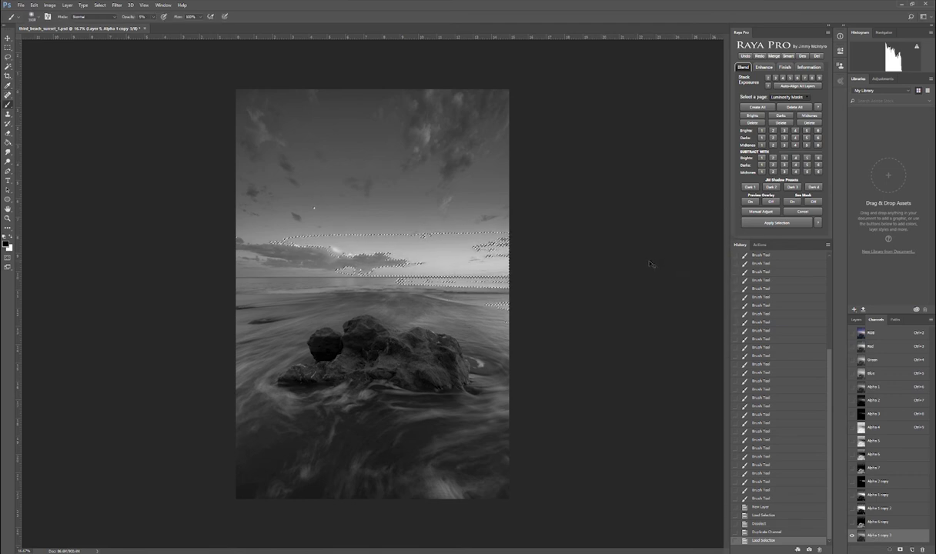
pyautogui.hotkey('ctrl', 'd')
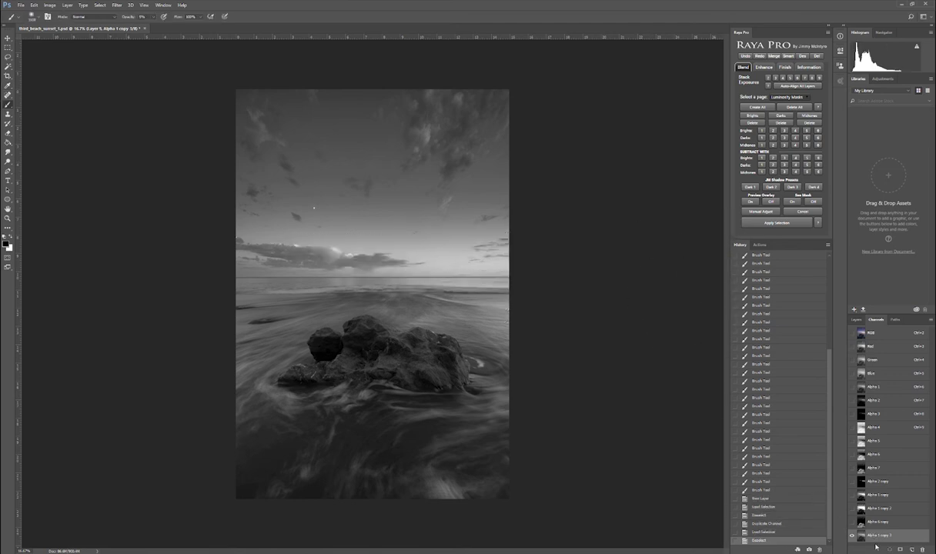
# - Apply Levels to the duplicated Alpha 1 mask with black input 19, white input 84 and slightly raised midtones
pyautogui.hotkey('ctrl', 'l')
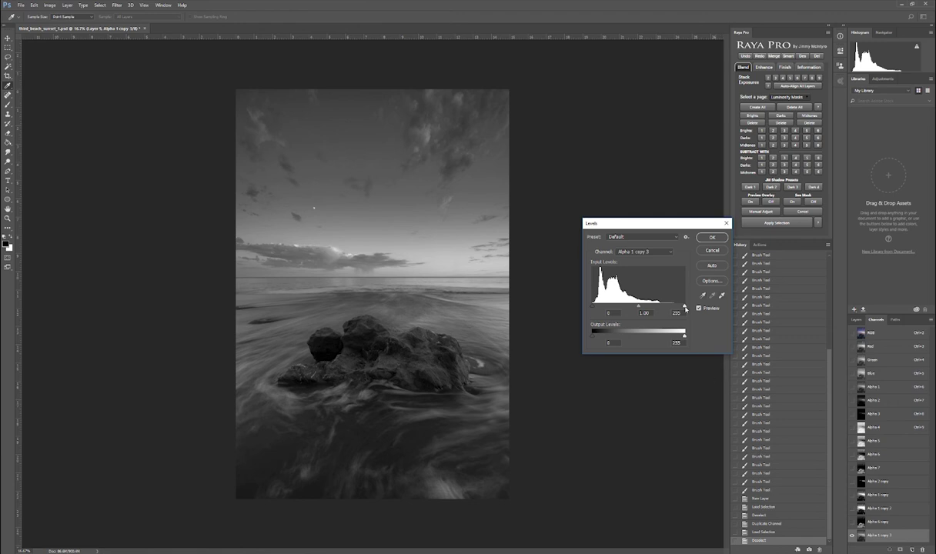
pyautogui.moveTo(684, 307); pyautogui.dragTo(624, 309)
pyautogui.click(645, 308)
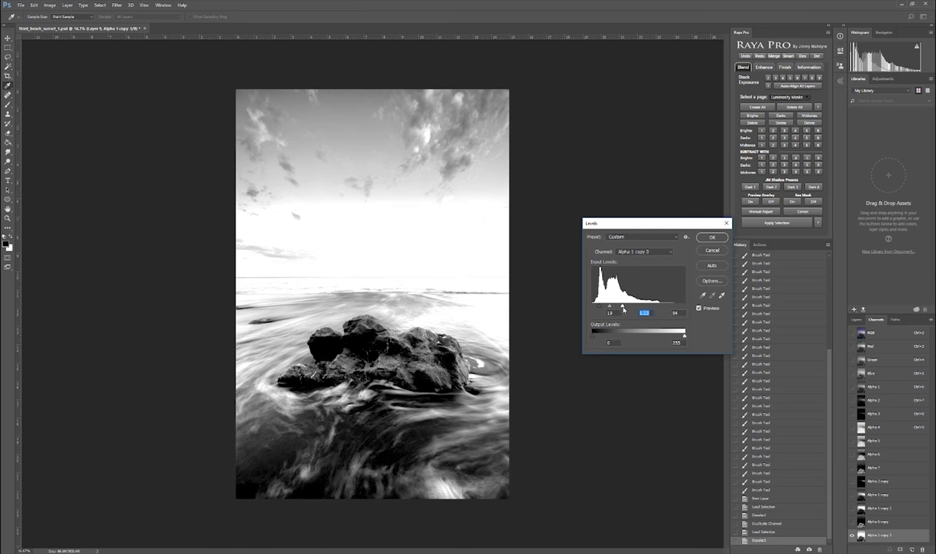
pyautogui.click(712, 237)
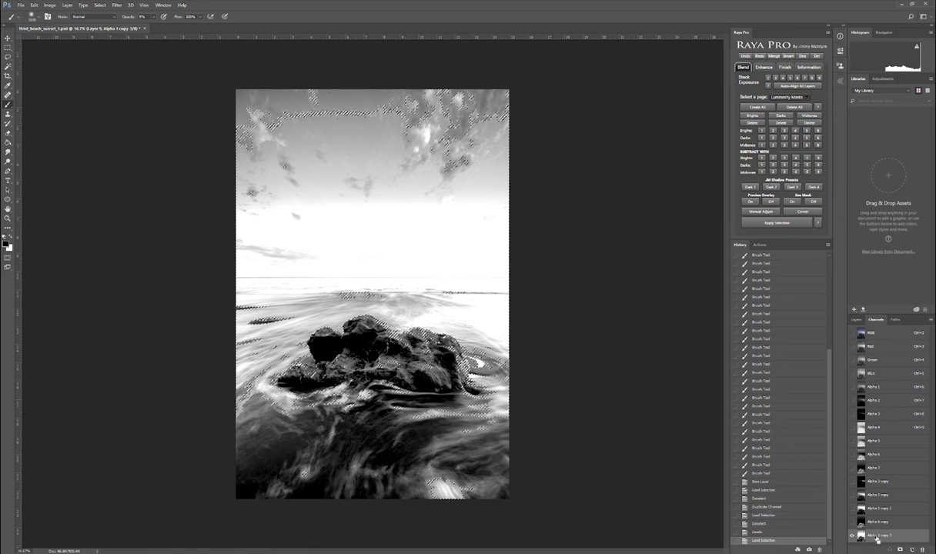
# - Load the adjusted Alpha 1 copy 3 mask as a selection and add it to Layer 9 as a layer mask
pyautogui.keyDown('ctrl'); pyautogui.click(877, 539); pyautogui.keyUp('ctrl')
pyautogui.click(856, 319)
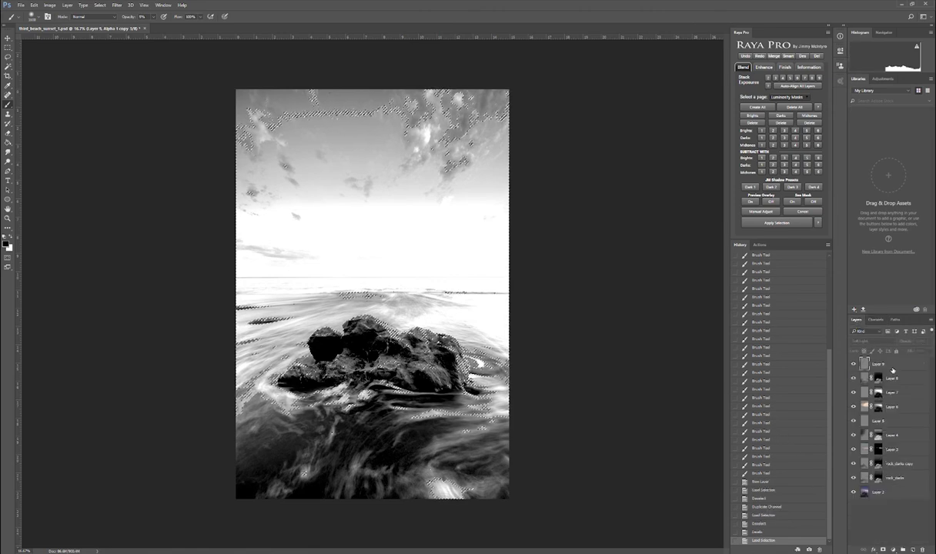
pyautogui.click(889, 365)
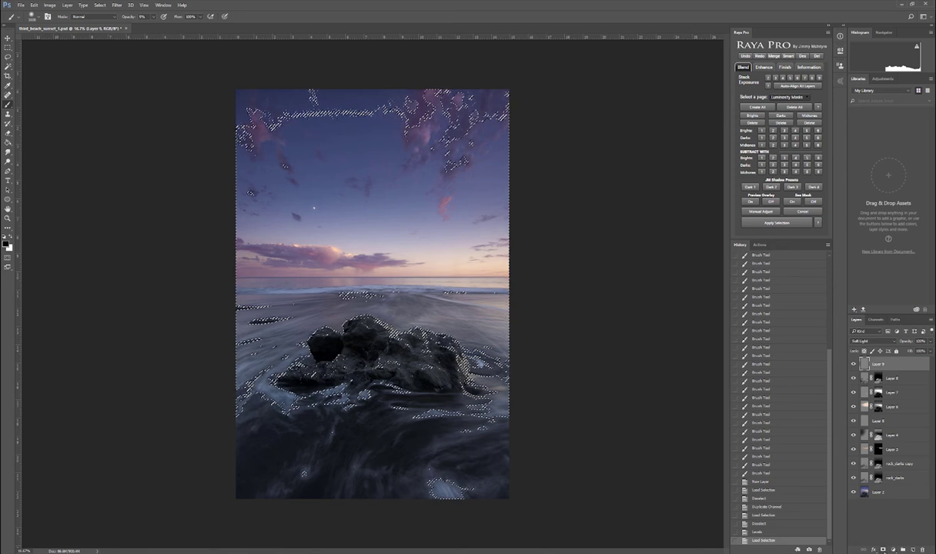
pyautogui.click(883, 549)
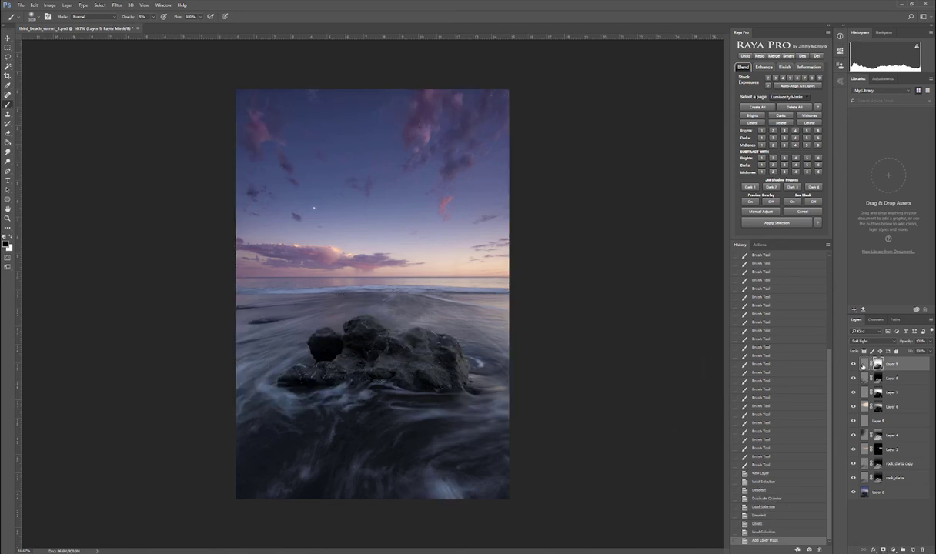
# - Sample a blue from the water below the rock and brighten it to the light blue a3caff as the foreground color
pyautogui.keyDown('alt'); pyautogui.click(436, 414); pyautogui.keyUp('alt')
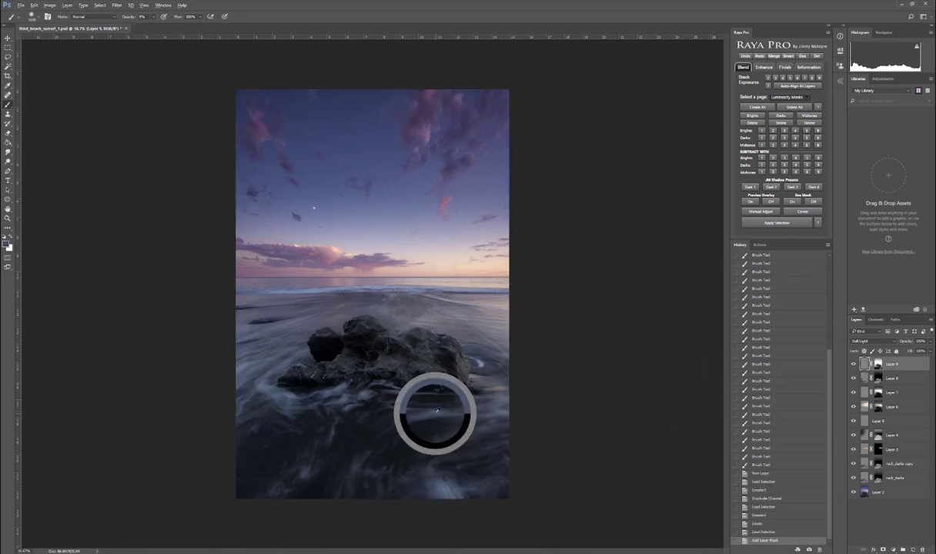
pyautogui.click(6, 244)
pyautogui.moveTo(508, 101); pyautogui.dragTo(508, 47)
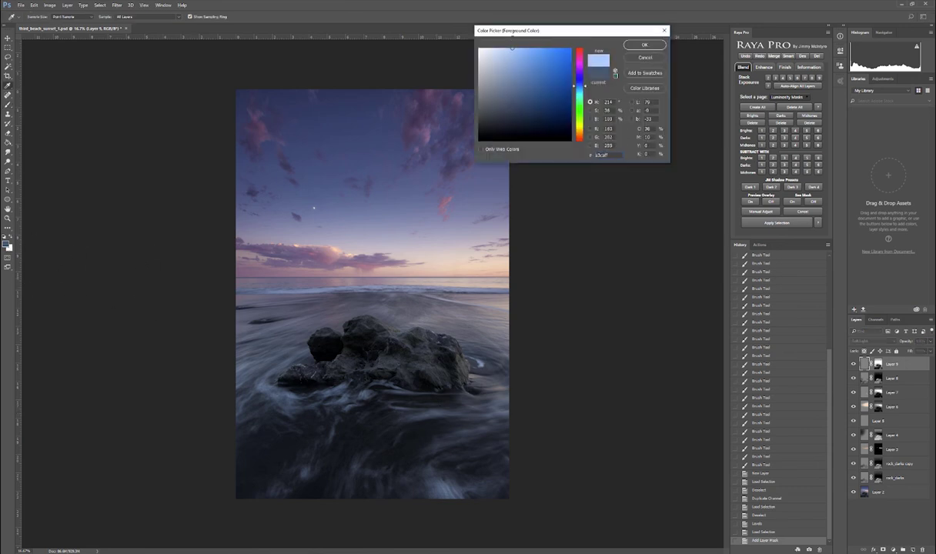
pyautogui.click(651, 47)
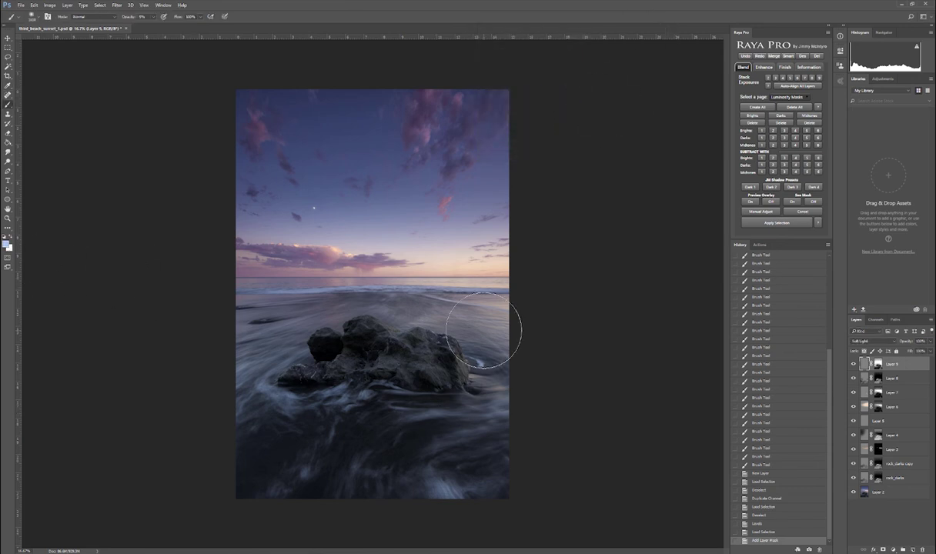
# - Dodge the bright water streaks around, below and behind the rock on Layer 9 with a small soft brush at 10% opacity
pyautogui.press('[')
pyautogui.press('[')
pyautogui.press('[')
pyautogui.press('[')
pyautogui.press('[')
pyautogui.press('[')
pyautogui.press(']')
pyautogui.press(']')
pyautogui.press(']')
pyautogui.moveTo(452, 416)
pyautogui.mouseDown()
pyautogui.moveTo(369, 416)
pyautogui.moveTo(488, 414)
pyautogui.moveTo(439, 419)
pyautogui.mouseUp()
pyautogui.moveTo(509, 408)
pyautogui.mouseDown()
pyautogui.moveTo(431, 429)
pyautogui.moveTo(505, 406)
pyautogui.moveTo(432, 424)
pyautogui.moveTo(483, 438)
pyautogui.moveTo(433, 462)
pyautogui.moveTo(435, 473)
pyautogui.moveTo(504, 493)
pyautogui.moveTo(409, 486)
pyautogui.moveTo(459, 464)
pyautogui.moveTo(429, 509)
pyautogui.moveTo(512, 425)
pyautogui.moveTo(305, 378)
pyautogui.moveTo(436, 380)
pyautogui.moveTo(423, 393)
pyautogui.moveTo(353, 393)
pyautogui.moveTo(451, 412)
pyautogui.moveTo(365, 397)
pyautogui.moveTo(491, 377)
pyautogui.moveTo(464, 355)
pyautogui.moveTo(476, 360)
pyautogui.moveTo(514, 333)
pyautogui.mouseUp()
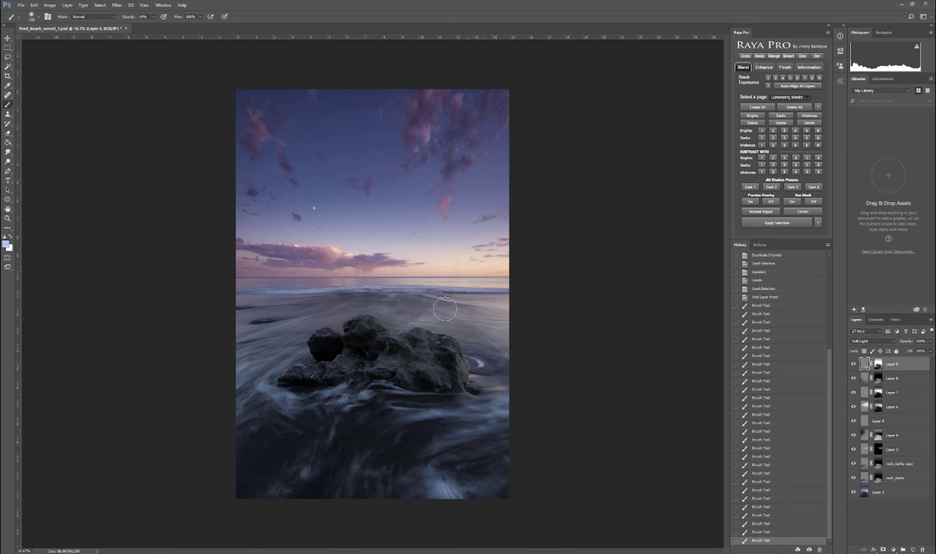
pyautogui.moveTo(445, 309)
pyautogui.mouseDown()
pyautogui.moveTo(495, 335)
pyautogui.moveTo(430, 308)
pyautogui.moveTo(497, 340)
pyautogui.moveTo(410, 318)
pyautogui.moveTo(523, 350)
pyautogui.moveTo(492, 323)
pyautogui.mouseUp()
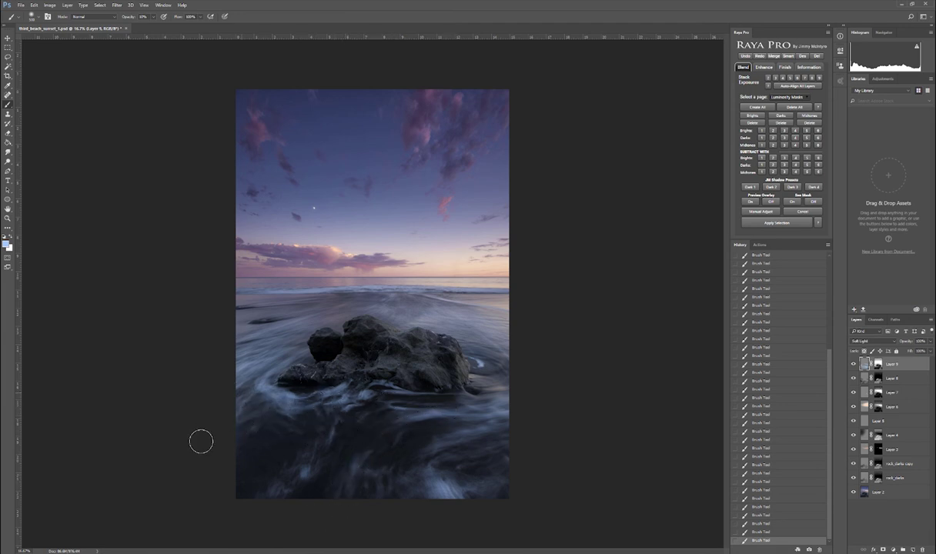
pyautogui.press(']')
pyautogui.press(']')
pyautogui.press(']')
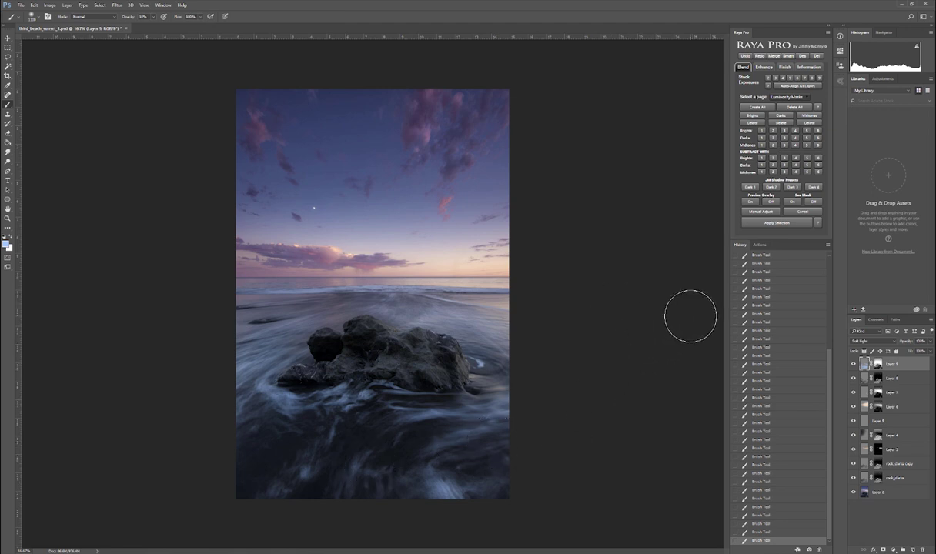
# - Examine the whole photo at reduced sizes and compare it with and without Layer 9
pyautogui.hotkey('ctrl', '-')
pyautogui.hotkey('ctrl', '-')
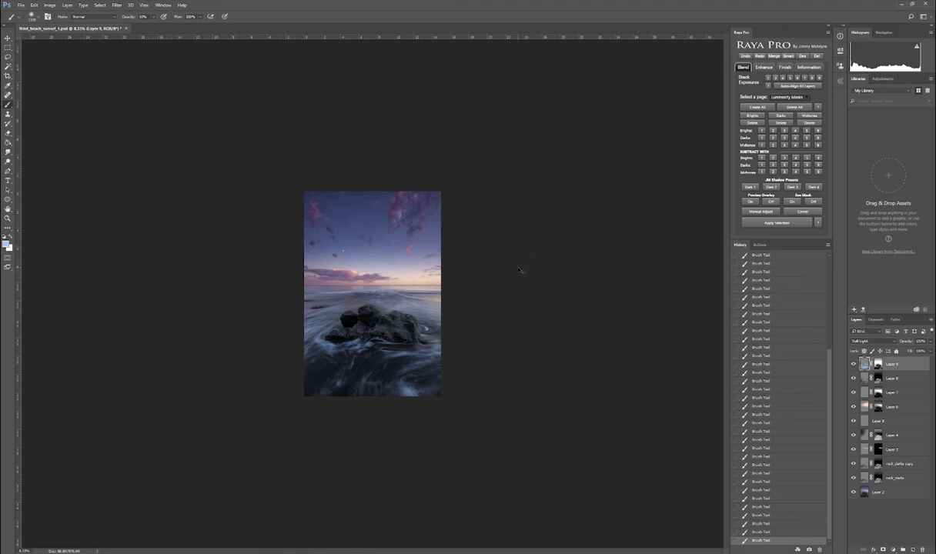
pyautogui.hotkey('ctrl', '+')
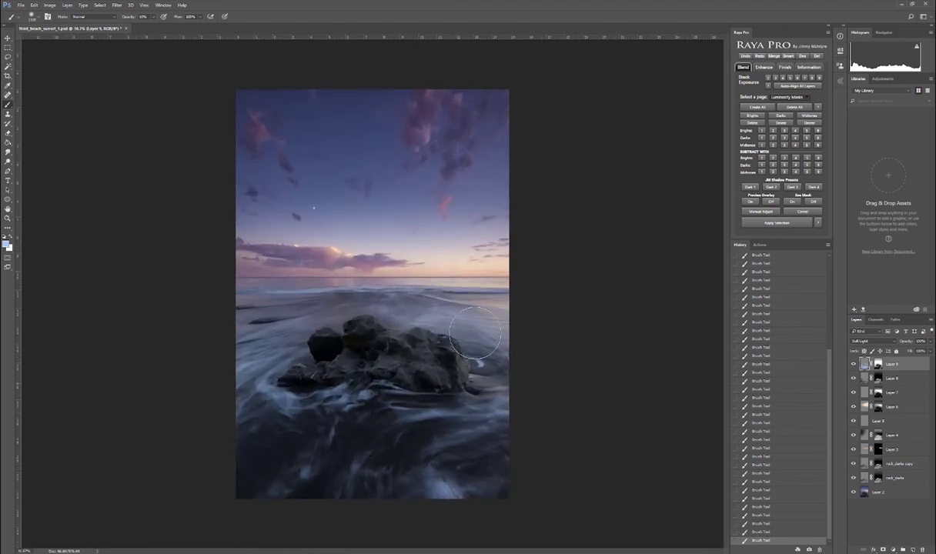
pyautogui.hotkey('ctrl', '-')
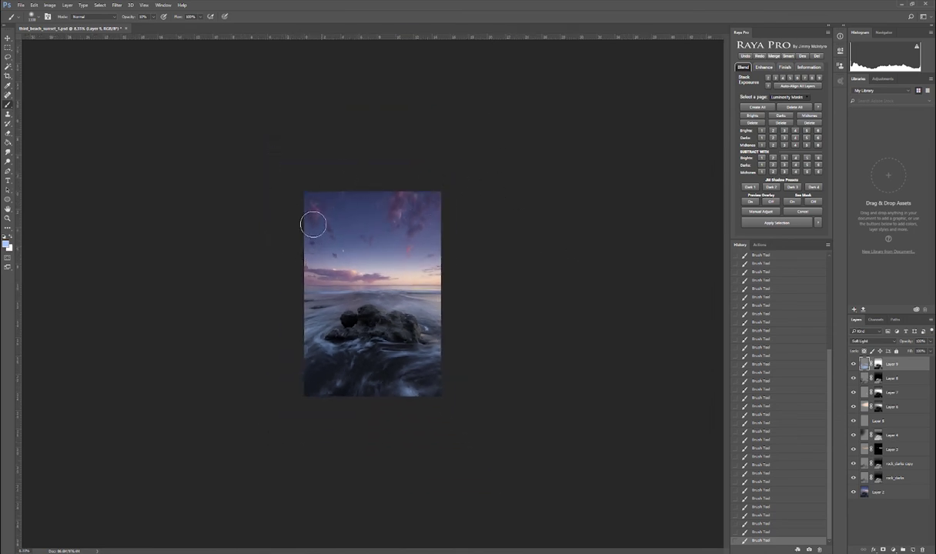
pyautogui.hotkey('ctrl', '+')
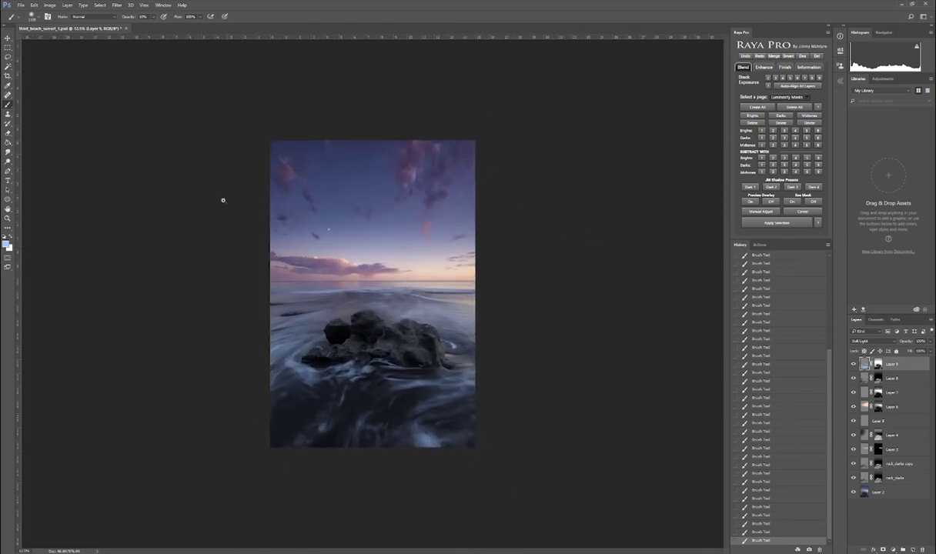
pyautogui.hotkey('ctrl', '-')
pyautogui.click(854, 366)
pyautogui.click(854, 367)
pyautogui.click(854, 367)
pyautogui.click(854, 366)
pyautogui.click(854, 367)
pyautogui.click(854, 366)
# - Lower Layer 8's opacity to about 80% and set Layer 4's opacity to about 60%
pyautogui.click(900, 380)
pyautogui.click(853, 379)
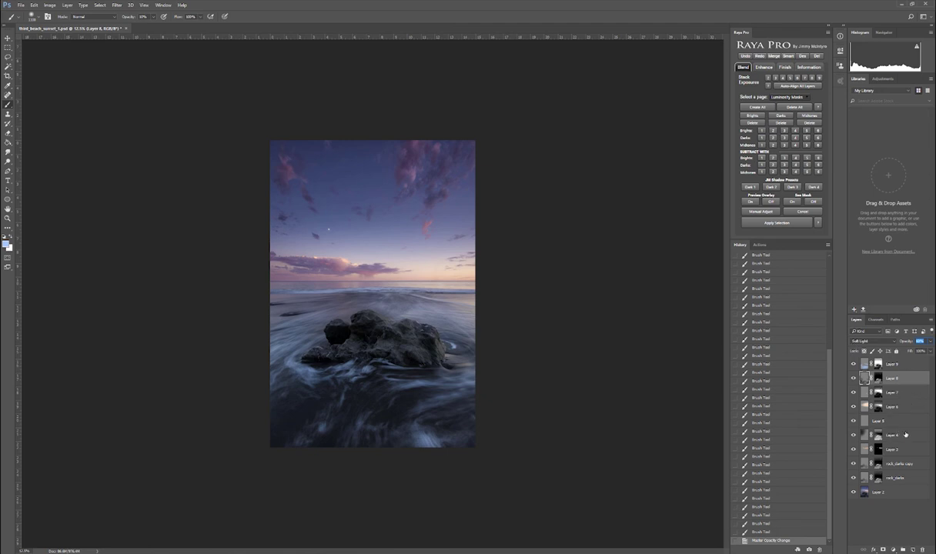
pyautogui.click(864, 437)
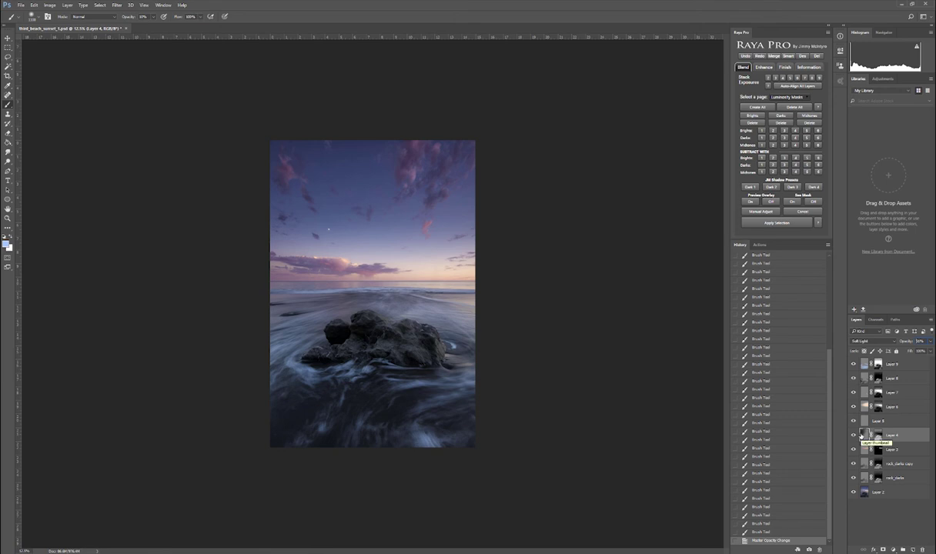
pyautogui.click(862, 436)
pyautogui.click(903, 424)
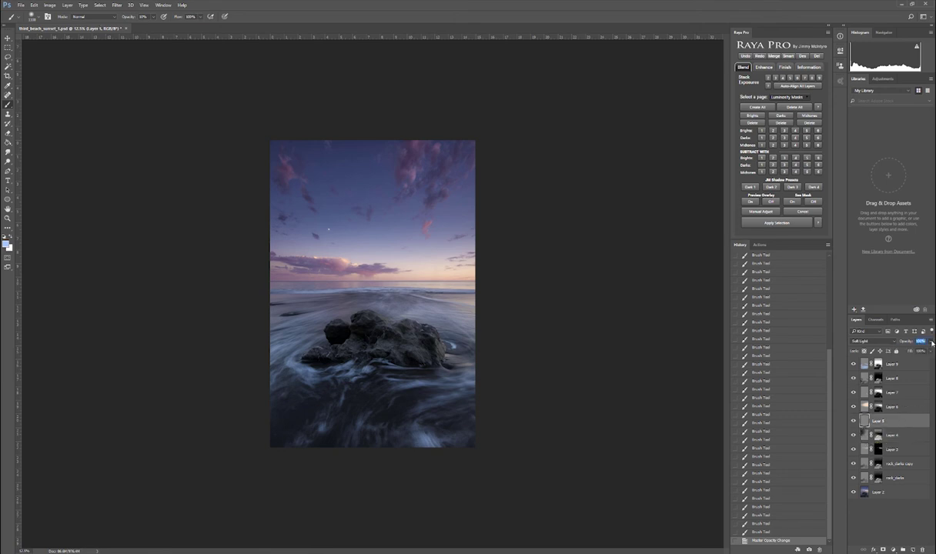
pyautogui.click(910, 436)
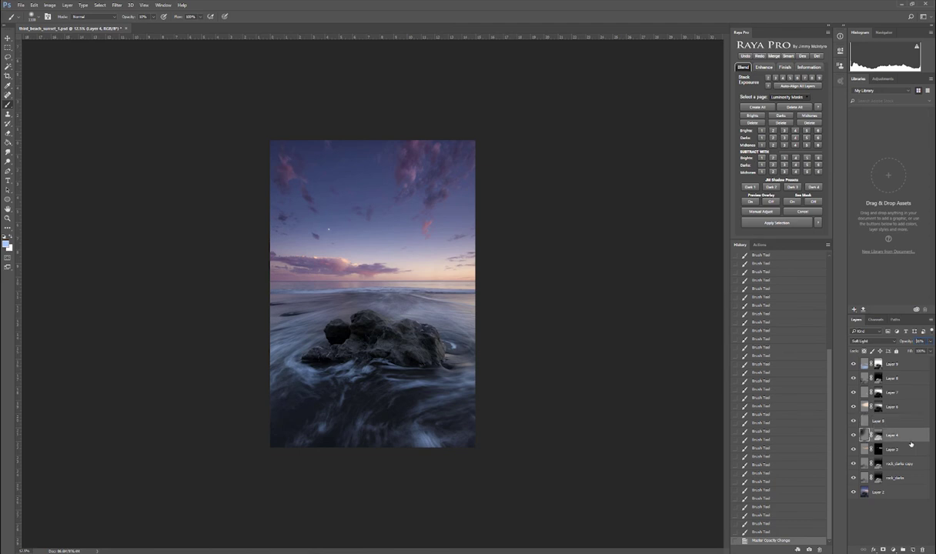
pyautogui.click(927, 380)
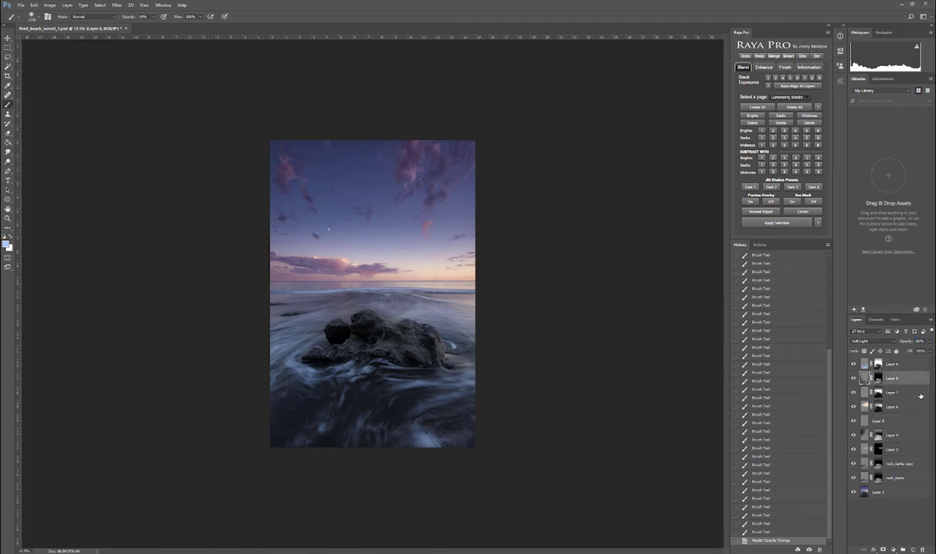
pyautogui.click(911, 436)
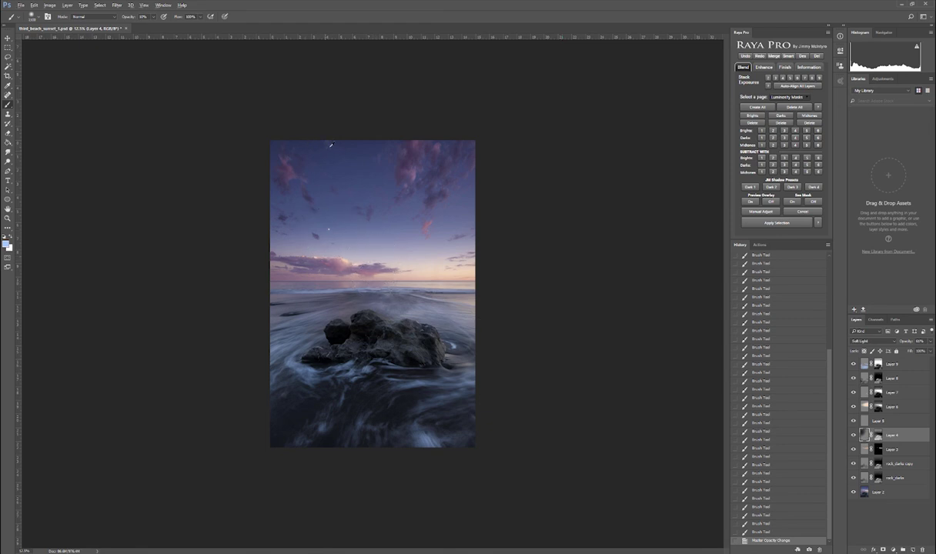
# - Burn the sky and left side of the photo on Layer 4 with a sampled sky blue darkened to 0b0c11
pyautogui.keyDown('alt'); pyautogui.click(340, 143); pyautogui.keyUp('alt')
pyautogui.click(7, 244)
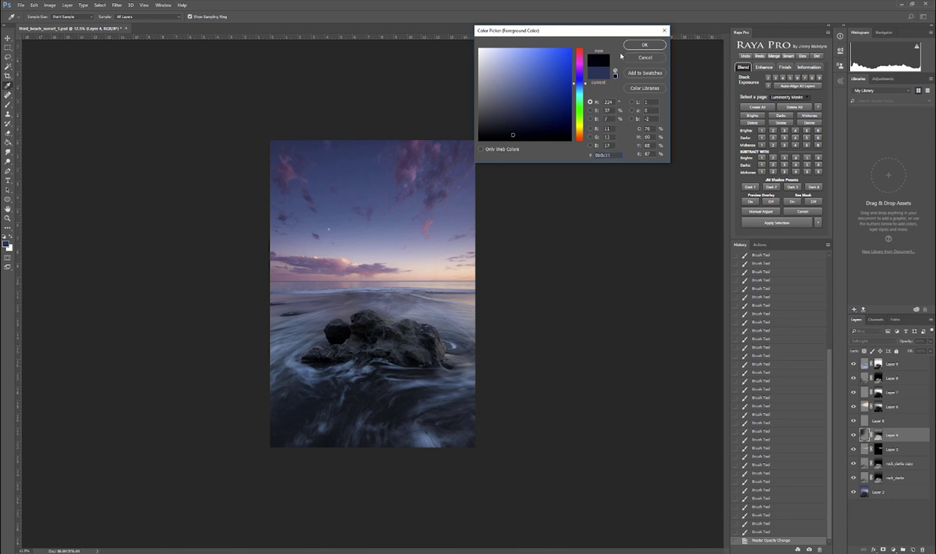
pyautogui.click(645, 44)
pyautogui.moveTo(398, 129)
pyautogui.mouseDown()
pyautogui.moveTo(366, 204)
pyautogui.moveTo(344, 146)
pyautogui.moveTo(370, 194)
pyautogui.moveTo(342, 149)
pyautogui.moveTo(236, 202)
pyautogui.moveTo(266, 236)
pyautogui.moveTo(322, 250)
pyautogui.moveTo(219, 217)
pyautogui.moveTo(453, 157)
pyautogui.moveTo(435, 187)
pyautogui.moveTo(456, 140)
pyautogui.moveTo(446, 194)
pyautogui.moveTo(416, 194)
pyautogui.moveTo(391, 211)
pyautogui.moveTo(403, 184)
pyautogui.moveTo(391, 161)
pyautogui.moveTo(389, 198)
pyautogui.moveTo(377, 211)
pyautogui.moveTo(377, 151)
pyautogui.moveTo(381, 190)
pyautogui.moveTo(361, 216)
pyautogui.mouseUp()
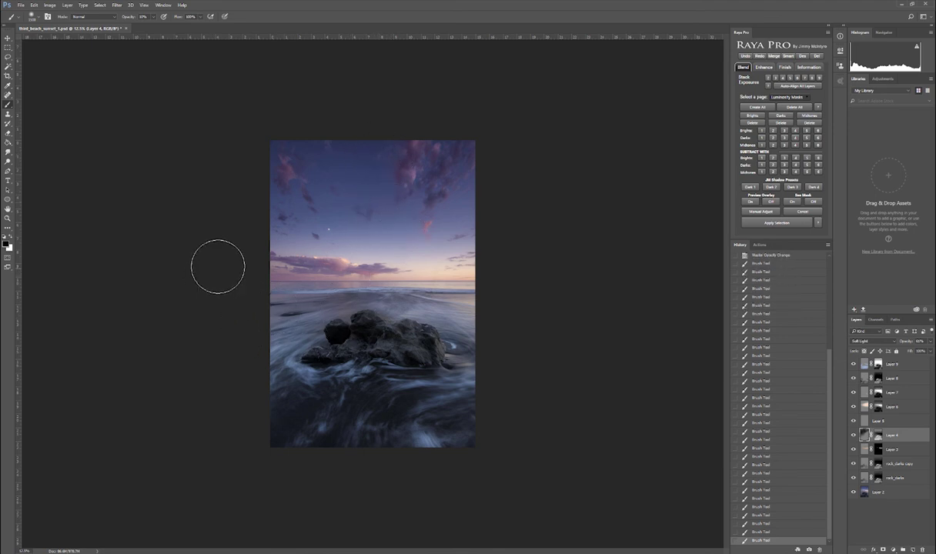
pyautogui.moveTo(218, 266); pyautogui.dragTo(303, 254)
# - Create Layer 10 above Layer 4 in Soft Light mode, filled with 50% gray
pyautogui.keyDown('alt'); pyautogui.click(913, 549); pyautogui.keyUp('alt')
pyautogui.click(502, 254)
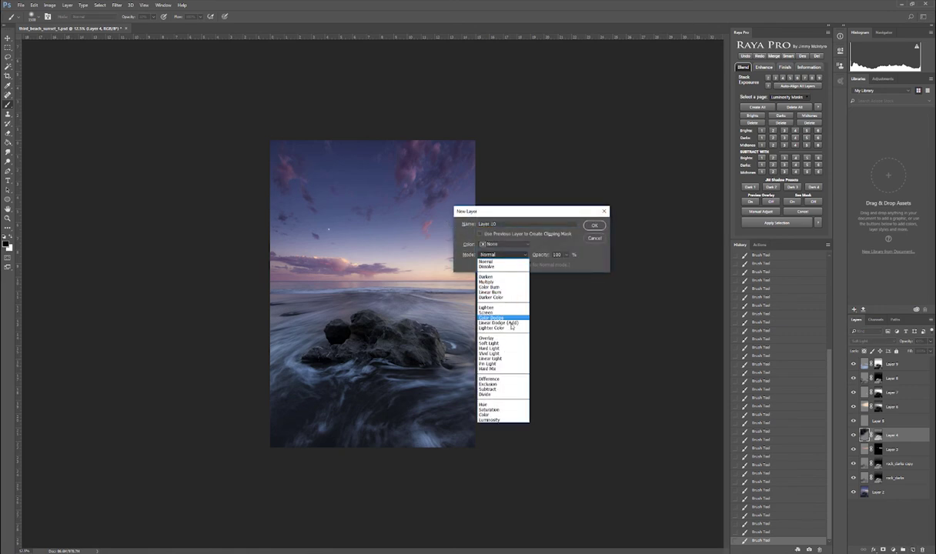
pyautogui.click(509, 344)
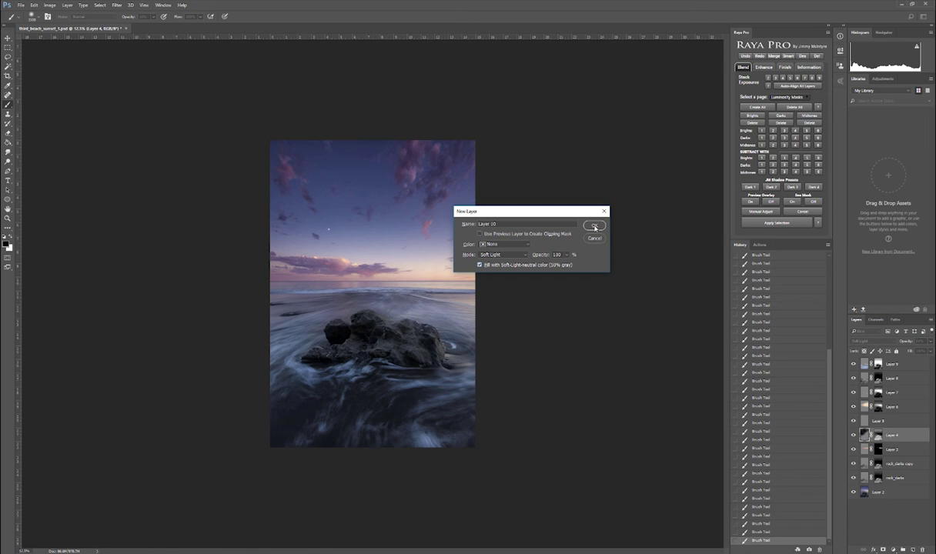
pyautogui.click(594, 227)
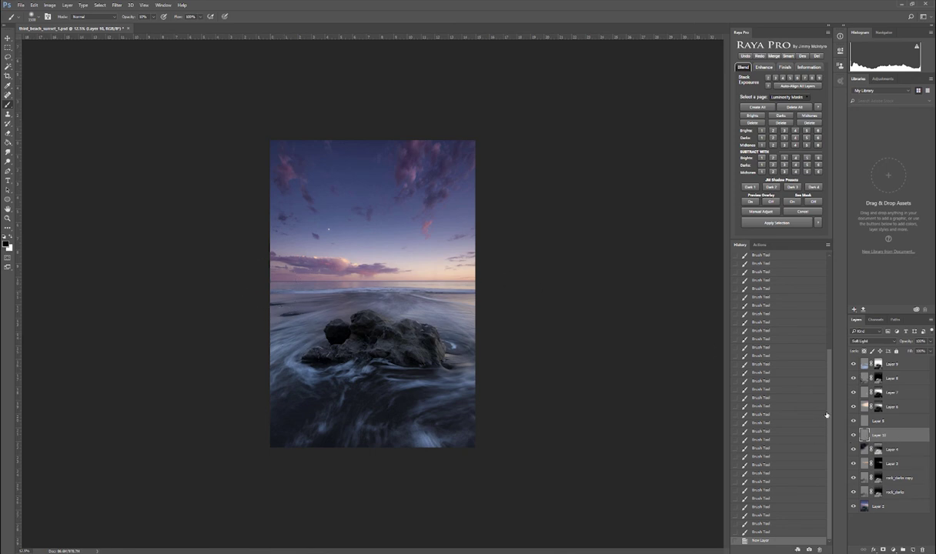
# - Burn the photo's upper-left sky and left edge down past the horizon on Layer 10 with a large brush
pyautogui.press(']')
pyautogui.press(']')
pyautogui.press(']')
pyautogui.press(']')
pyautogui.press(']')
pyautogui.moveTo(297, 152); pyautogui.dragTo(275, 306)
pyautogui.moveTo(282, 240)
pyautogui.mouseDown()
pyautogui.moveTo(369, 141)
pyautogui.moveTo(271, 240)
pyautogui.moveTo(235, 208)
pyautogui.moveTo(301, 283)
pyautogui.moveTo(221, 273)
pyautogui.mouseUp()
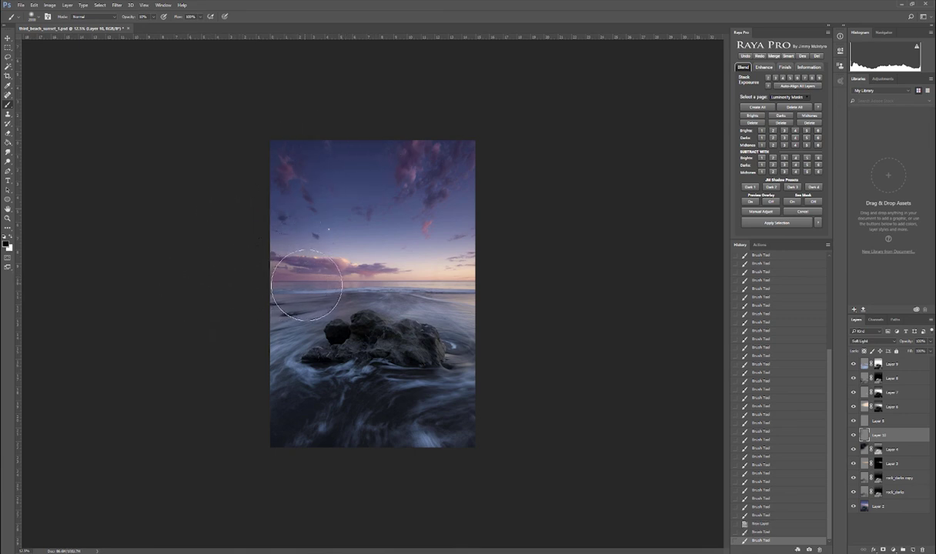
# - Try another burn stroke on the upper-left sky with a resized brush and undo it
pyautogui.press('[')
pyautogui.press('[')
pyautogui.press('[')
pyautogui.press('[')
pyautogui.press('[')
pyautogui.press('[')
pyautogui.press('[')
pyautogui.press('[')
pyautogui.press('[')
pyautogui.press(']')
pyautogui.press(']')
pyautogui.press(']')
pyautogui.press(']')
pyautogui.press(']')
pyautogui.press(']')
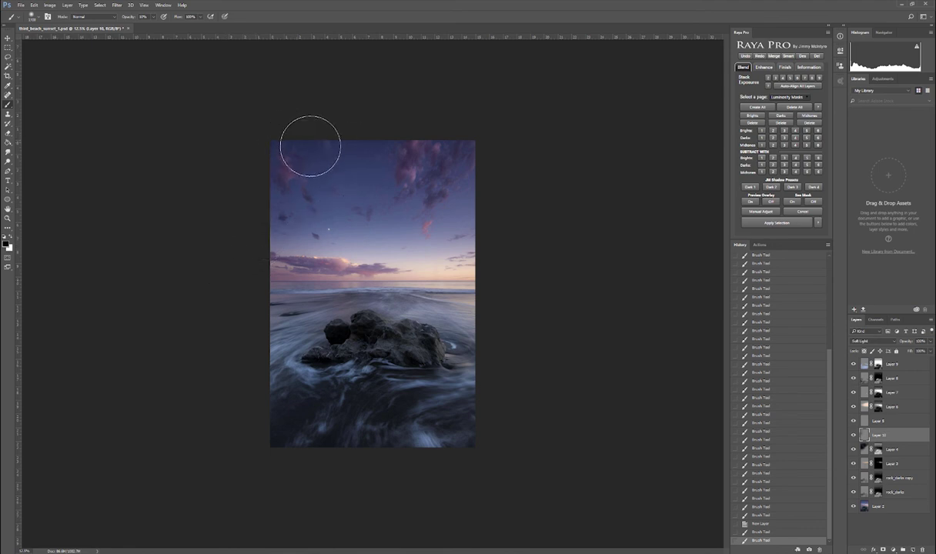
pyautogui.click(332, 171)
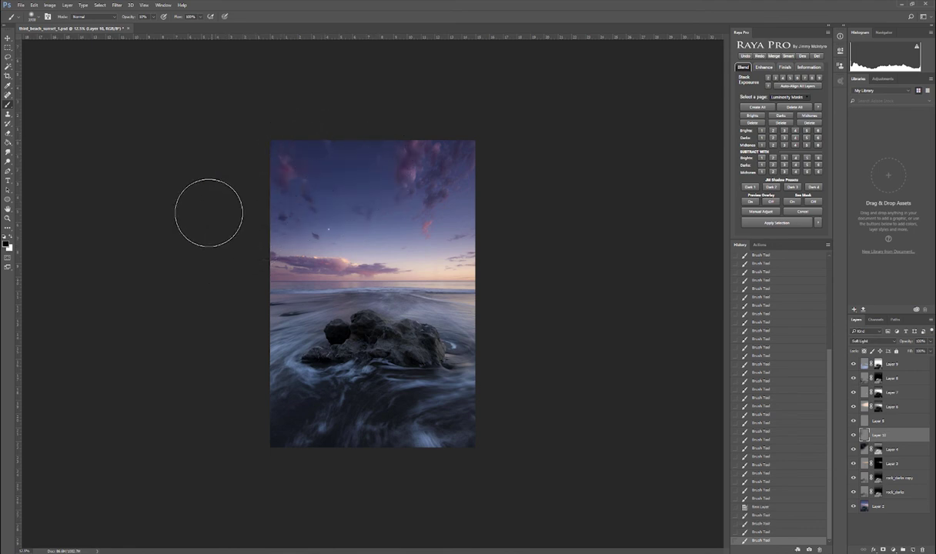
pyautogui.hotkey('ctrl', 'z')
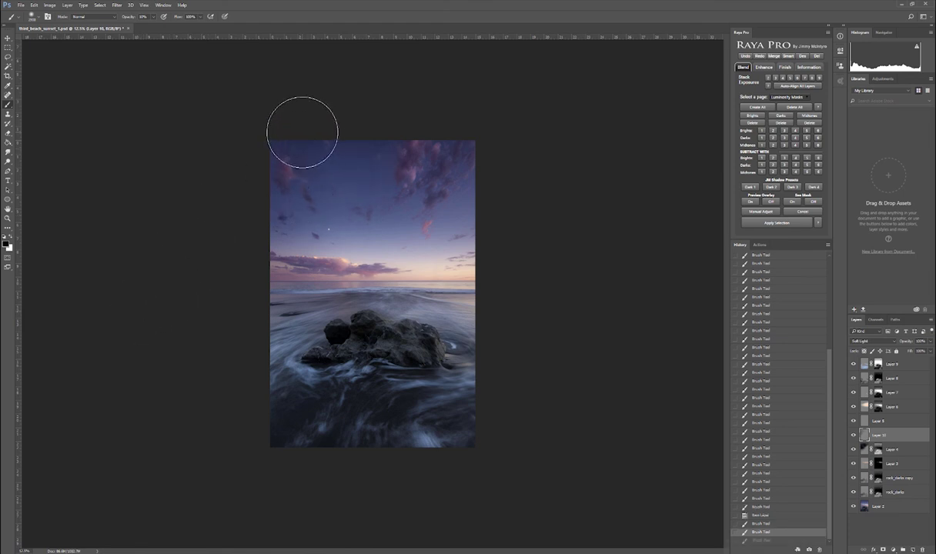
# - Try burning the top edge of the sky with a much larger brush placed mostly outside the photo, and undo it
pyautogui.press(']')
pyautogui.press(']')
pyautogui.press(']')
pyautogui.press(']')
pyautogui.press(']')
pyautogui.press(']')
pyautogui.press(']')
pyautogui.press(']')
pyautogui.press(']')
pyautogui.press(']')
pyautogui.press(']')
pyautogui.press(']')
pyautogui.press(']')
pyautogui.press(']')
pyautogui.press(']')
pyautogui.press(']')
pyautogui.press(']')
pyautogui.press(']')
pyautogui.press(']')
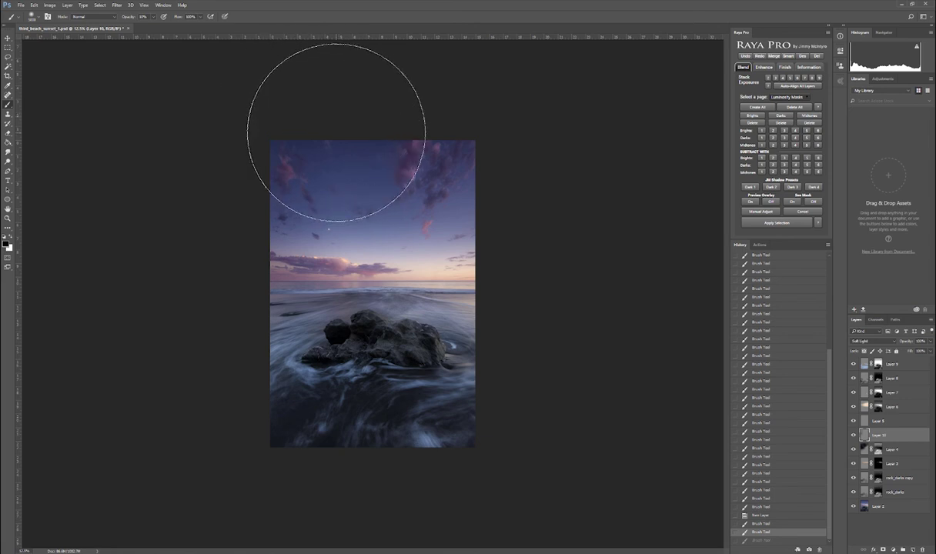
pyautogui.hotkey('ctrl', '-')
pyautogui.press(']')
pyautogui.press(']')
pyautogui.press(']')
pyautogui.press(']')
pyautogui.press(']')
pyautogui.press(']')
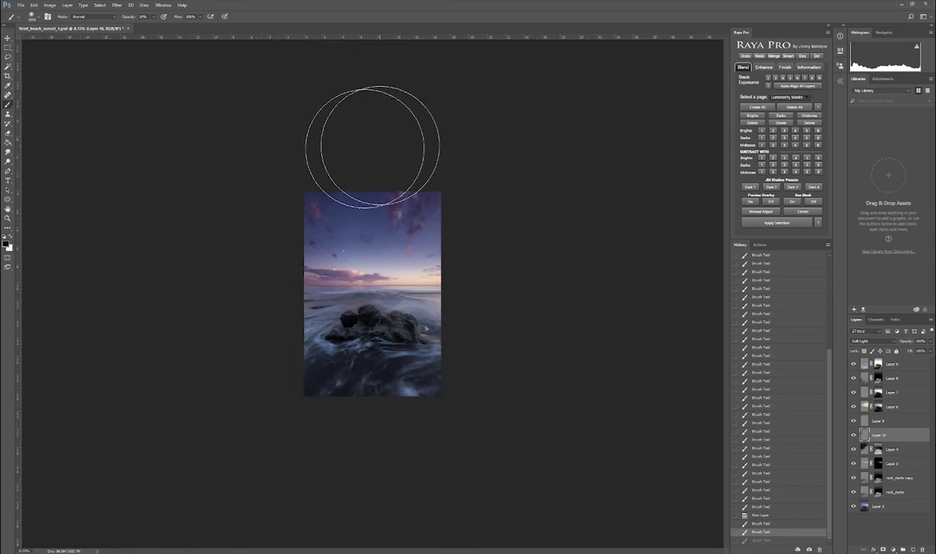
pyautogui.click(396, 123)
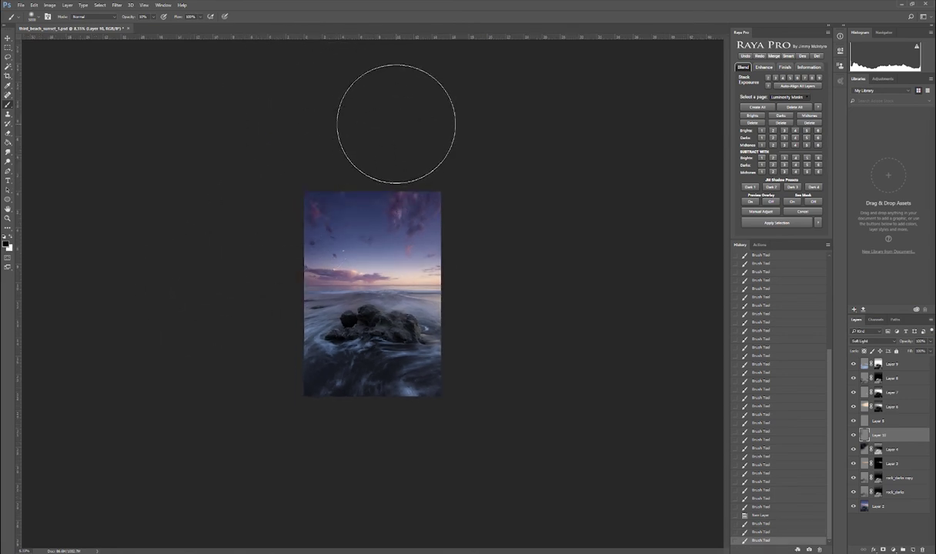
pyautogui.hotkey('ctrl', 'z')
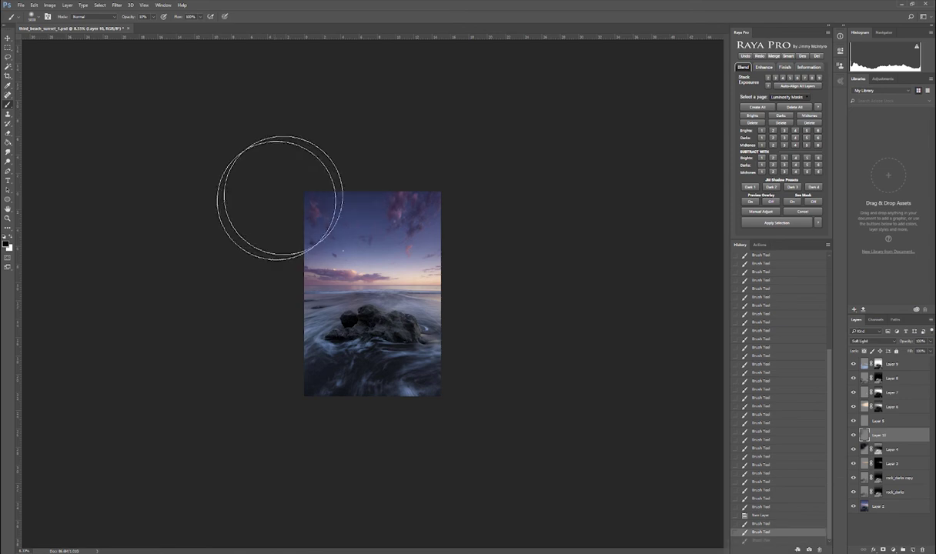
# - Try oversized burn strokes along the left and top edges, and step back to Layer 10's first brush stroke
pyautogui.click(261, 241)
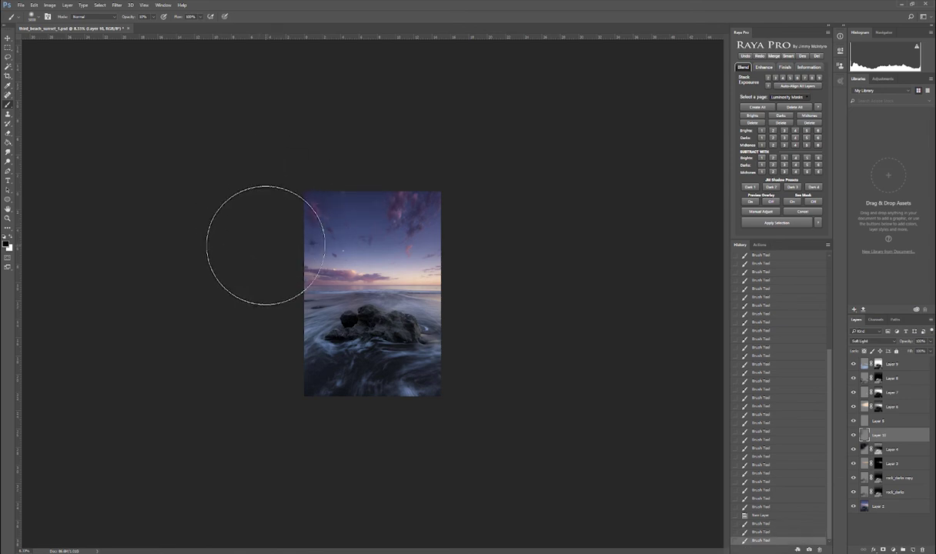
pyautogui.click(332, 167)
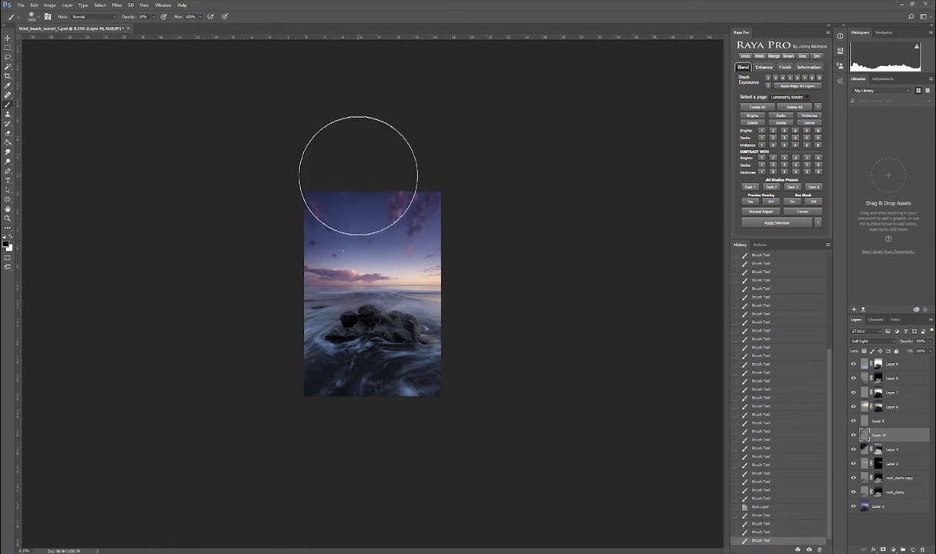
pyautogui.click(209, 338)
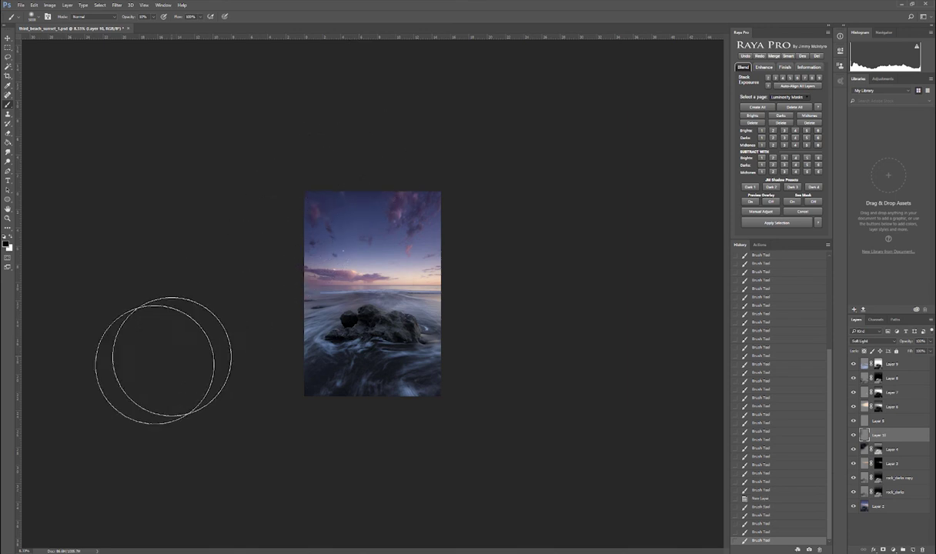
pyautogui.hotkey('ctrl', 'alt', 'z')
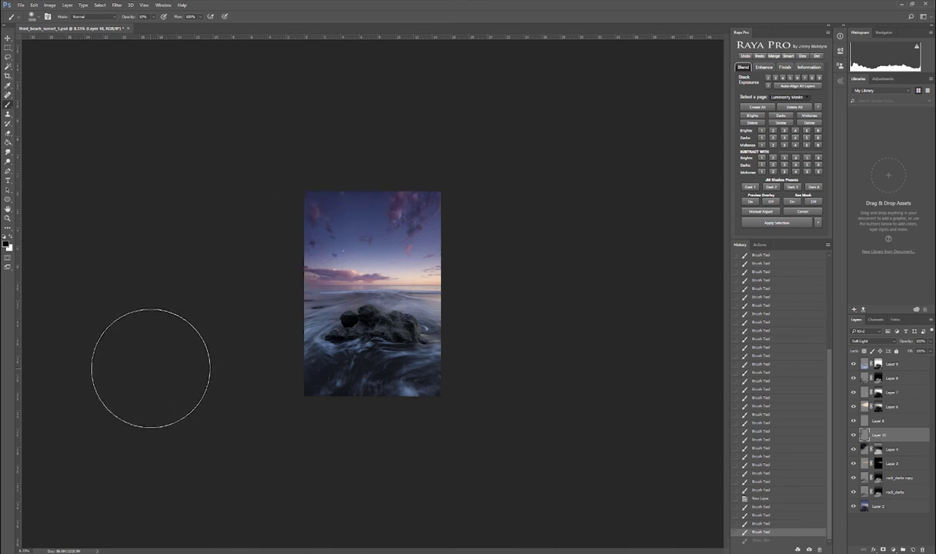
pyautogui.hotkey('ctrl', 'alt', 'z')
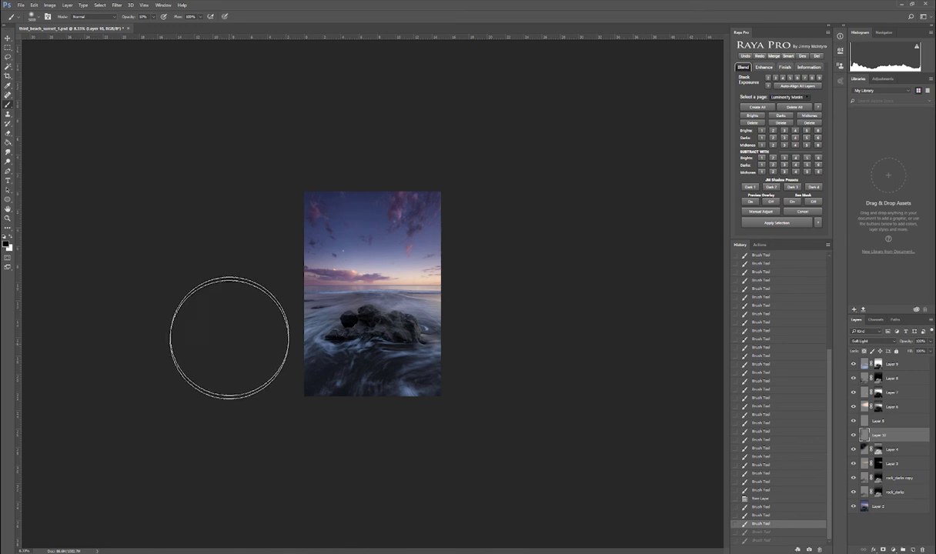
pyautogui.hotkey('ctrl', '+')
pyautogui.hotkey('ctrl', '+')
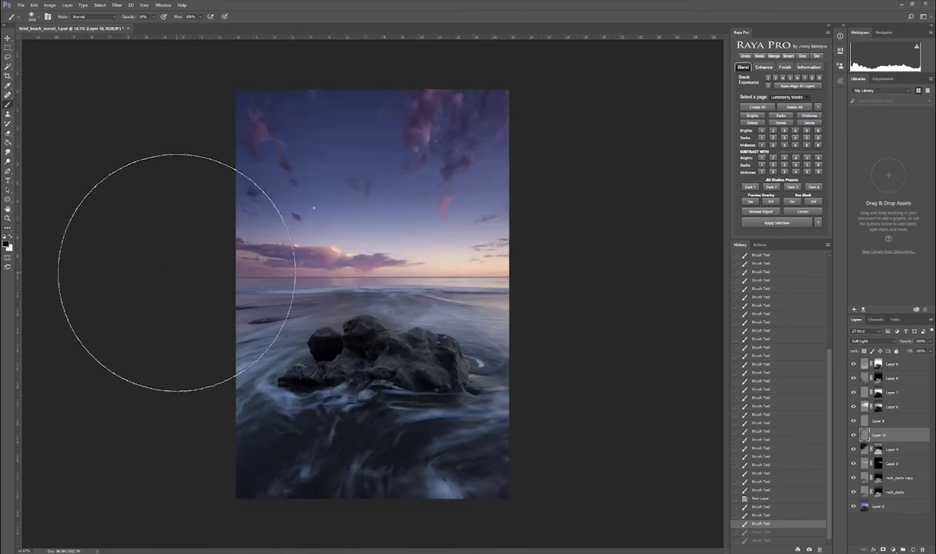
pyautogui.scroll(-2, 185, 266)
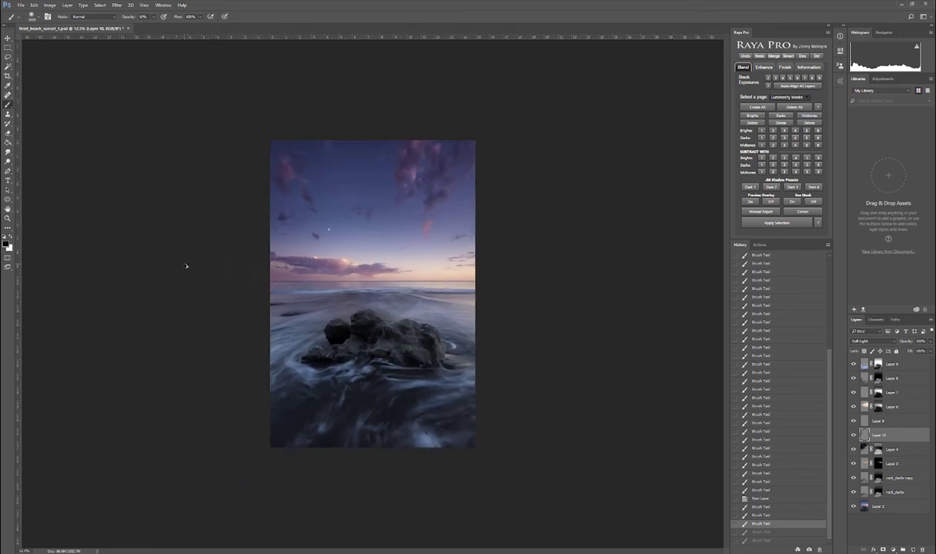
pyautogui.hotkey('ctrl', 'alt', 'z')
pyautogui.hotkey('ctrl', 'alt', 'z')
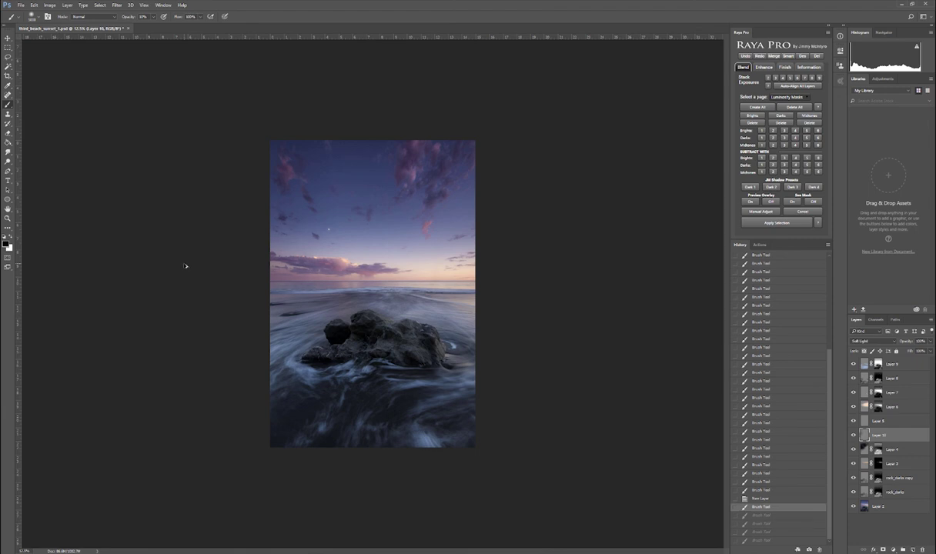
# - Compare the photo with and without all the dodge and burn layers above Layer 2
pyautogui.scroll(-1, 203, 255)
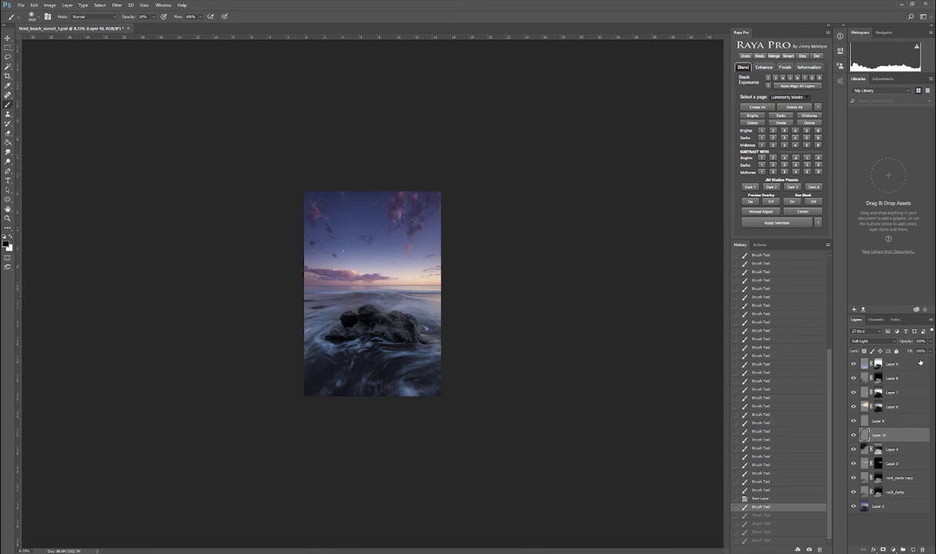
pyautogui.click(920, 365)
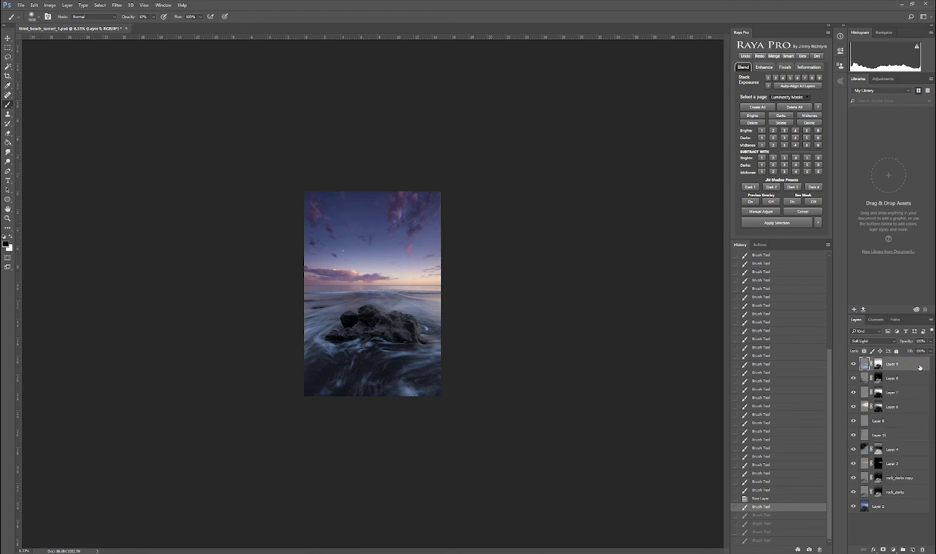
pyautogui.moveTo(853, 492); pyautogui.dragTo(854, 366)
pyautogui.click(854, 365)
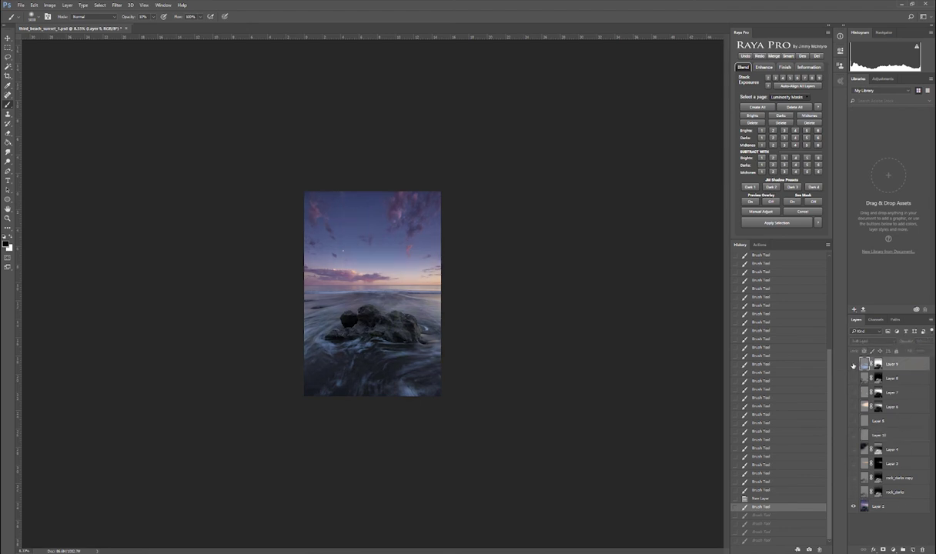
pyautogui.hotkey('ctrl', '+')
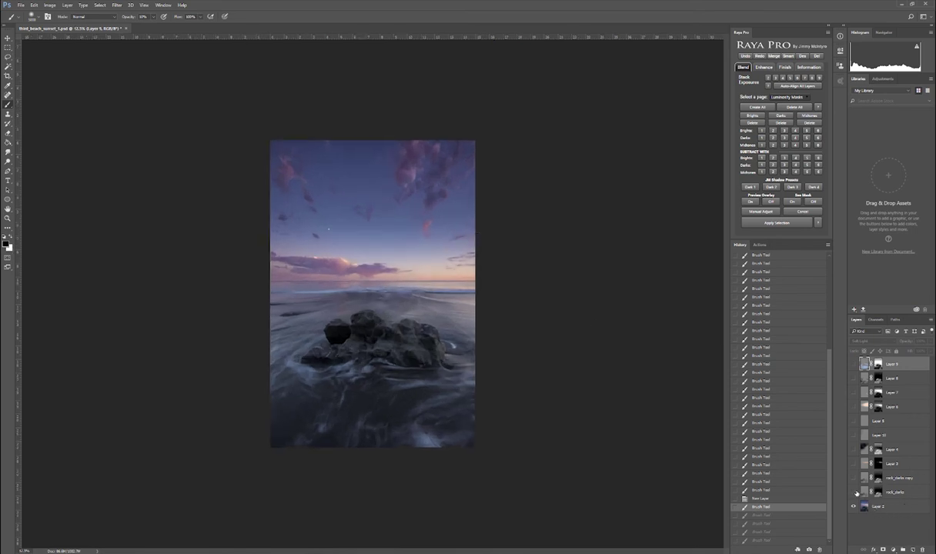
pyautogui.moveTo(854, 493); pyautogui.dragTo(853, 367)
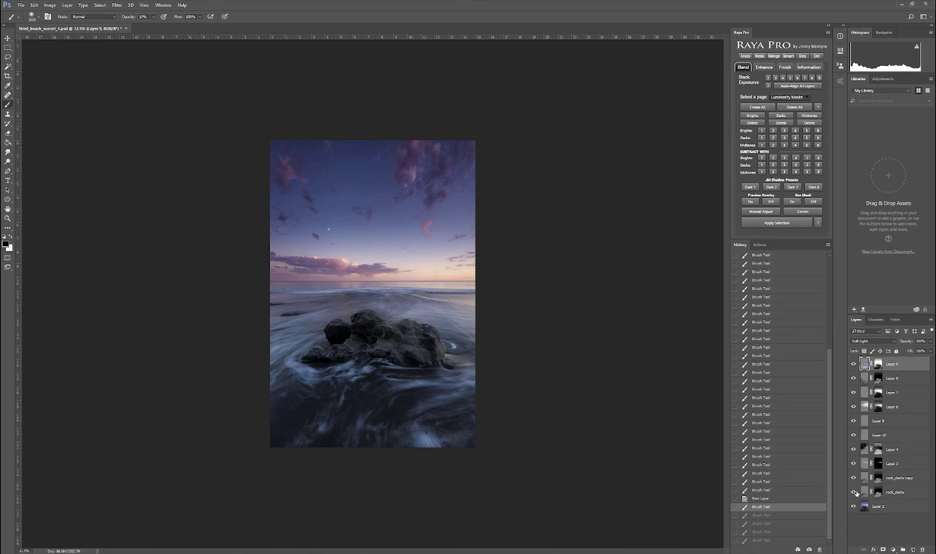
pyautogui.moveTo(854, 492); pyautogui.dragTo(851, 374)
pyautogui.click(852, 365)
pyautogui.click(853, 491)
pyautogui.moveTo(854, 482); pyautogui.dragTo(851, 365)
# - Compare the full edit with the base Layer 2 using a temporary stamped layer, and delete that layer
pyautogui.hotkey('ctrl', 'shift', 'alt', 'e')
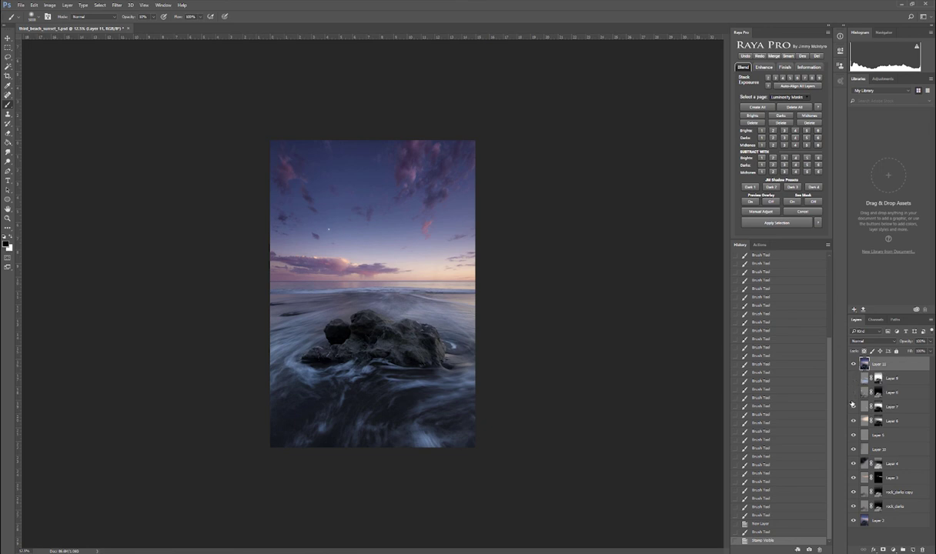
pyautogui.moveTo(852, 405); pyautogui.dragTo(854, 509)
pyautogui.click(854, 367)
pyautogui.click(853, 367)
pyautogui.click(853, 368)
pyautogui.click(853, 367)
pyautogui.click(853, 367)
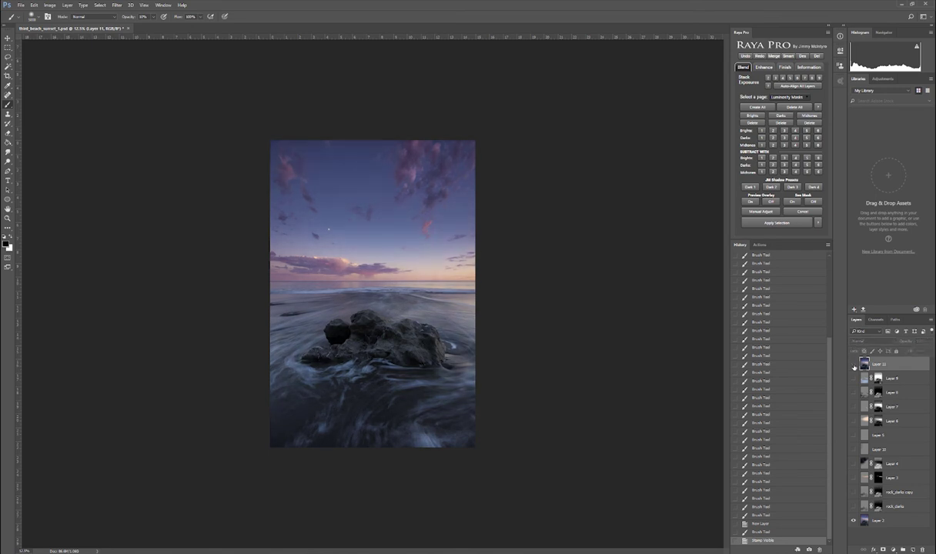
pyautogui.click(853, 367)
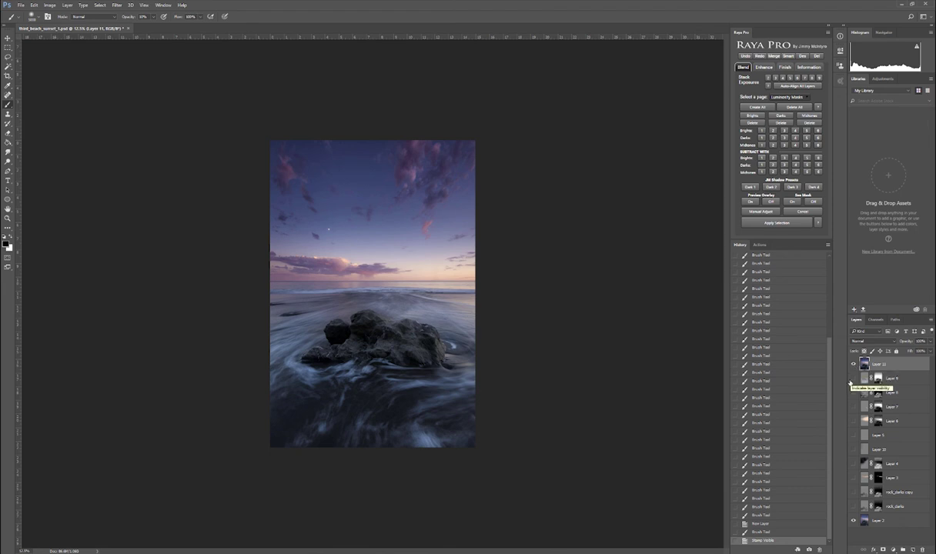
pyautogui.moveTo(853, 378); pyautogui.dragTo(855, 505)
pyautogui.hotkey('ctrl', '+')
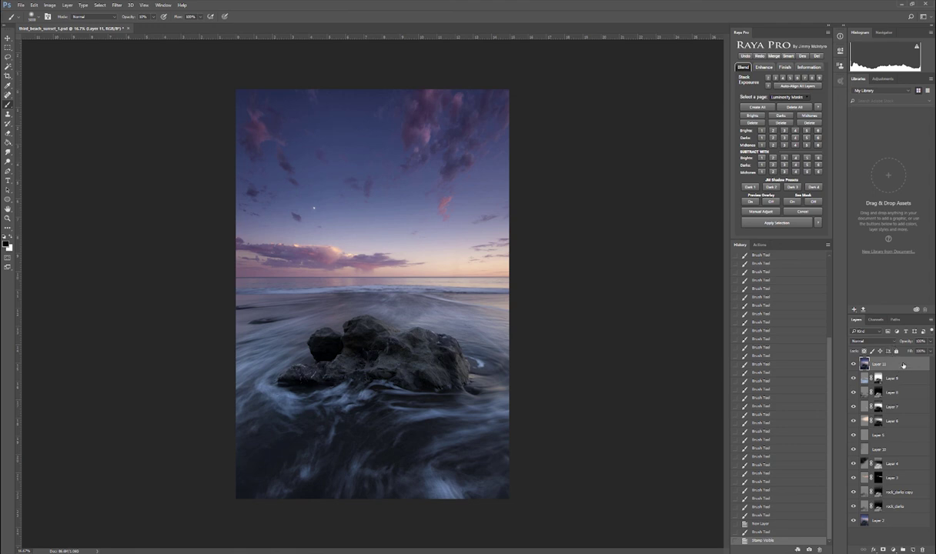
pyautogui.press('Delete')
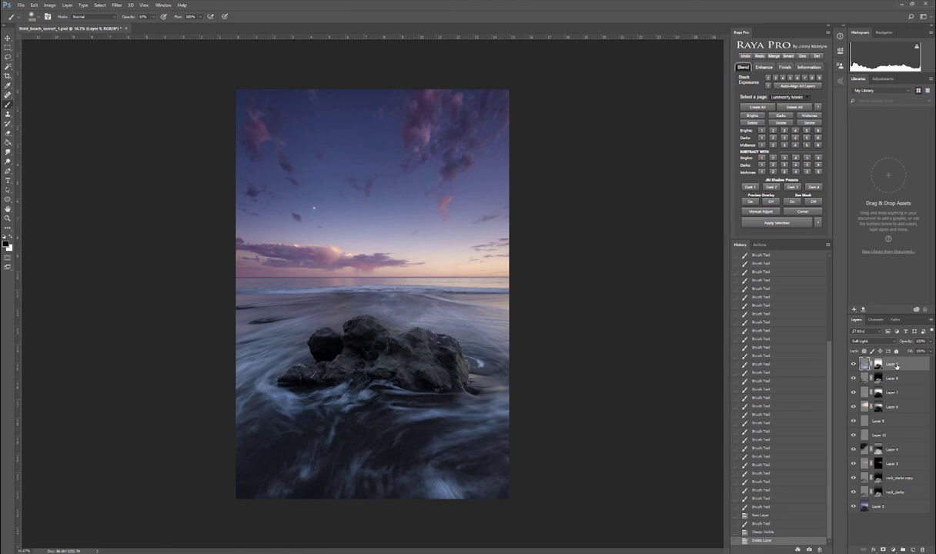
# - Stamp all visible layers into a new top layer and set its blend mode to Soft Light
pyautogui.hotkey('ctrl', 'shift', 'alt', 'e')
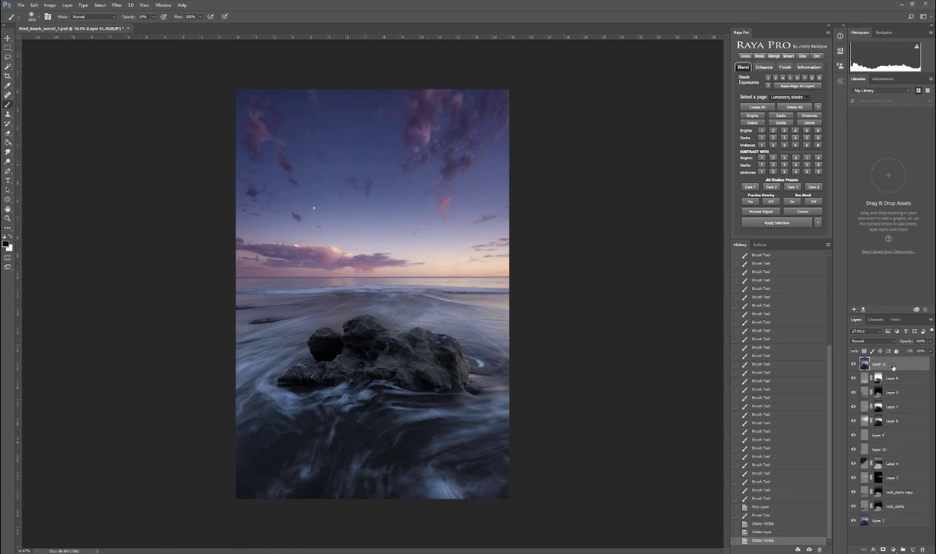
pyautogui.click(873, 341)
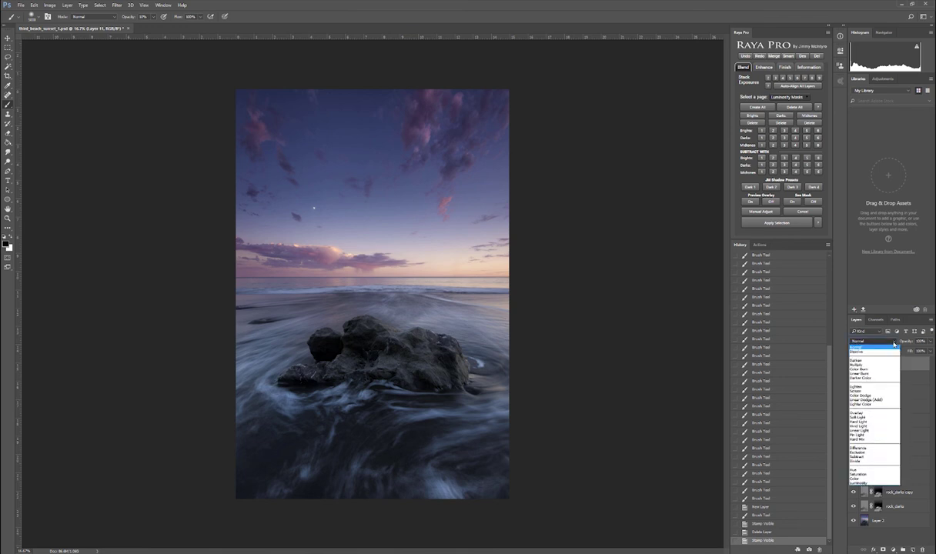
pyautogui.click(876, 418)
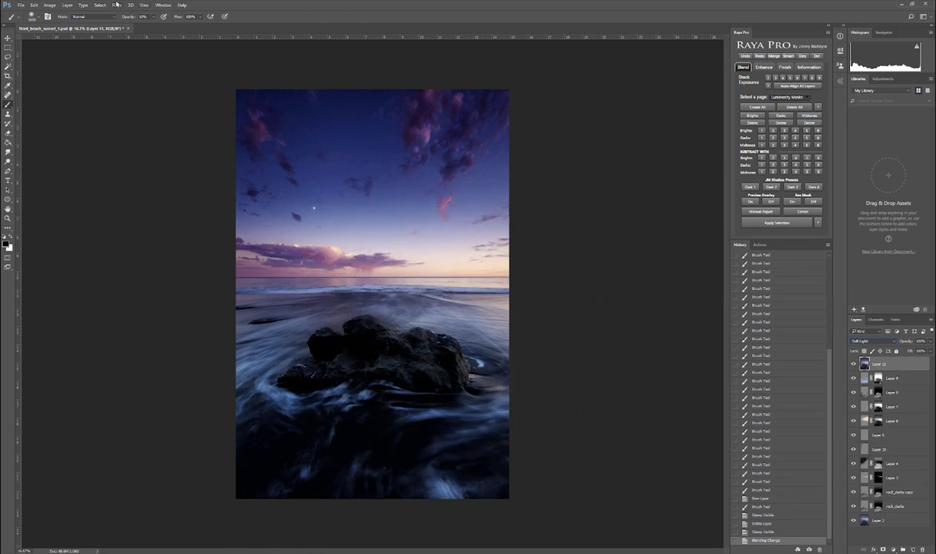
# - Sharpen the stamped Soft Light layer with a High Pass filter at a small radius of 2 to 3 pixels
pyautogui.click(116, 5)
pyautogui.moveTo(132, 143)
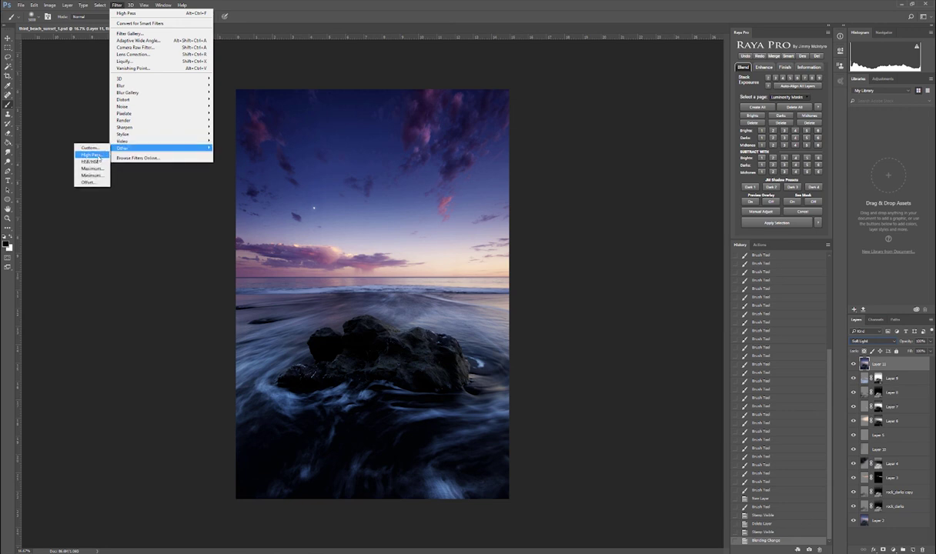
pyautogui.click(96, 155)
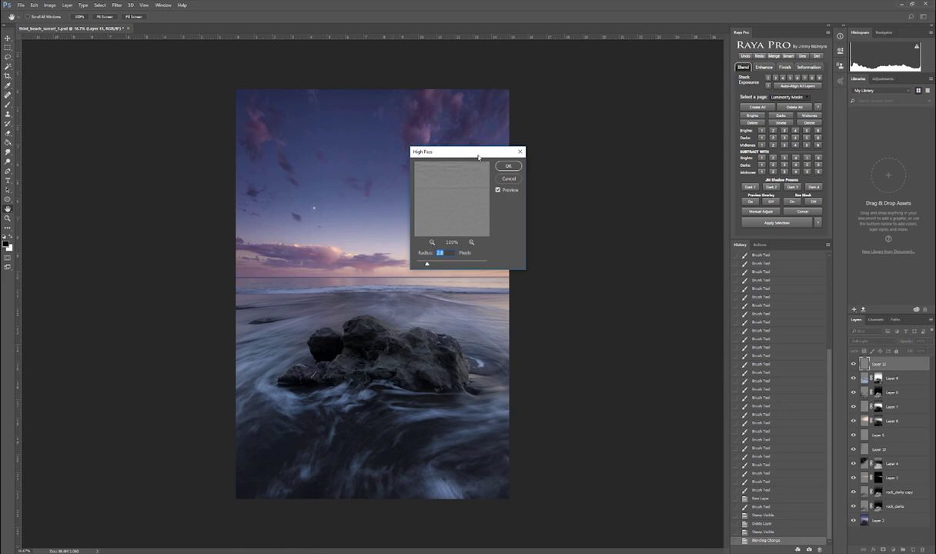
pyautogui.moveTo(479, 157); pyautogui.dragTo(599, 135)
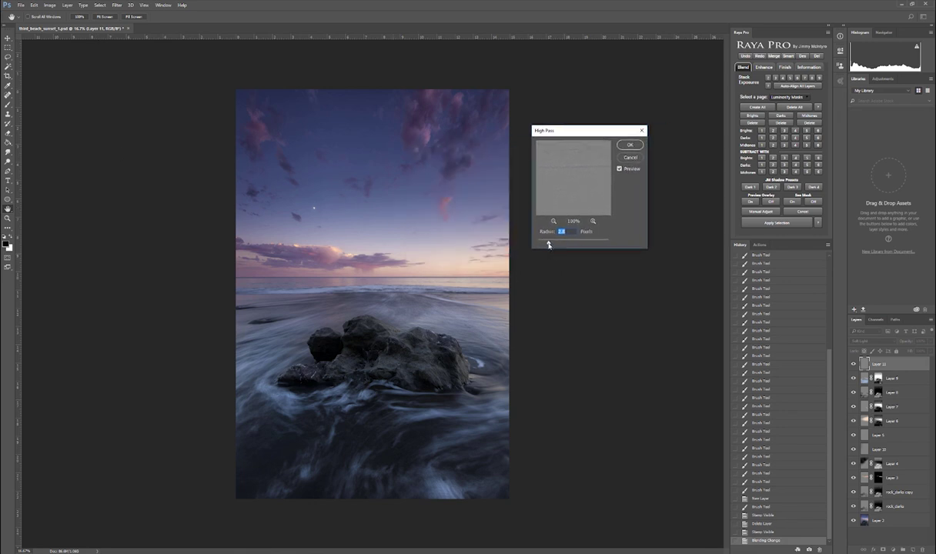
pyautogui.moveTo(549, 245); pyautogui.dragTo(567, 245)
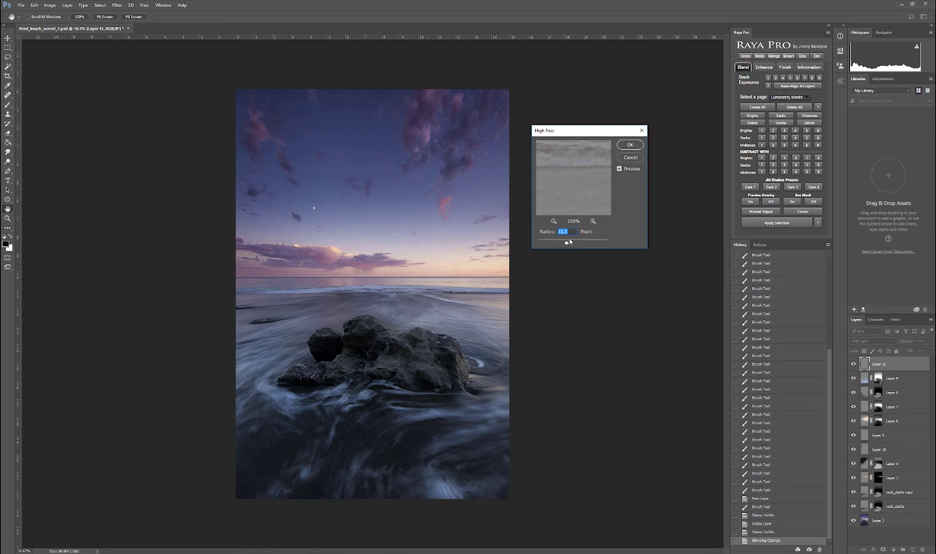
pyautogui.moveTo(569, 242); pyautogui.dragTo(548, 243)
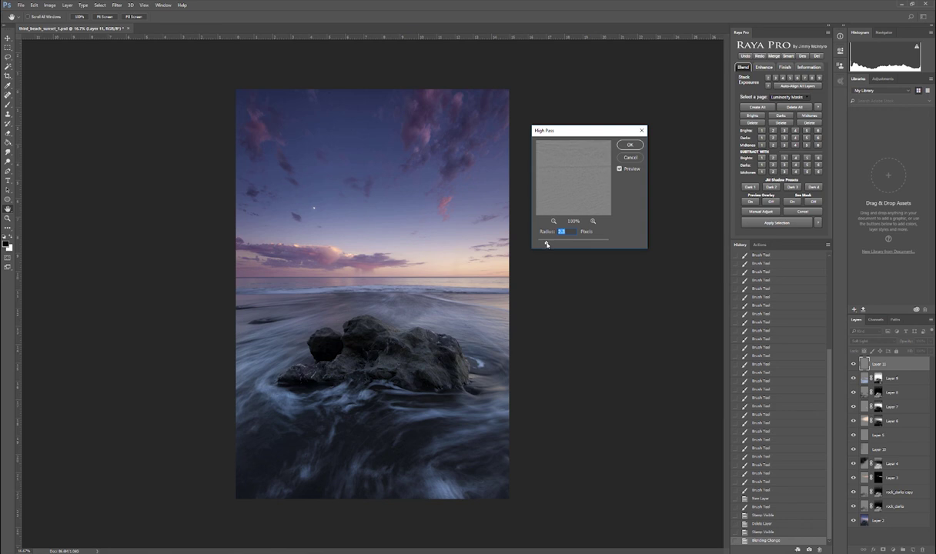
pyautogui.moveTo(546, 244); pyautogui.dragTo(549, 245)
pyautogui.click(549, 245)
pyautogui.click(630, 145)
pyautogui.press('b')
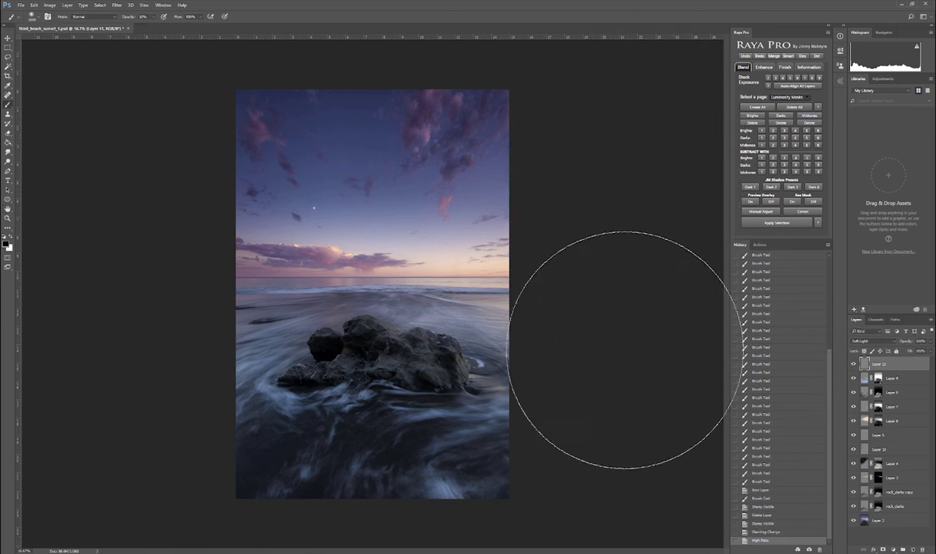
# - Compare the rock detail up close with and without the High Pass sharpening layer
pyautogui.scroll(3, 332, 337)
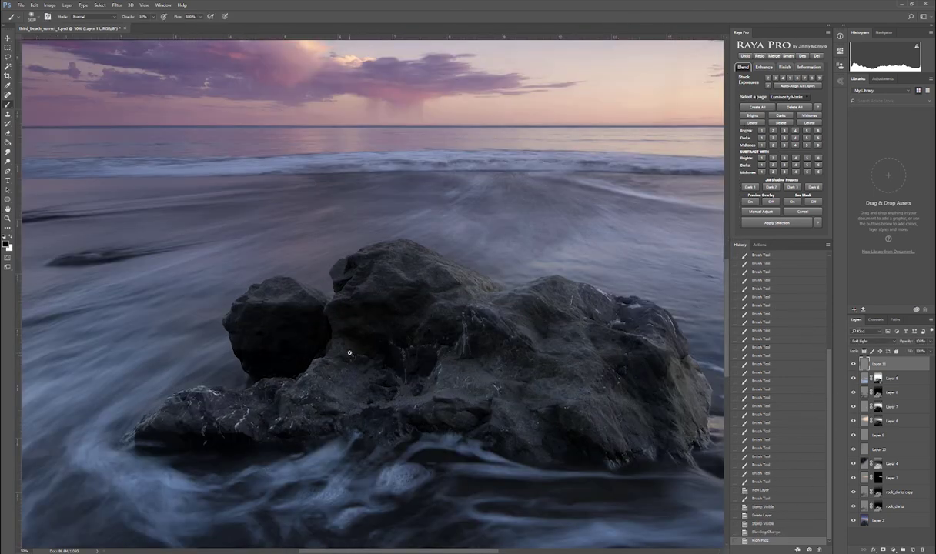
pyautogui.click(854, 365)
pyautogui.click(854, 365)
pyautogui.click(854, 365)
pyautogui.click(854, 365)
pyautogui.click(854, 365)
pyautogui.click(854, 365)
# - Duplicate the High Pass sharpening layer and compare the rock with and without the copy
pyautogui.moveTo(914, 549); pyautogui.dragTo(915, 549)
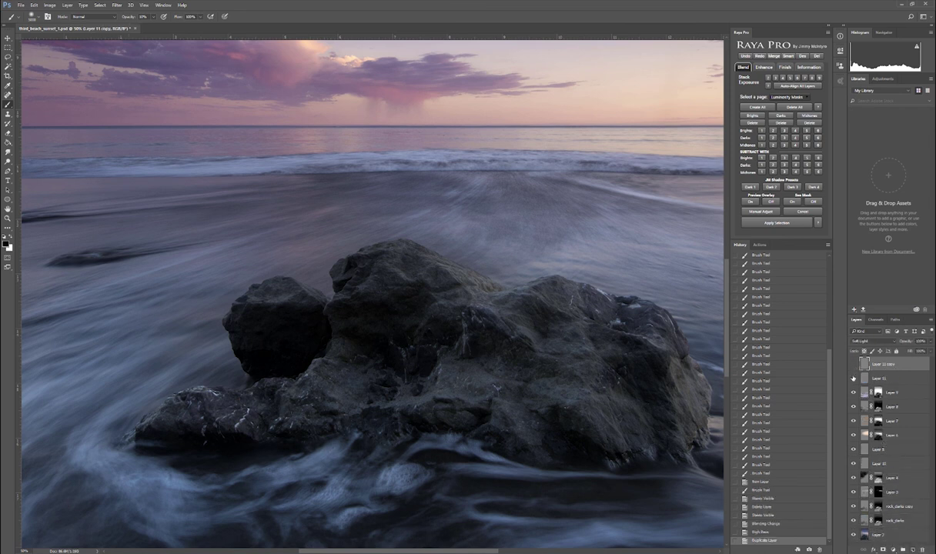
pyautogui.click(854, 365)
pyautogui.click(854, 368)
pyautogui.click(854, 365)
pyautogui.click(854, 365)
pyautogui.click(854, 366)
pyautogui.click(854, 366)
# - Compare the whole photo with and without the two High Pass sharpening layers
pyautogui.keyDown('alt'); pyautogui.click(528, 393); pyautogui.keyUp('alt')
pyautogui.keyDown('alt'); pyautogui.click(528, 394); pyautogui.keyUp('alt')
pyautogui.hotkey('ctrl', '-')
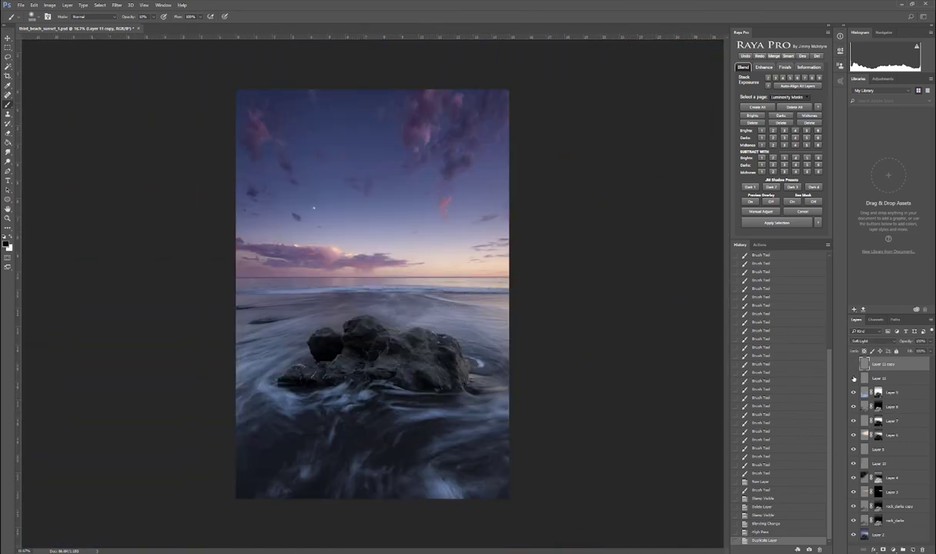
pyautogui.click(854, 379)
pyautogui.click(854, 365)
pyautogui.click(854, 379)
pyautogui.scroll(1, 321, 356)
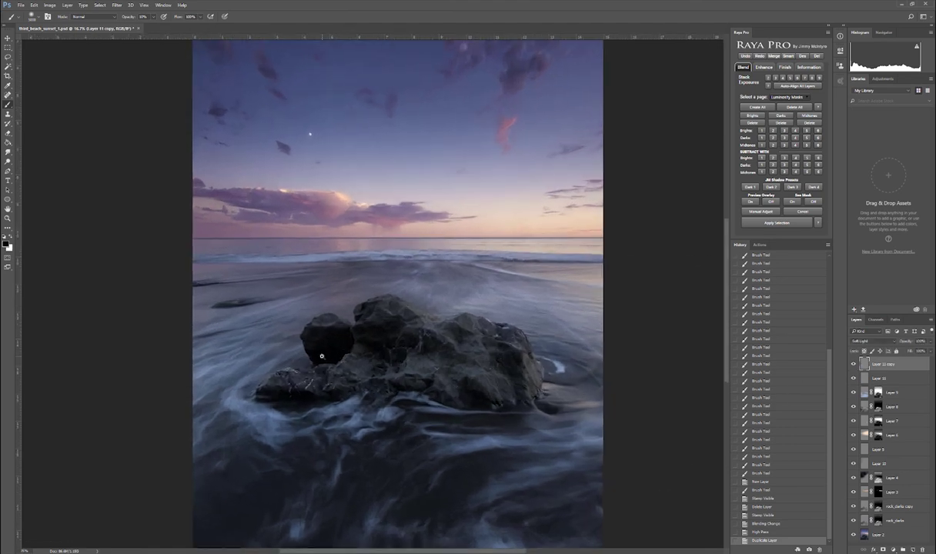
pyautogui.scroll(1, 322, 355)
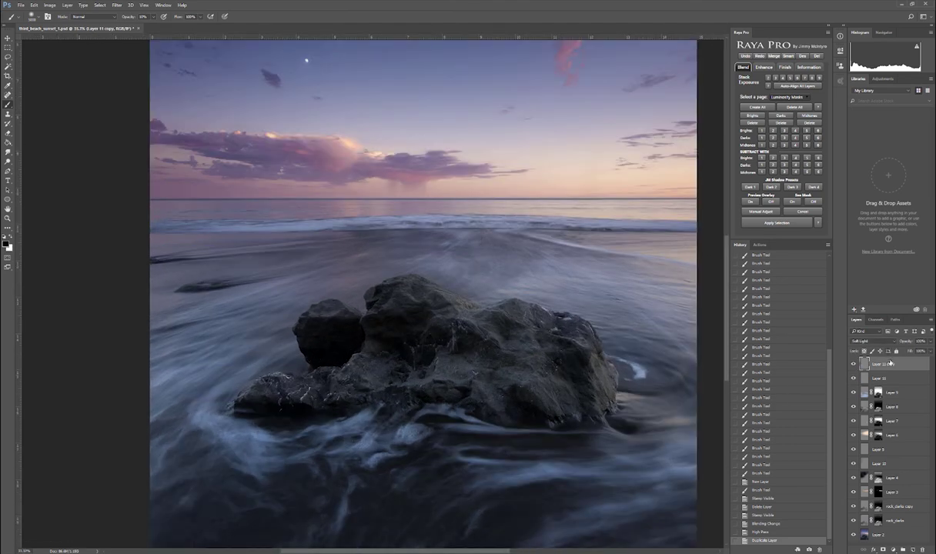
pyautogui.click(894, 378)
pyautogui.click(893, 365)
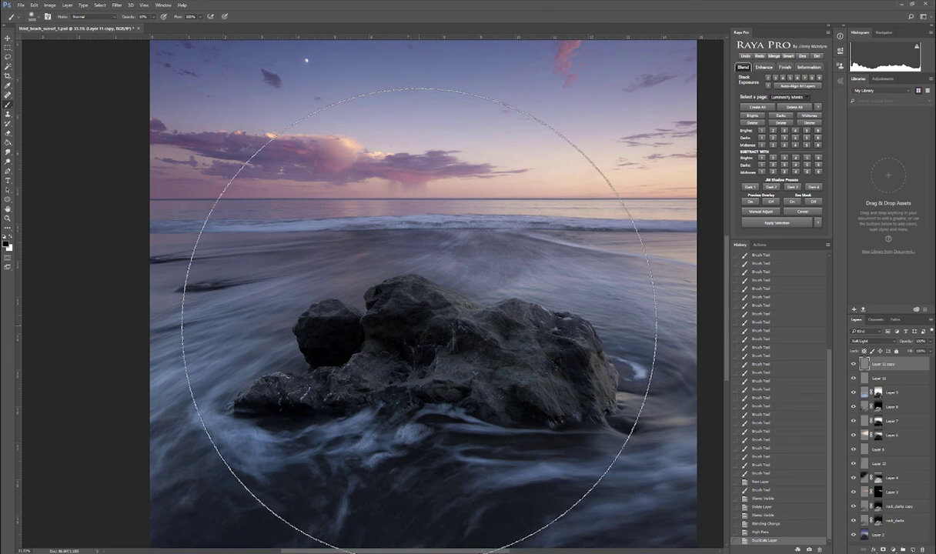
pyautogui.keyDown('alt'); pyautogui.click(418, 308); pyautogui.keyUp('alt')
pyautogui.keyDown('alt'); pyautogui.click(417, 309); pyautogui.keyUp('alt')
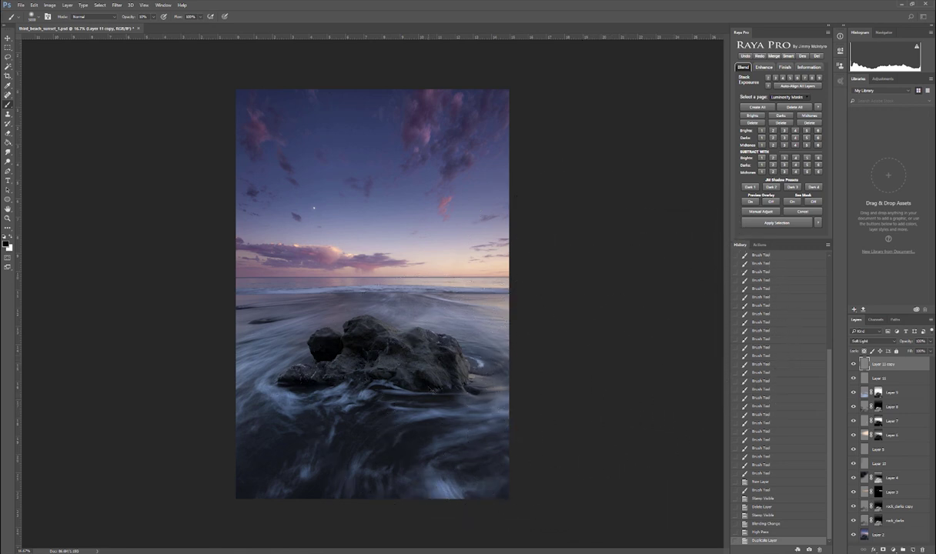
# - Add a white layer mask to the duplicated High Pass layer and shrink the brush for work on the rock
pyautogui.scroll(3, 370, 351)
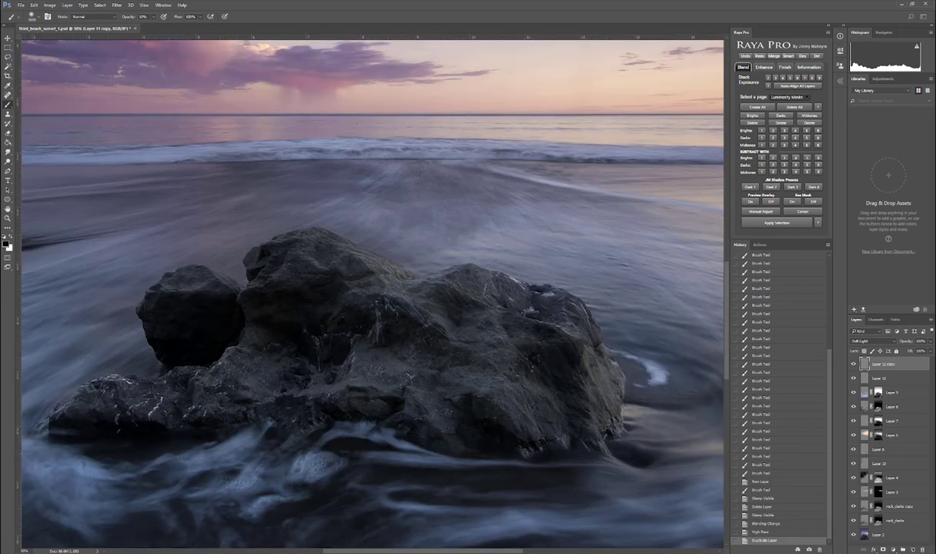
pyautogui.click(884, 550)
pyautogui.click(865, 364)
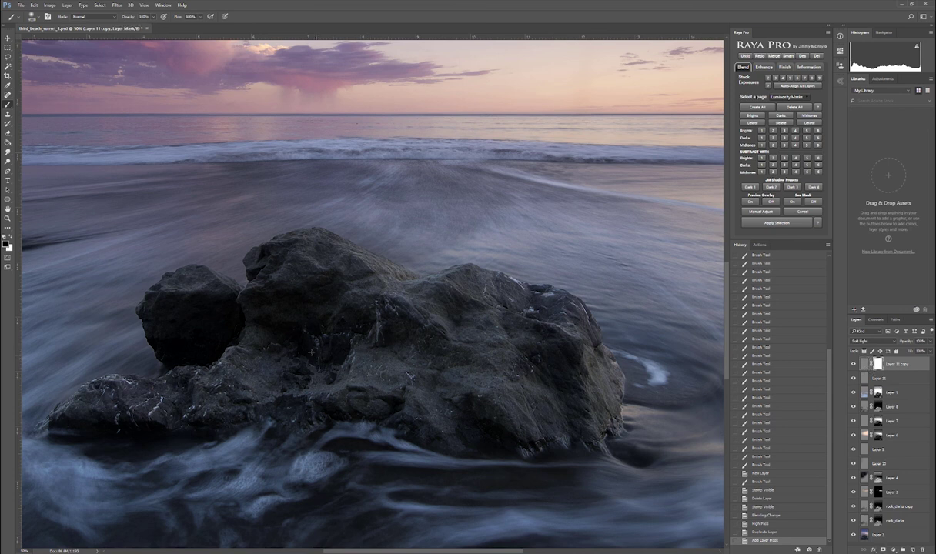
pyautogui.press('[')
pyautogui.press('[')
pyautogui.press('[')
pyautogui.press('[')
pyautogui.press('[')
pyautogui.press('[')
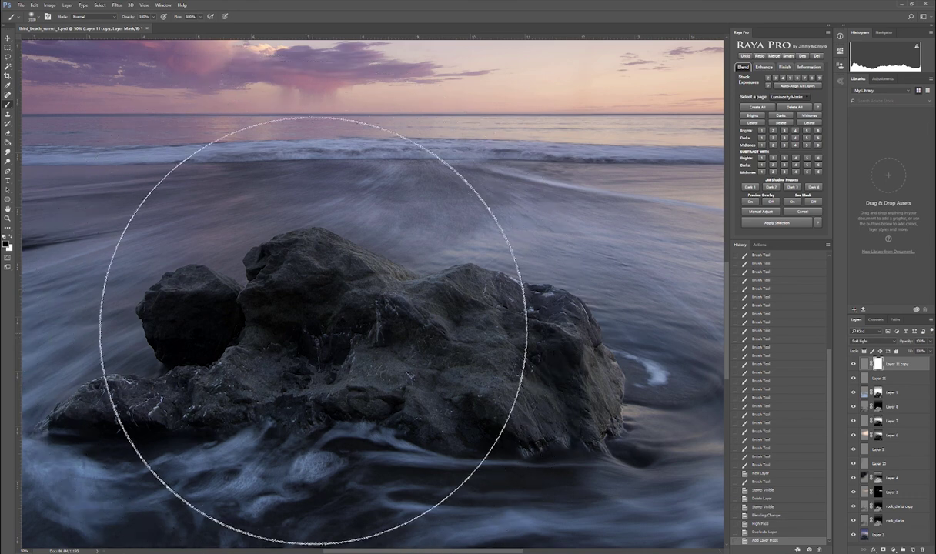
pyautogui.press('[')
pyautogui.press('[')
pyautogui.press('[')
pyautogui.press('[')
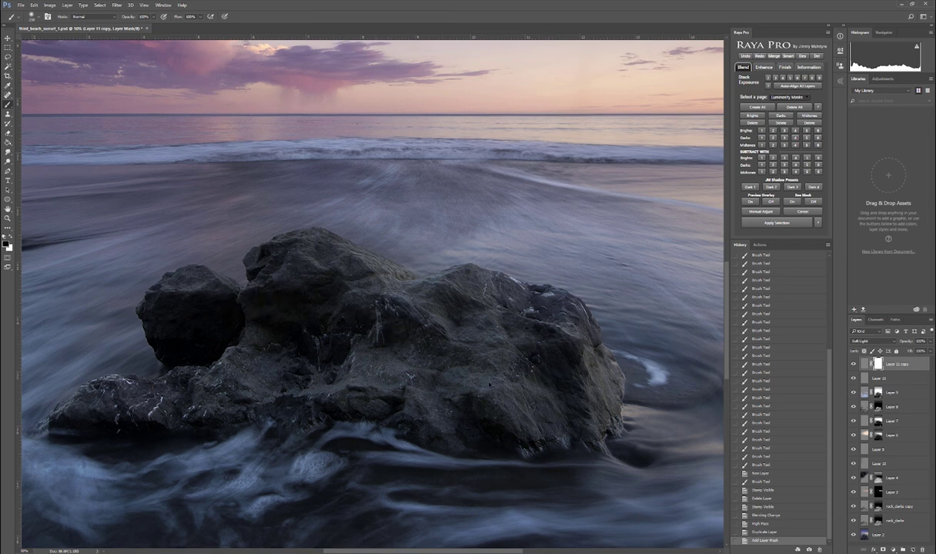
# - Examine the edges of the rocks against the water at high magnification for sharpening halos
pyautogui.scroll(1, 402, 308)
pyautogui.scroll(1, 402, 308)
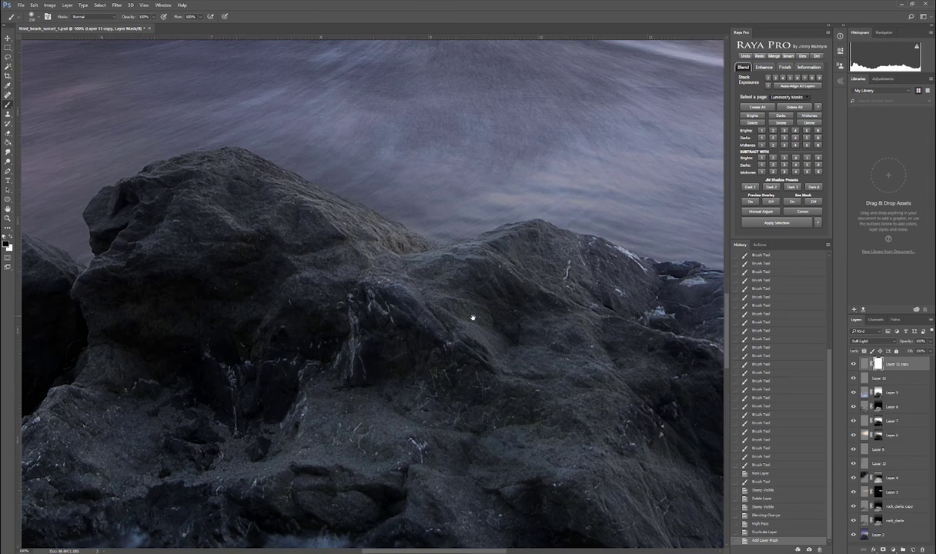
pyautogui.moveTo(378, 334); pyautogui.dragTo(466, 250)
pyautogui.moveTo(320, 369); pyautogui.dragTo(377, 332)
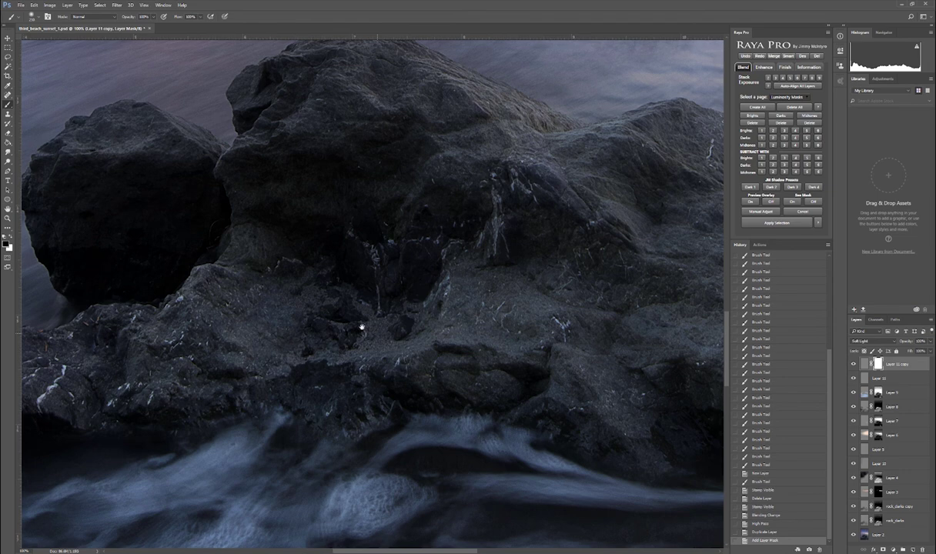
pyautogui.moveTo(298, 317); pyautogui.dragTo(473, 349)
pyautogui.moveTo(424, 221); pyautogui.dragTo(430, 308)
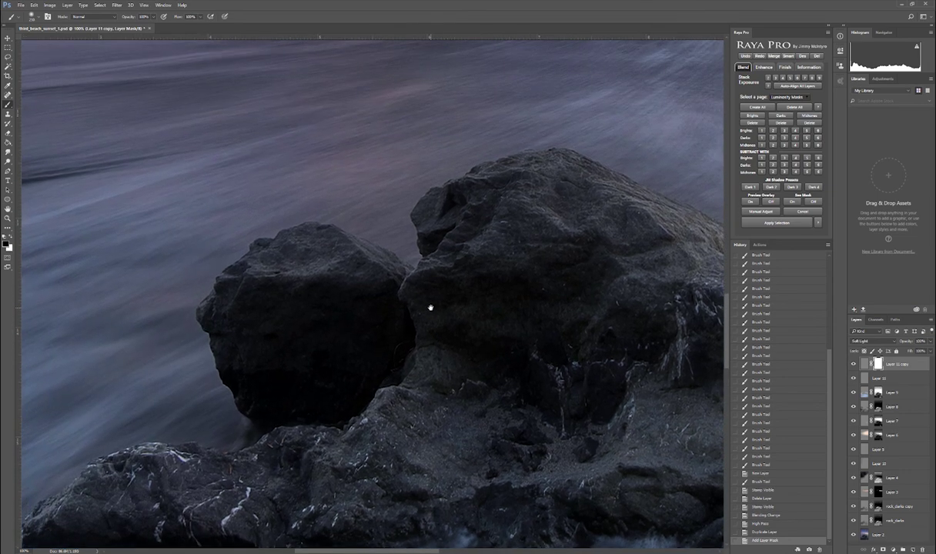
pyautogui.moveTo(465, 226); pyautogui.dragTo(462, 312)
pyautogui.scroll(1, 469, 244)
pyautogui.moveTo(469, 244); pyautogui.dragTo(454, 274)
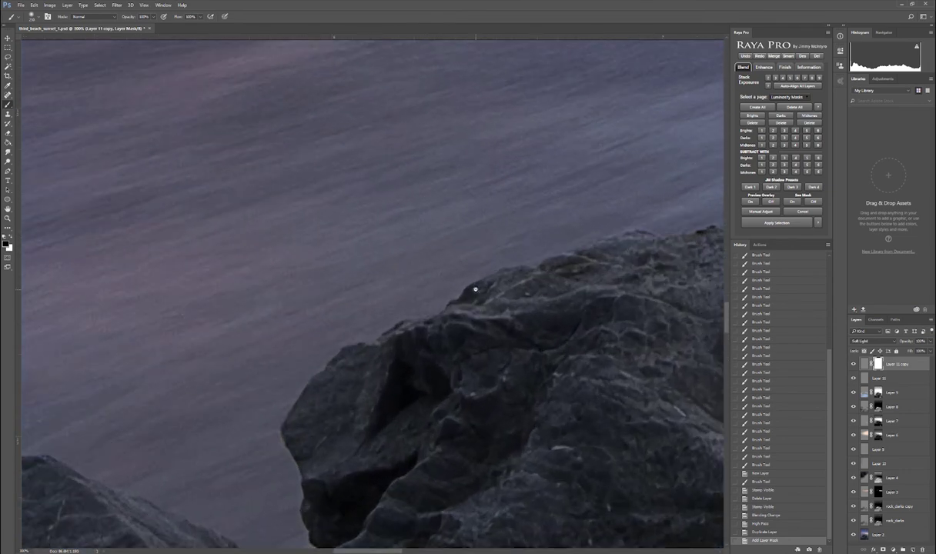
pyautogui.moveTo(462, 208)
pyautogui.mouseDown()
pyautogui.moveTo(476, 289)
pyautogui.moveTo(421, 322)
pyautogui.mouseUp()
pyautogui.hotkey('ctrl', 'z')
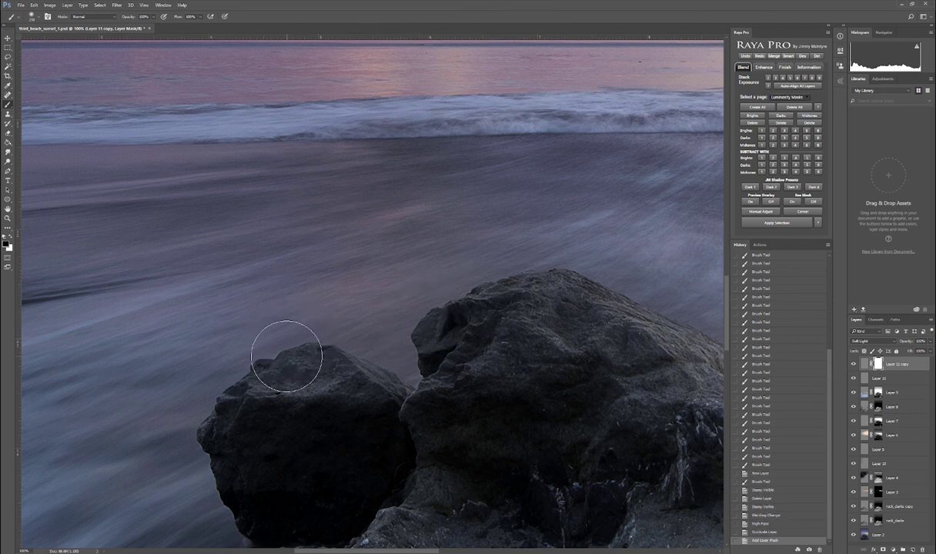
# - Paint black with a smaller brush at 100% opacity on the duplicated High Pass layer's mask along the rocks' outer edges
pyautogui.press('[')
pyautogui.press('[')
pyautogui.press('[')
pyautogui.press('[')
pyautogui.press('[')
pyautogui.press('[')
pyautogui.moveTo(286, 349)
pyautogui.mouseDown()
pyautogui.moveTo(313, 341)
pyautogui.moveTo(347, 347)
pyautogui.moveTo(291, 348)
pyautogui.moveTo(314, 337)
pyautogui.moveTo(293, 354)
pyautogui.moveTo(253, 362)
pyautogui.moveTo(261, 353)
pyautogui.moveTo(192, 428)
pyautogui.moveTo(215, 395)
pyautogui.moveTo(185, 438)
pyautogui.mouseUp()
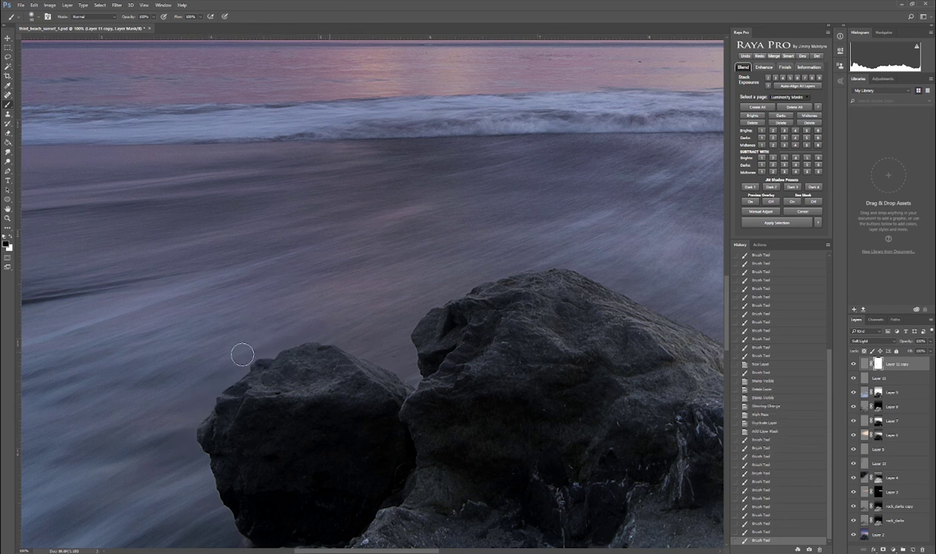
pyautogui.moveTo(209, 409)
pyautogui.mouseDown()
pyautogui.moveTo(197, 440)
pyautogui.moveTo(213, 498)
pyautogui.mouseUp()
pyautogui.moveTo(201, 458)
pyautogui.mouseDown()
pyautogui.moveTo(208, 499)
pyautogui.moveTo(205, 493)
pyautogui.moveTo(215, 497)
pyautogui.moveTo(226, 527)
pyautogui.moveTo(217, 505)
pyautogui.moveTo(237, 526)
pyautogui.mouseUp()
pyautogui.moveTo(237, 526)
pyautogui.mouseDown()
pyautogui.moveTo(223, 486)
pyautogui.moveTo(220, 498)
pyautogui.moveTo(230, 465)
pyautogui.moveTo(233, 340)
pyautogui.moveTo(290, 274)
pyautogui.moveTo(349, 243)
pyautogui.mouseUp()
pyautogui.moveTo(556, 318); pyautogui.dragTo(444, 280)
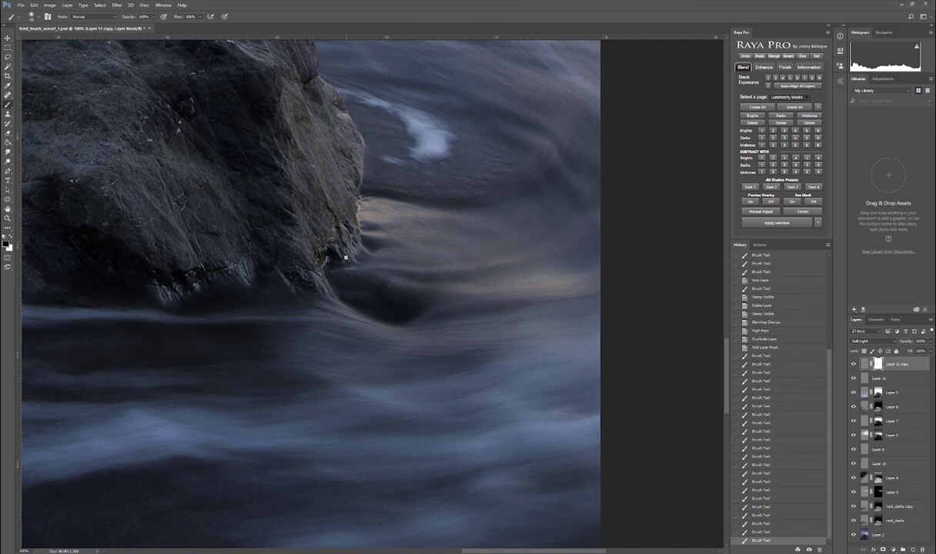
# - Compare the whole photo with and without all the layers above the base Layer 2
pyautogui.scroll(-2, 311, 276)
pyautogui.hotkey('ctrl', '0')
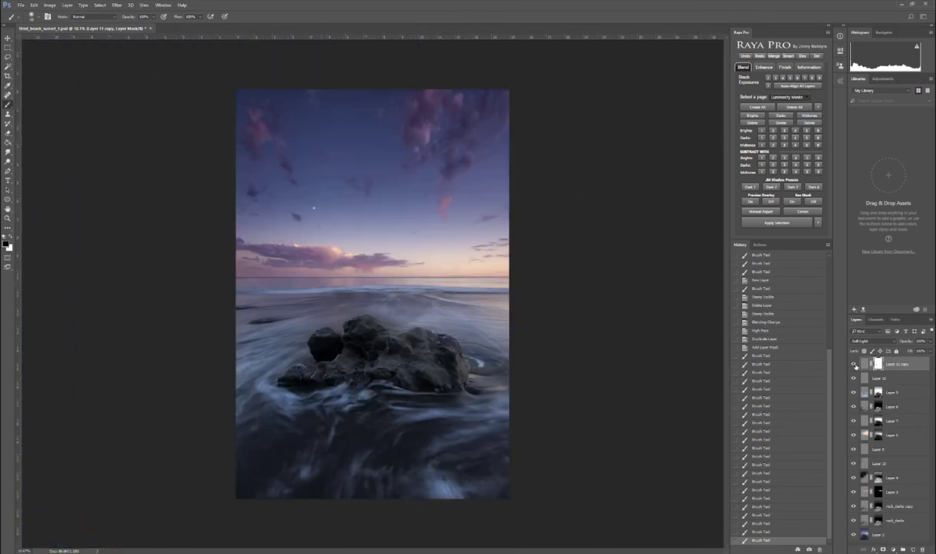
pyautogui.click(906, 365)
pyautogui.keyDown('alt'); pyautogui.click(853, 364); pyautogui.keyUp('alt')
pyautogui.click(853, 365)
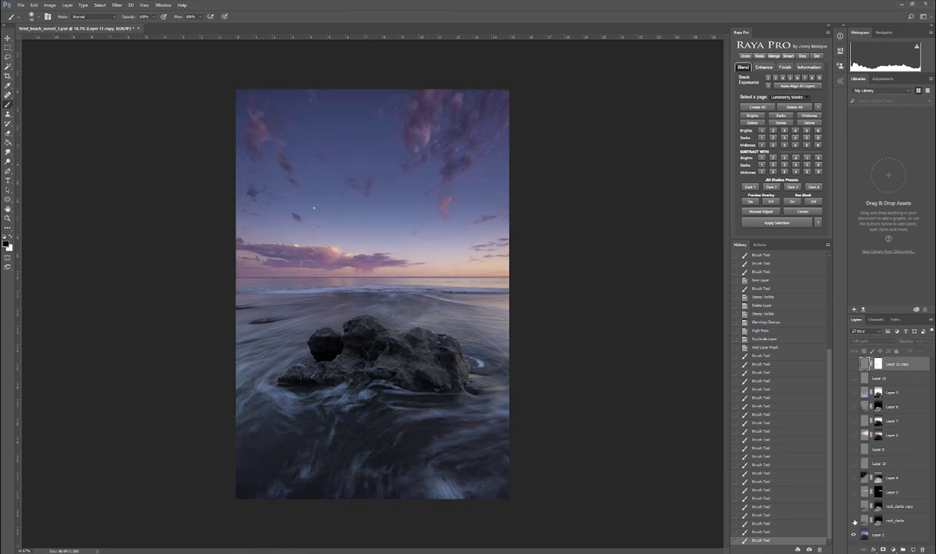
pyautogui.keyDown('alt'); pyautogui.click(854, 365); pyautogui.keyUp('alt')
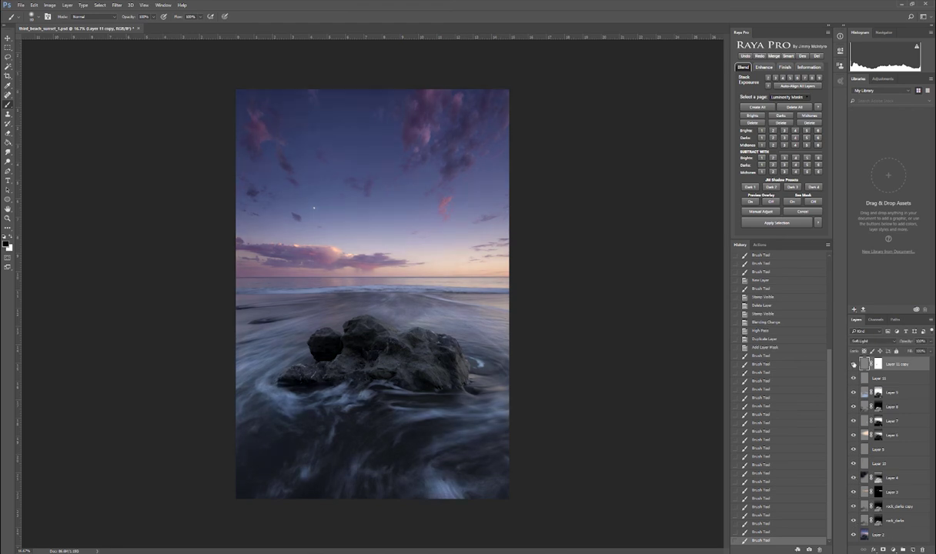